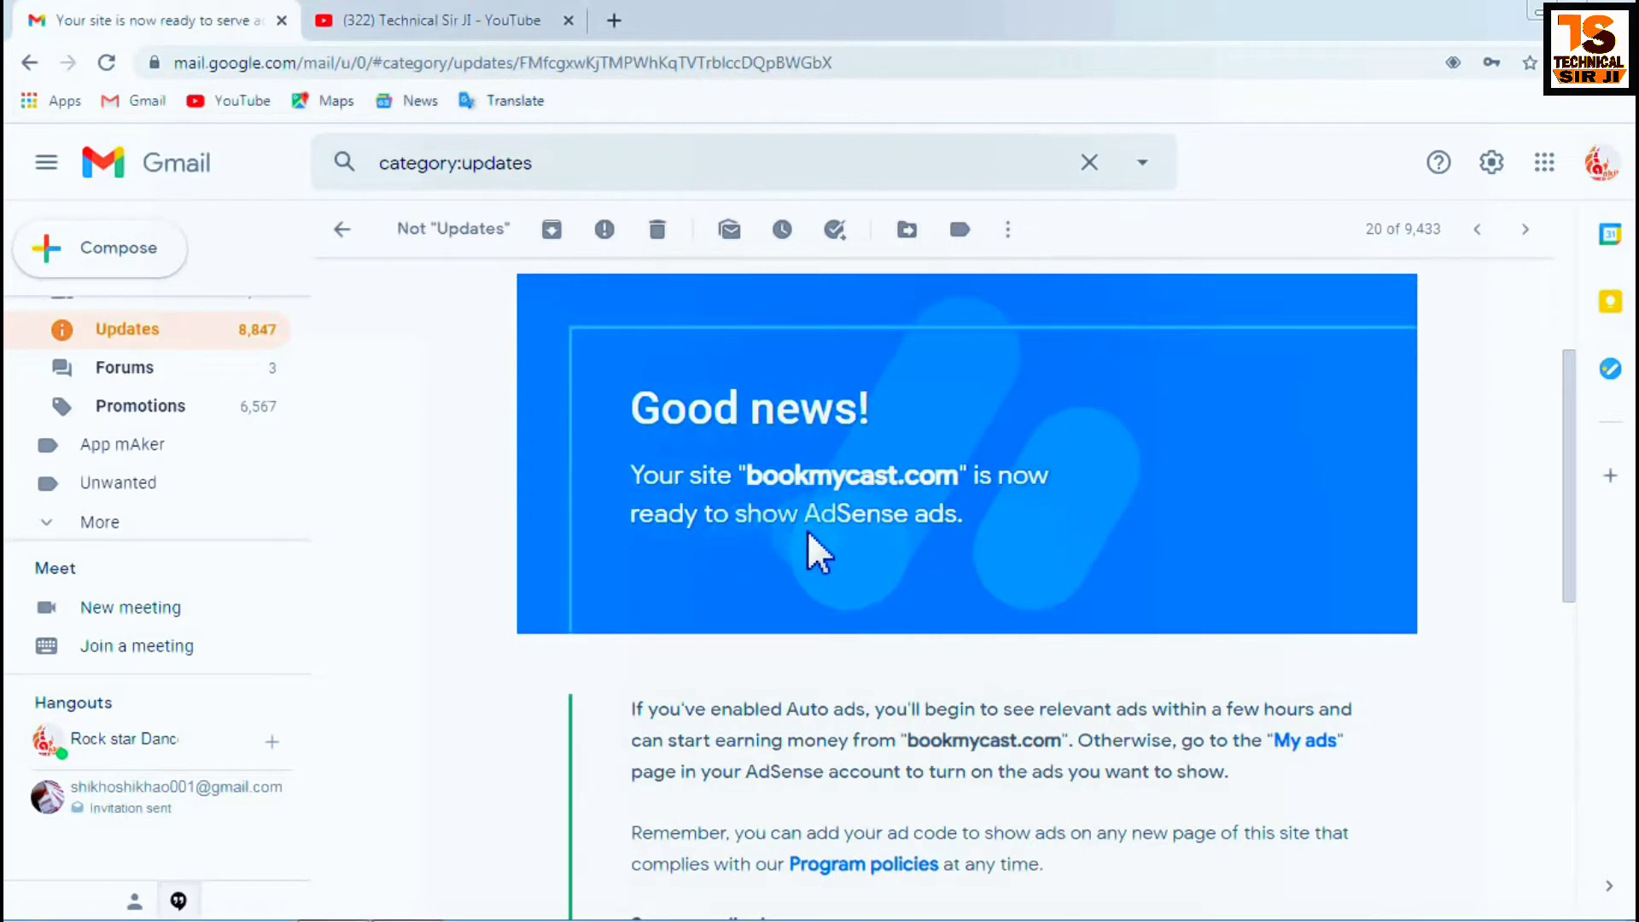
Read through the Google AdSense email about the site being ready to serve ads.
scroll(925, 536, down, 3)
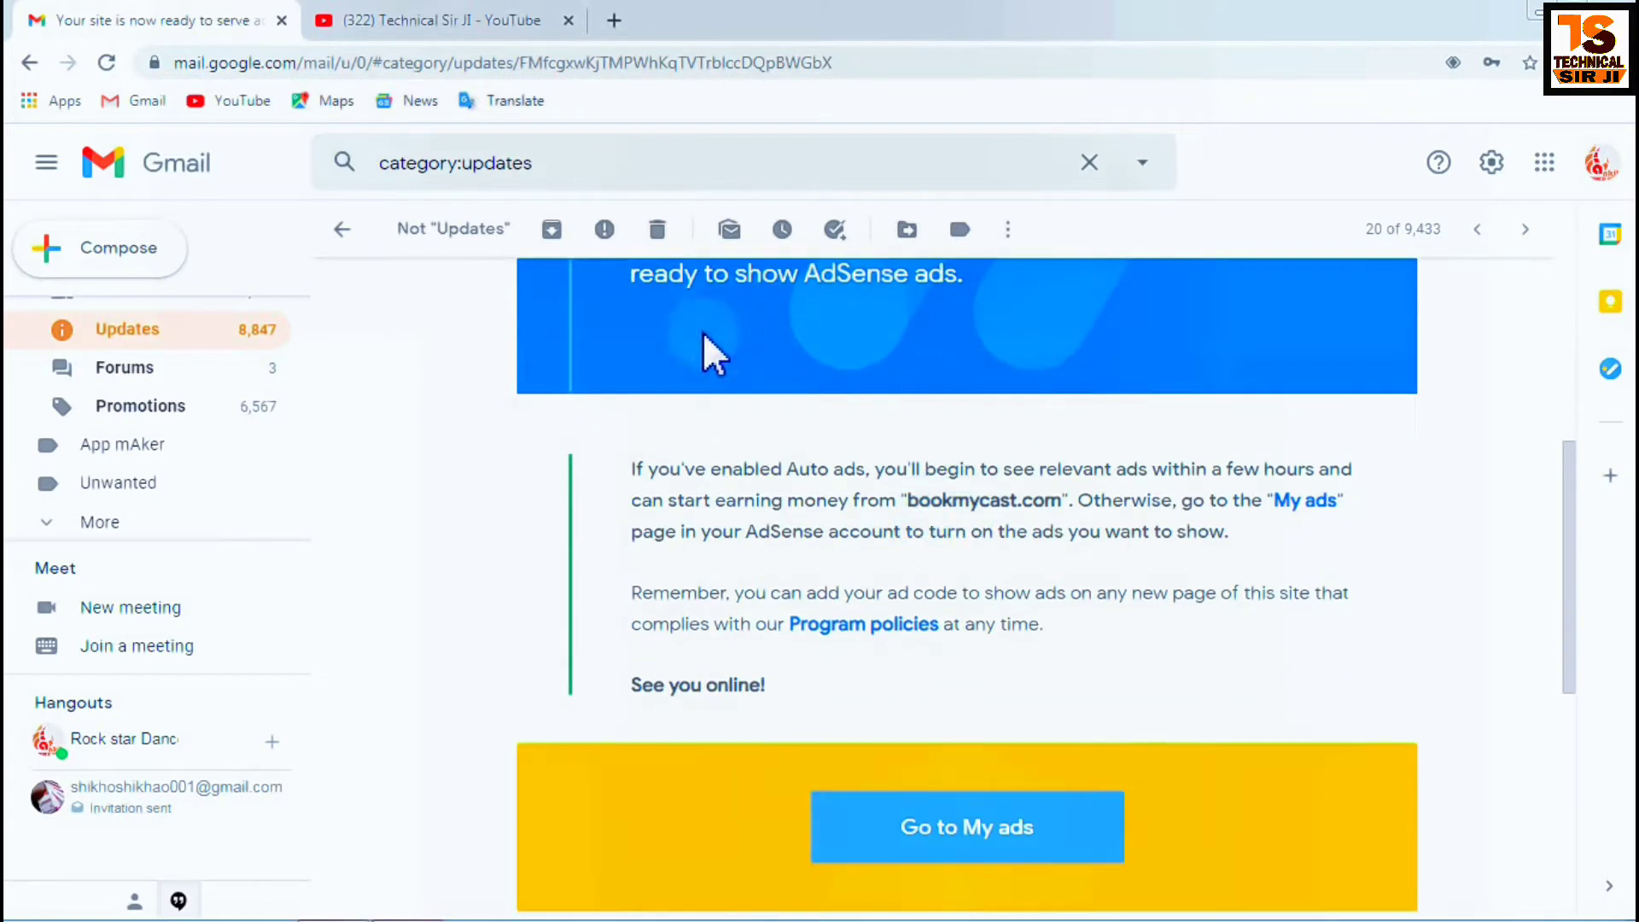
scroll(758, 427, down, 2)
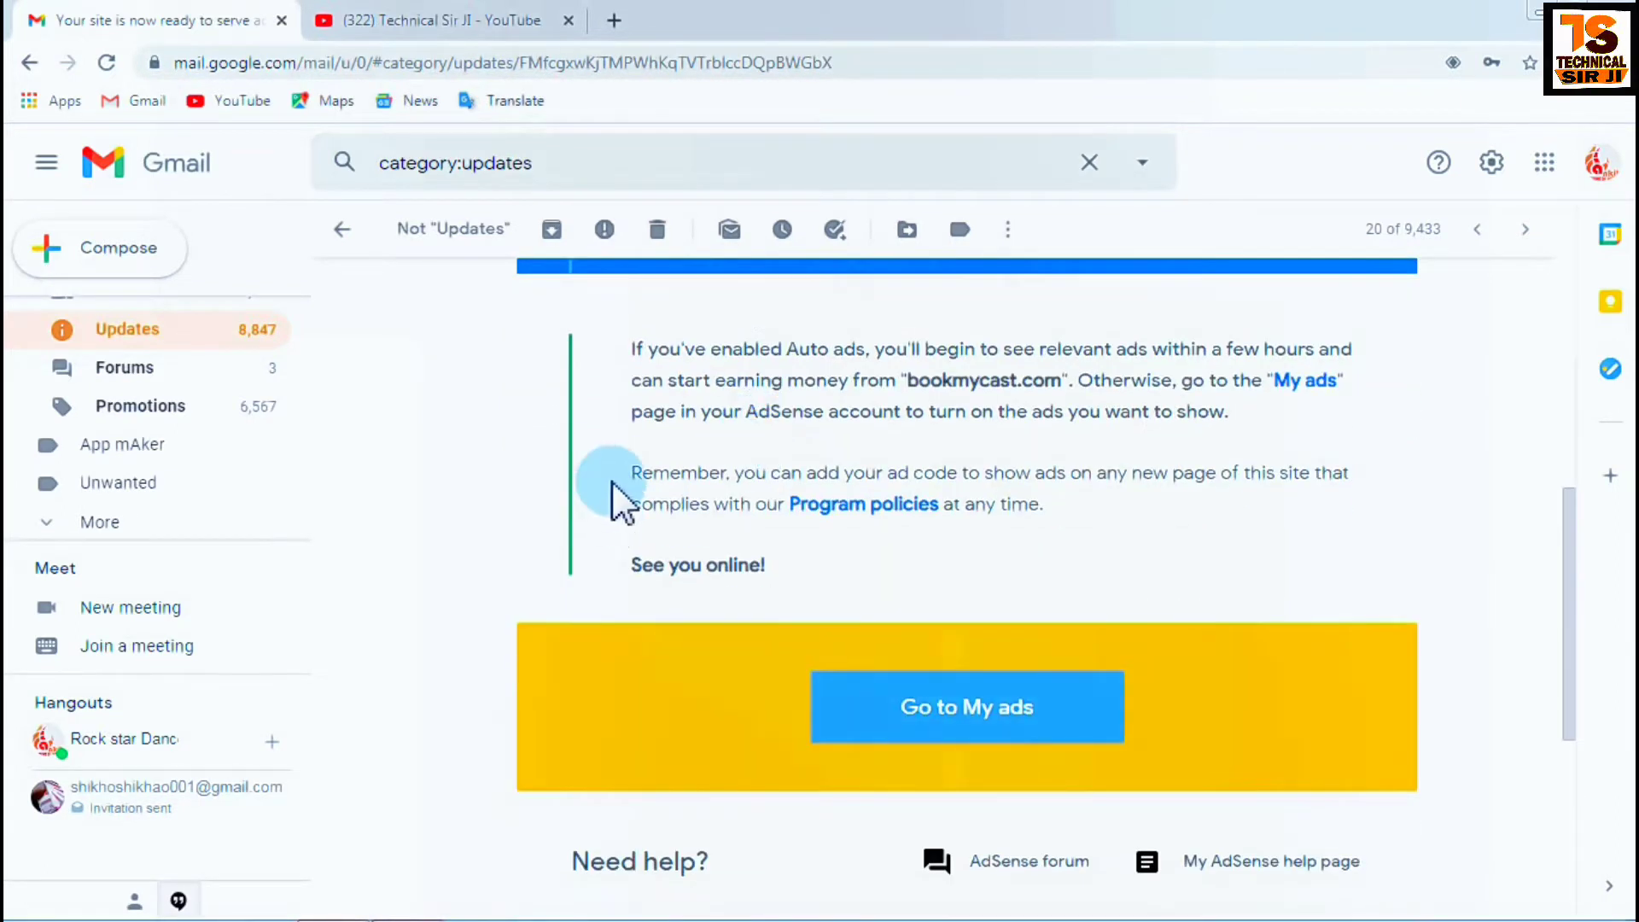
scroll(612, 487, down, 4)
scroll(615, 501, up, 12)
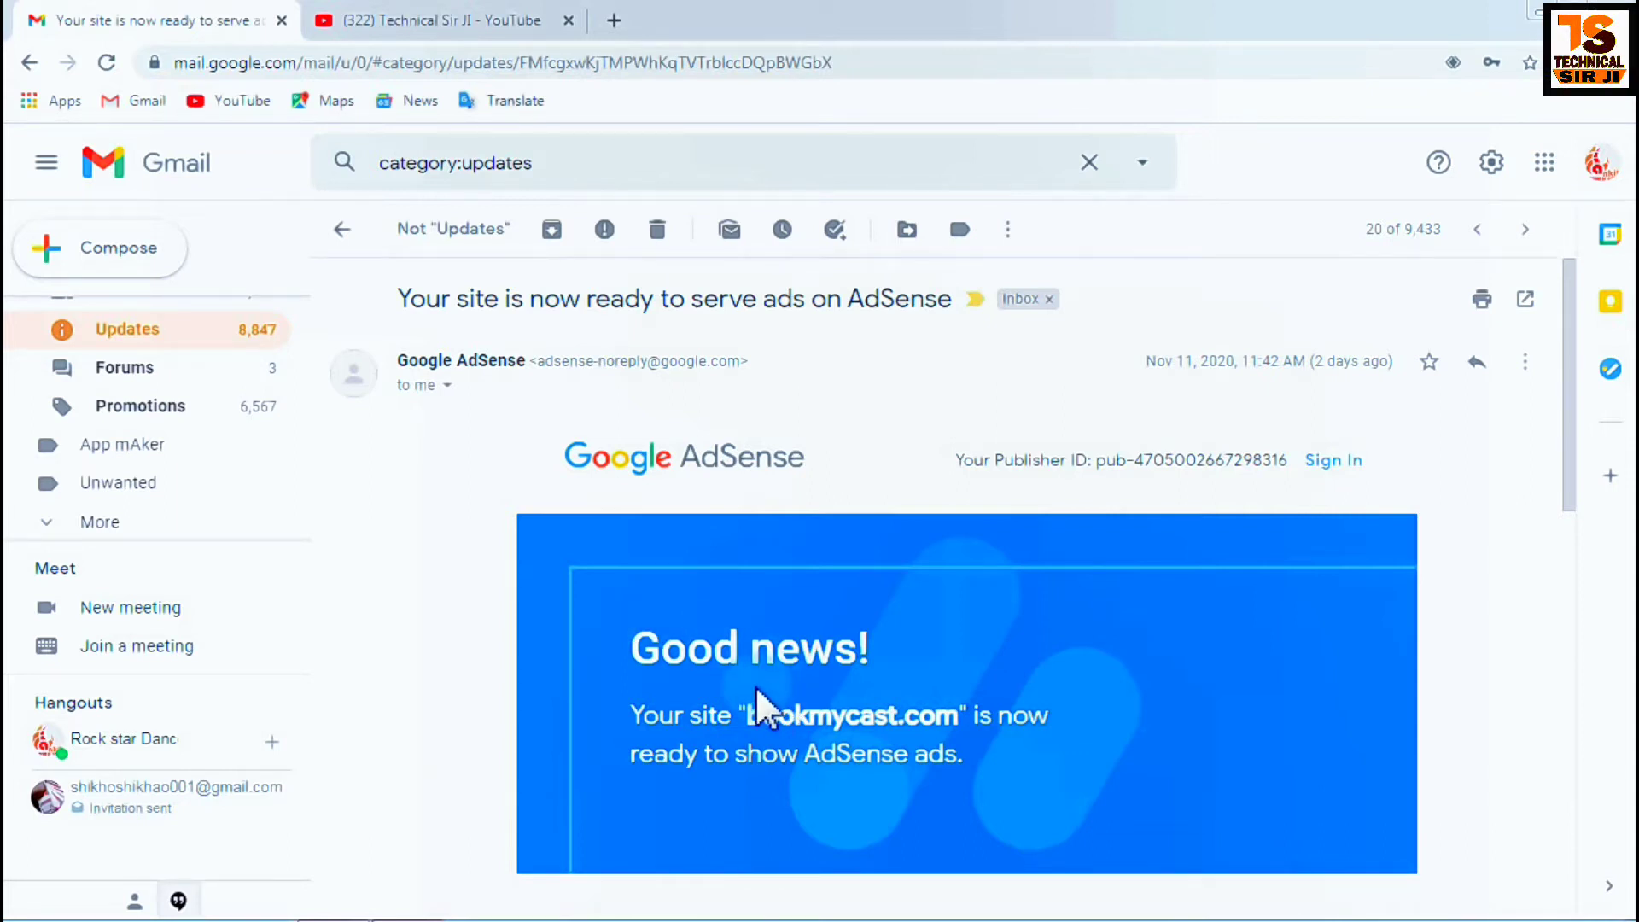
scroll(771, 690, down, 7)
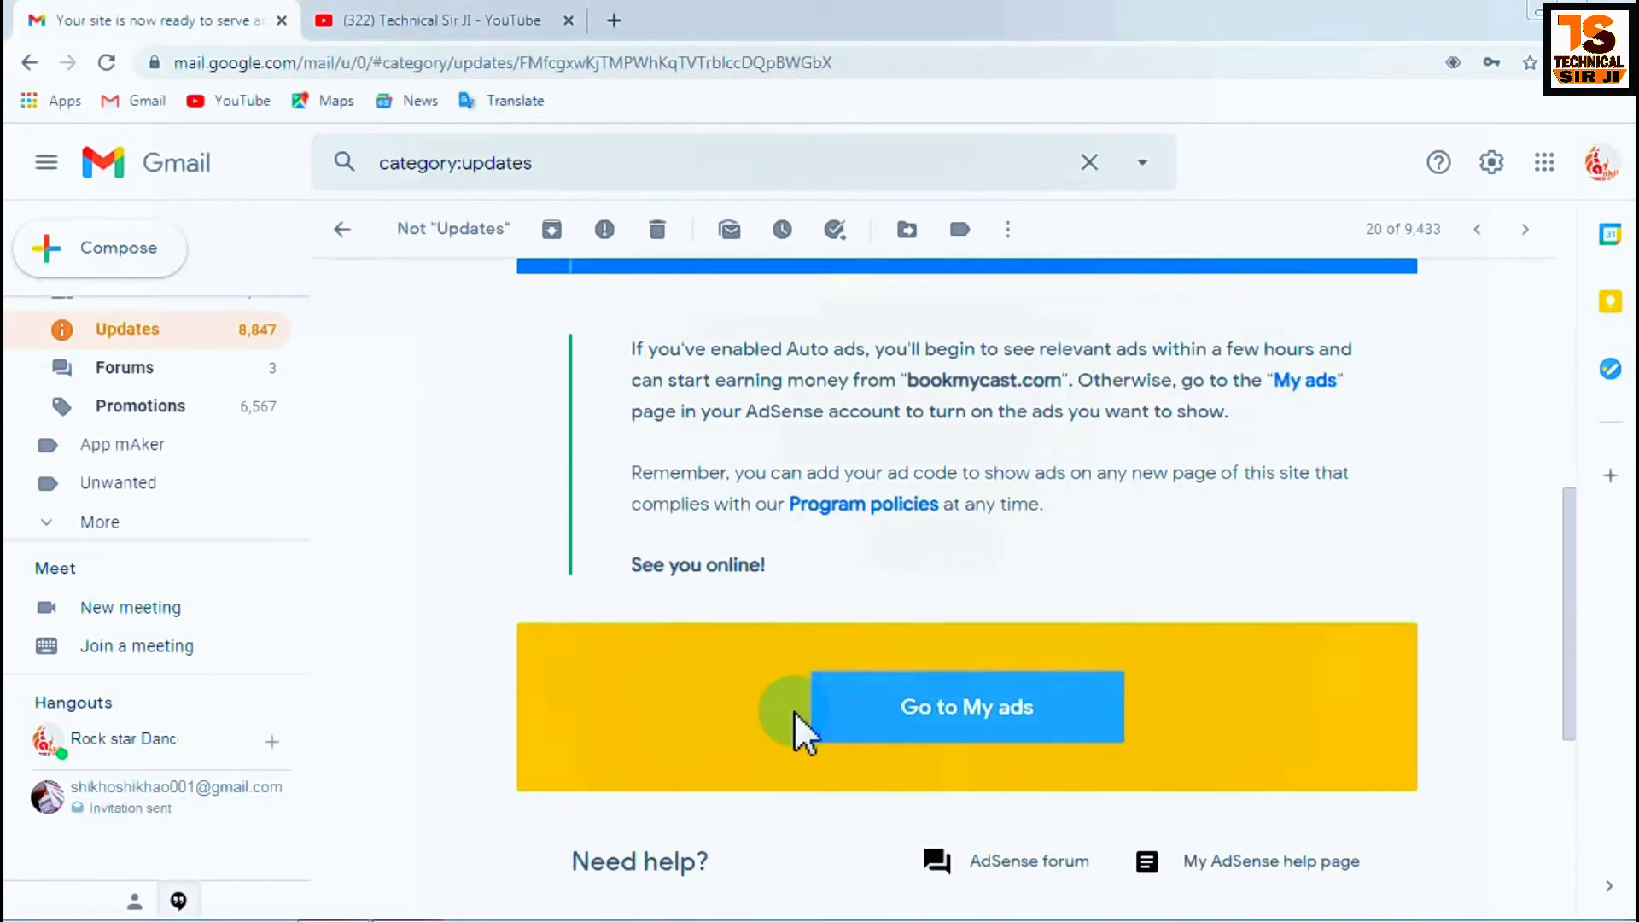
scroll(798, 721, up, 6)
scroll(589, 546, up, 2)
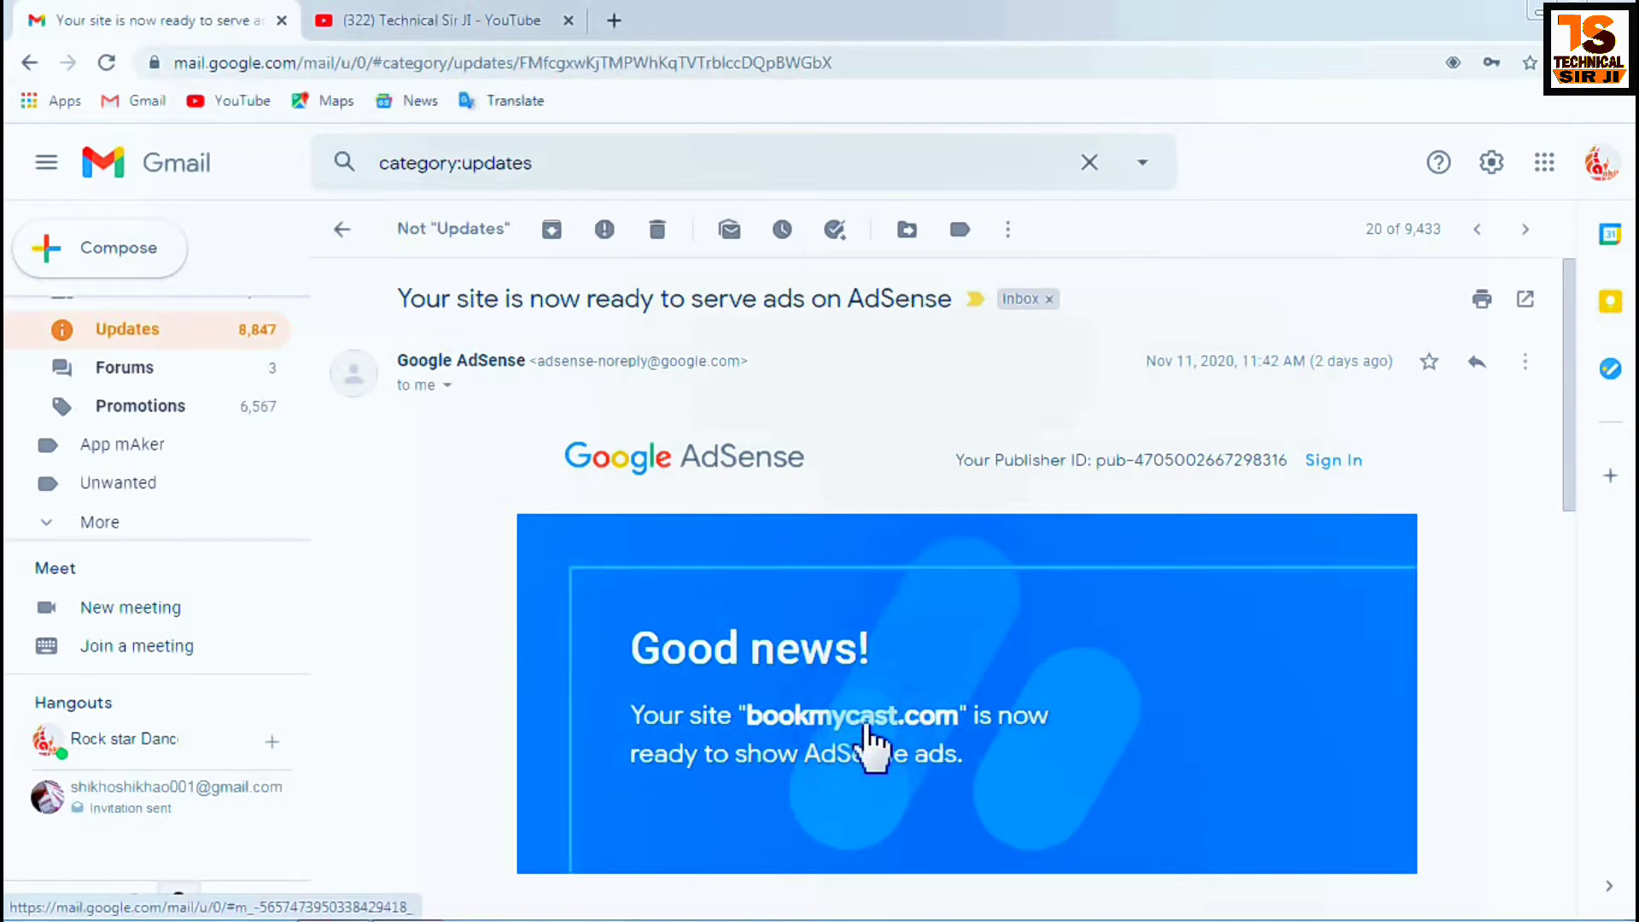
Open the website bookmycast.com in a new browser tab.
click(614, 20)
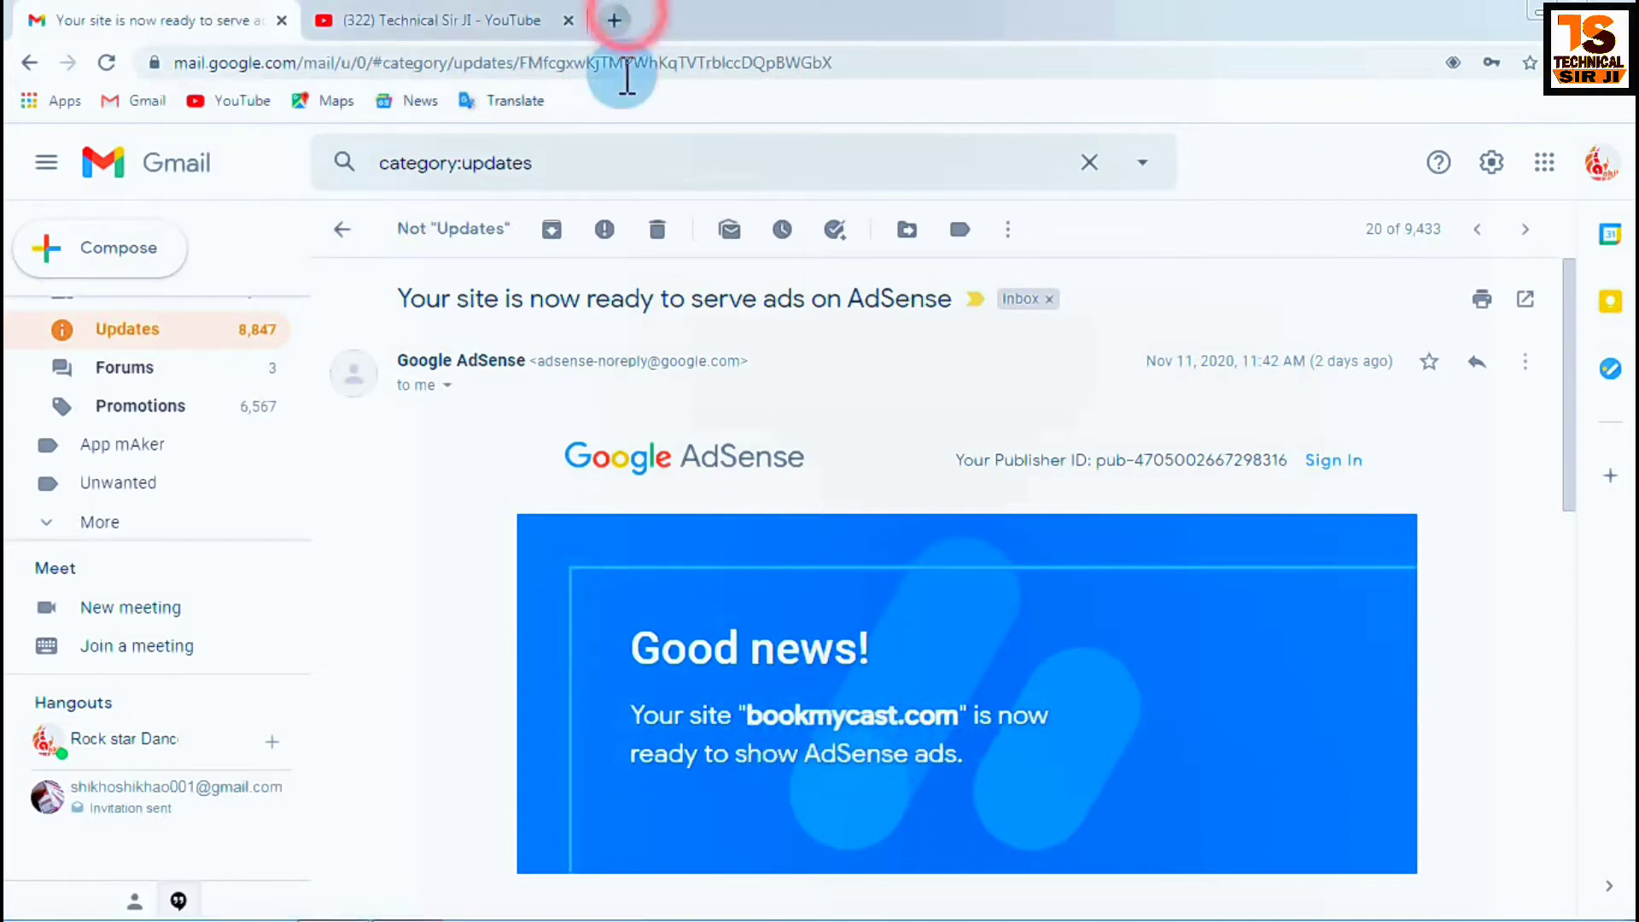
click(616, 62)
text(bo)
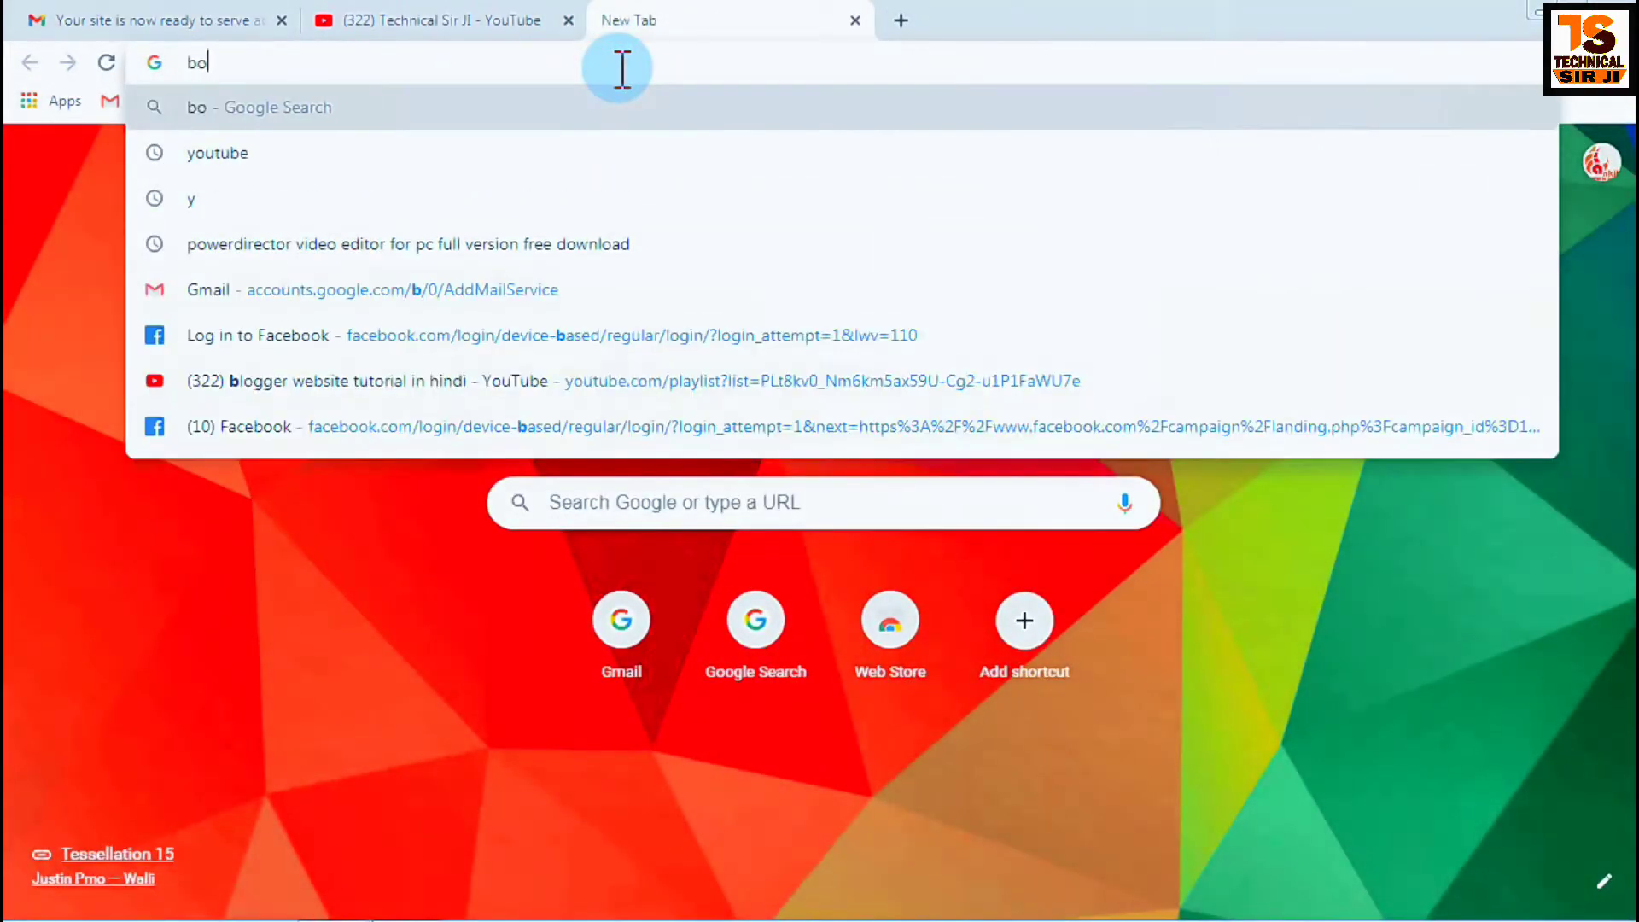
text(okmy)
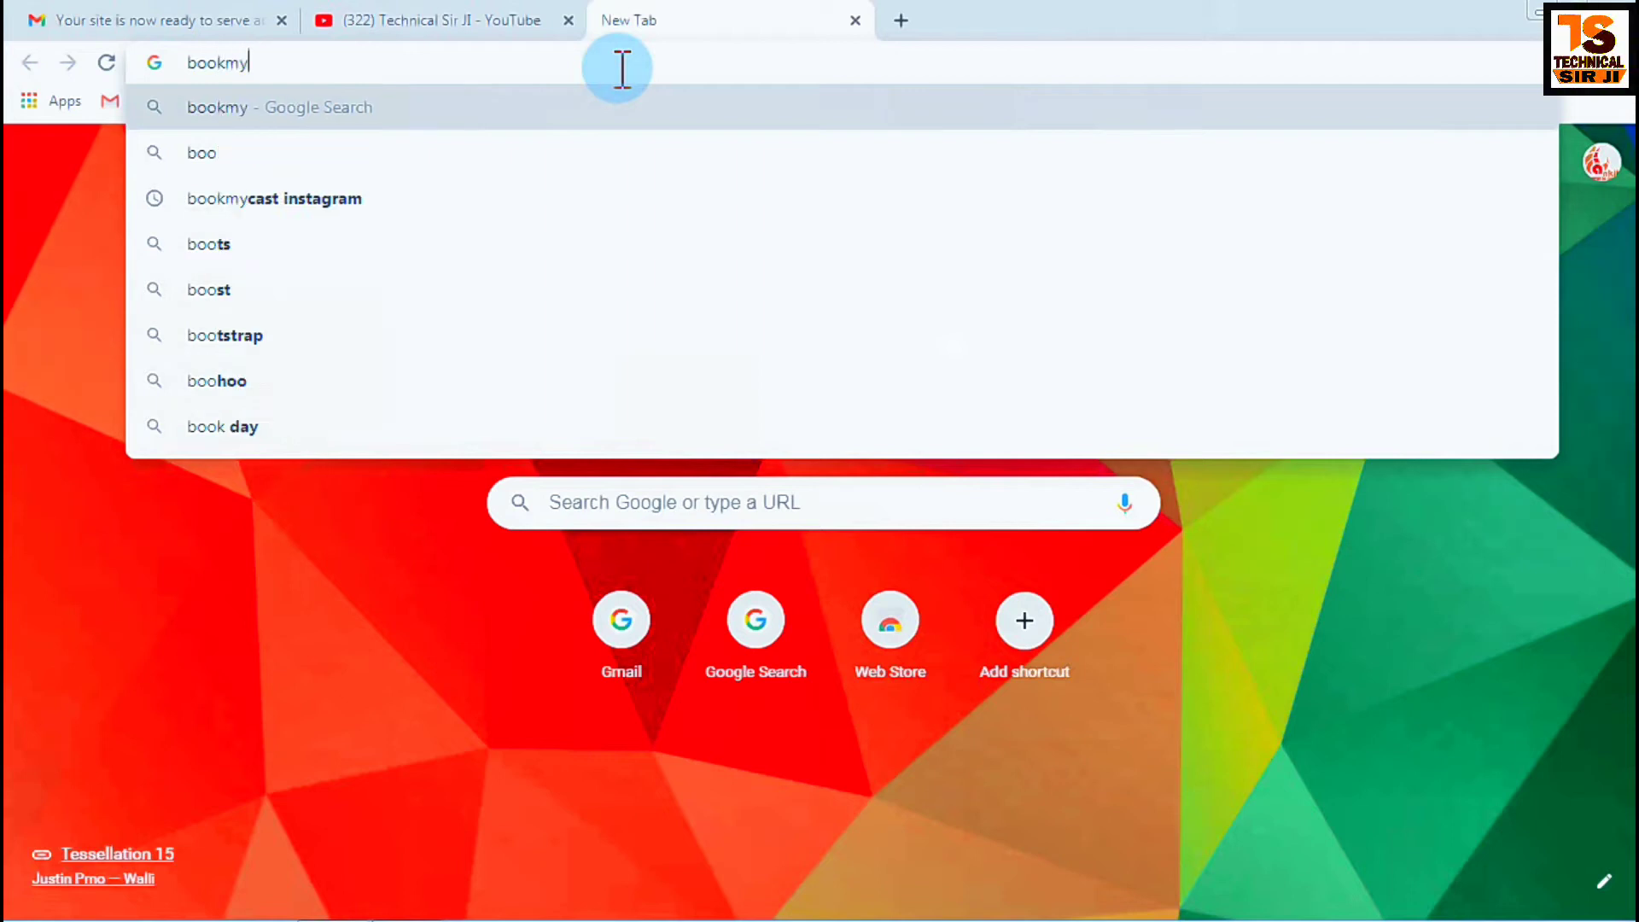
text(cast.co)
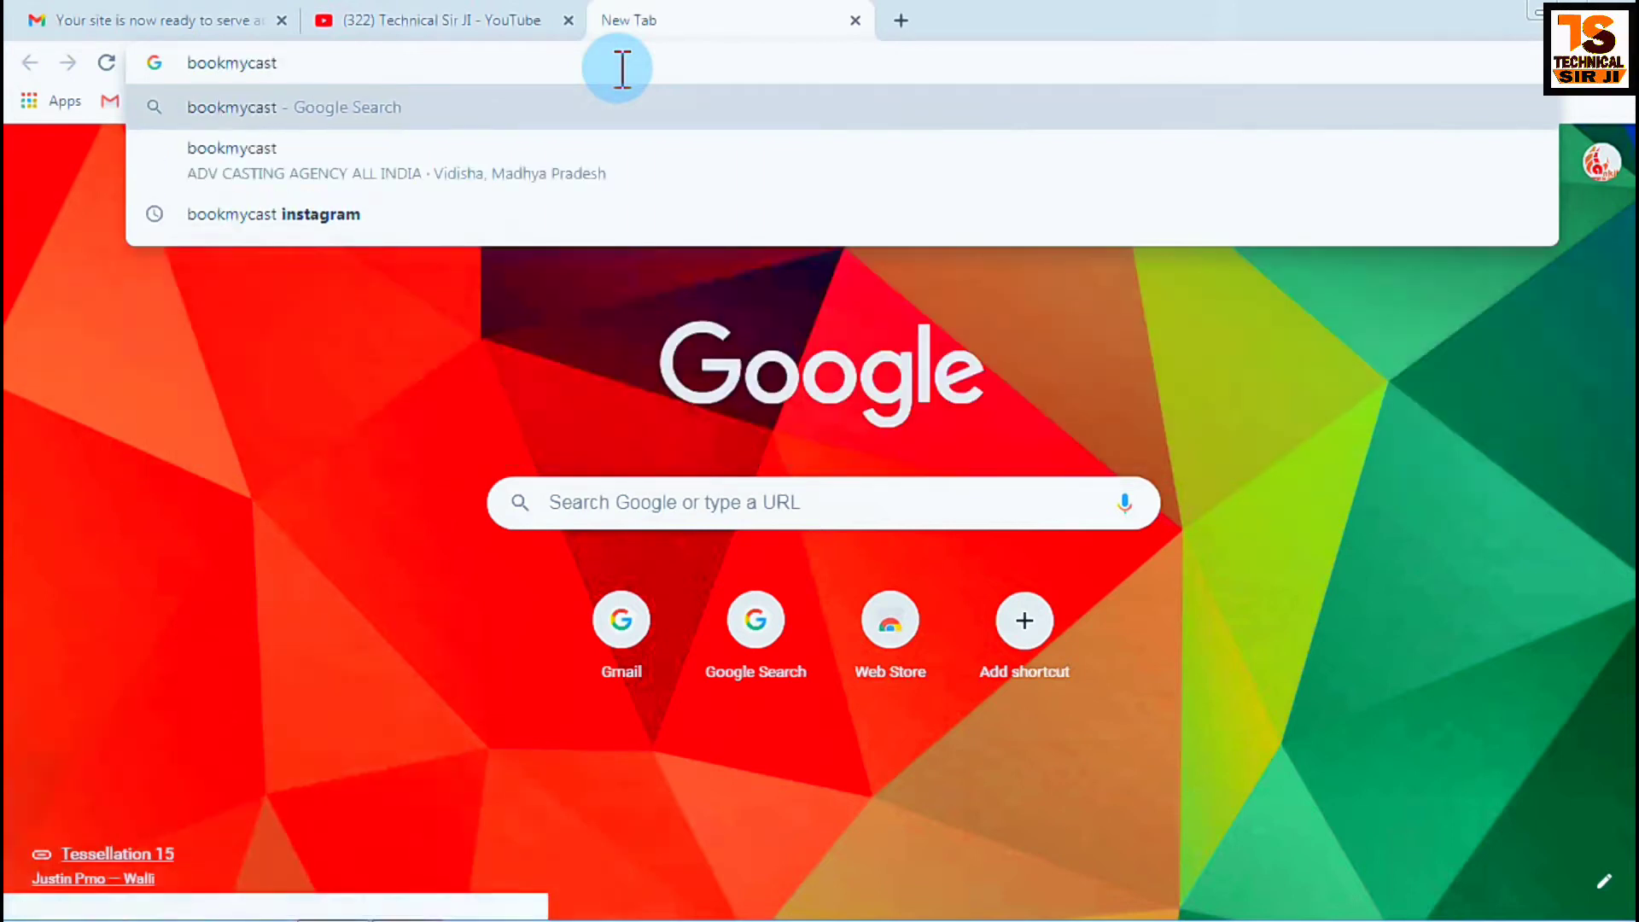
text(m)
key(Return)
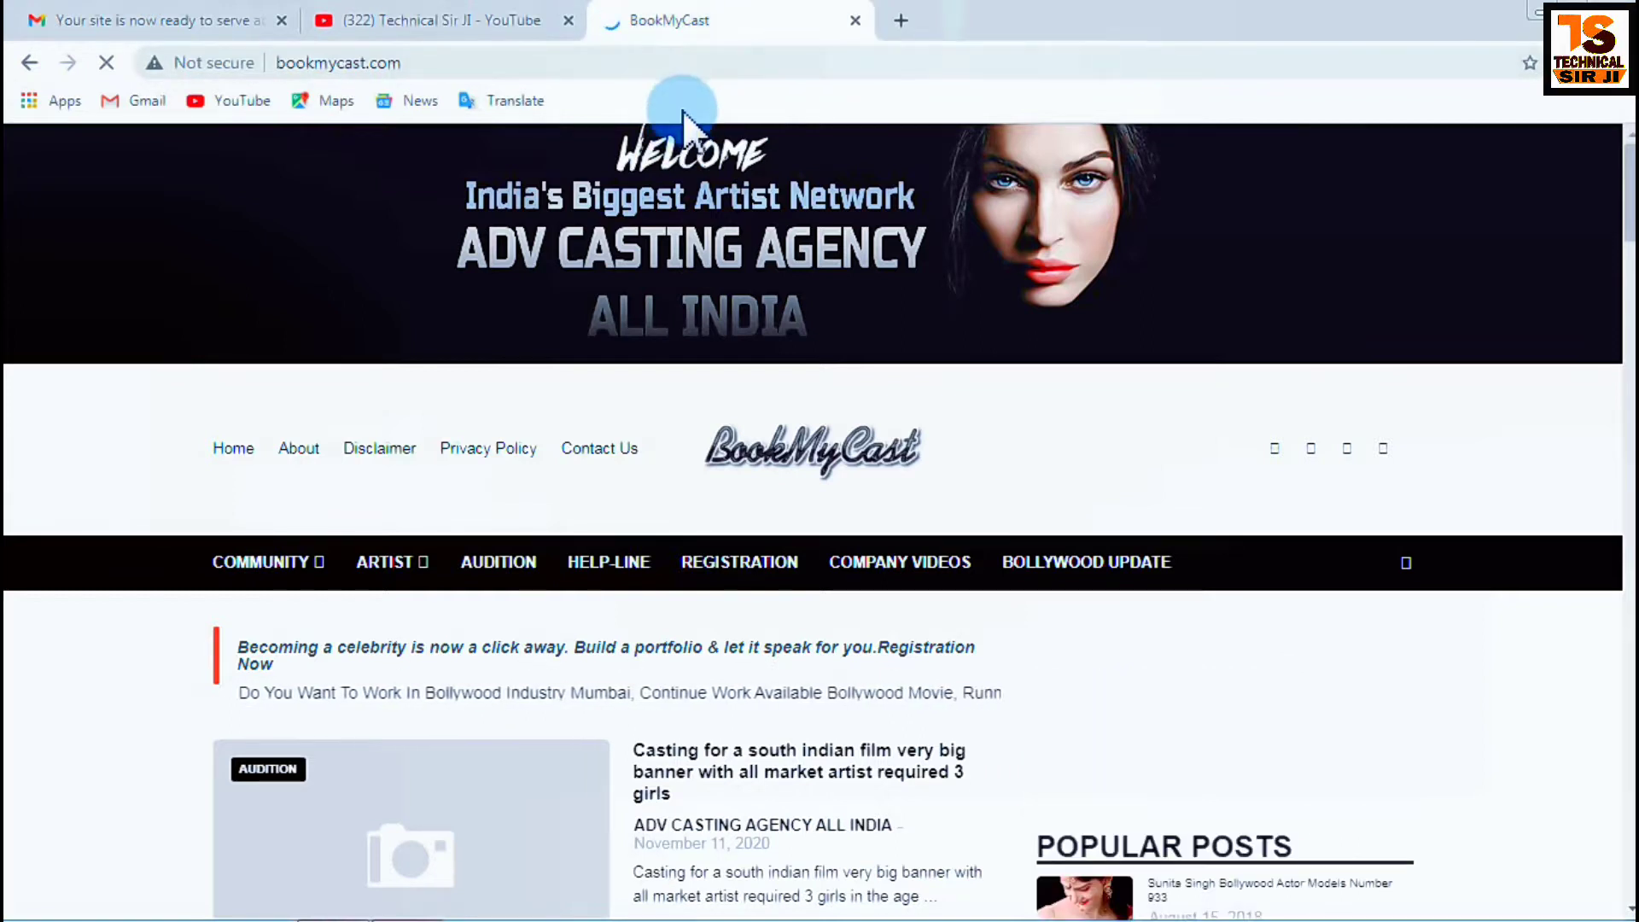
Examine the BookMyCast home page down to its footer, checking the posts, sidebar and ad spaces.
scroll(732, 273, down, 7)
scroll(729, 293, down, 20)
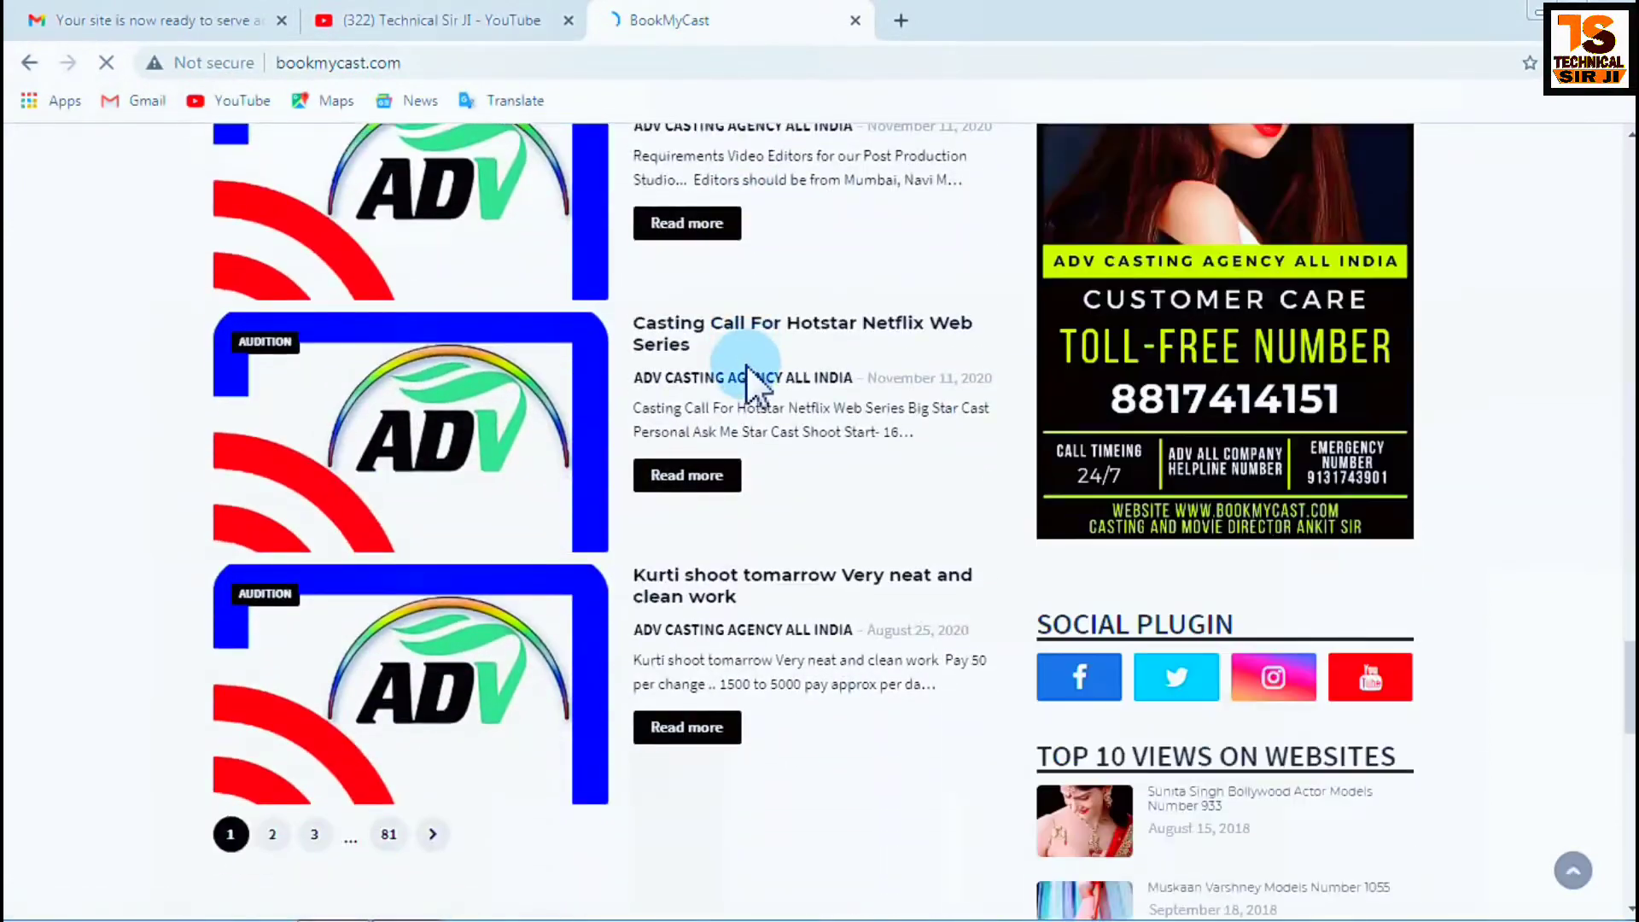
scroll(749, 375, down, 8)
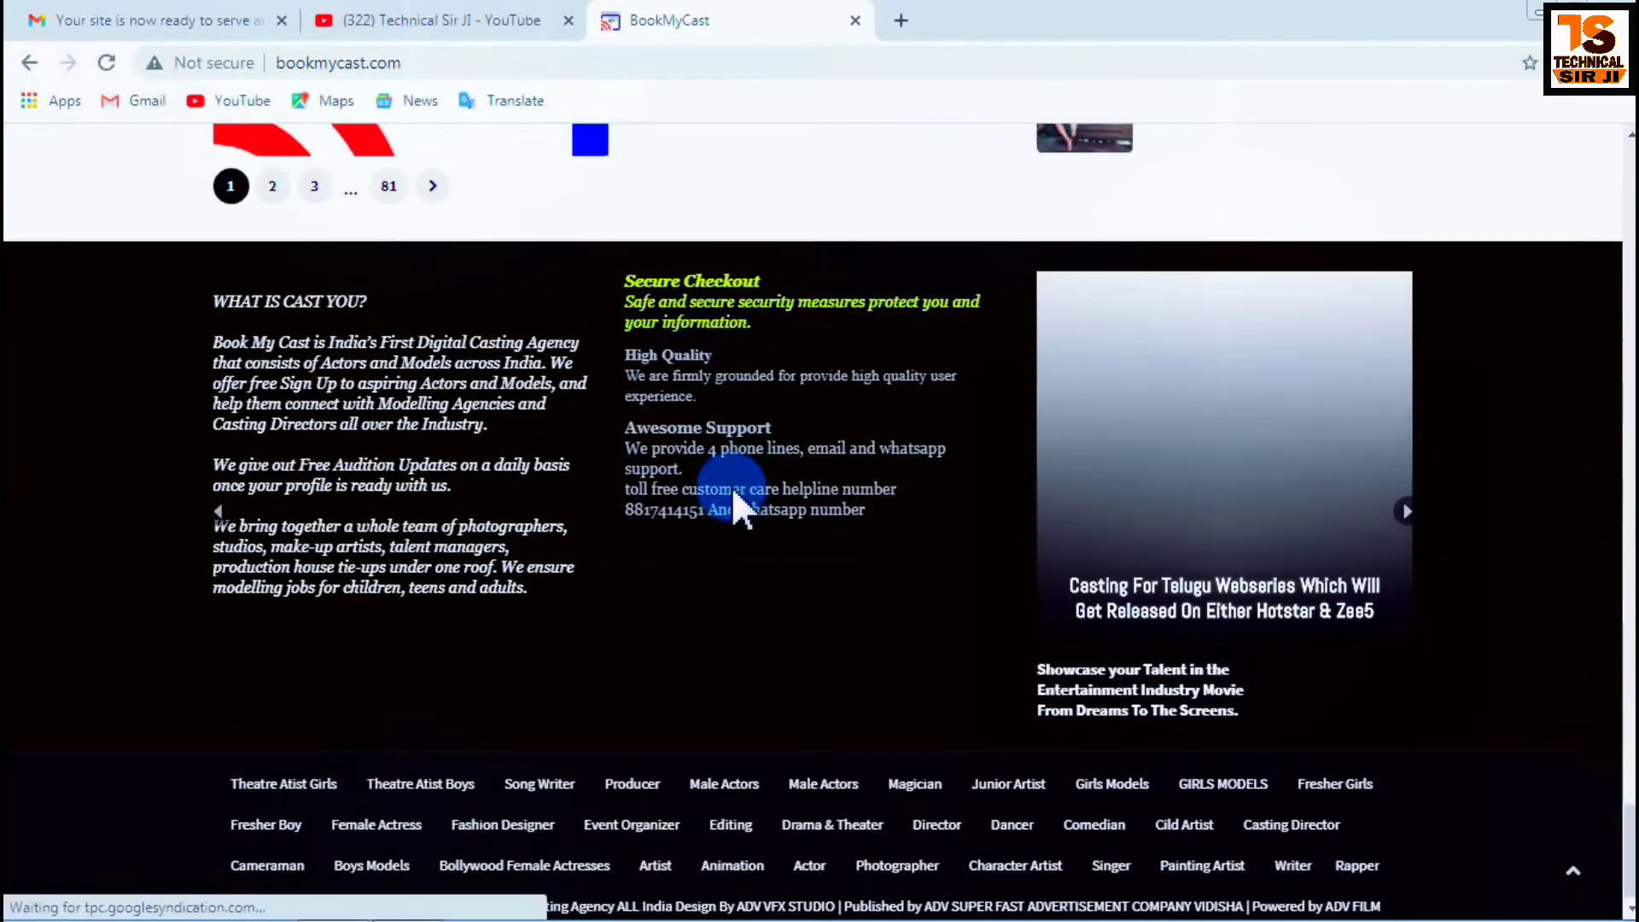
scroll(731, 485, up, 10)
scroll(727, 512, down, 10)
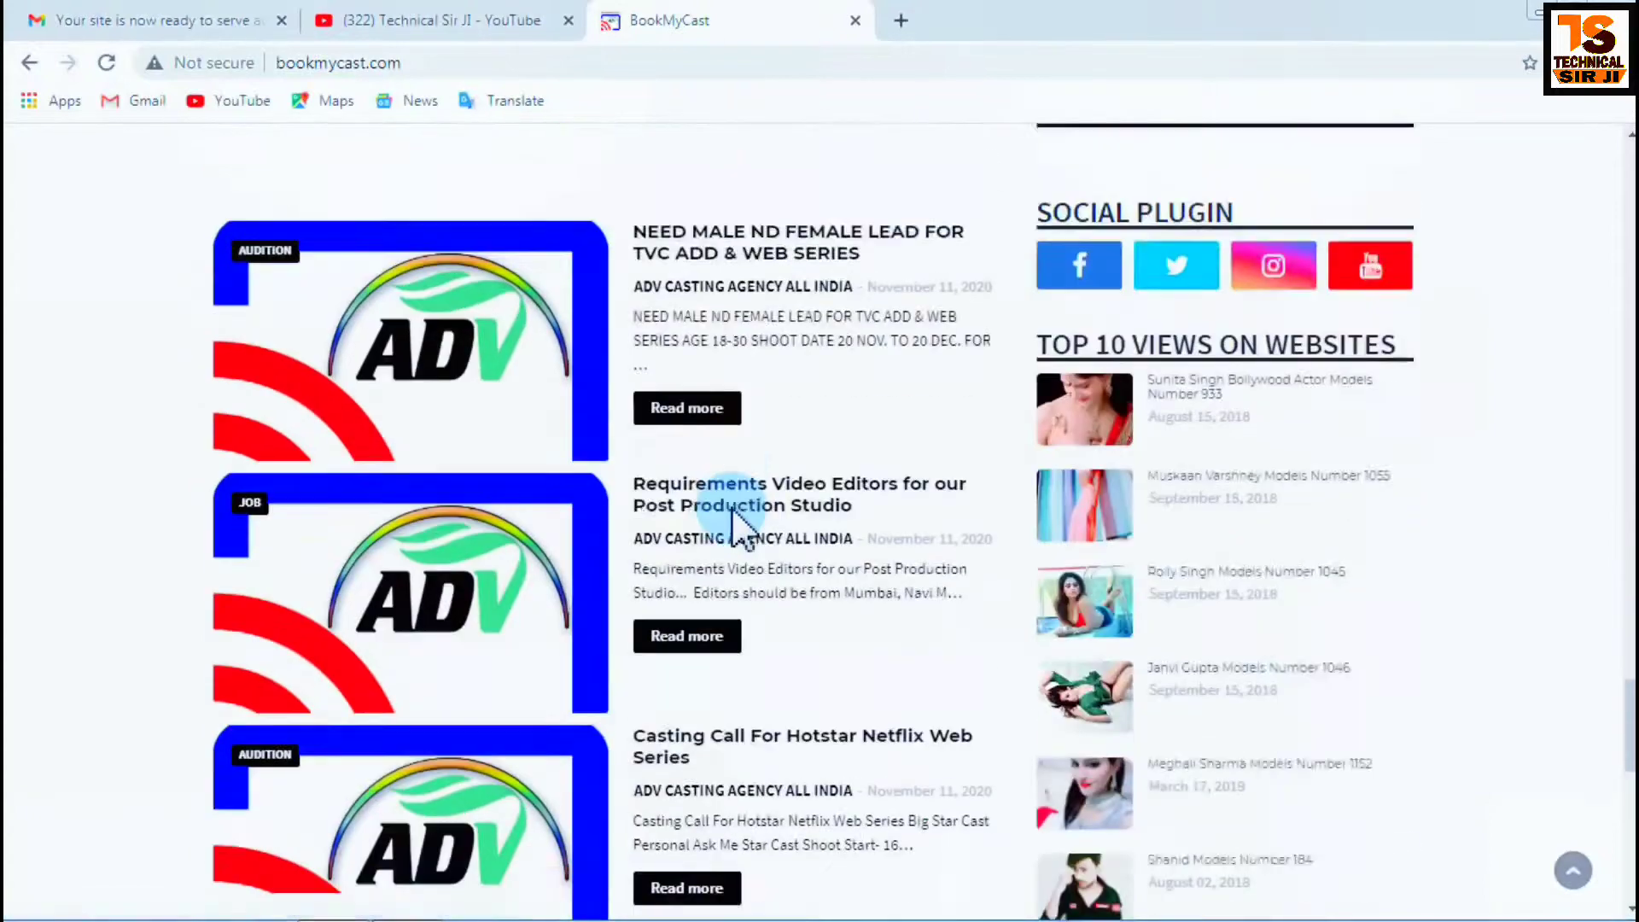
scroll(728, 521, up, 5)
scroll(721, 543, up, 15)
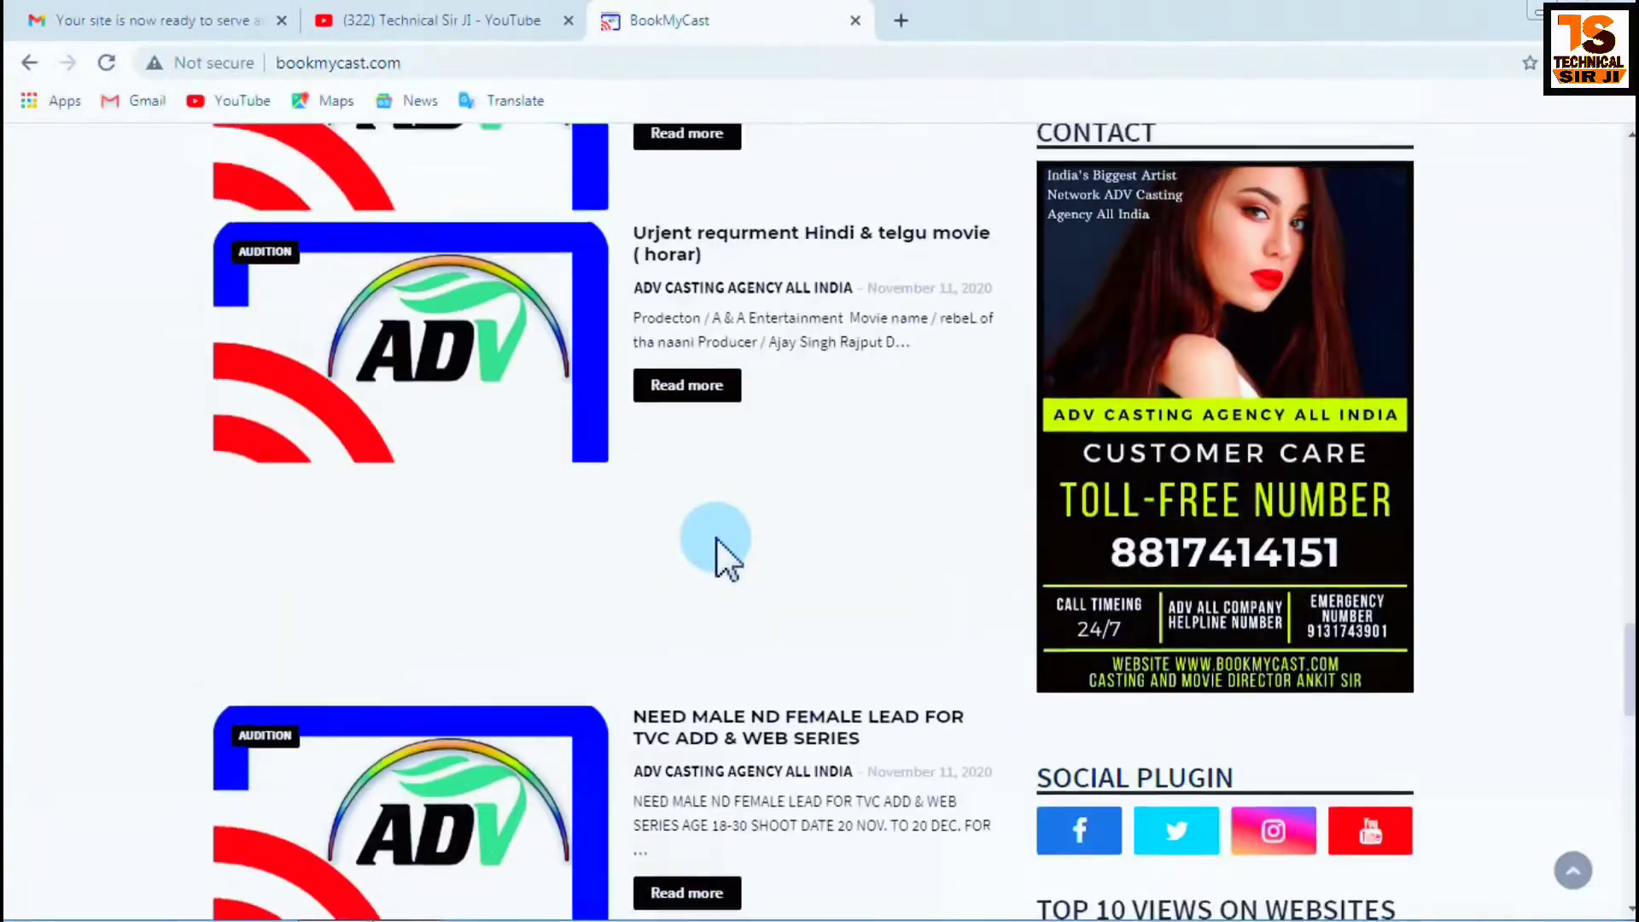
scroll(704, 542, up, 5)
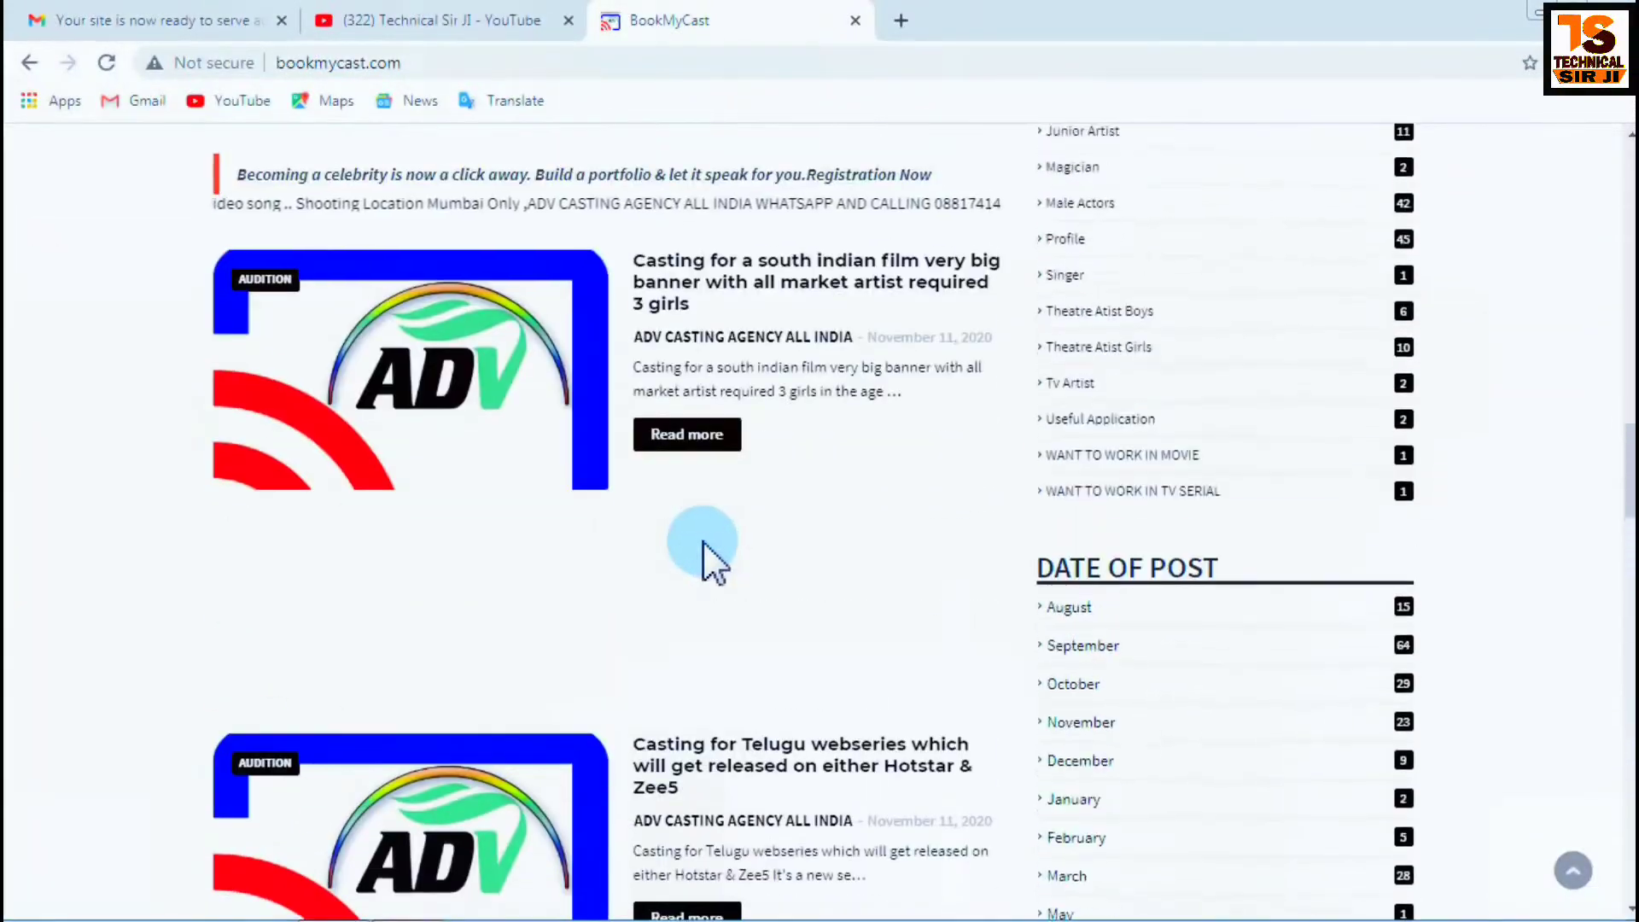
scroll(1067, 462, up, 3)
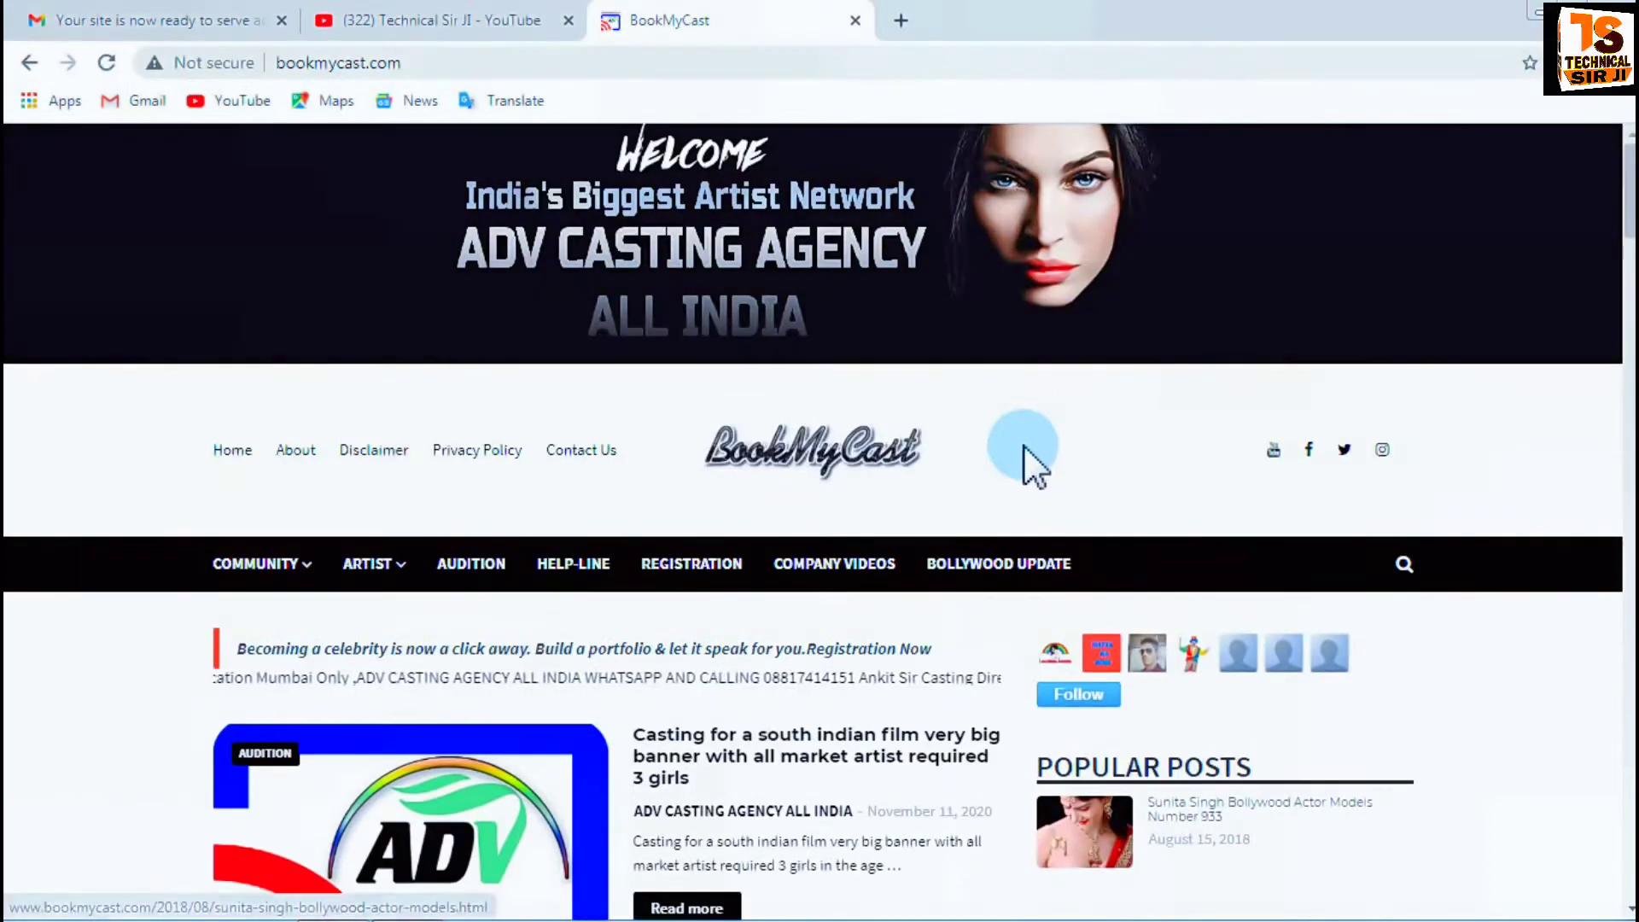
Open the south Indian film casting post, close the full-page ad, and examine the post's content and ad spaces.
click(750, 750)
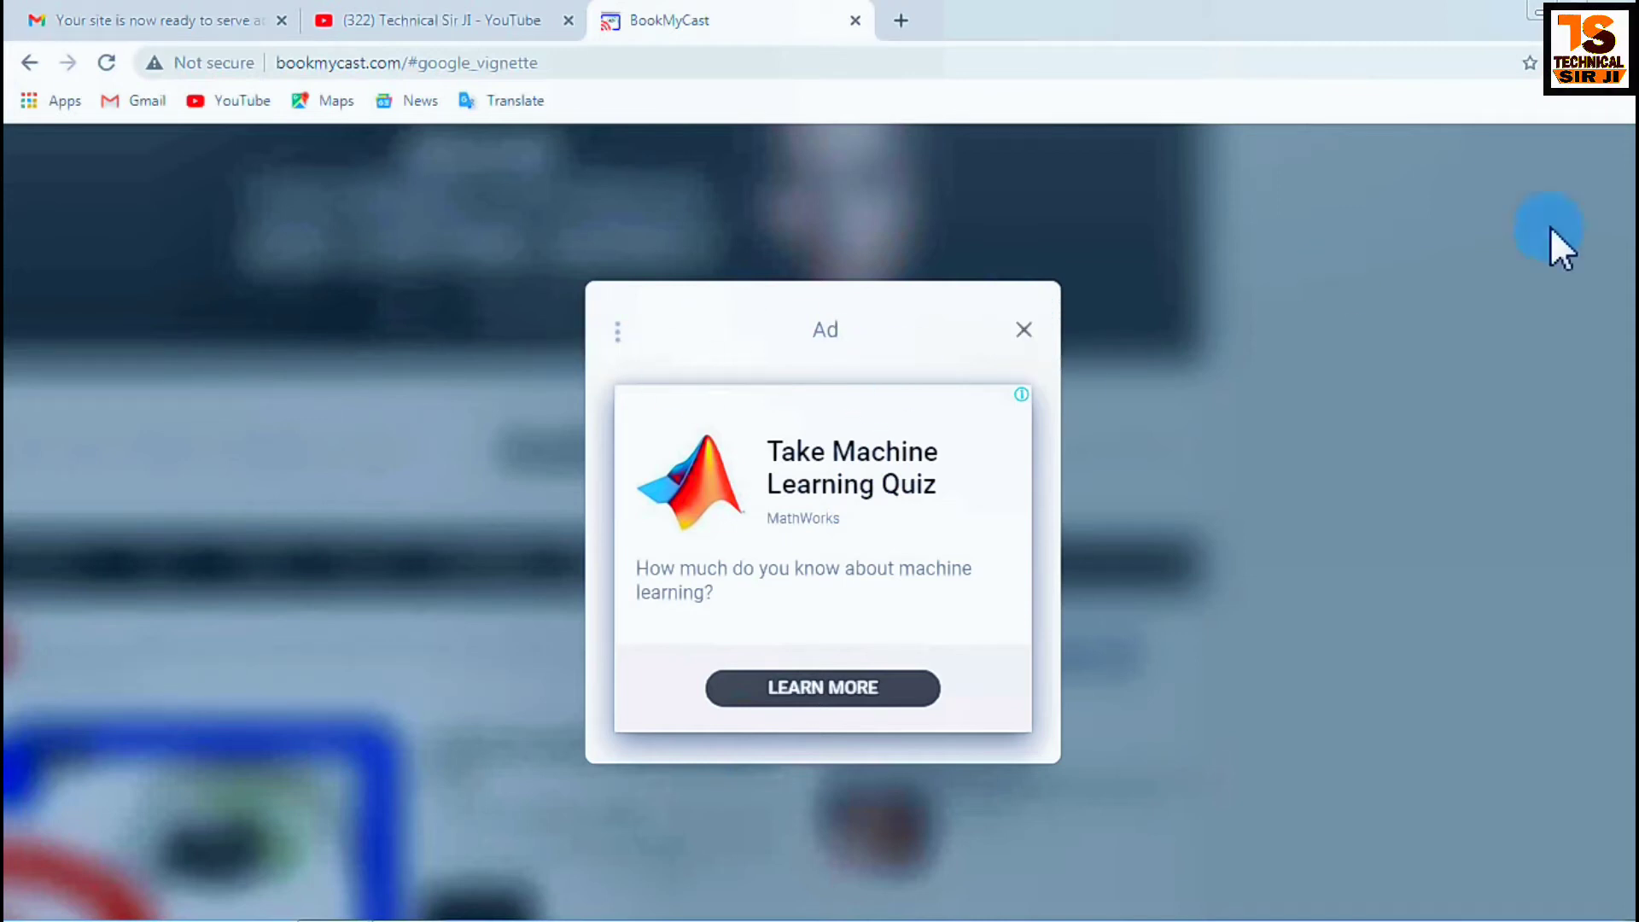
click(1022, 330)
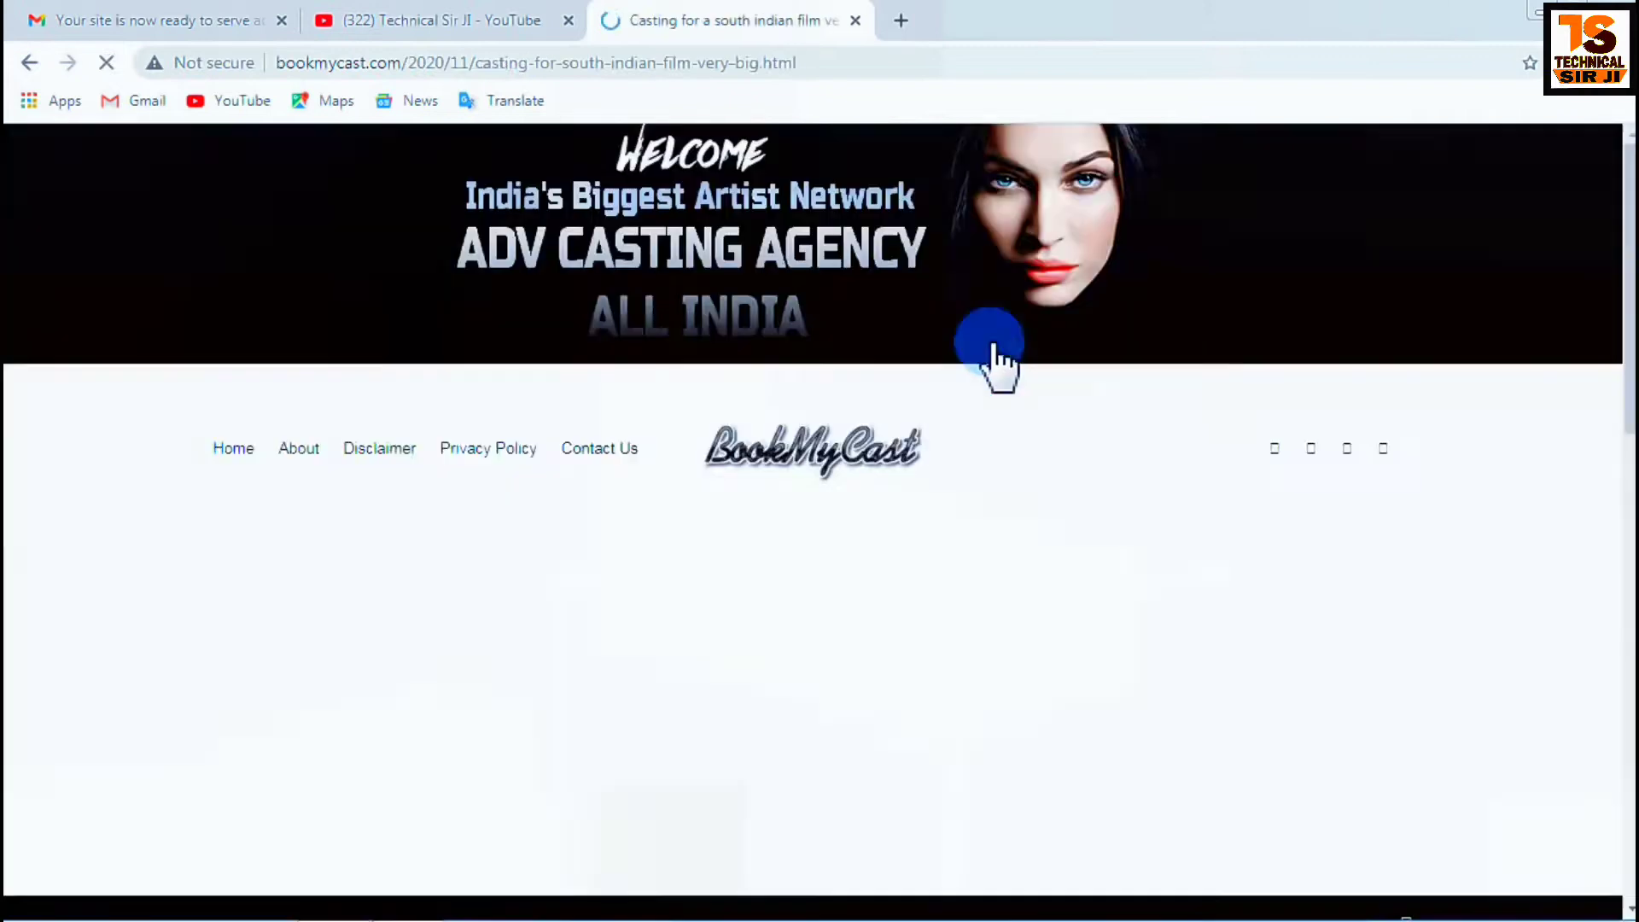
scroll(613, 355, down, 3)
scroll(613, 355, down, 20)
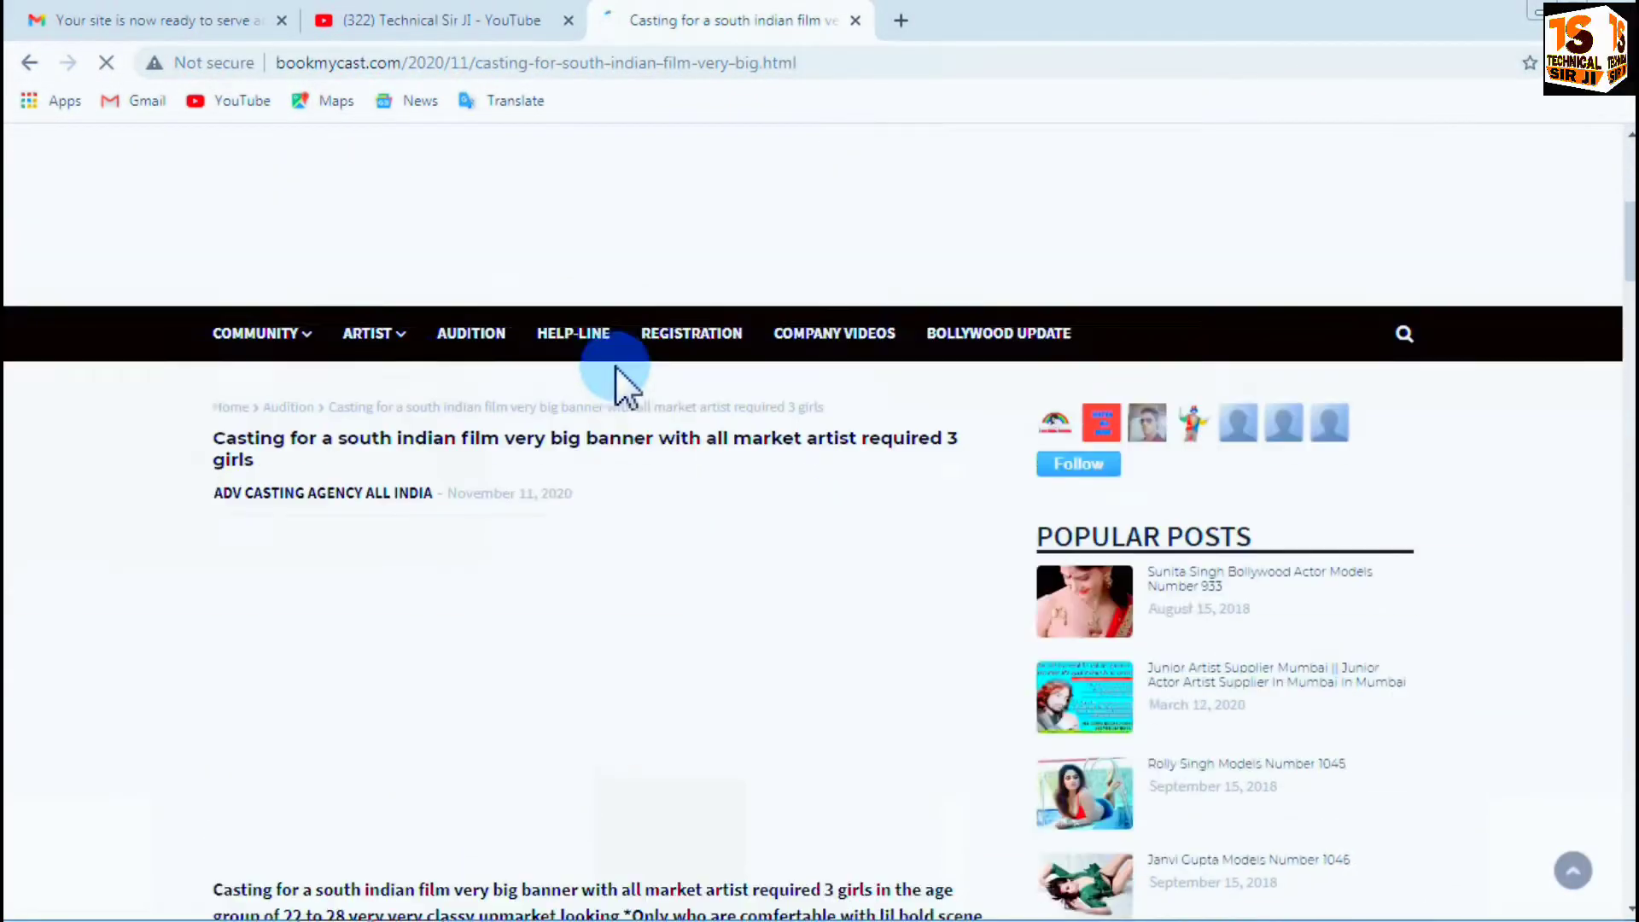
scroll(586, 658, down, 10)
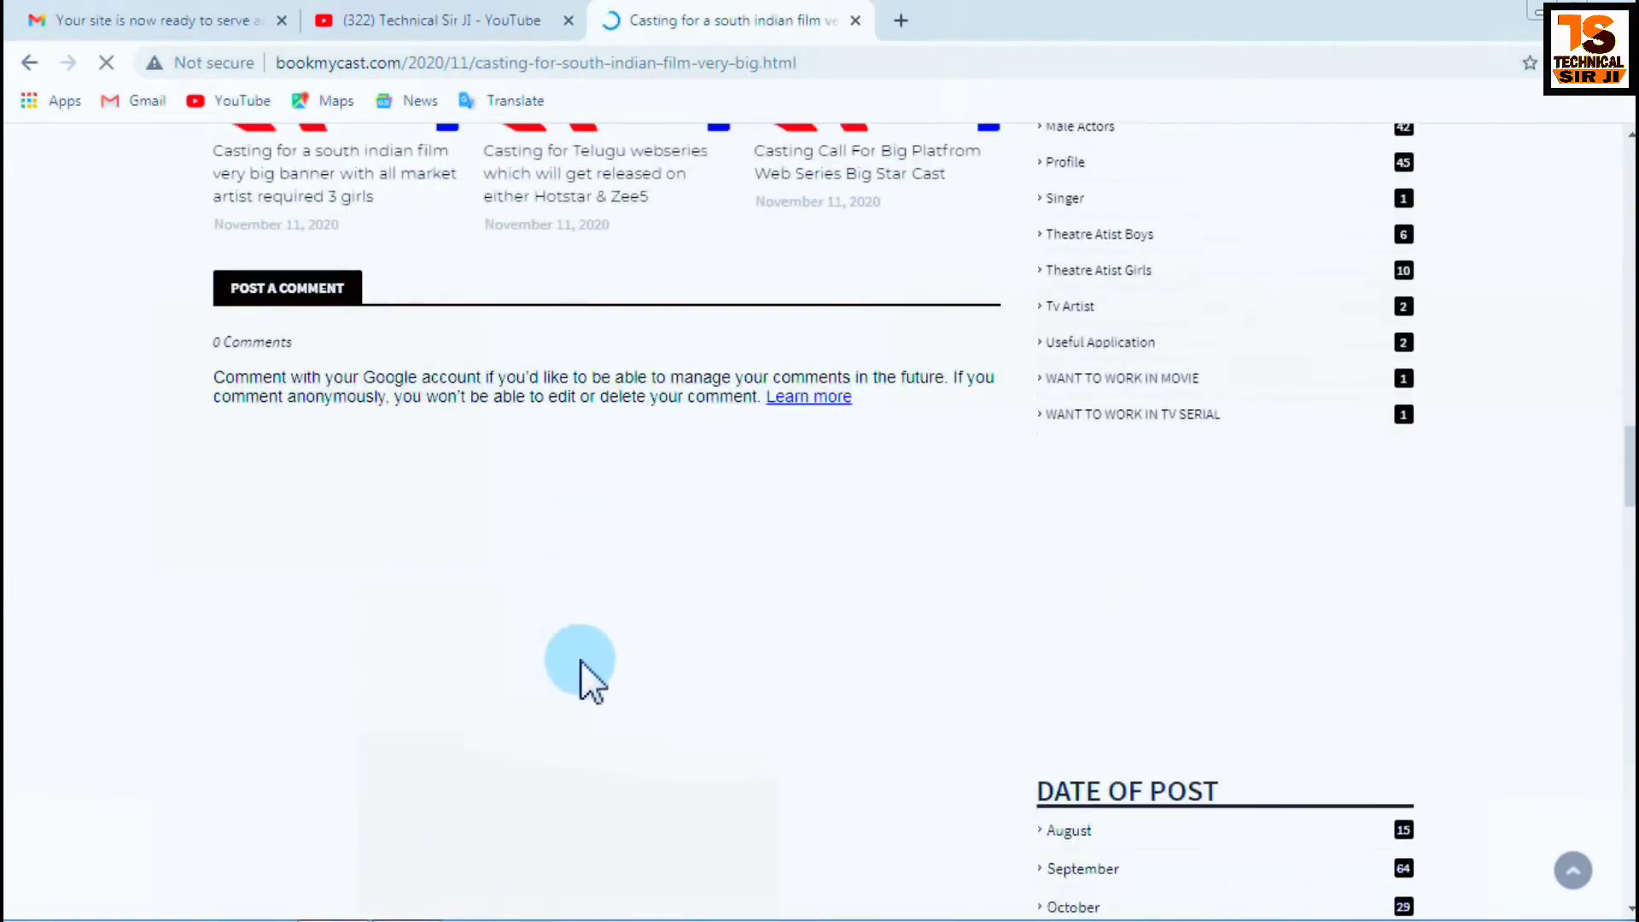
scroll(501, 592, down, 5)
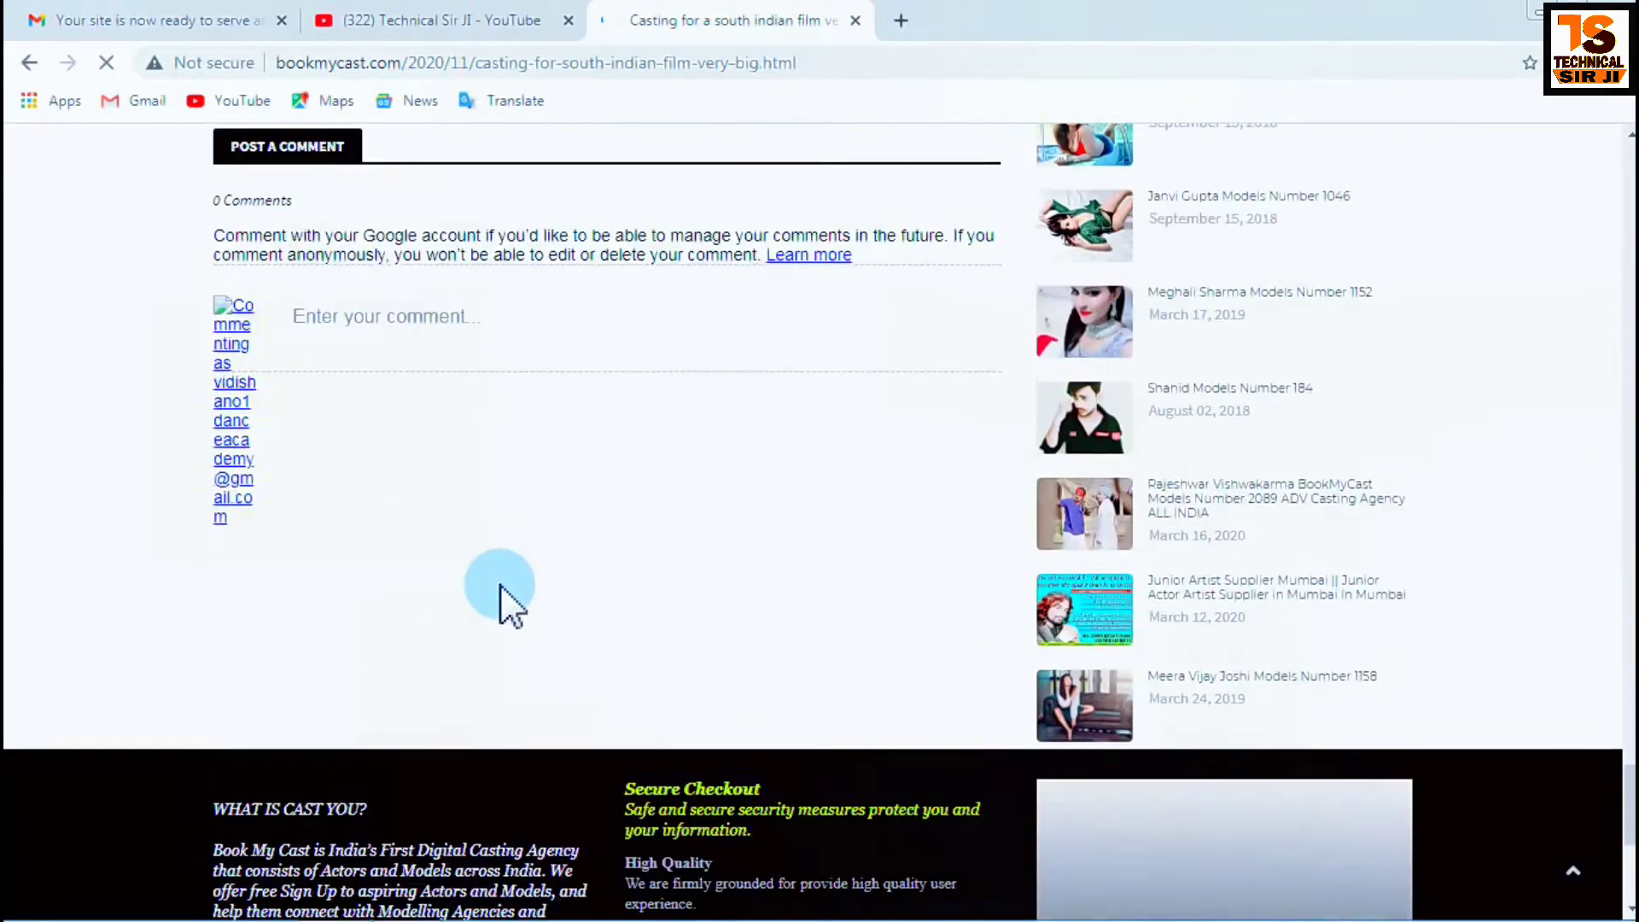
scroll(567, 702, up, 10)
scroll(474, 647, down, 15)
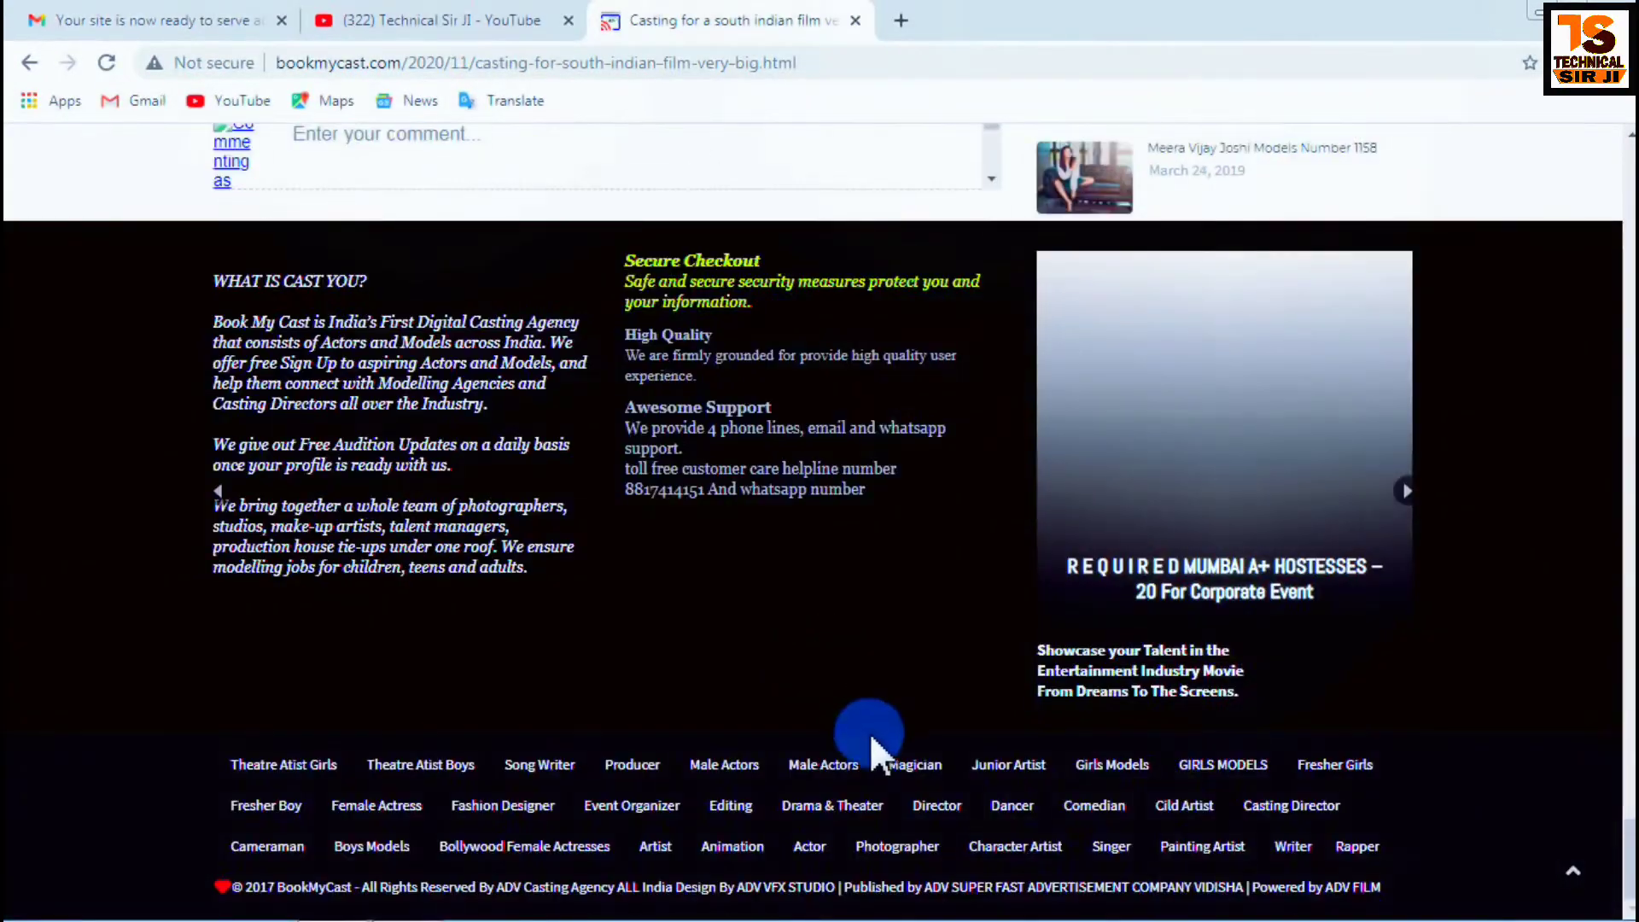
scroll(863, 819, up, 20)
scroll(773, 522, up, 7)
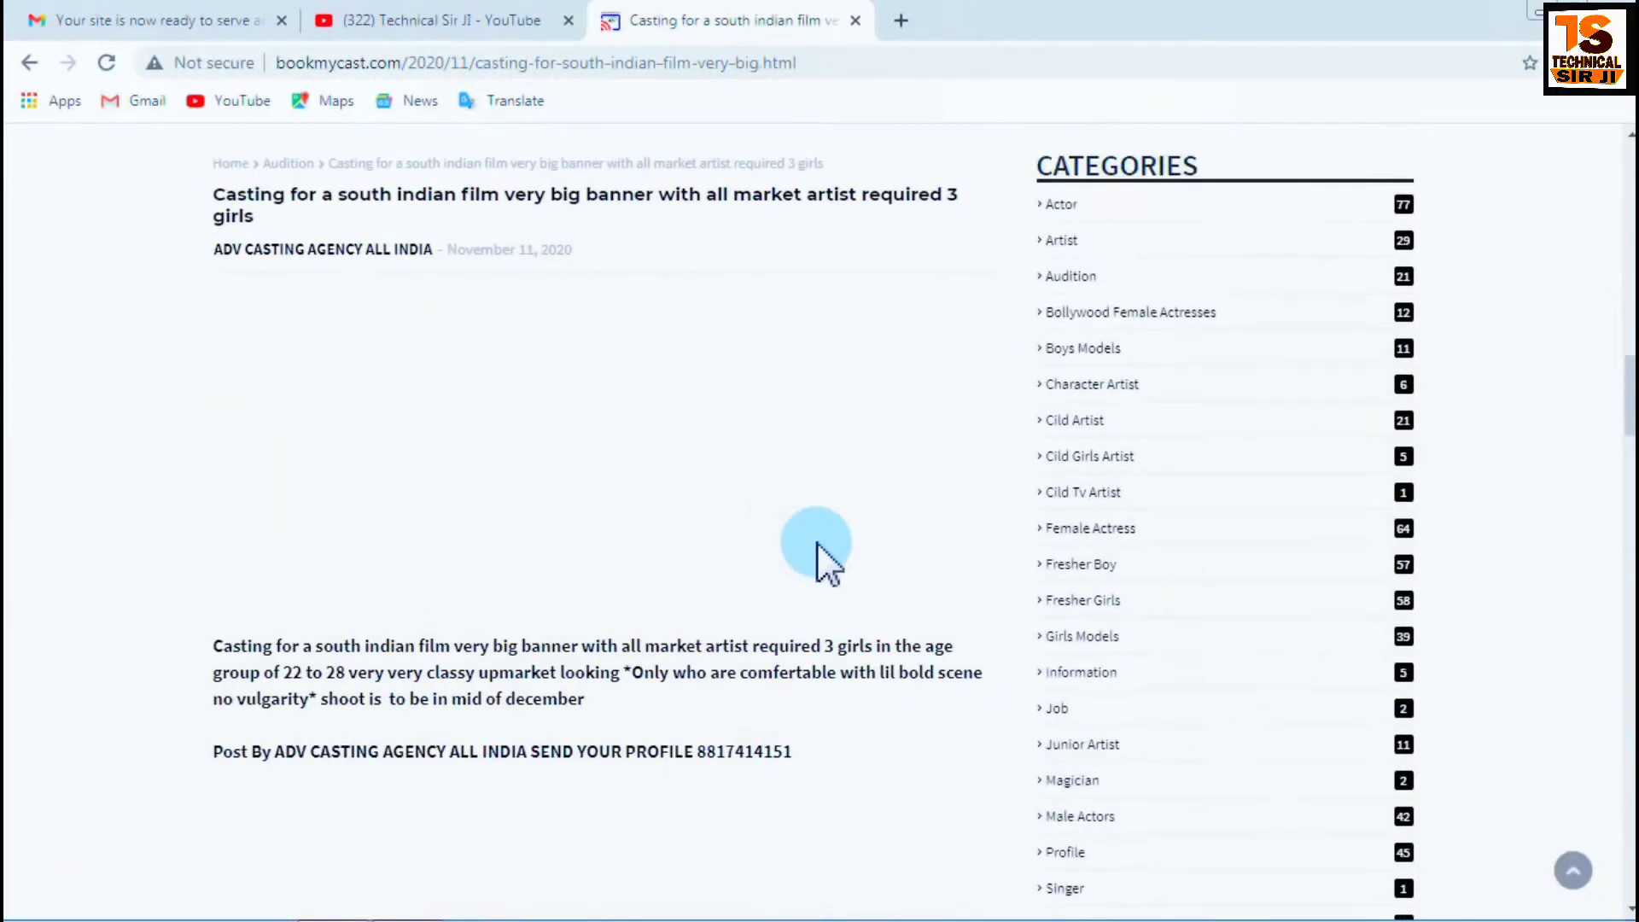
scroll(937, 475, down, 8)
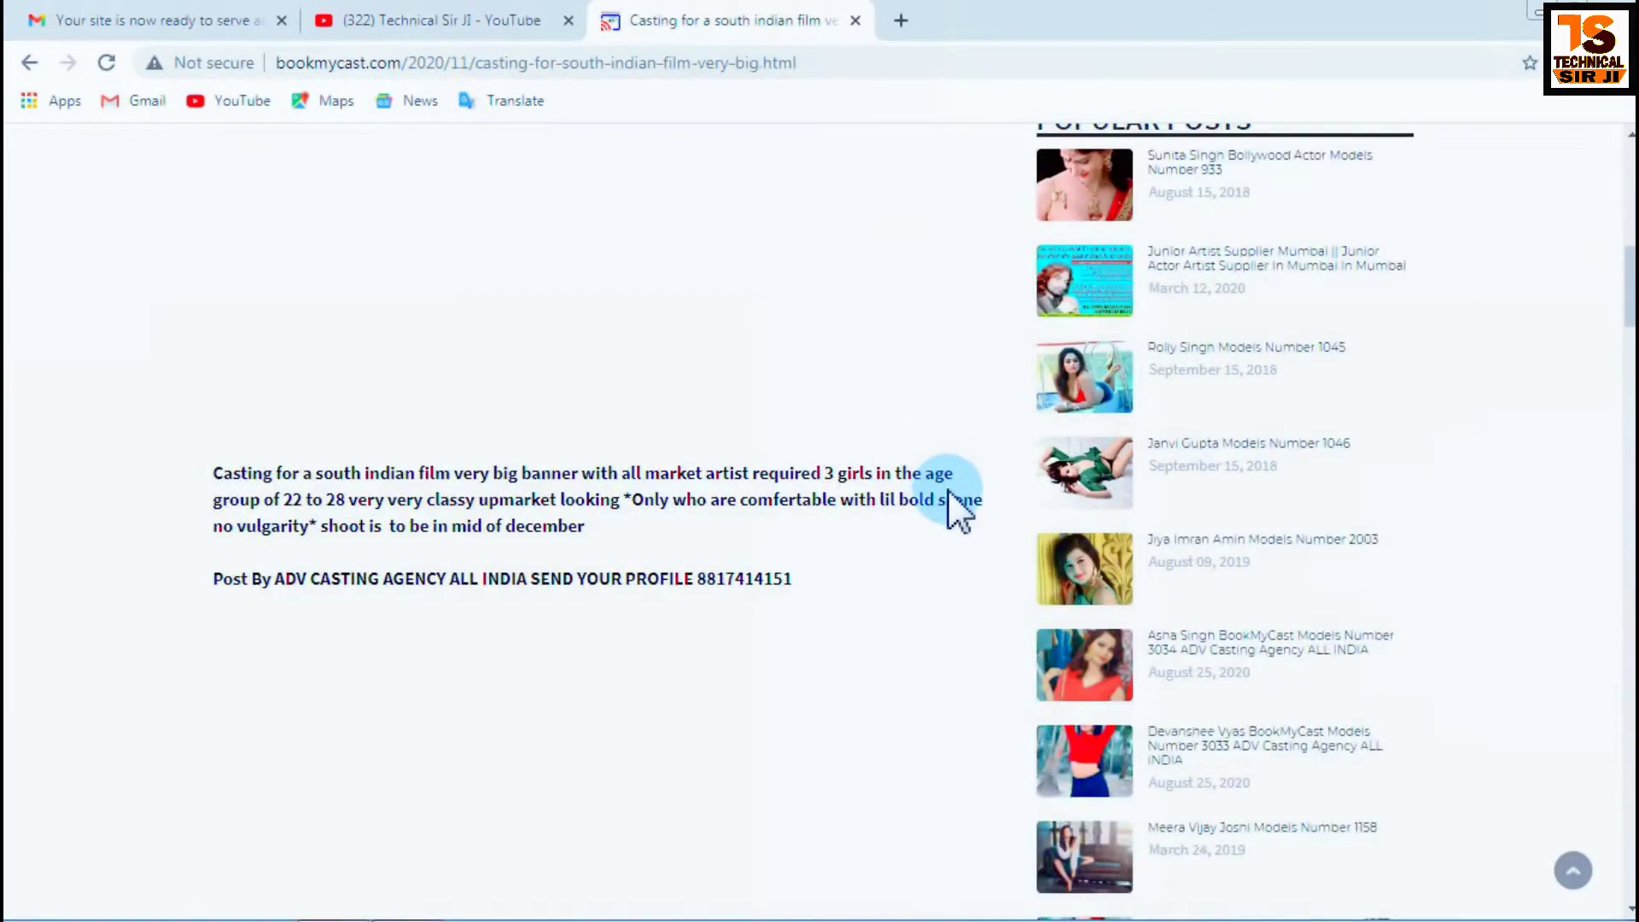
Open the first post under Popular Posts and look through its photos down to the tags and sharing links.
click(1171, 170)
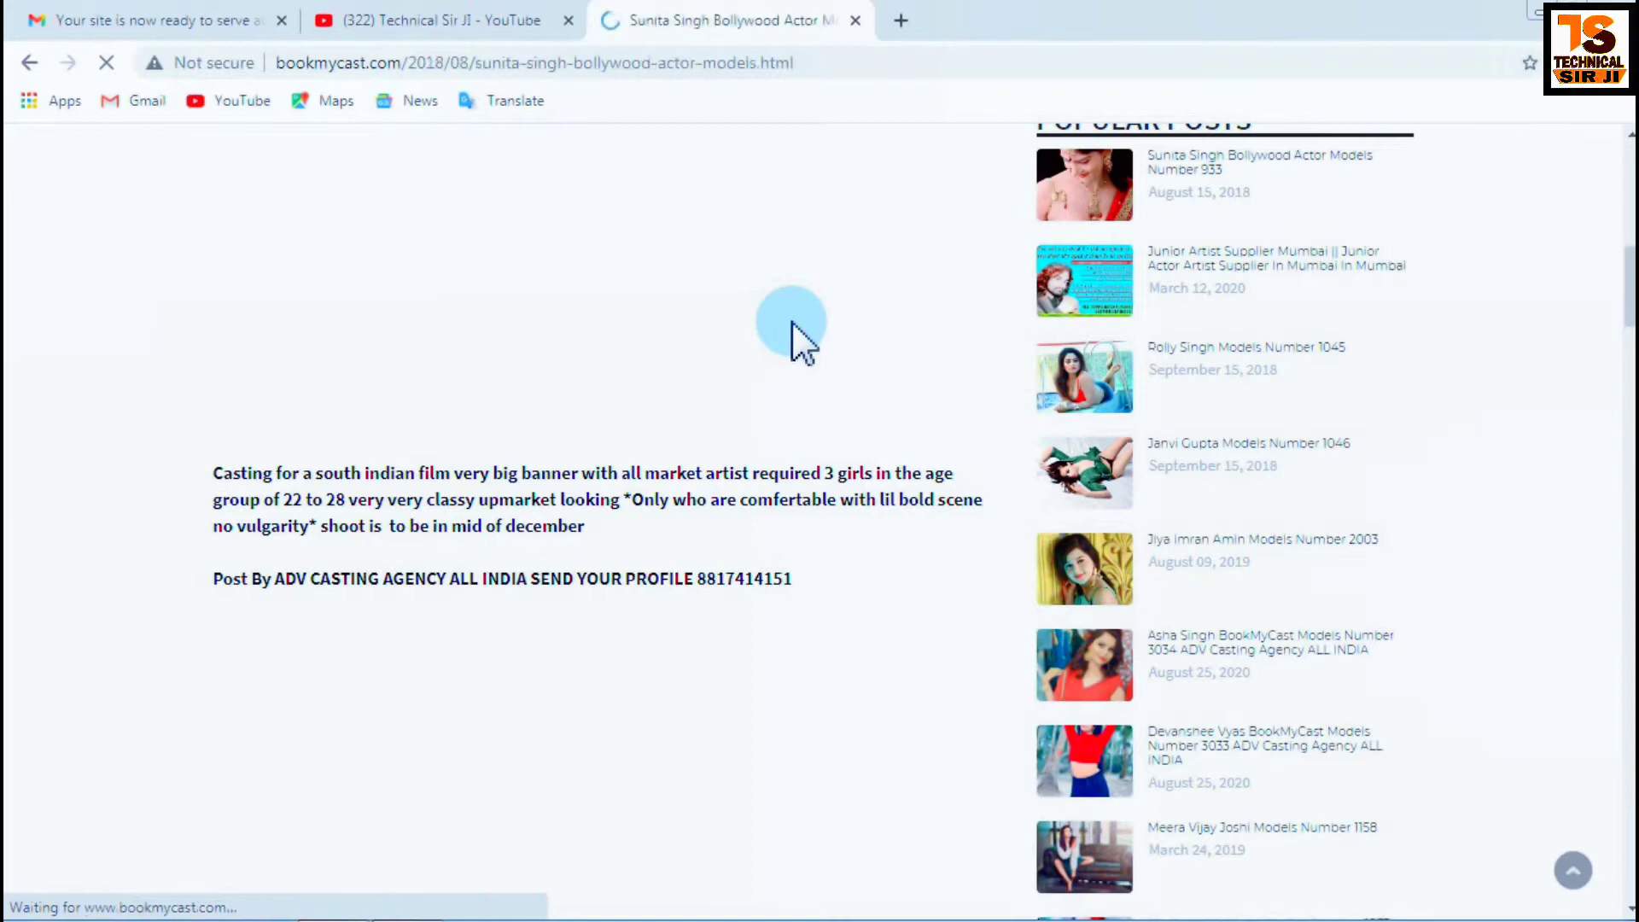
scroll(793, 341, down, 5)
scroll(784, 338, down, 20)
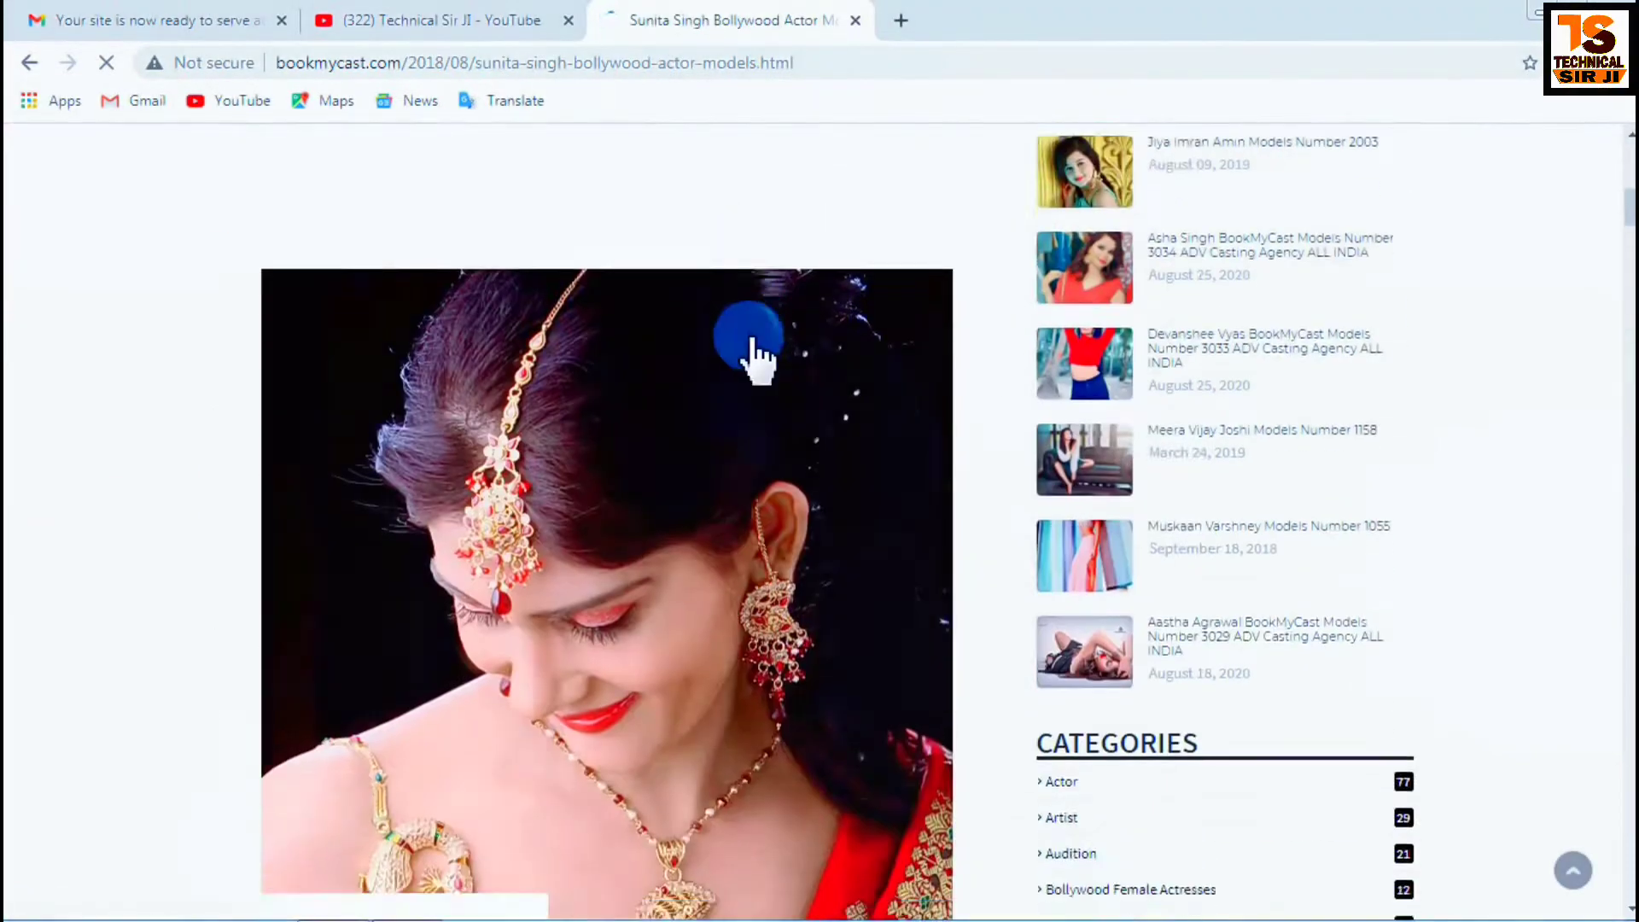
scroll(739, 403, down, 20)
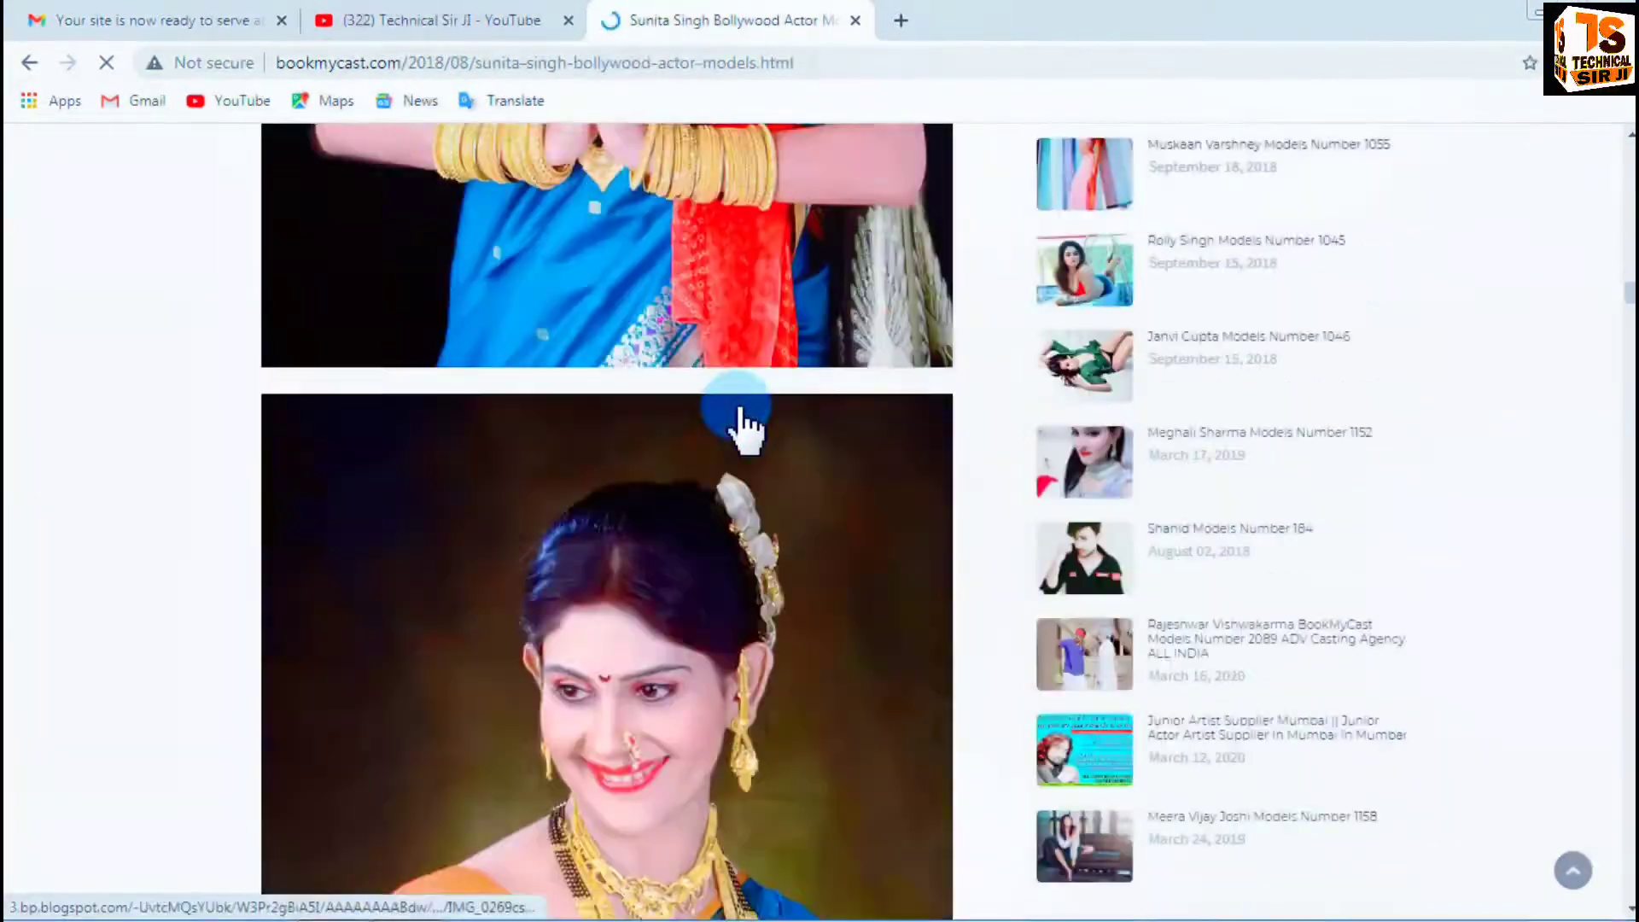
scroll(747, 444, down, 20)
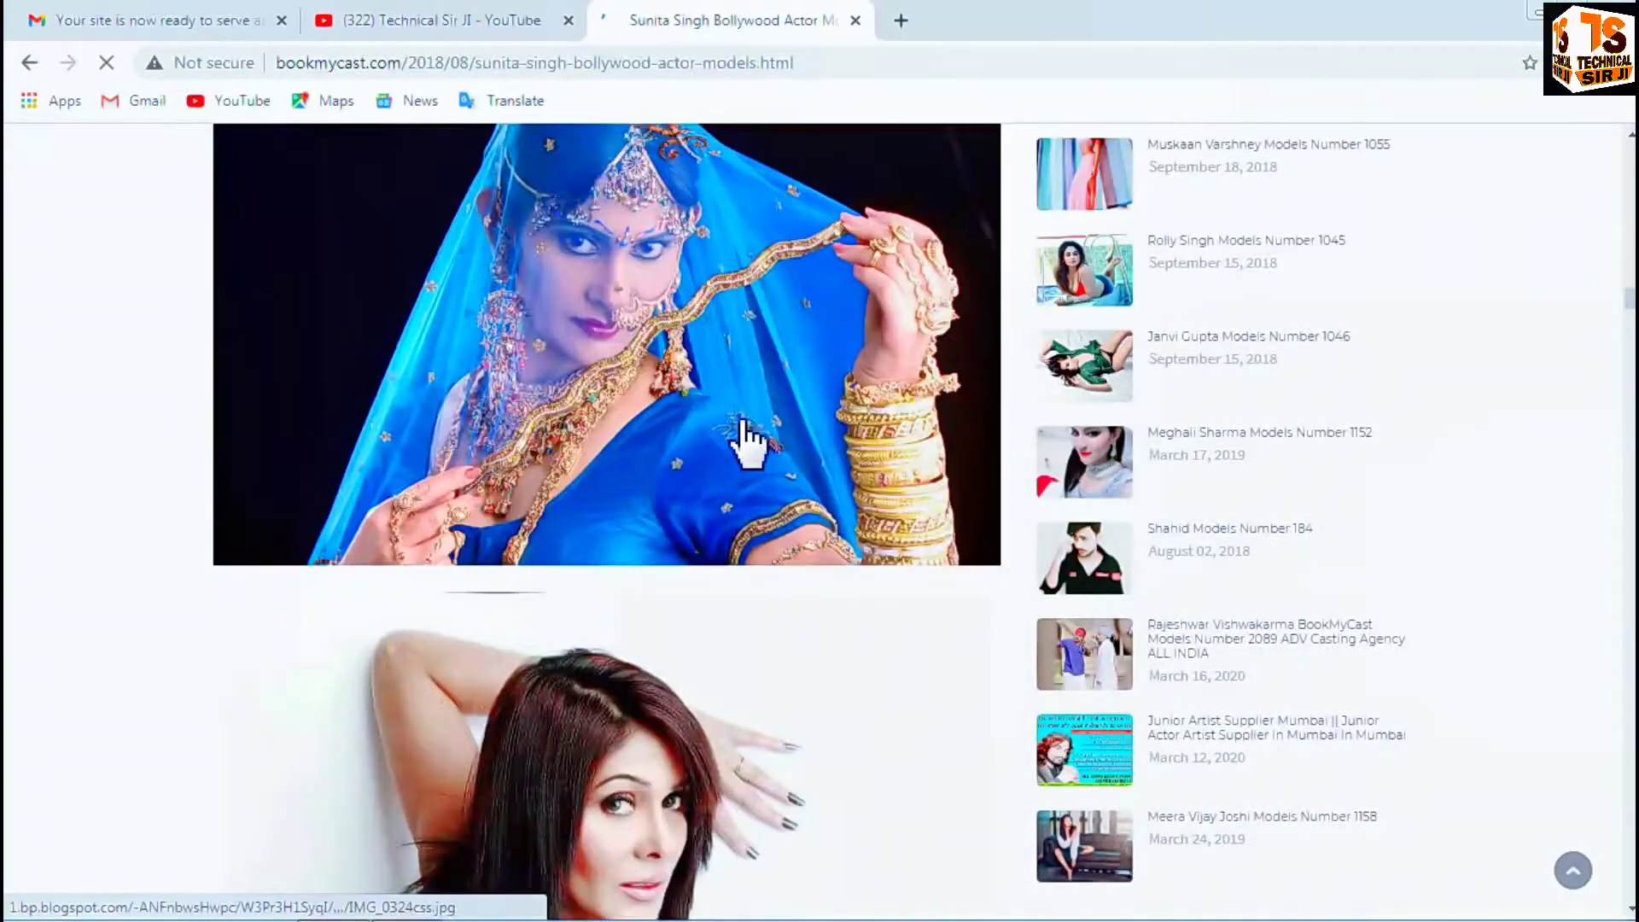
scroll(741, 438, down, 20)
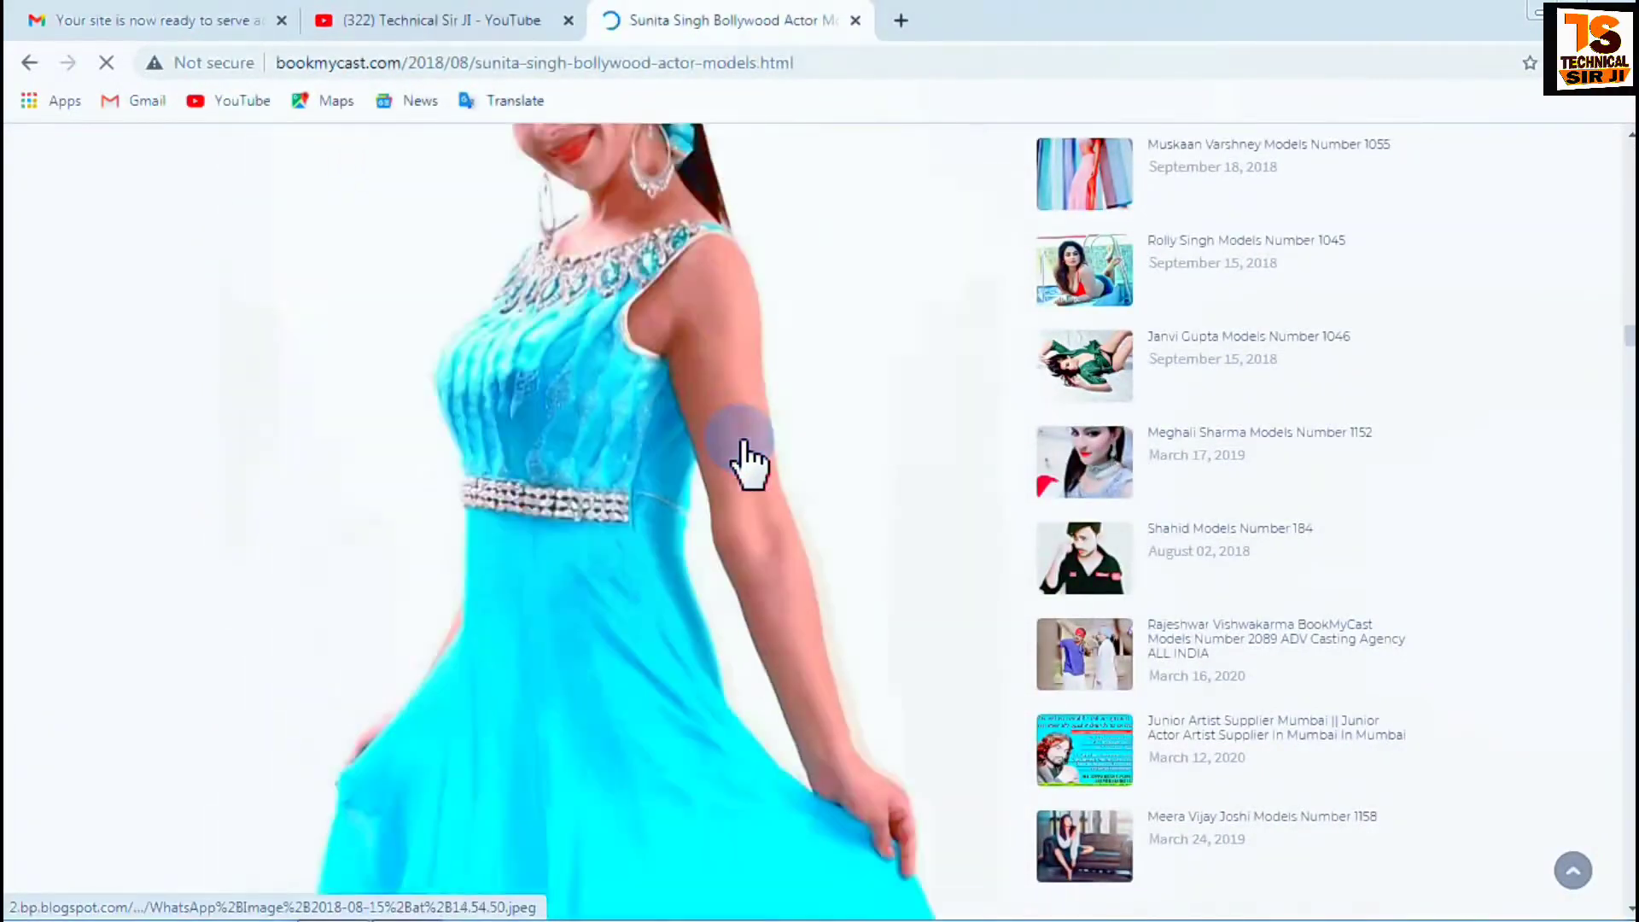
scroll(740, 486, down, 20)
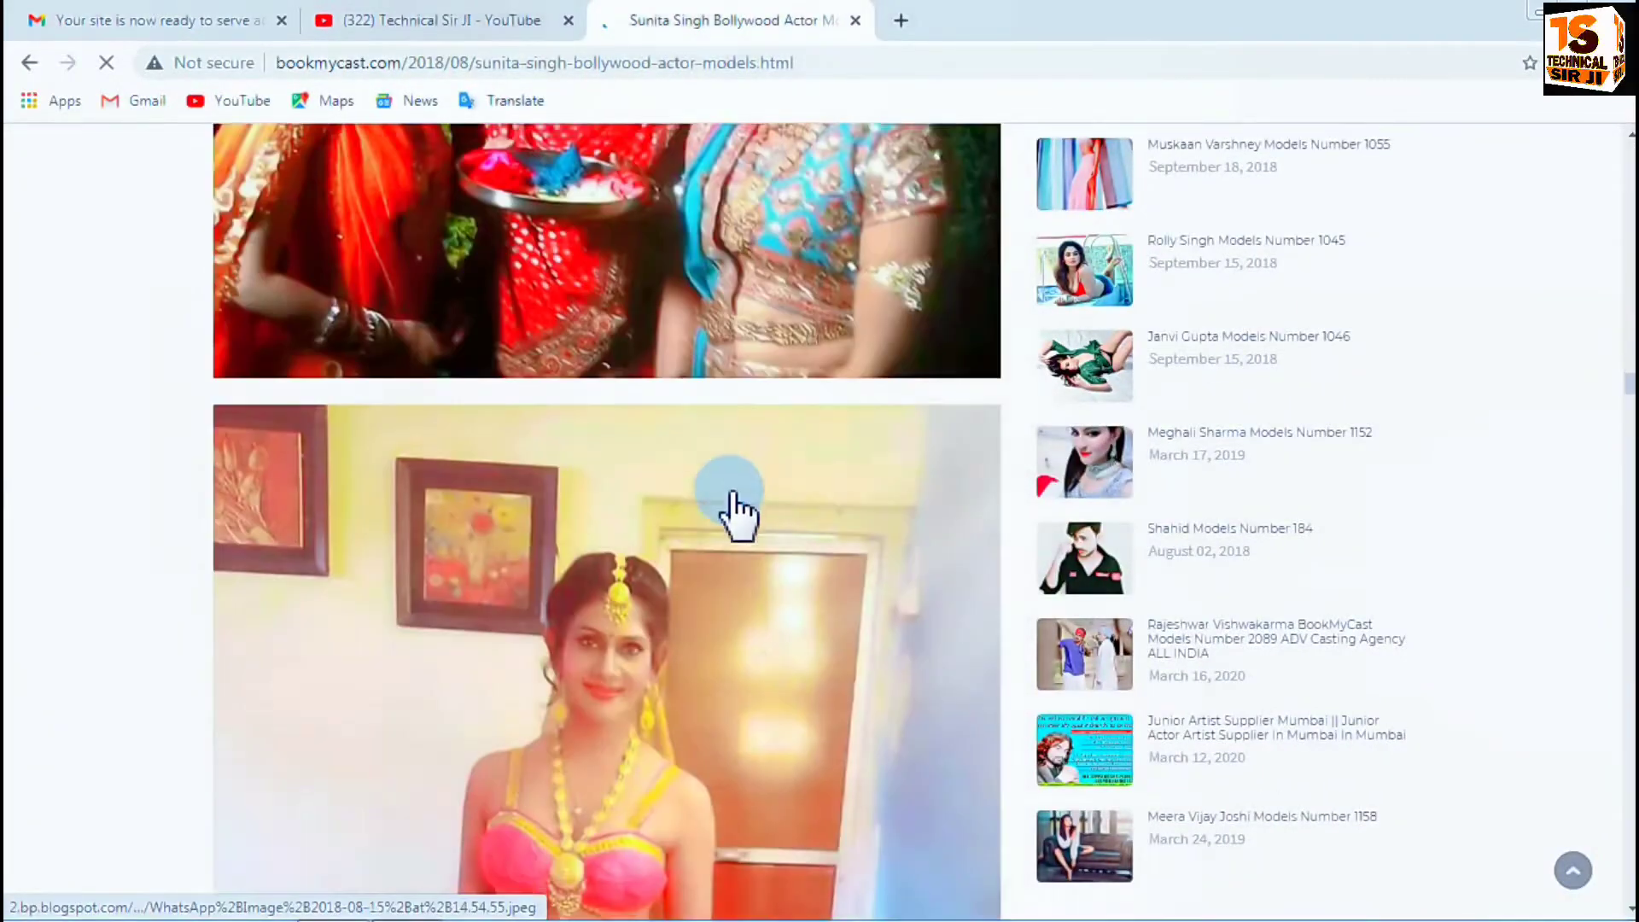
scroll(733, 569, down, 20)
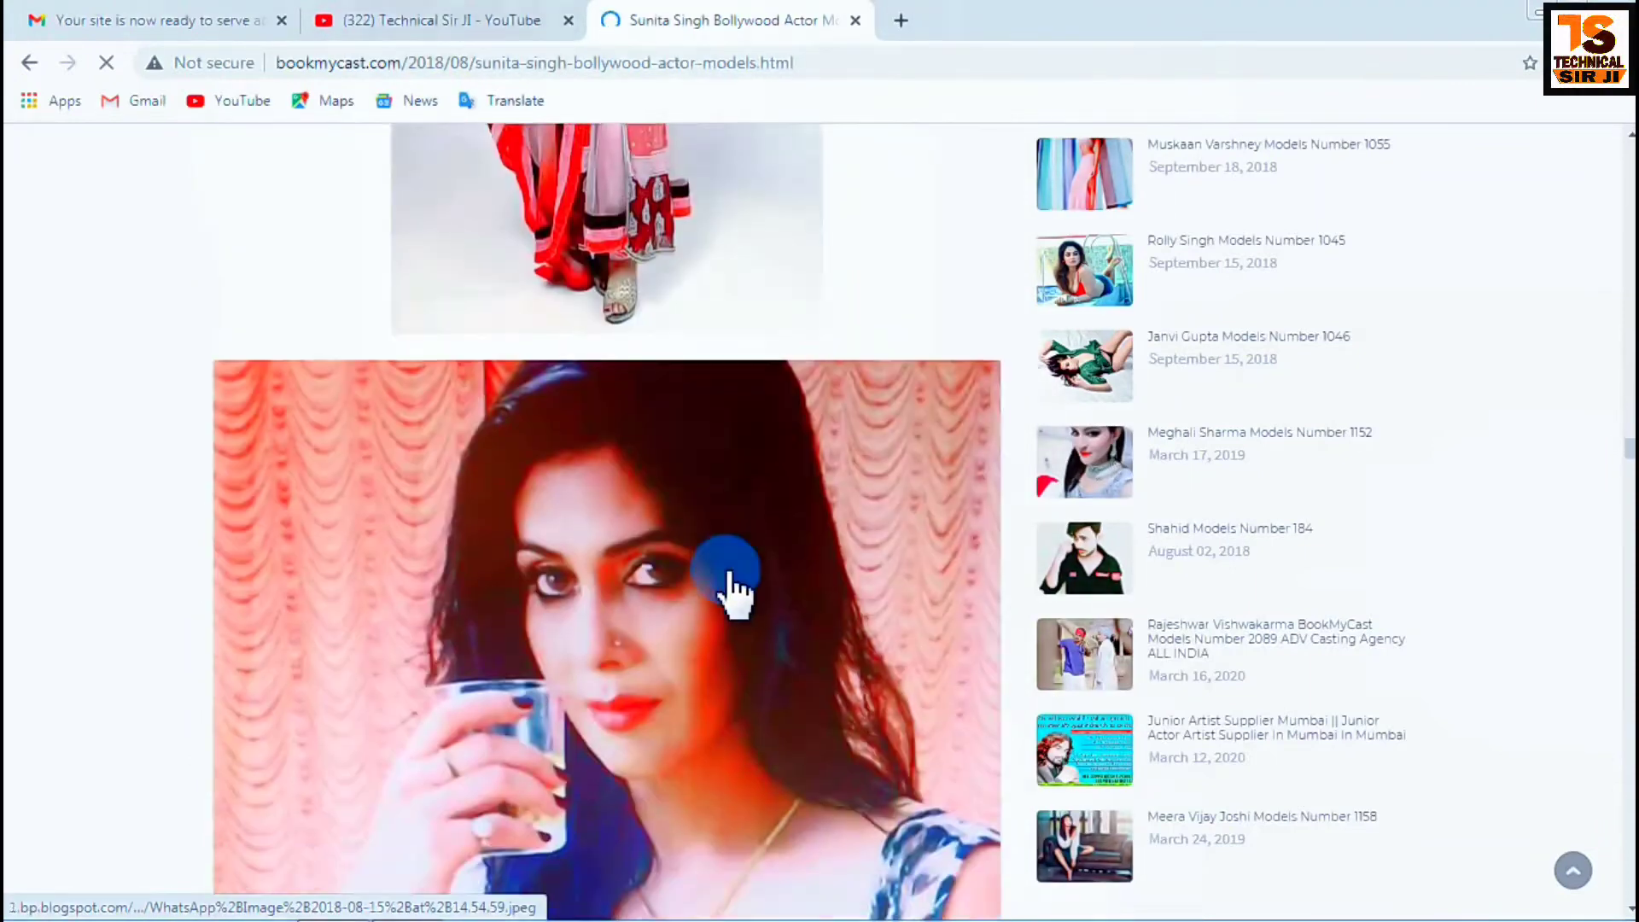
scroll(819, 687, down, 10)
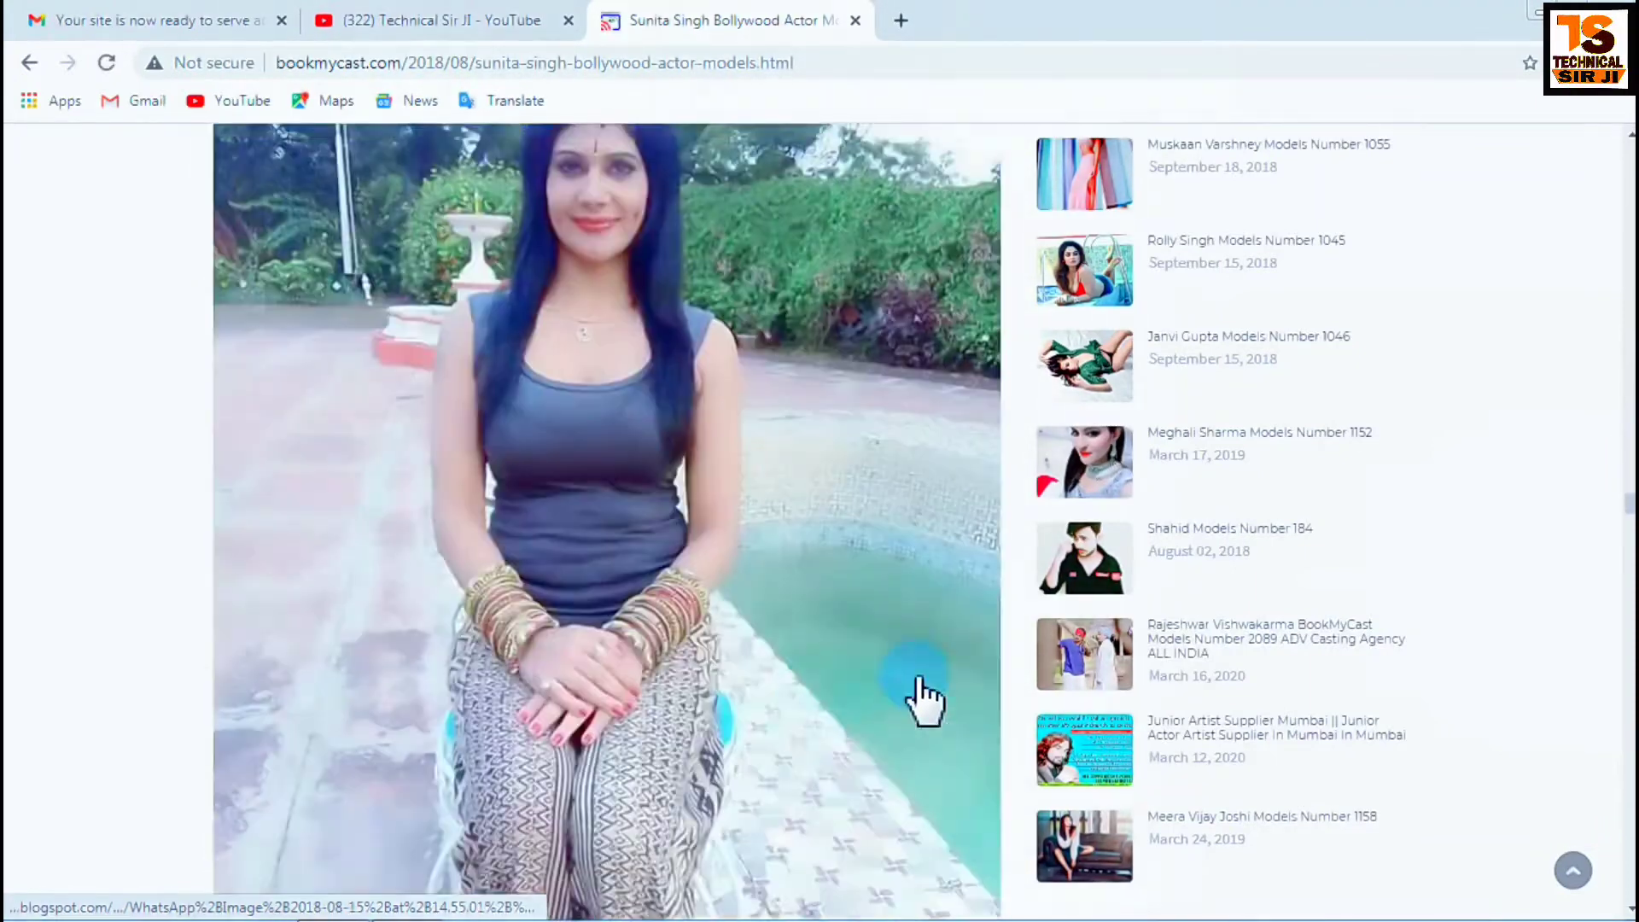
drag(1627, 504, 1627, 615)
scroll(606, 520, down, 20)
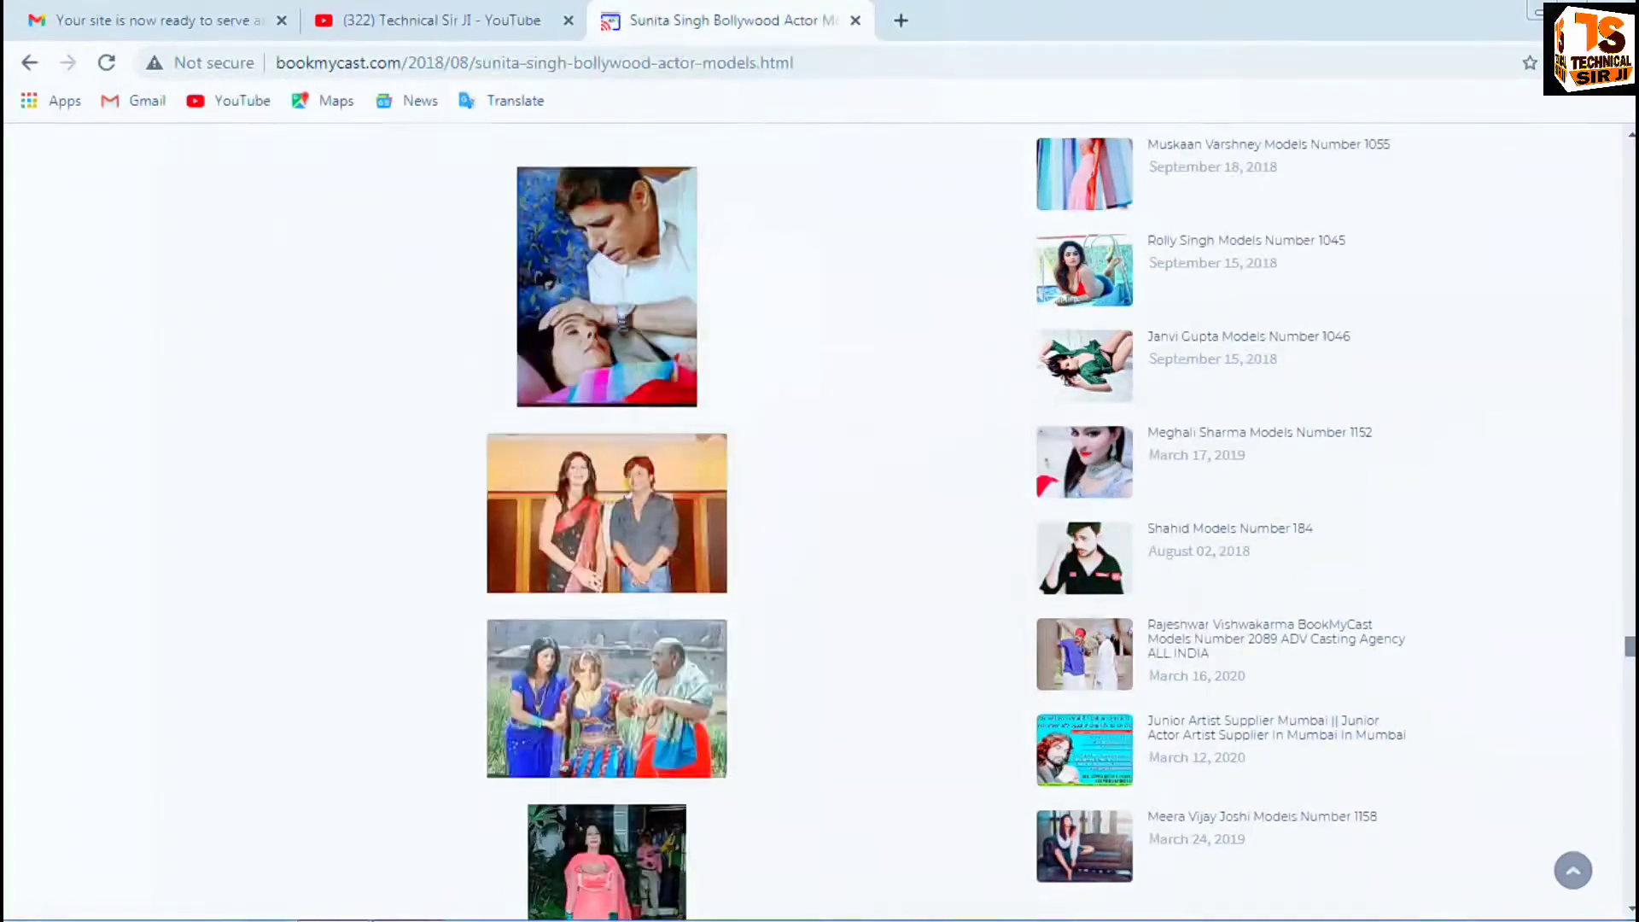
scroll(606, 520, down, 20)
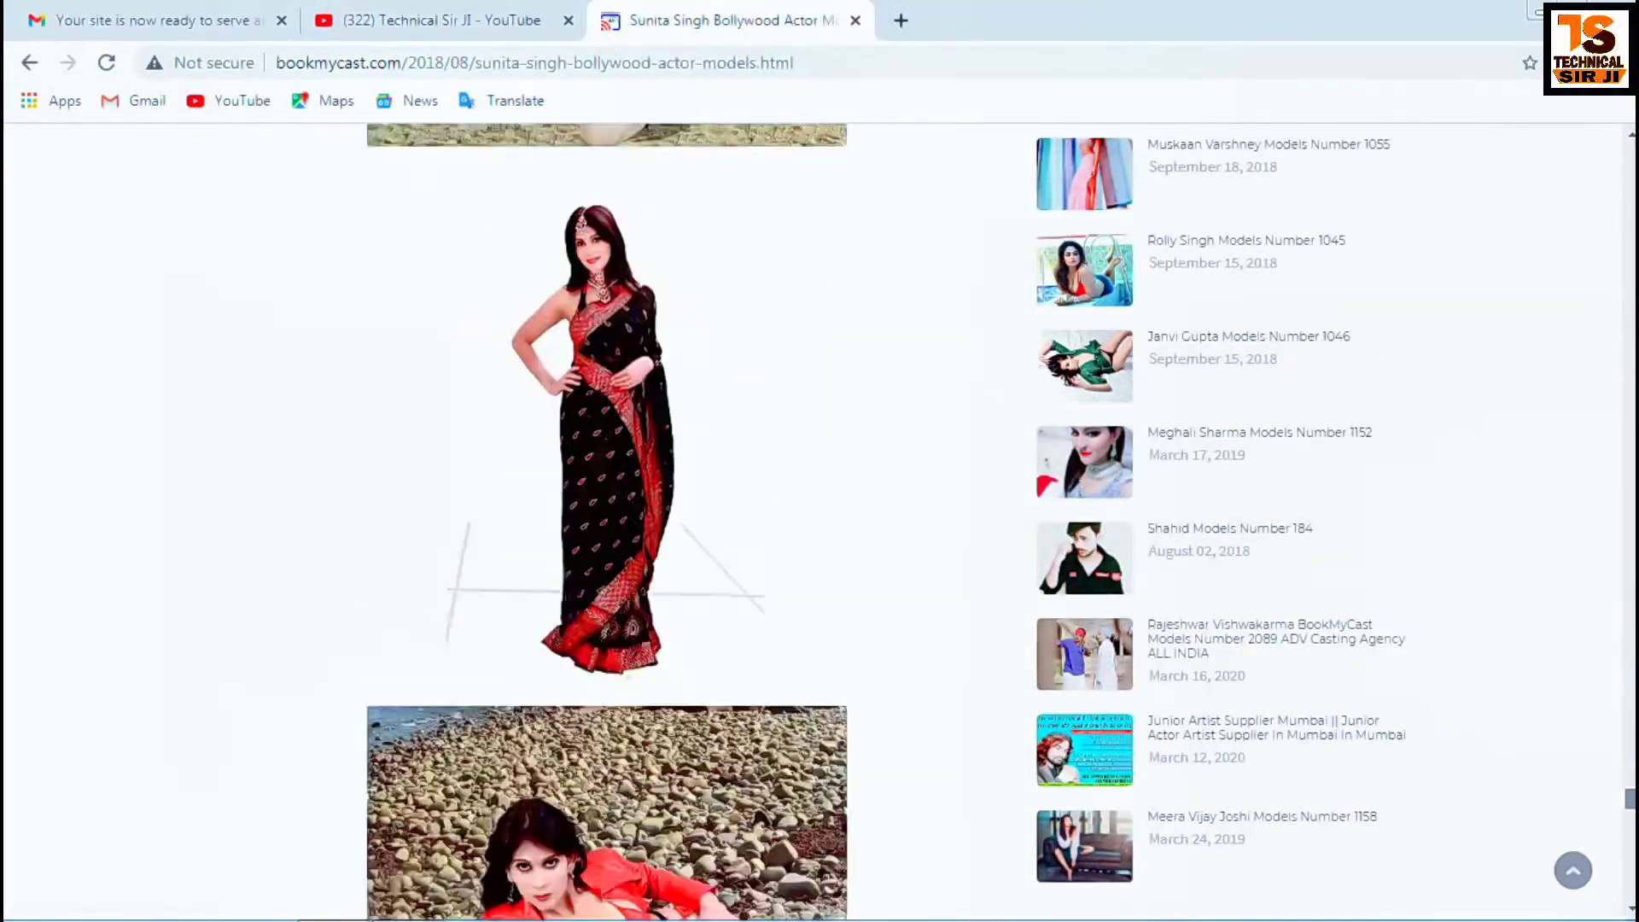
scroll(673, 654, up, 15)
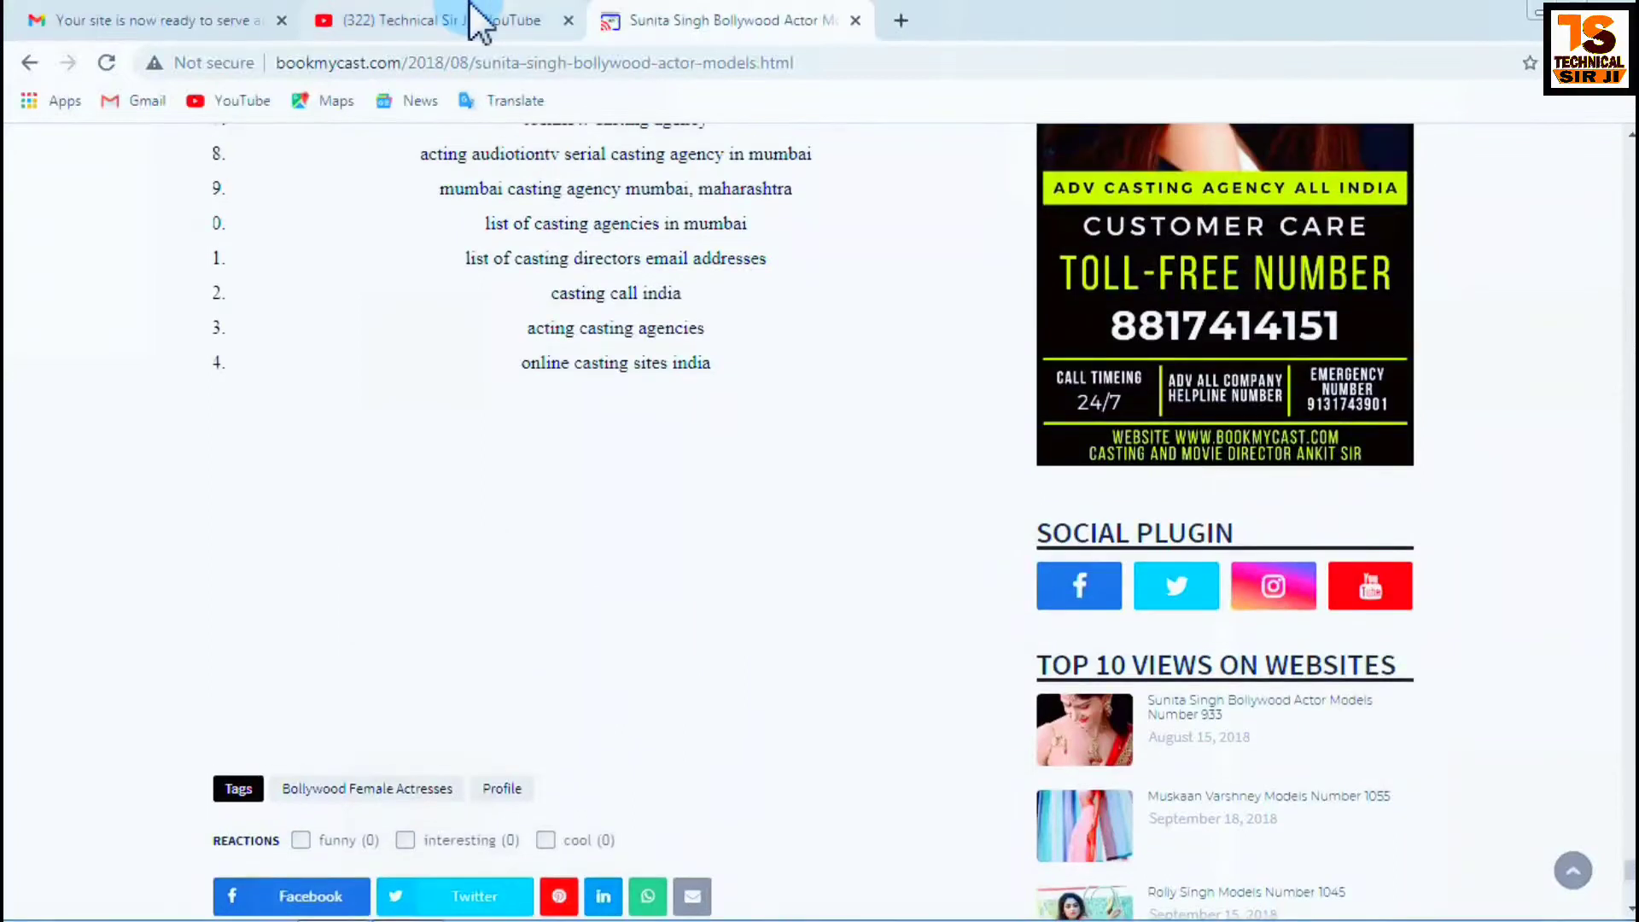
Close the BookMyCast post and YouTube channel tabs and open a new browser tab.
click(477, 21)
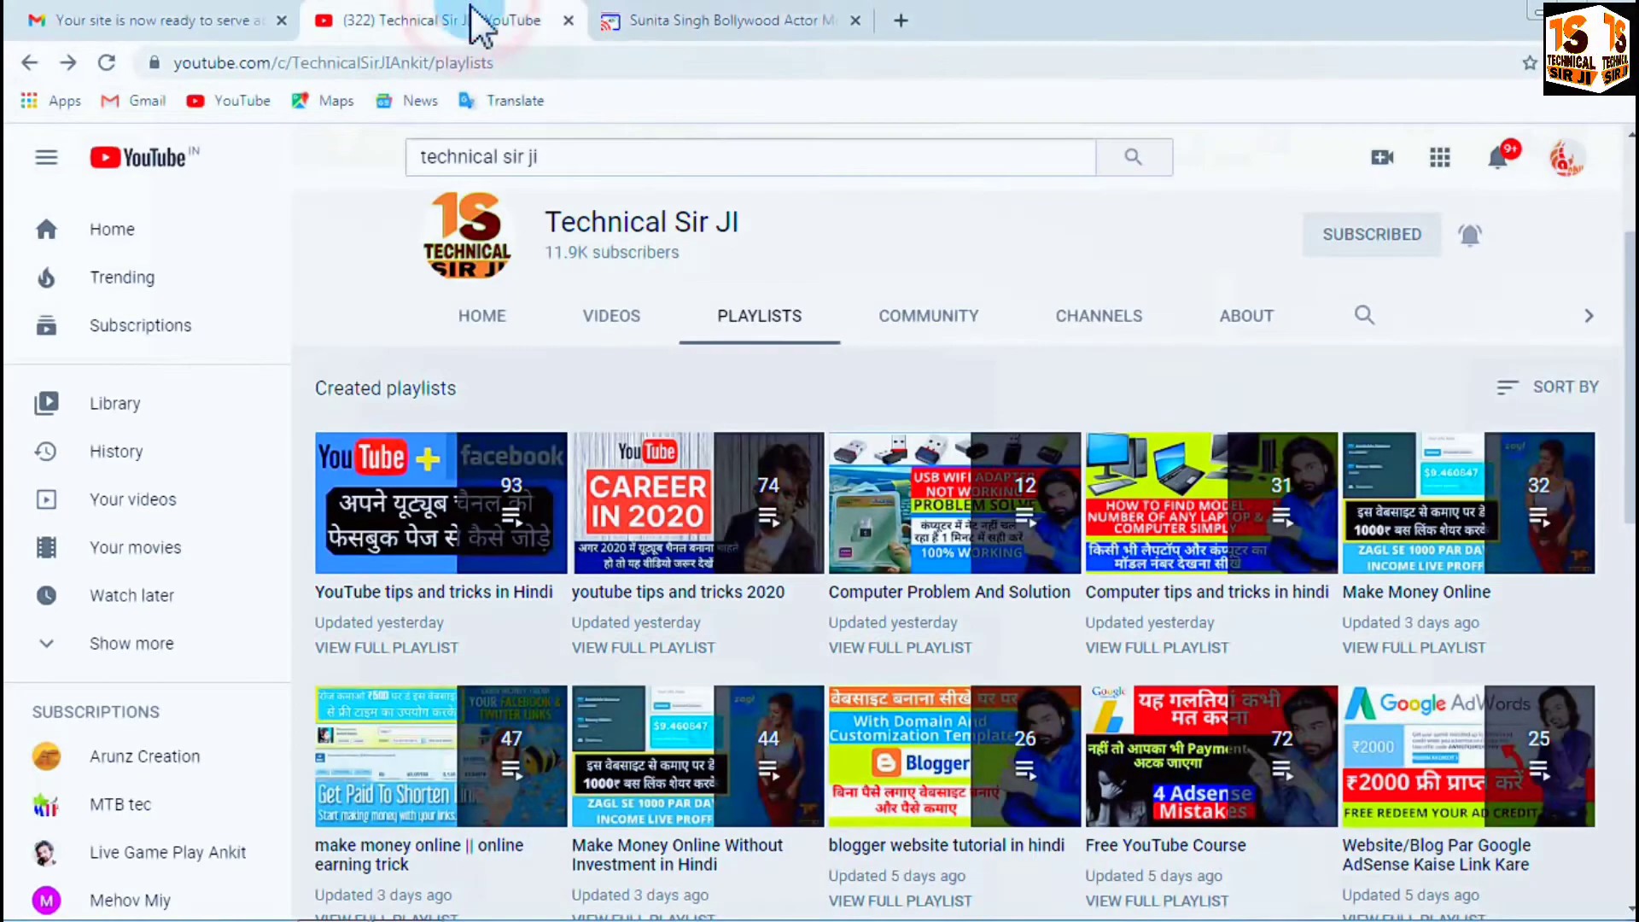
click(854, 20)
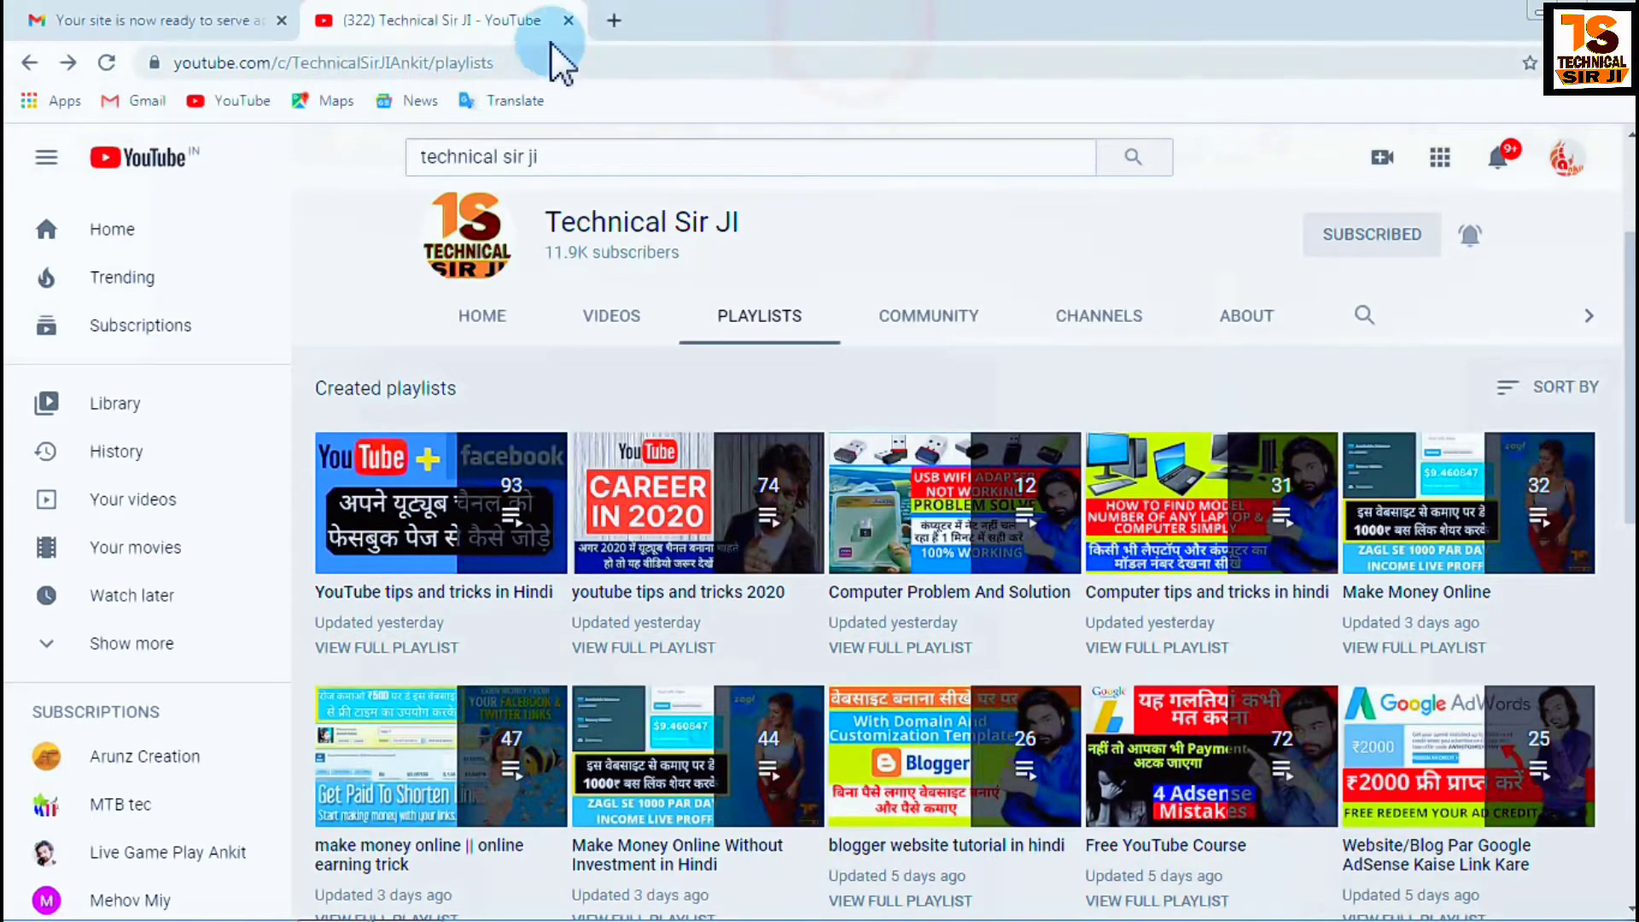
click(601, 19)
click(568, 20)
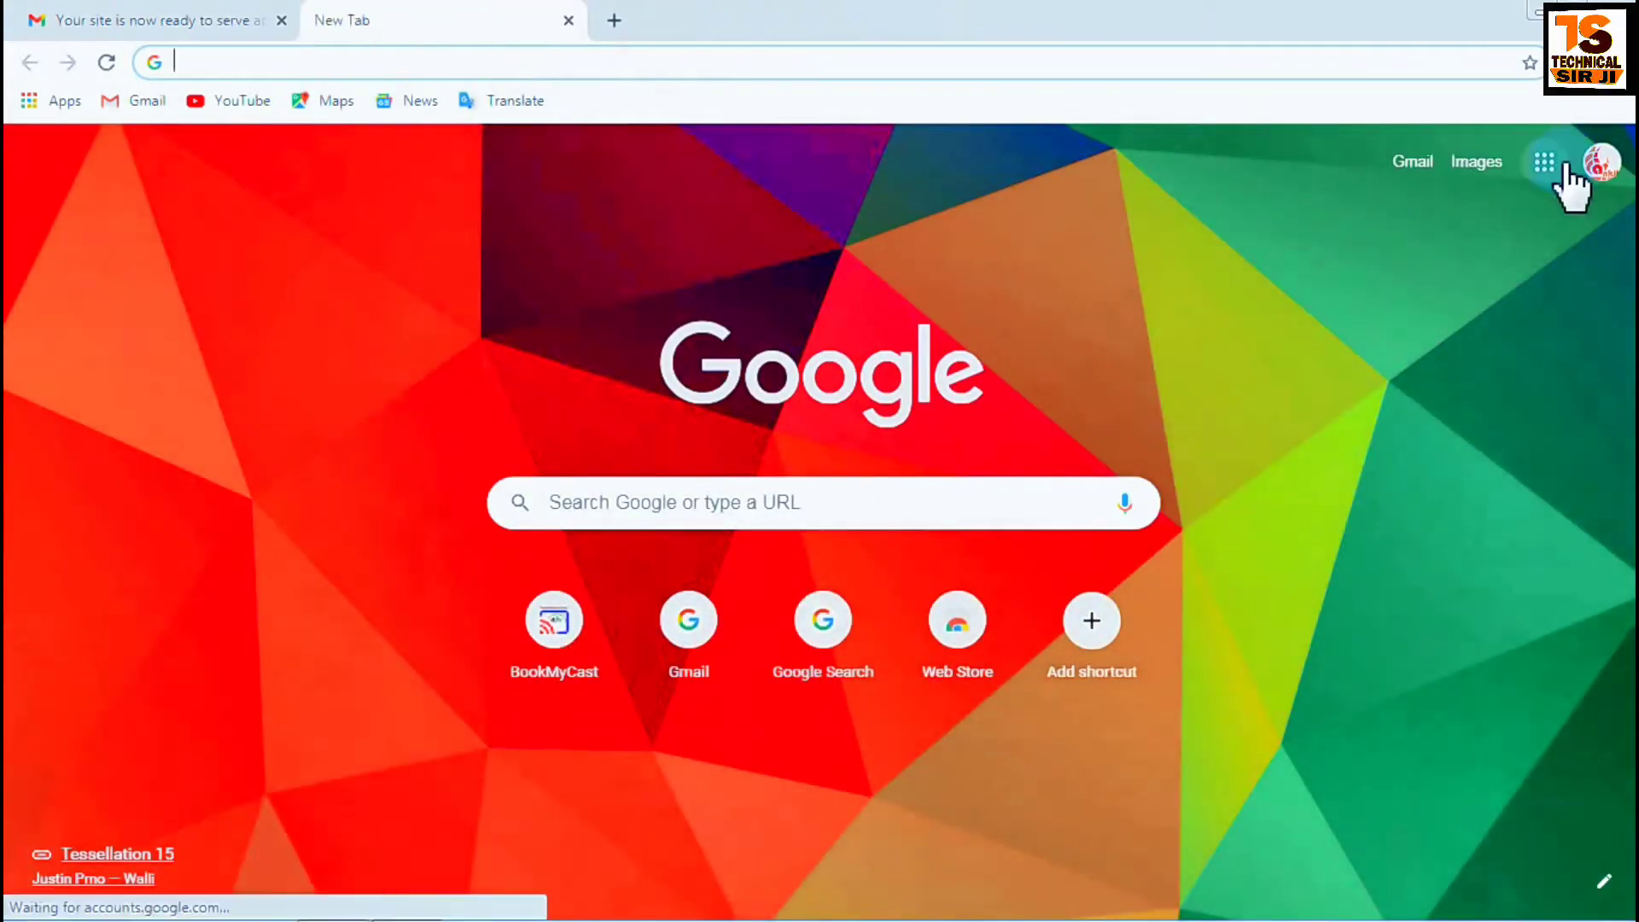
Open Blogger from the Google apps and go to the BookMyCast blog's layout settings.
click(1543, 161)
scroll(1476, 350, down, 4)
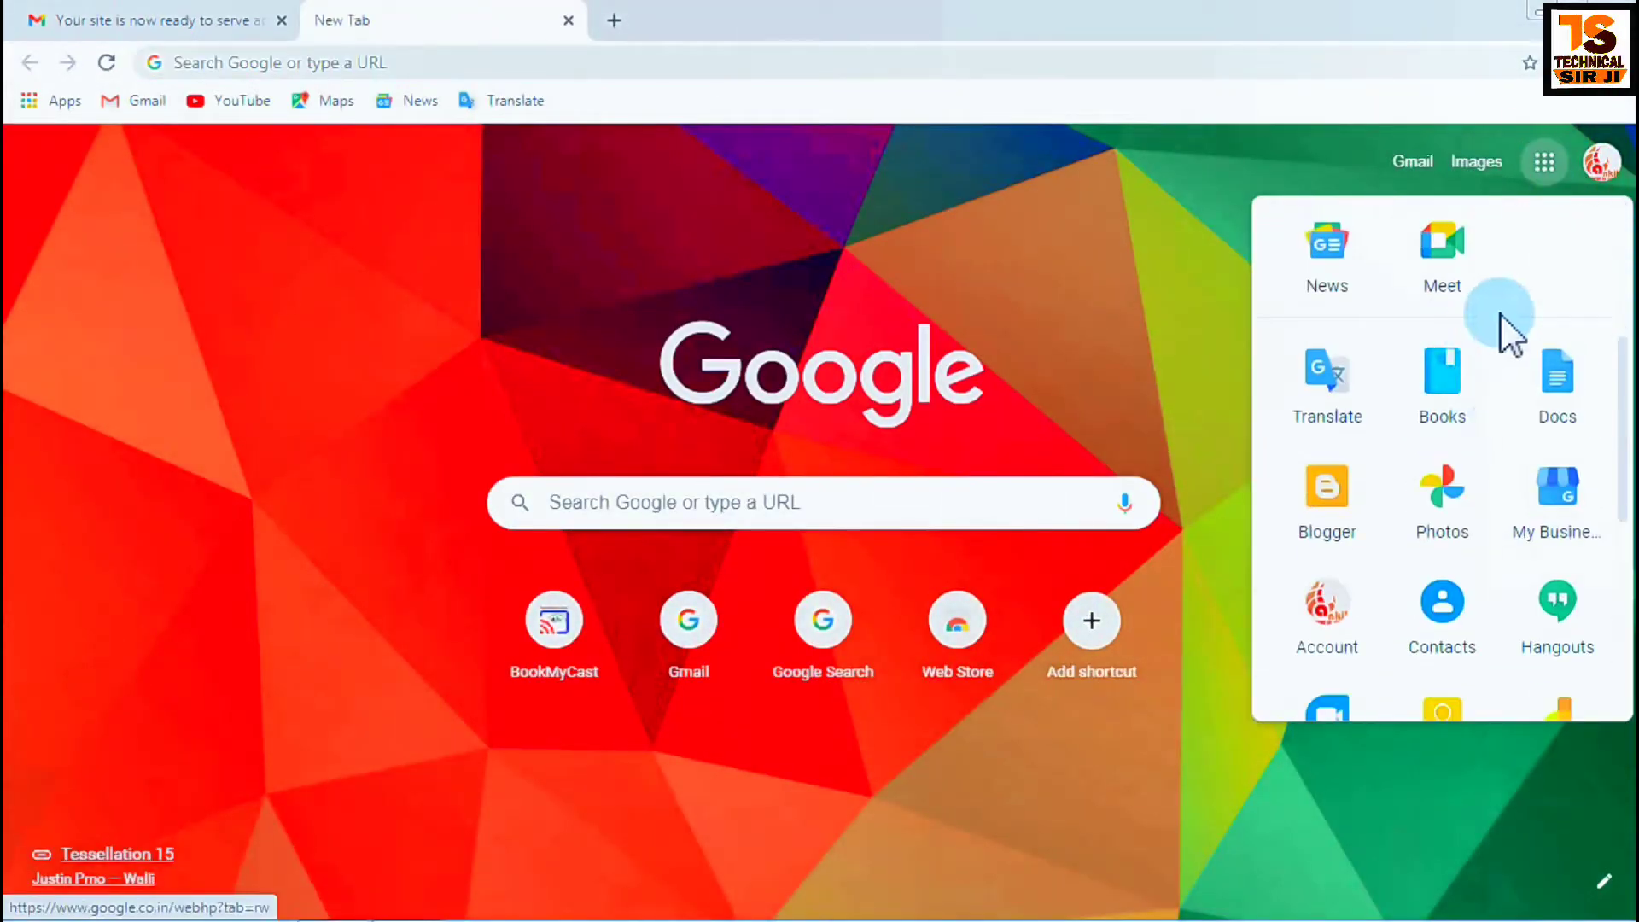
click(1318, 512)
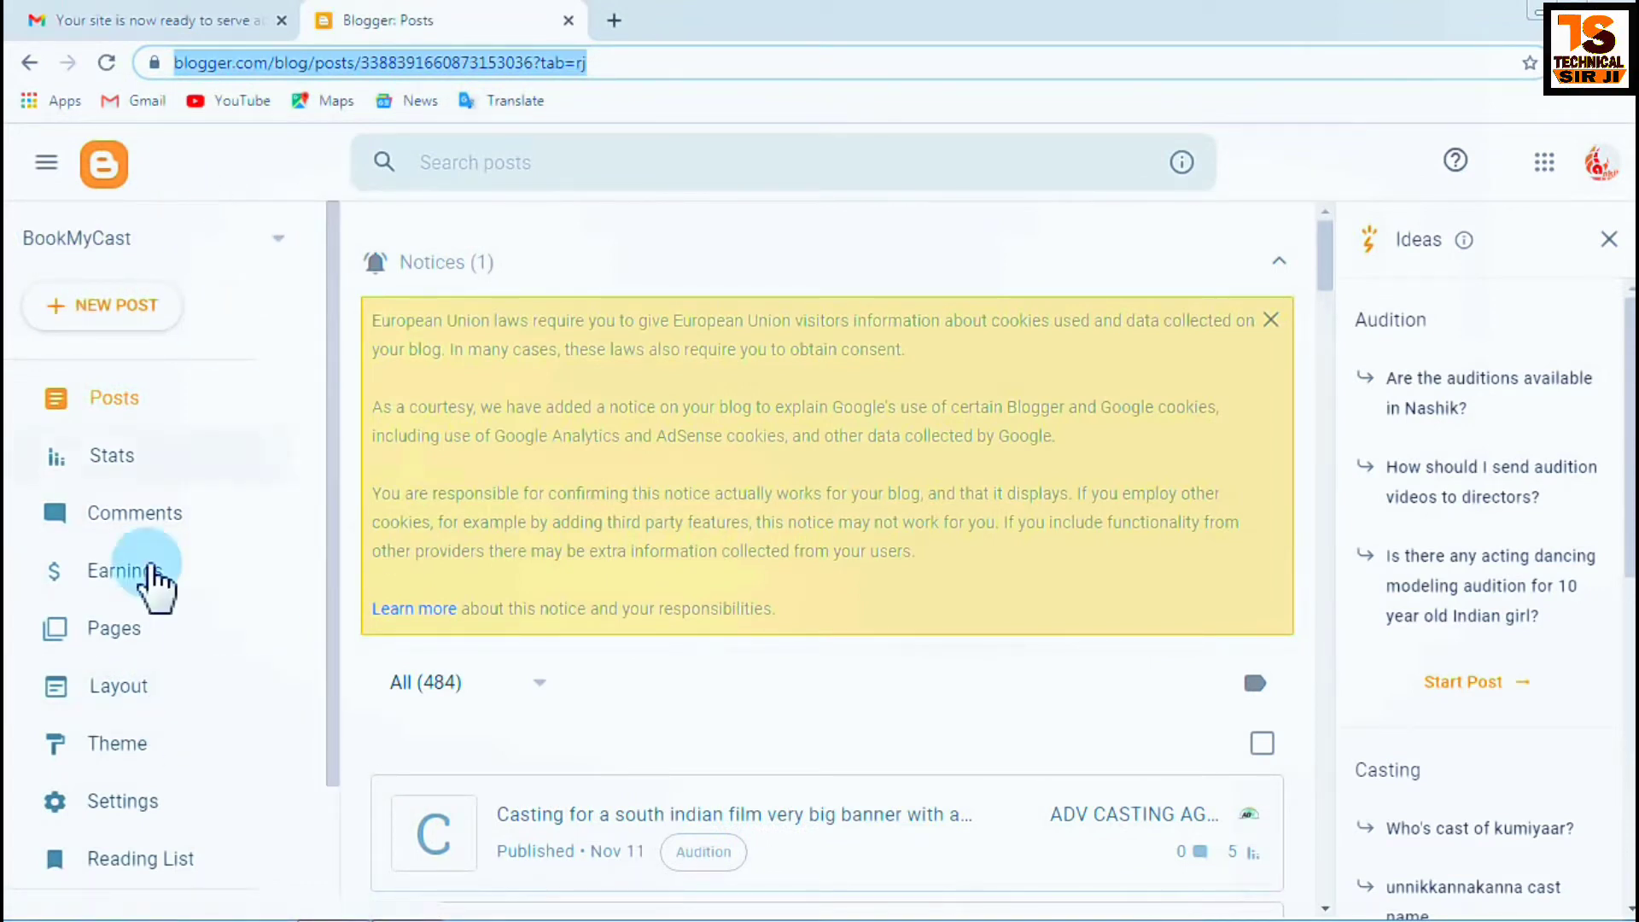
click(139, 683)
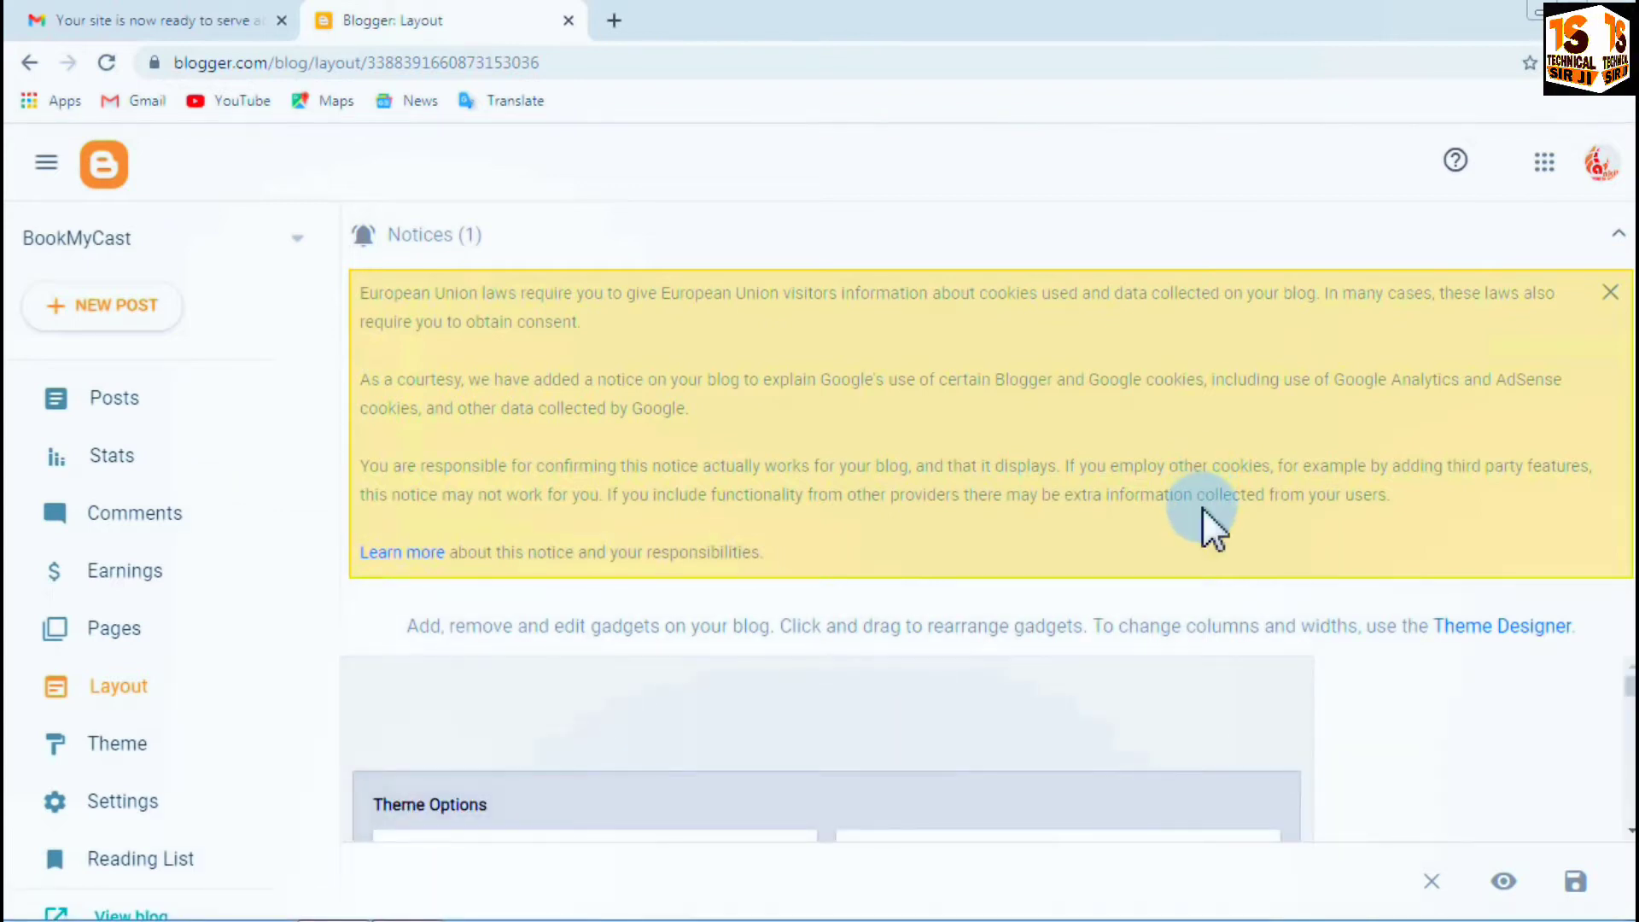
Add an AdSense gadget to the Sidebar Right (B) section and save it with the Responsive format and Blend Template colors.
scroll(1630, 708, down, 10)
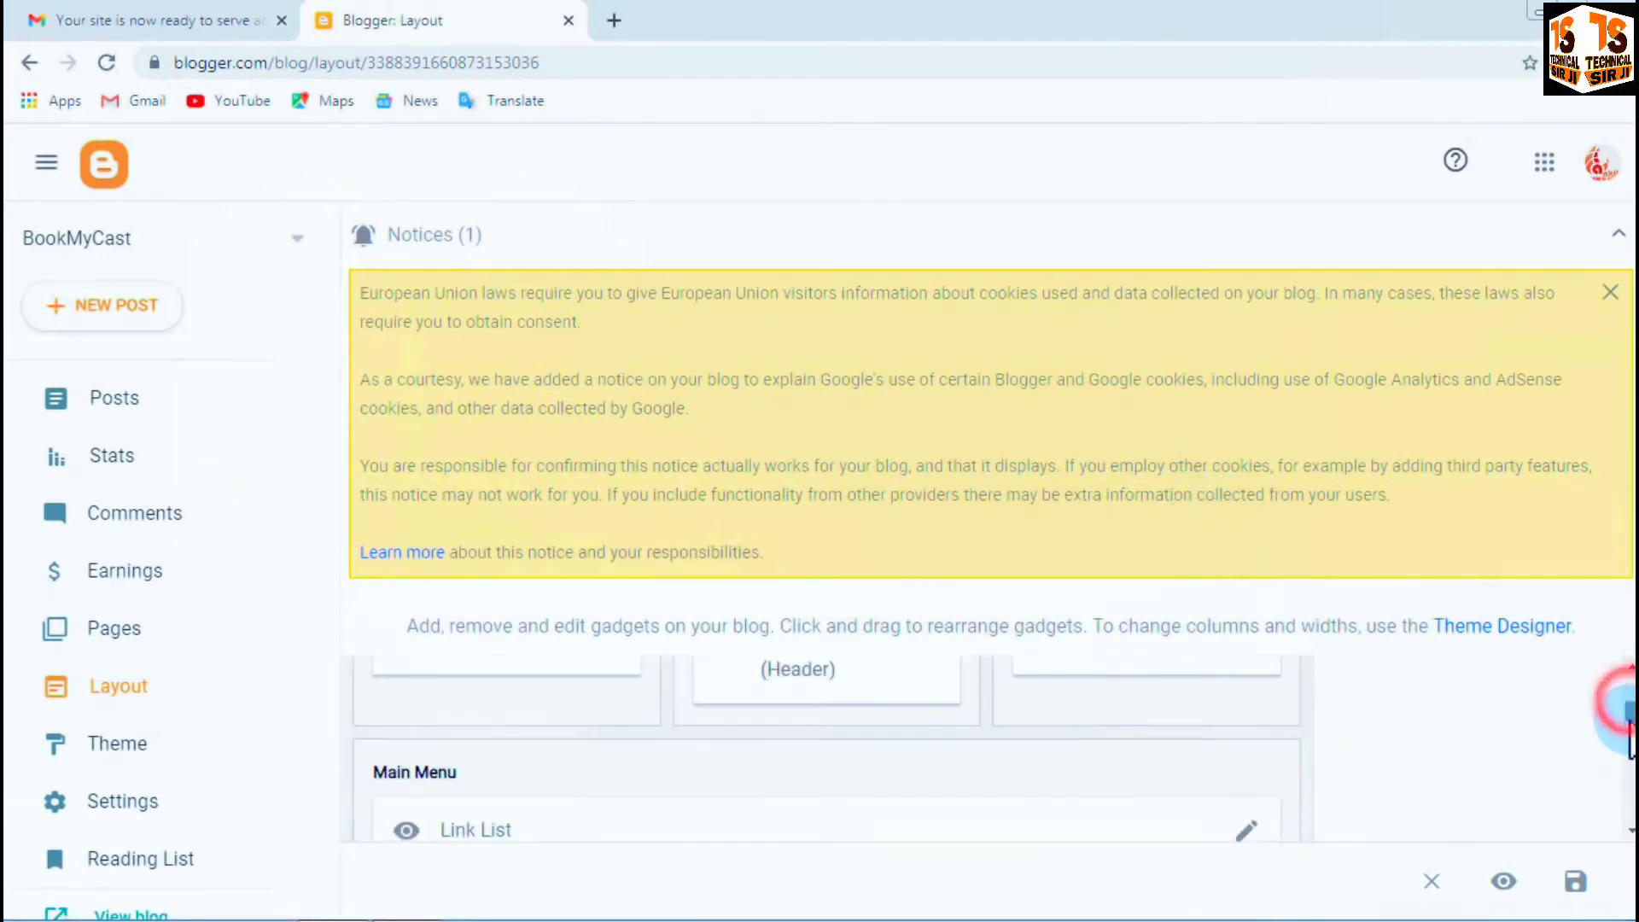
scroll(1486, 735, down, 8)
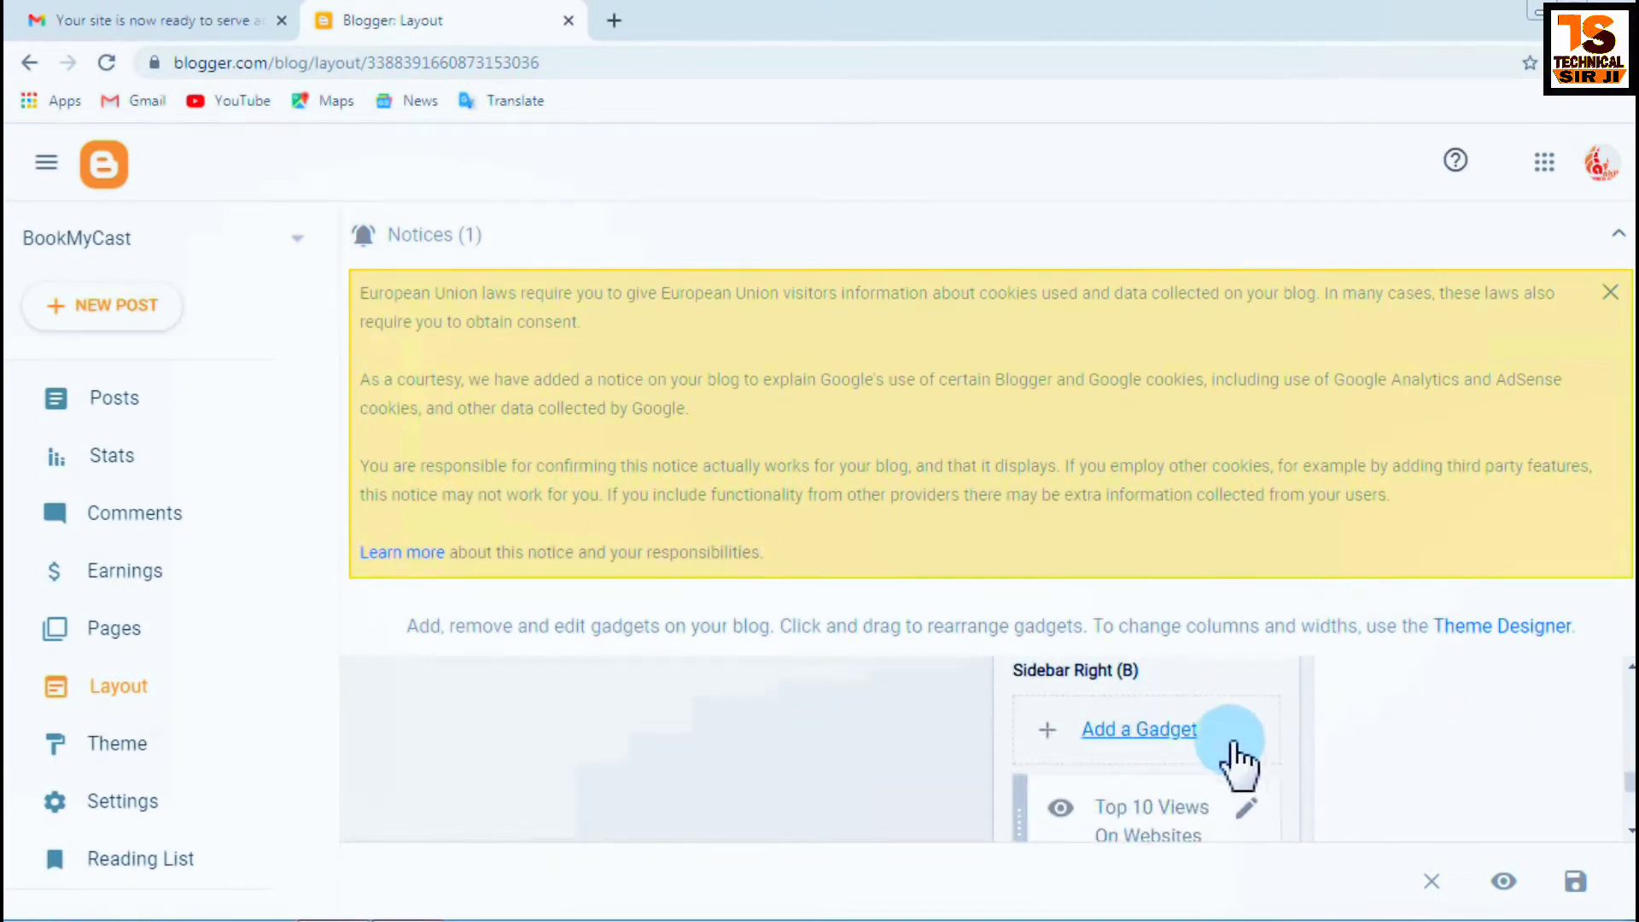
click(1160, 736)
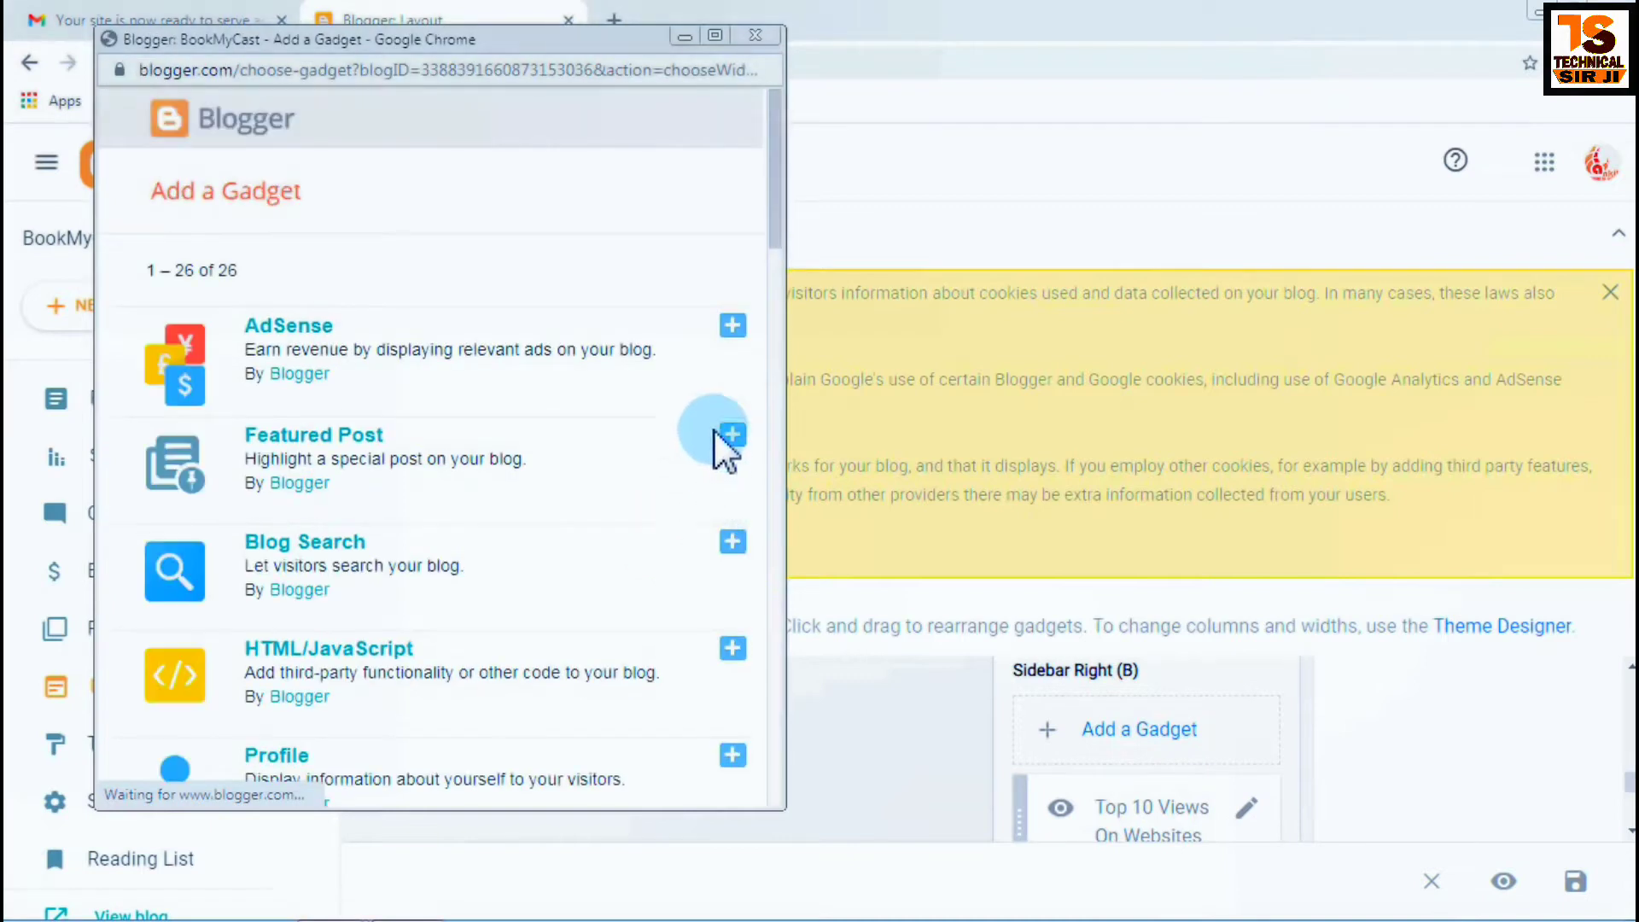
click(704, 360)
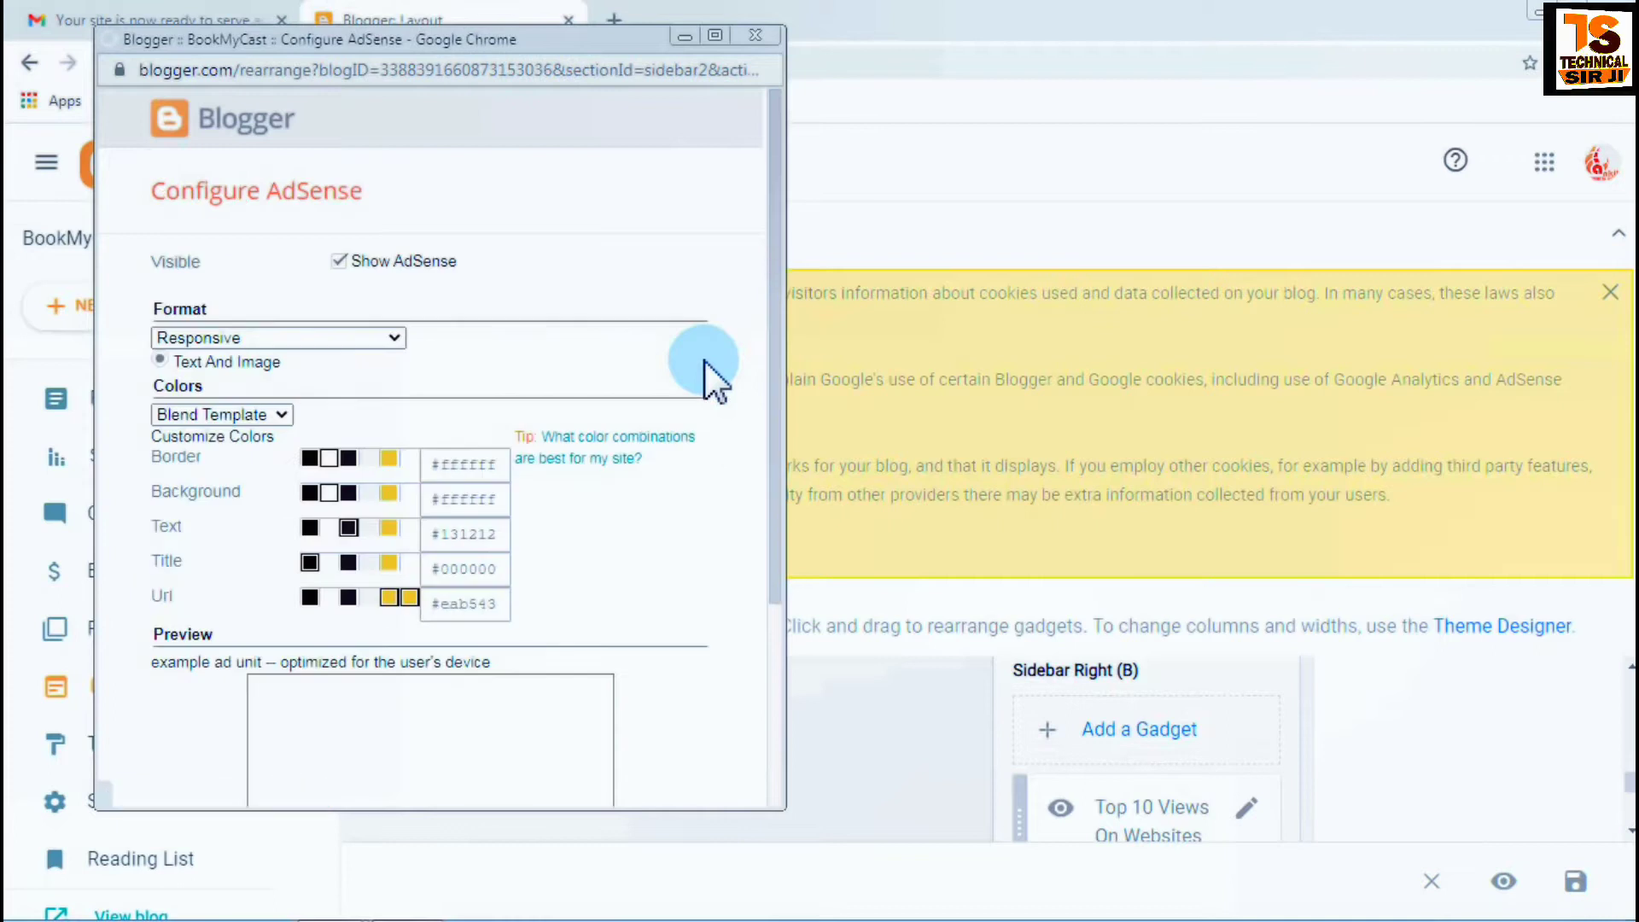
scroll(395, 411, down, 3)
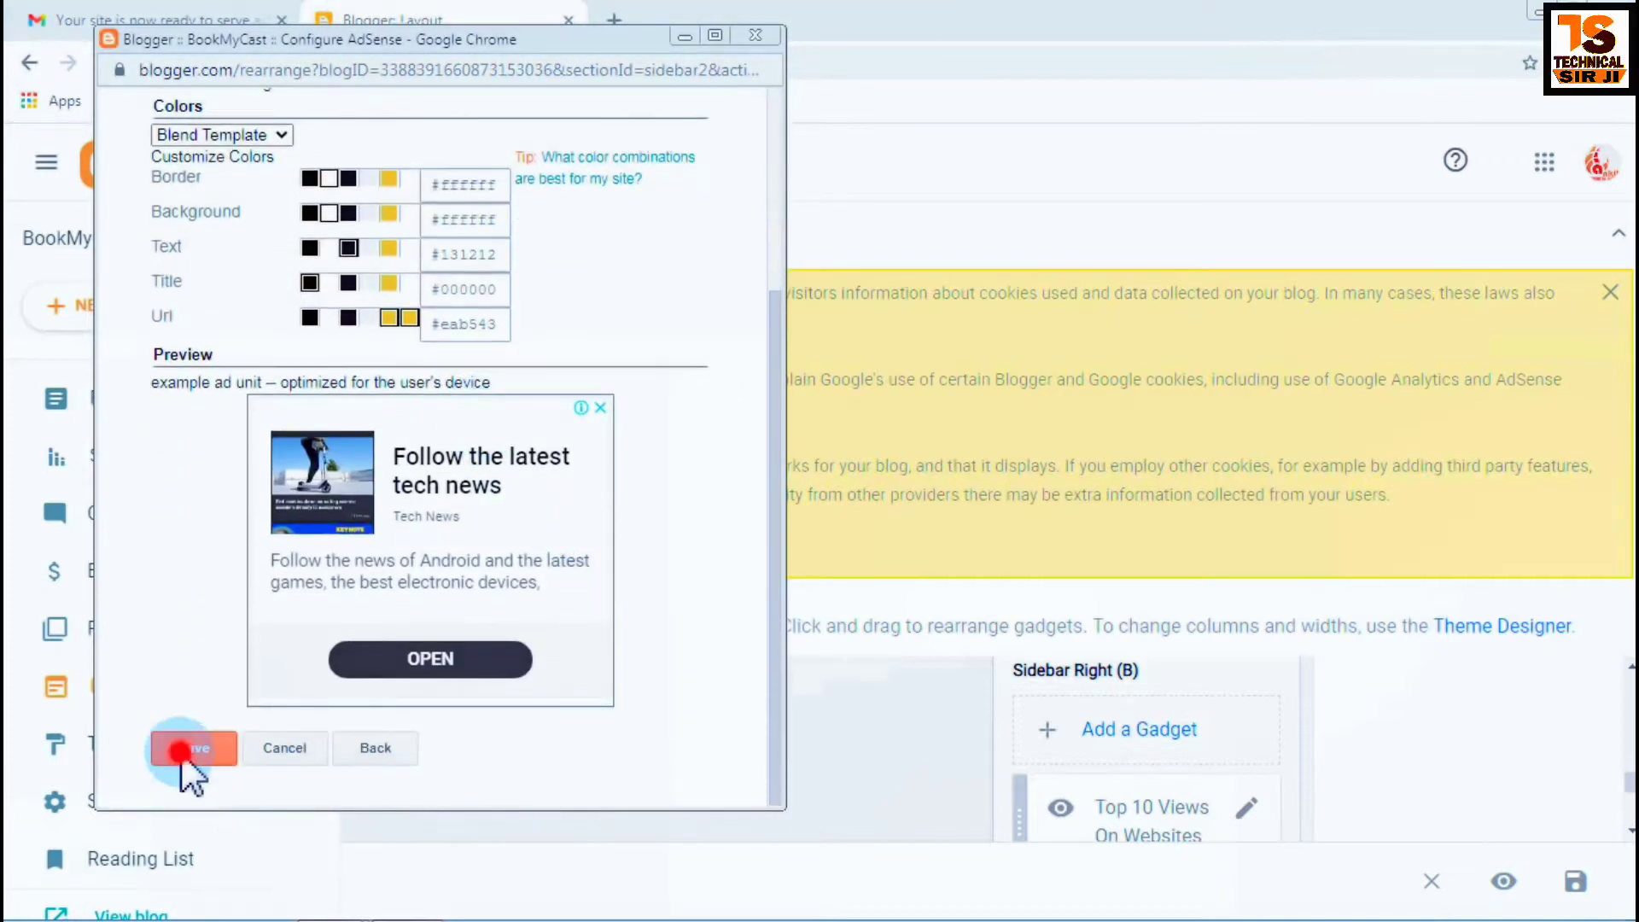
click(237, 753)
Check where the new AdSense gadget sits among the neighbouring gadgets in the sidebar layout.
scroll(1140, 757, down, 2)
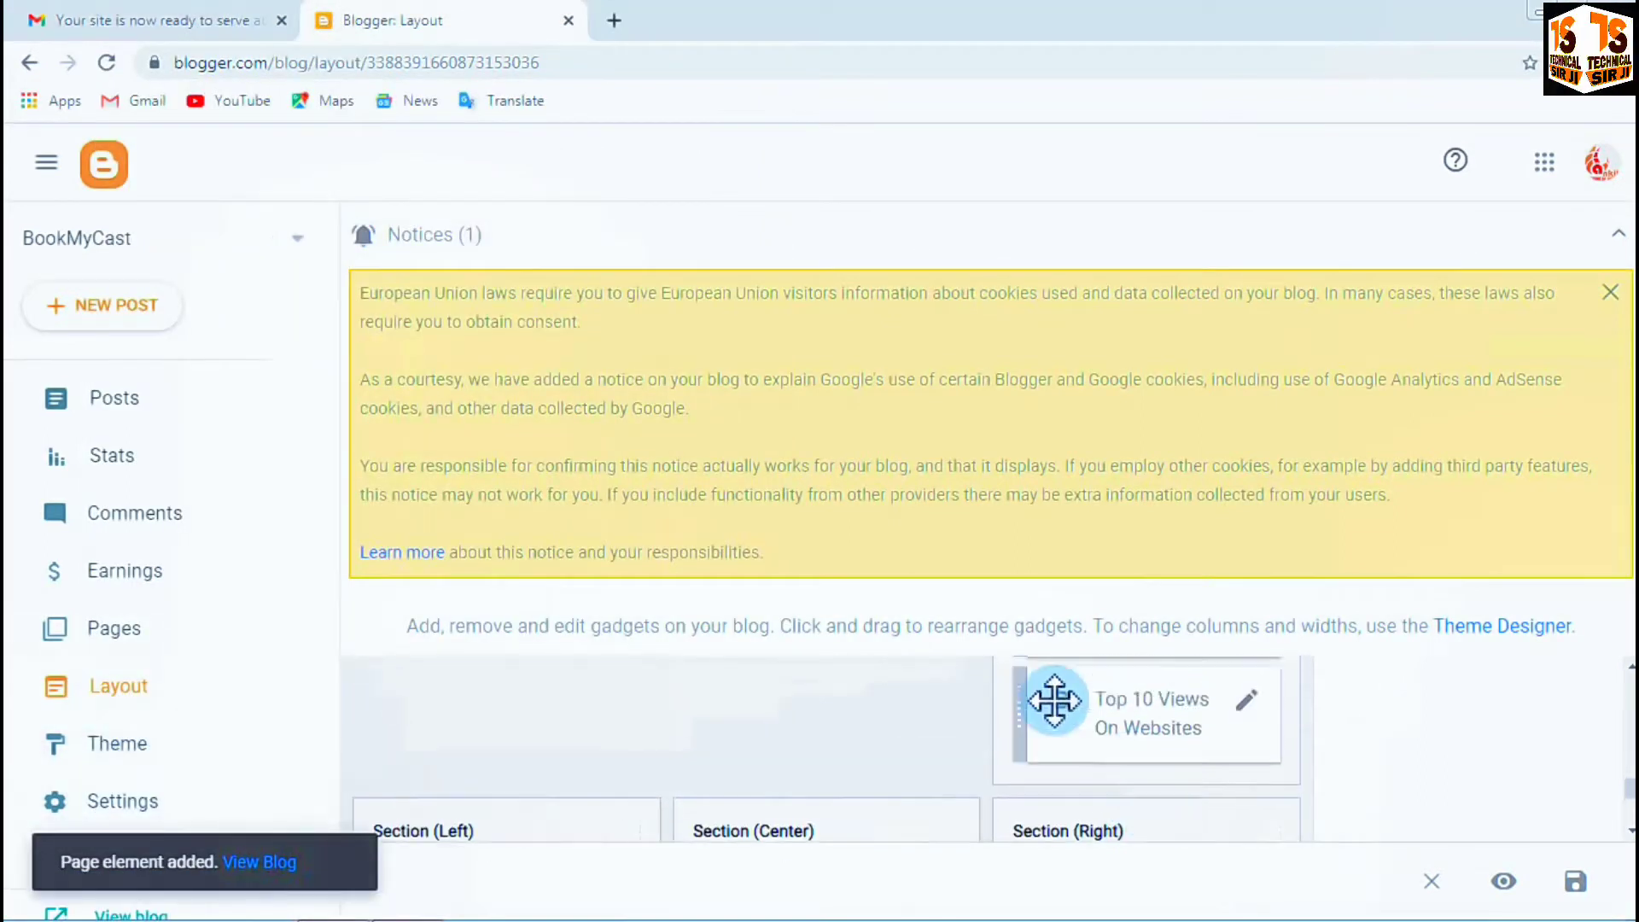
scroll(1101, 714, up, 2)
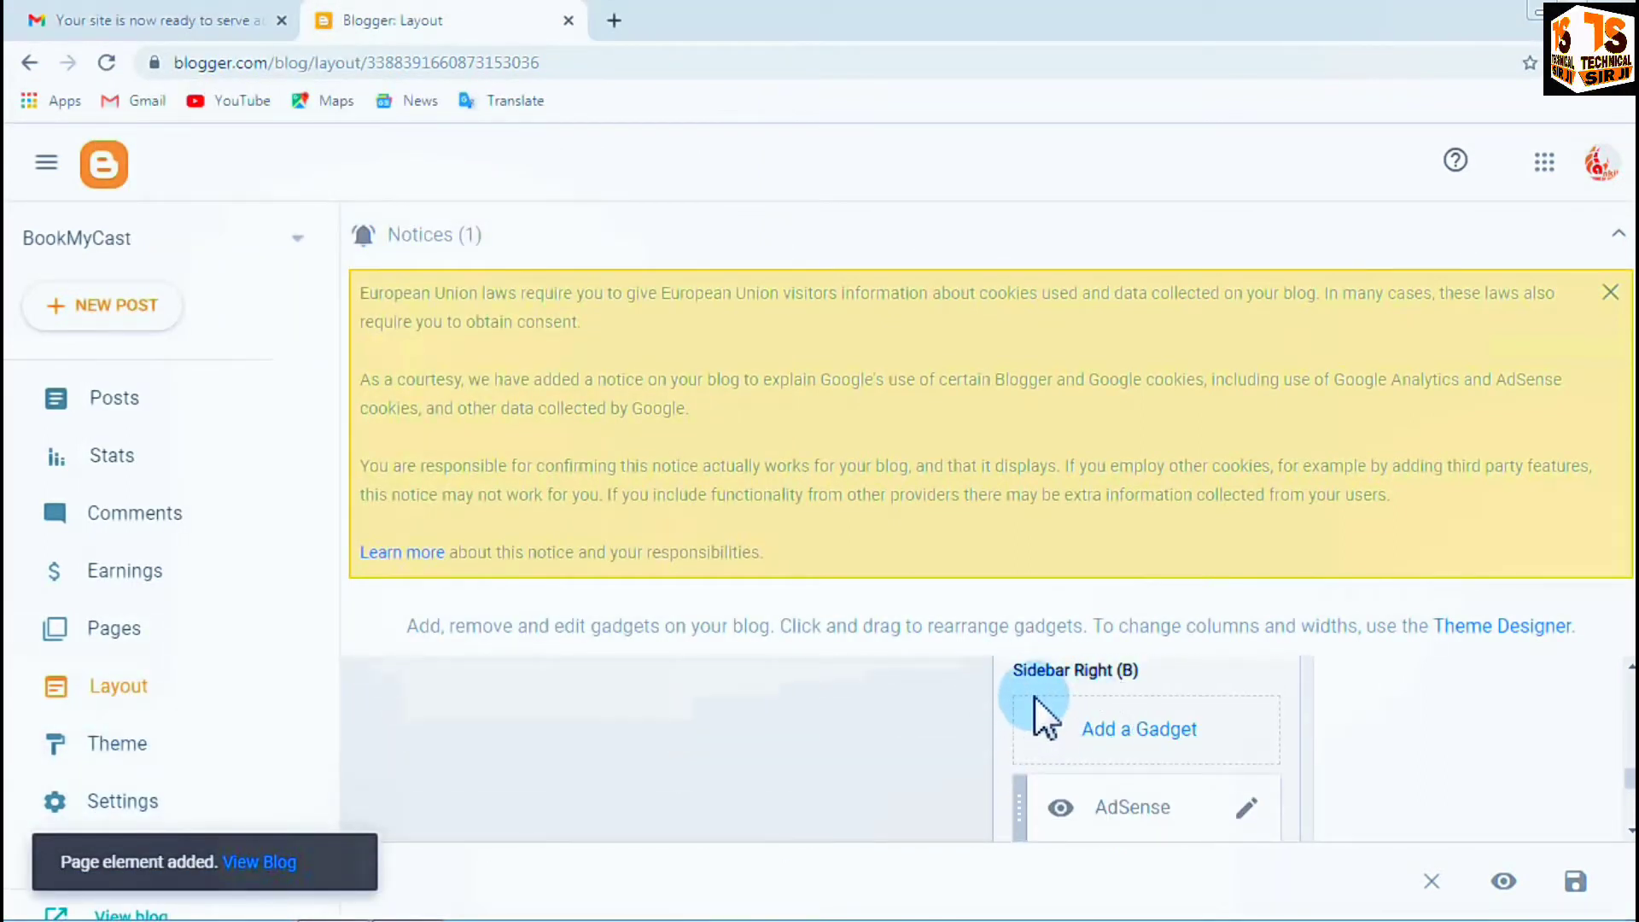
scroll(1089, 761, down, 3)
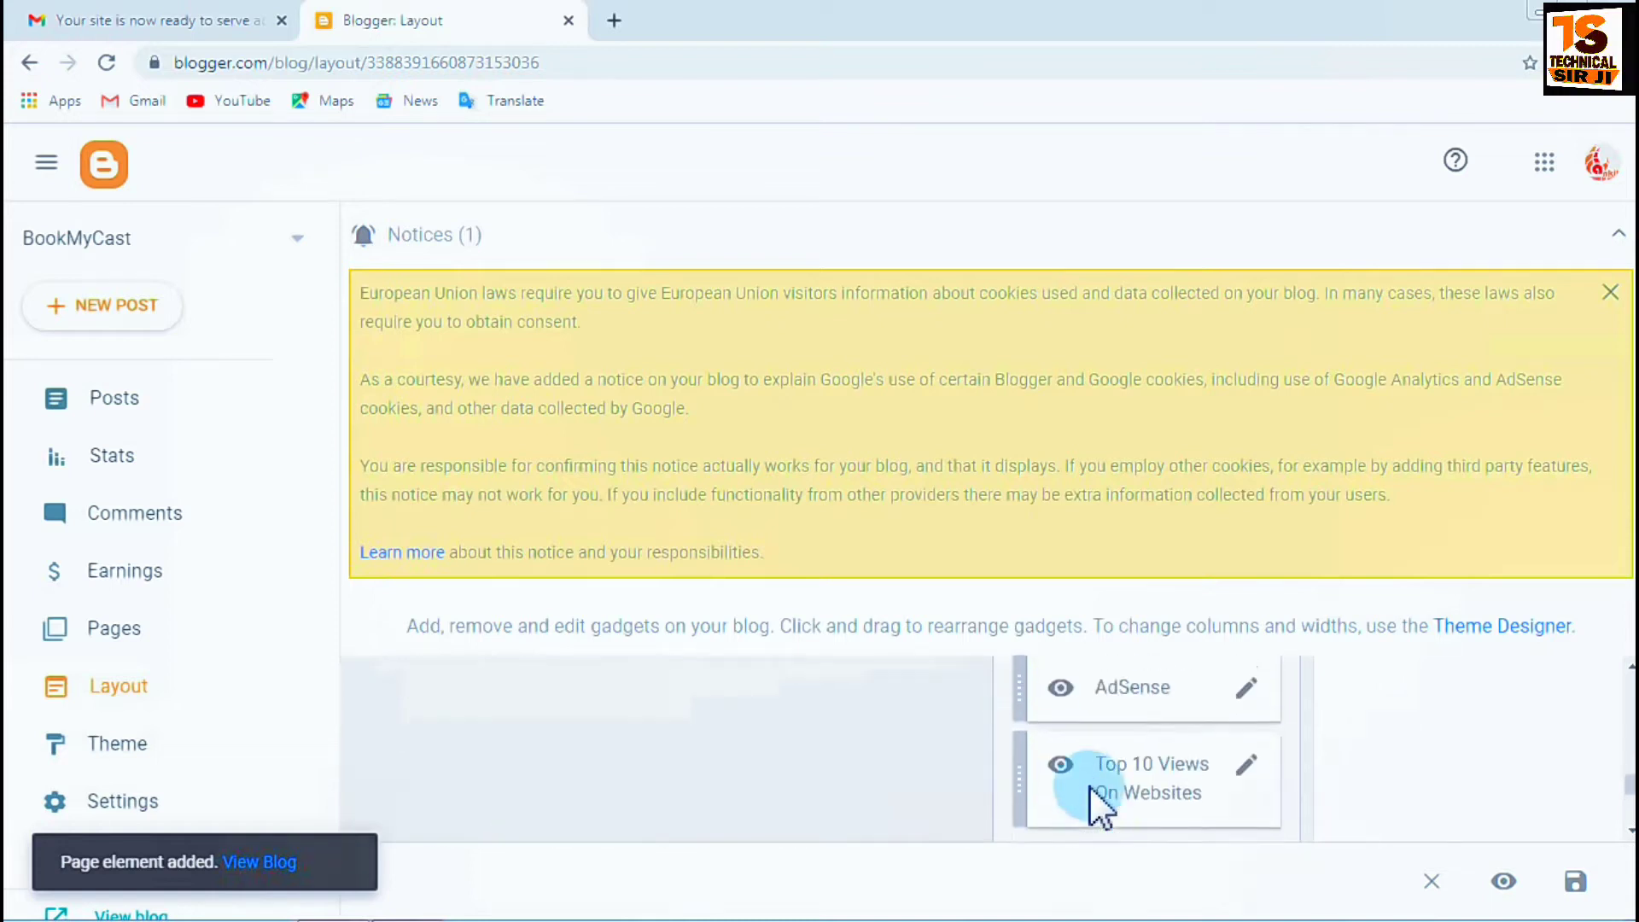
scroll(1089, 785, down, 3)
scroll(1089, 773, up, 1)
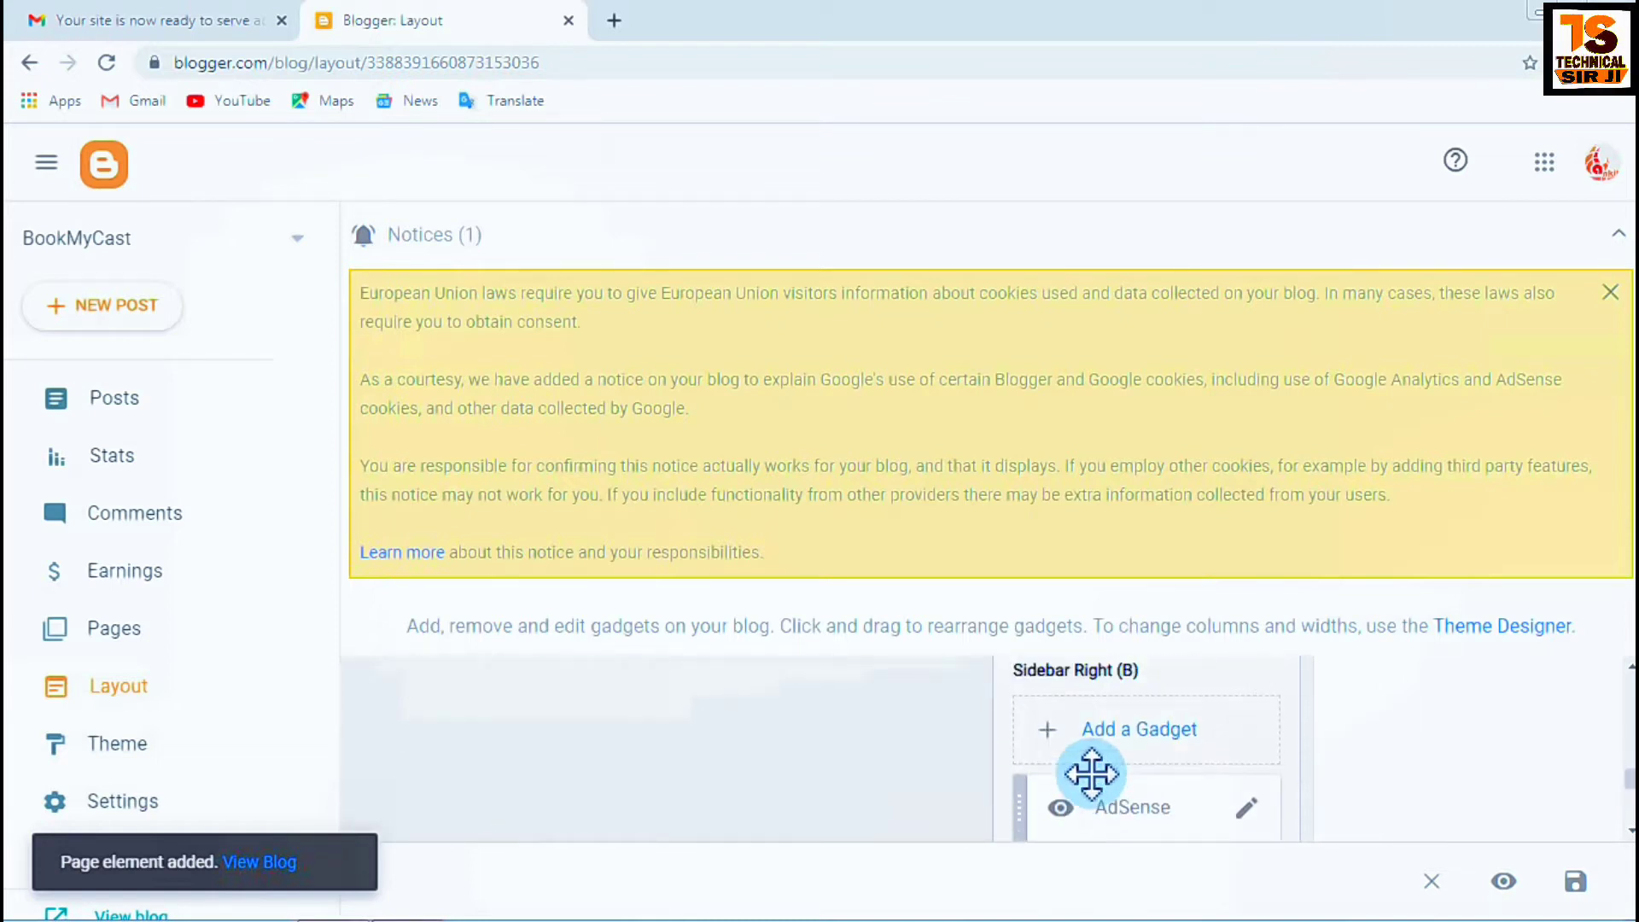
scroll(1089, 773, down, 3)
scroll(1053, 772, up, 1)
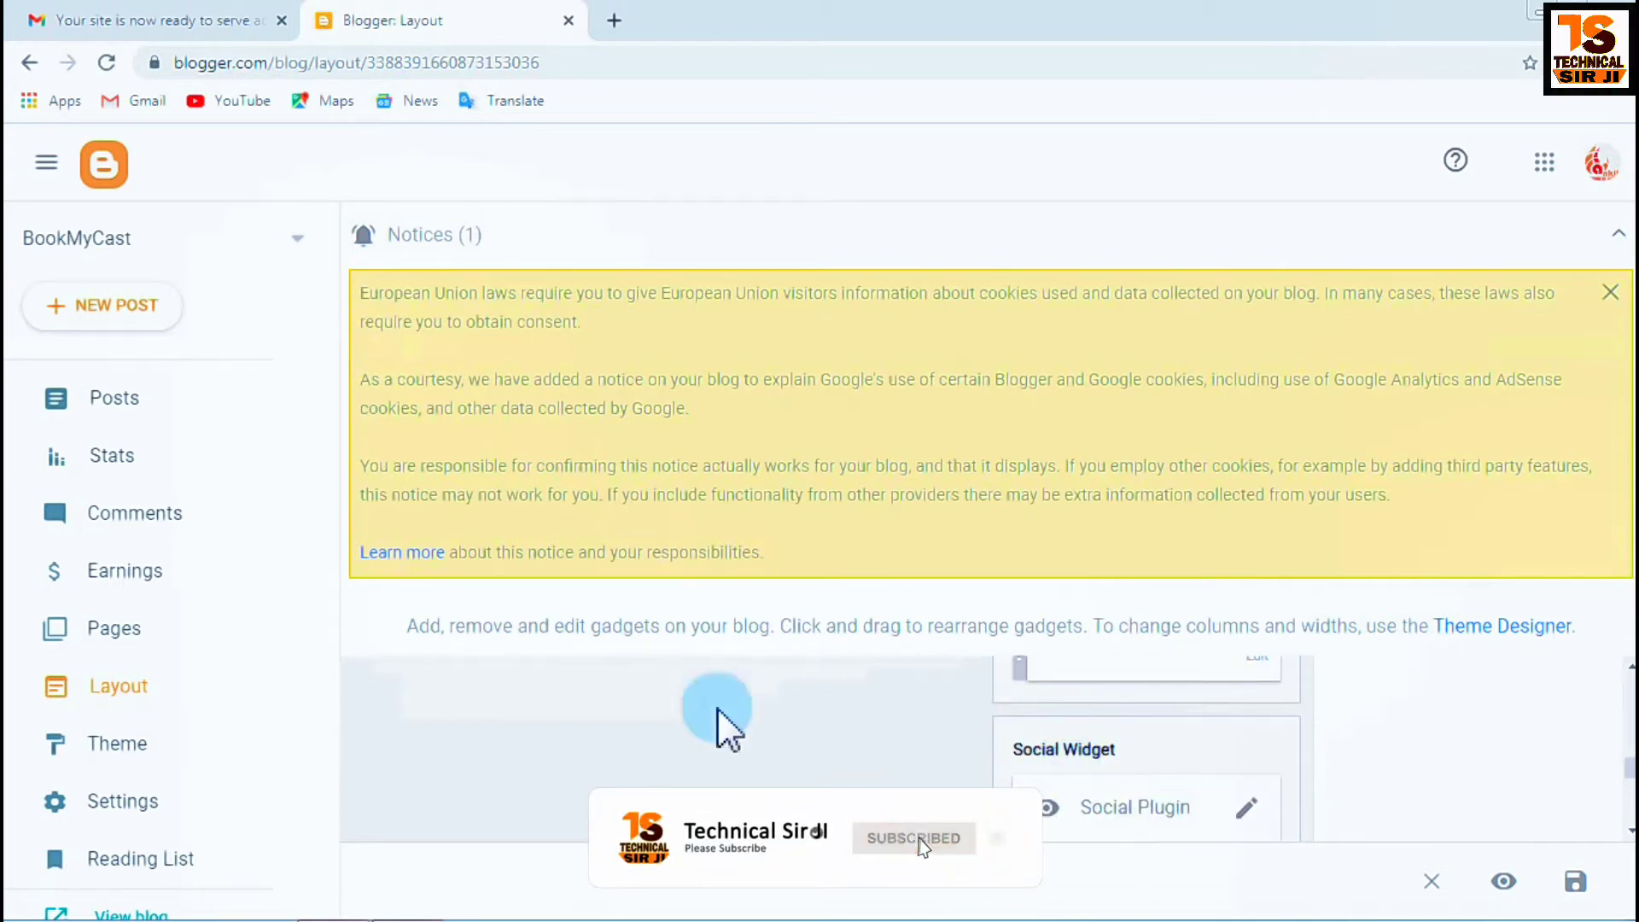
View the live BookMyCast blog and examine its home page down to the footer for ads.
scroll(256, 465, down, 3)
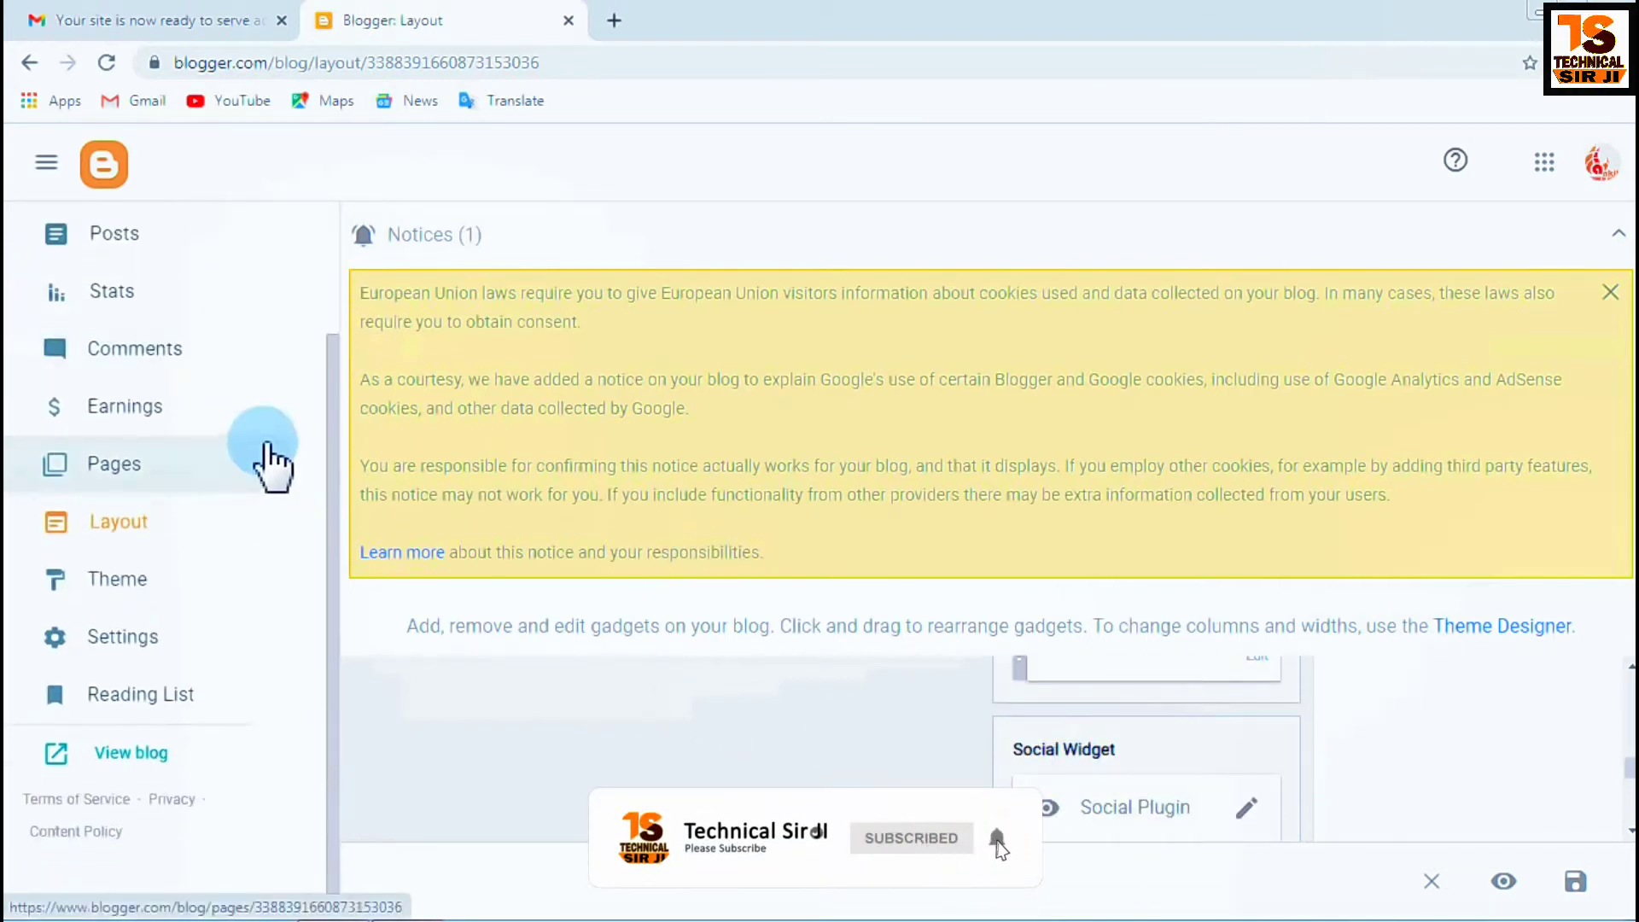
click(120, 756)
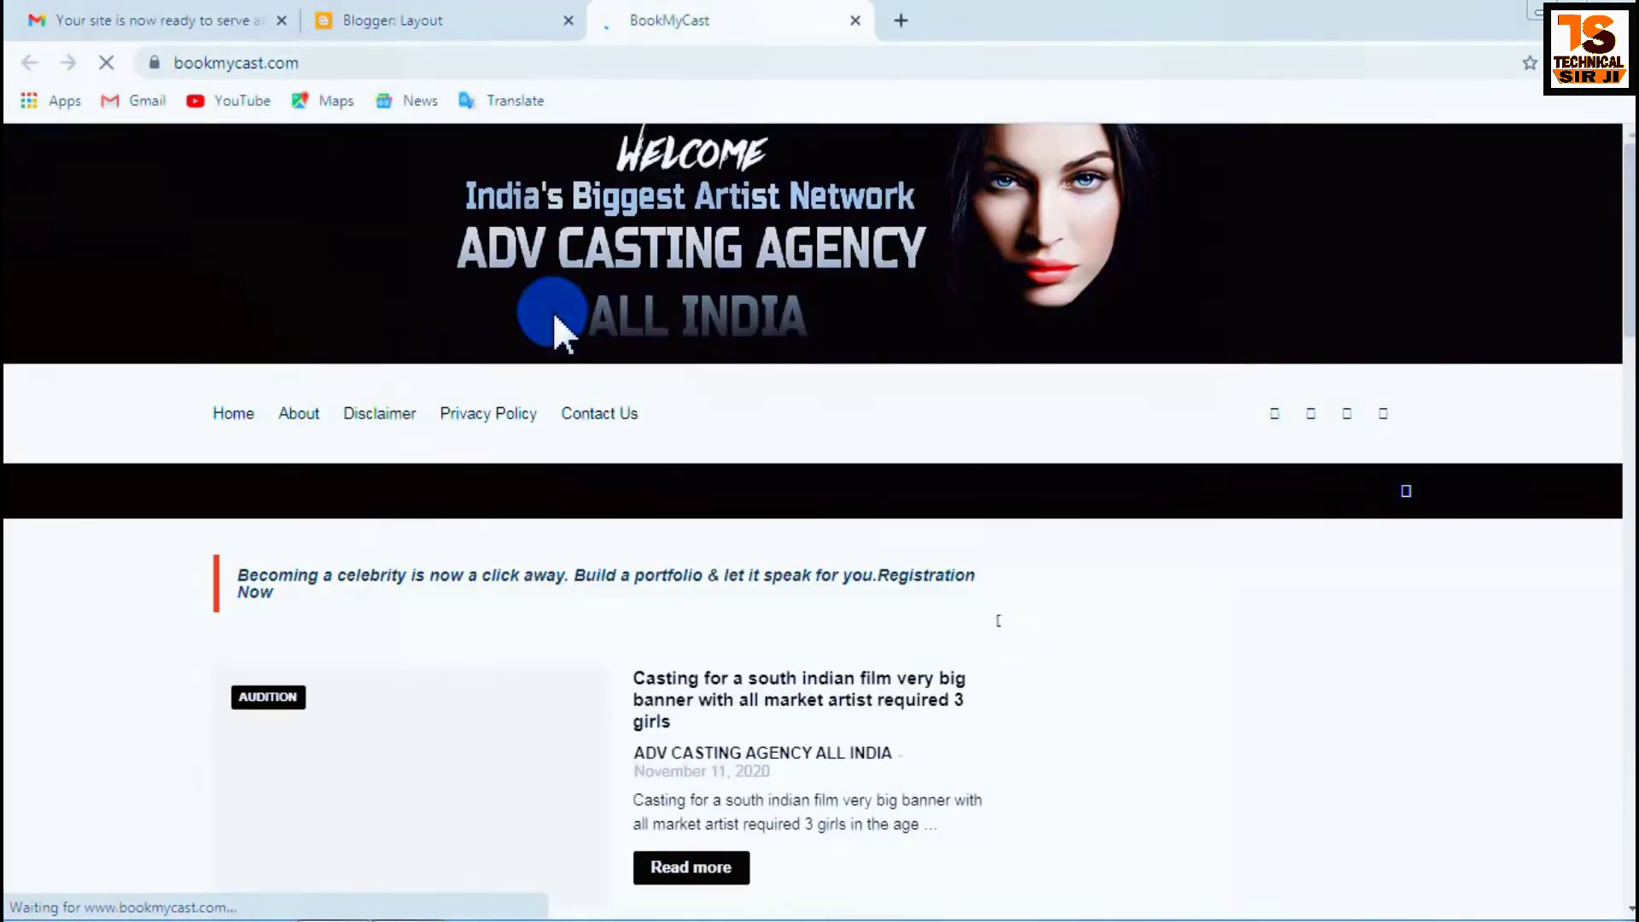
scroll(615, 384, down, 7)
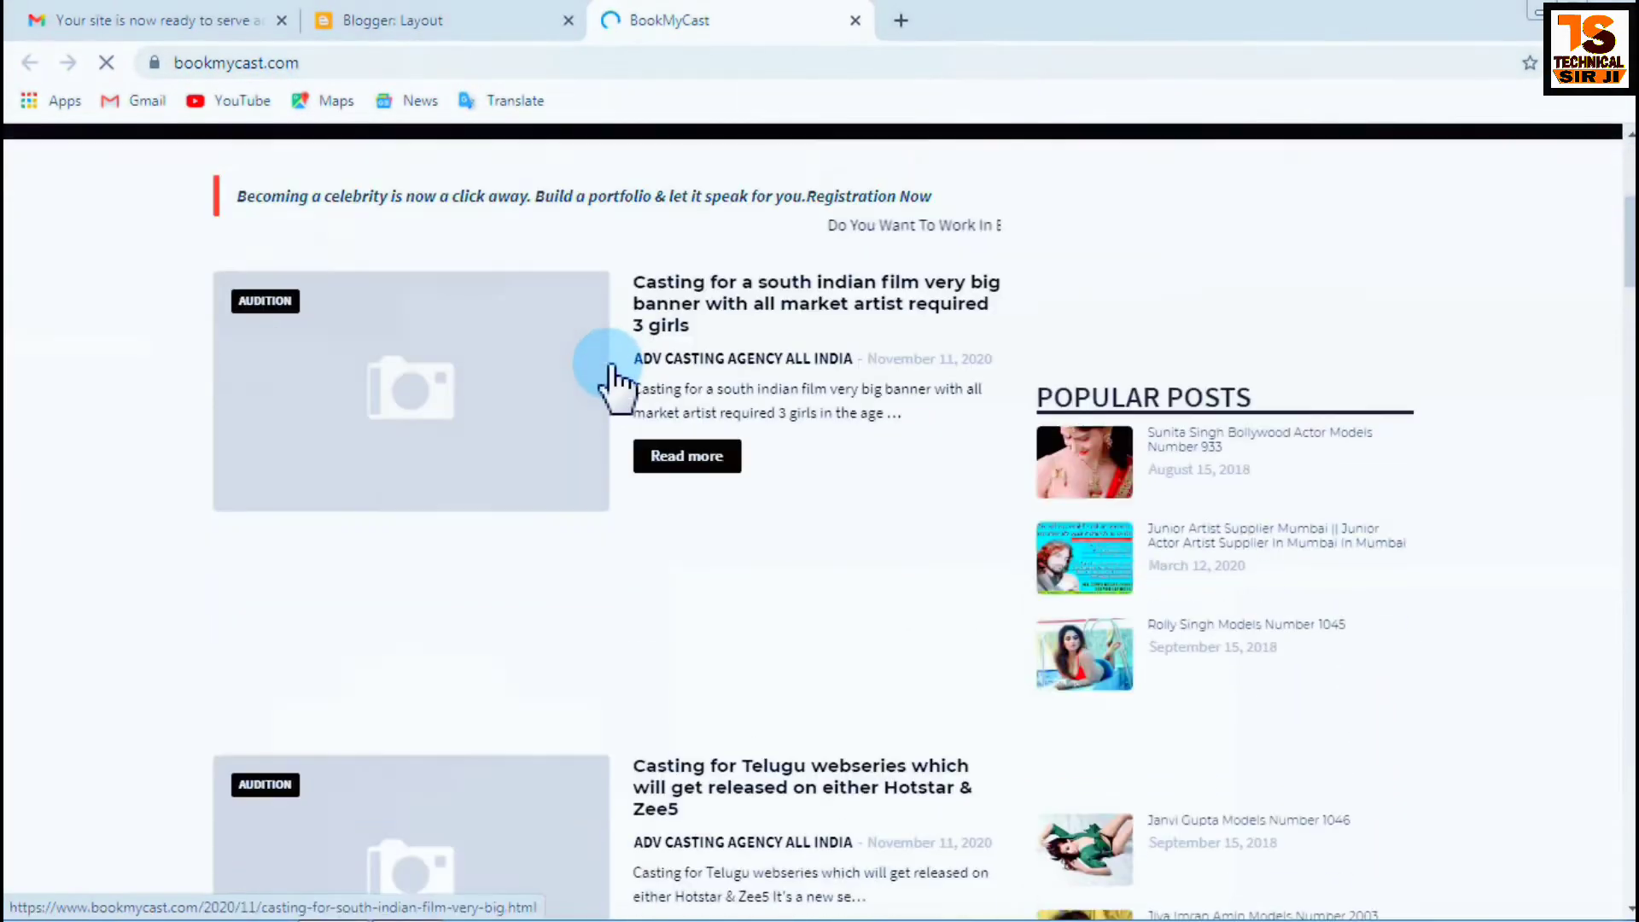
scroll(623, 388, down, 12)
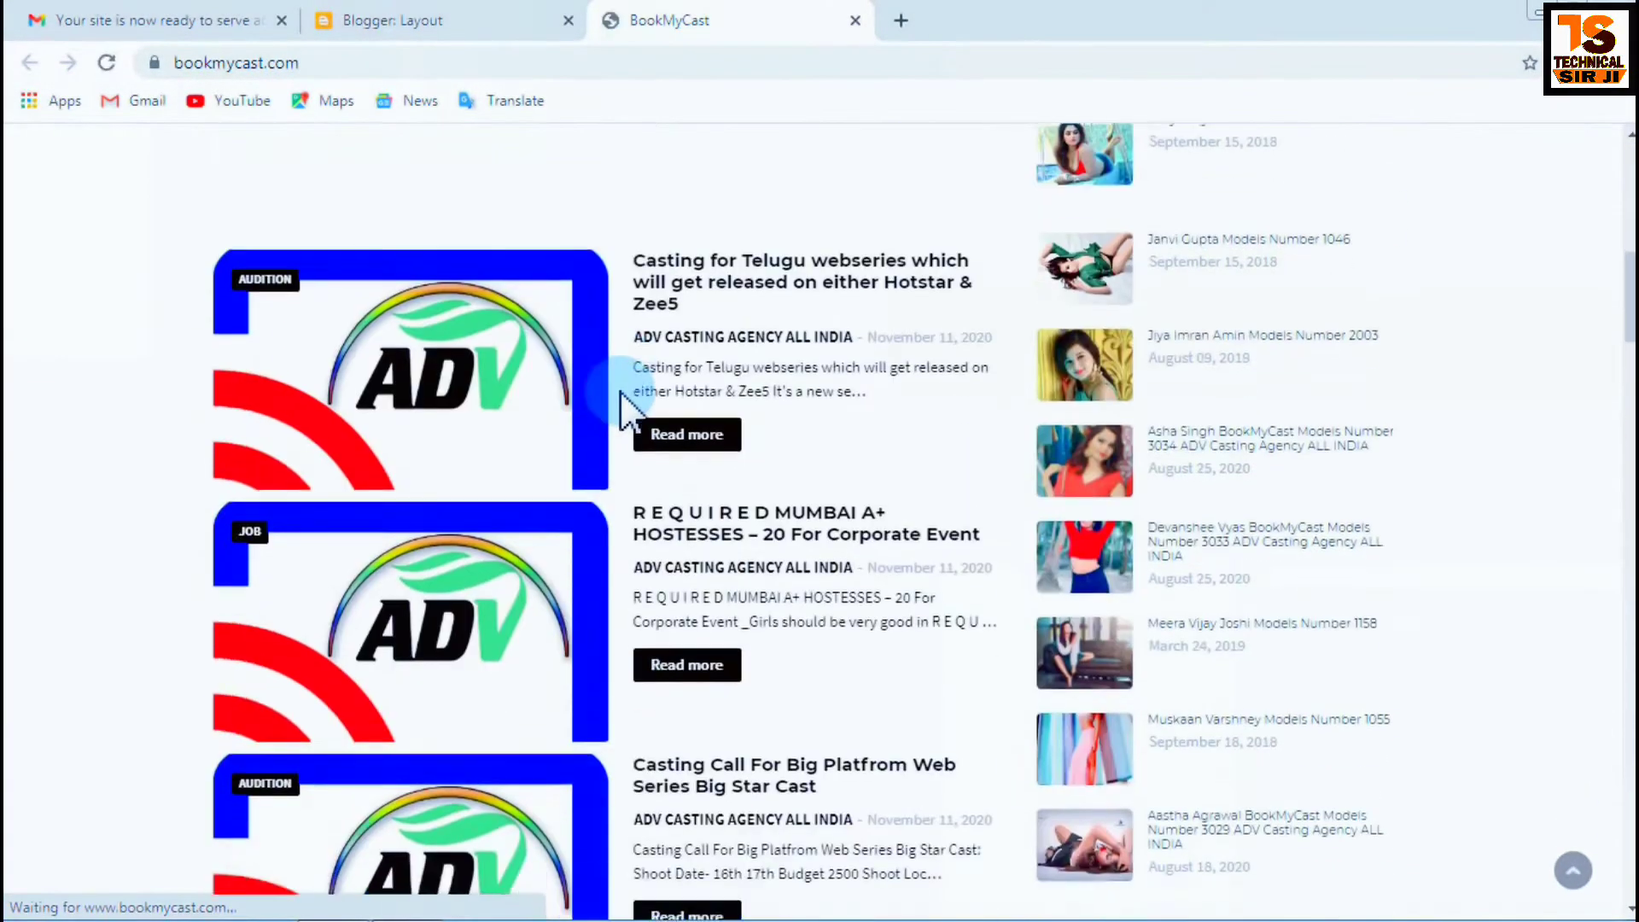
scroll(627, 401, down, 18)
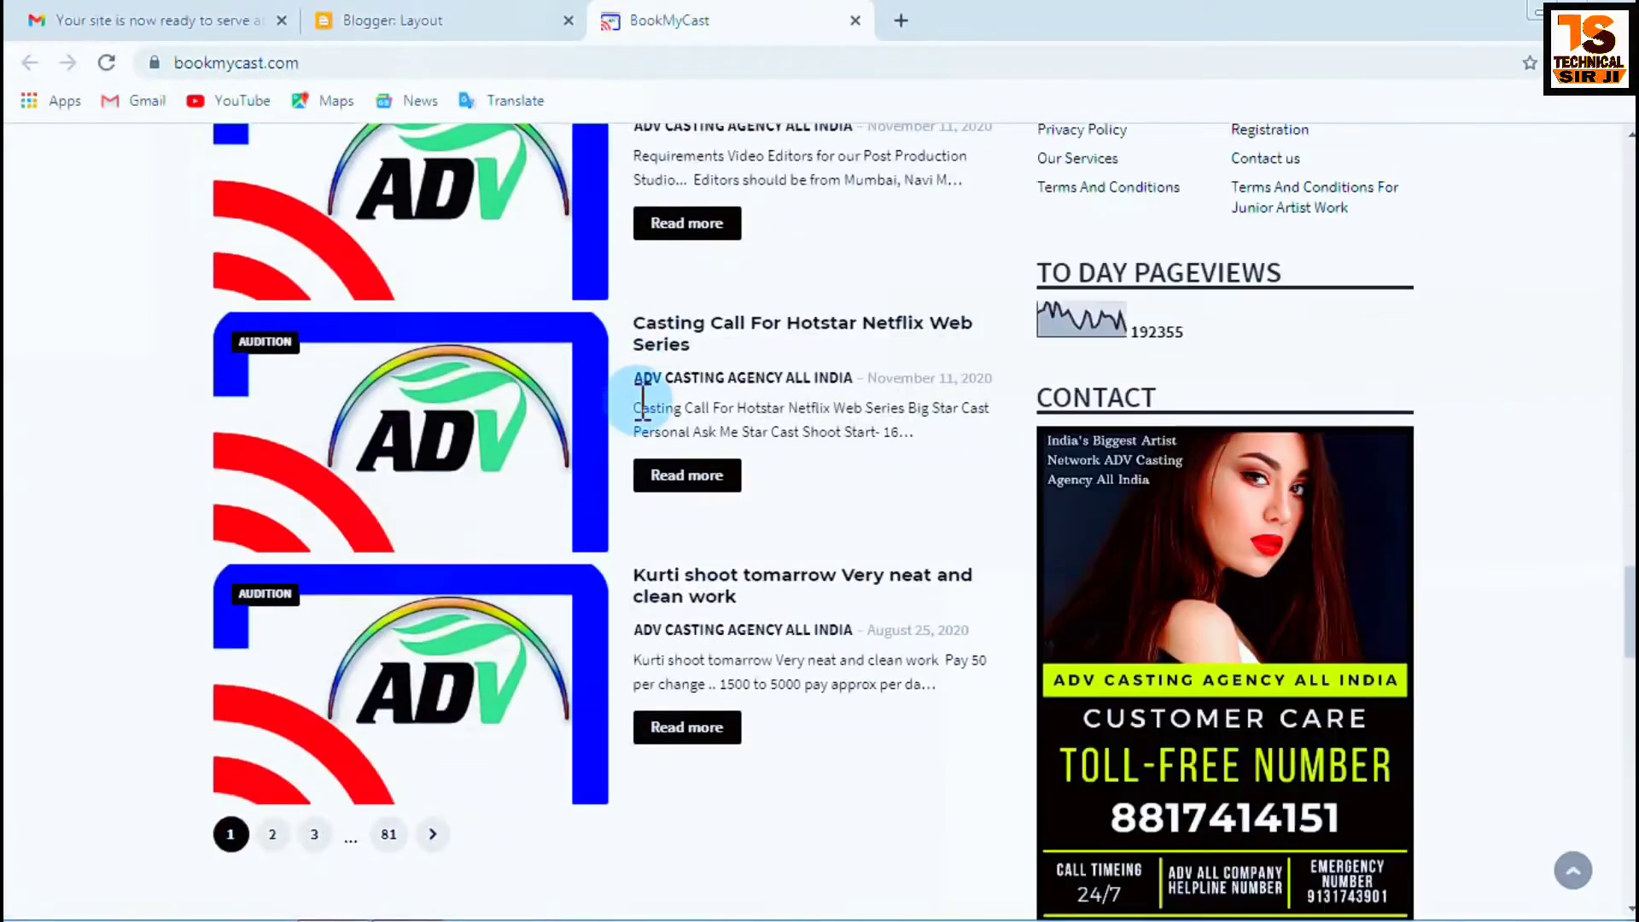
scroll(644, 401, down, 9)
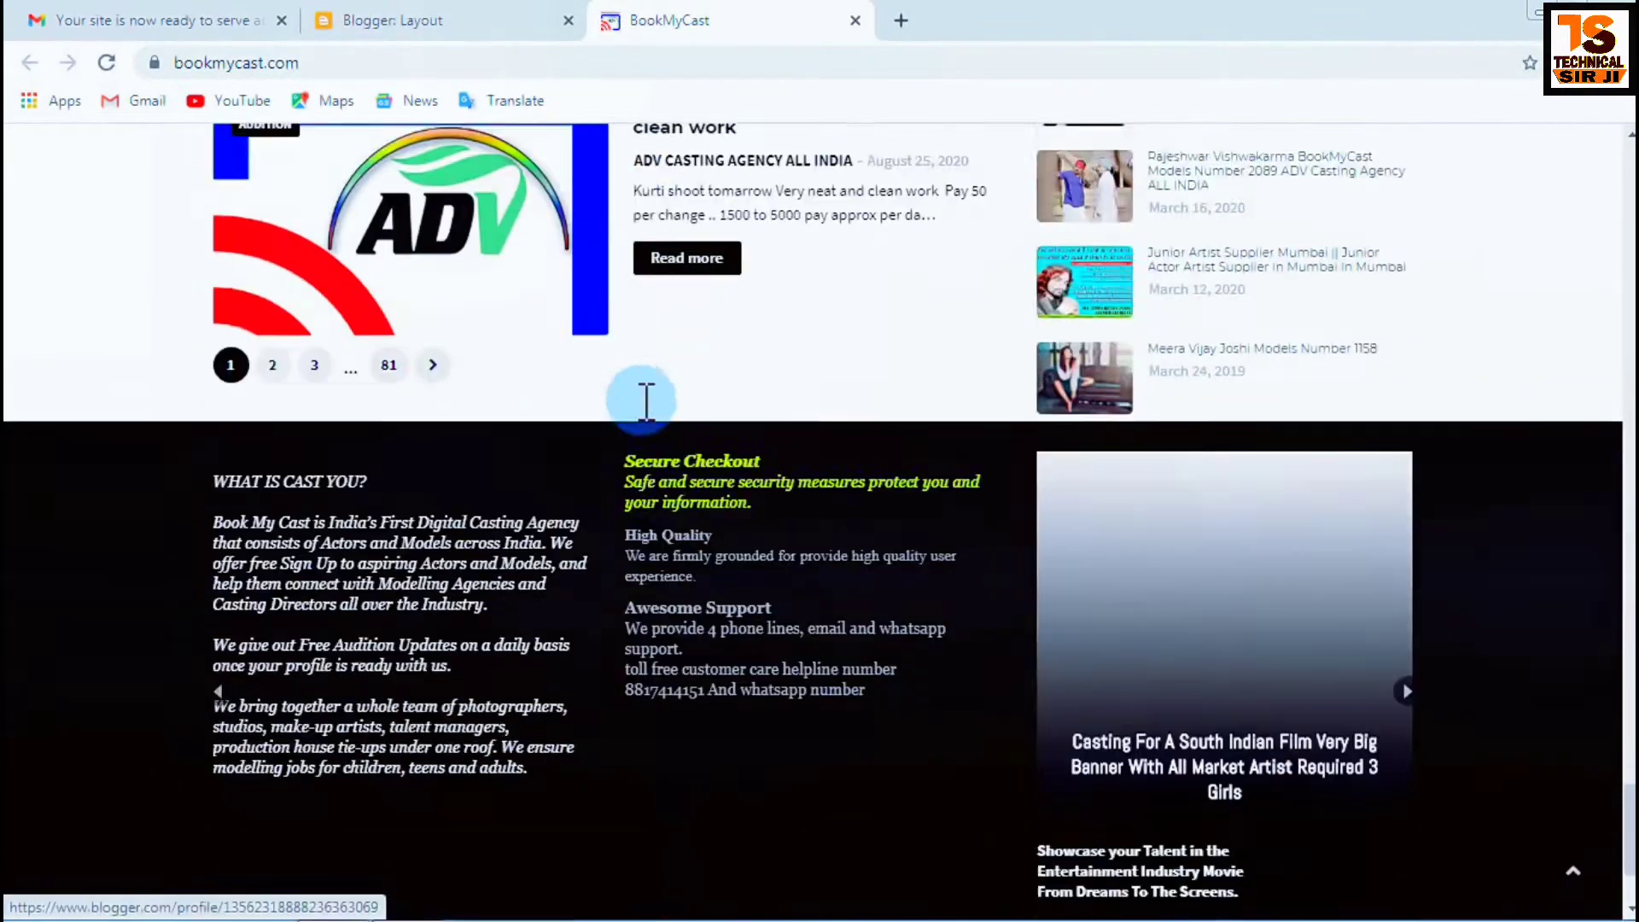
Examine the home page sidebar around Social Plugin, Top 10 Views and Popular Posts for the new ad space.
scroll(647, 404, up, 17)
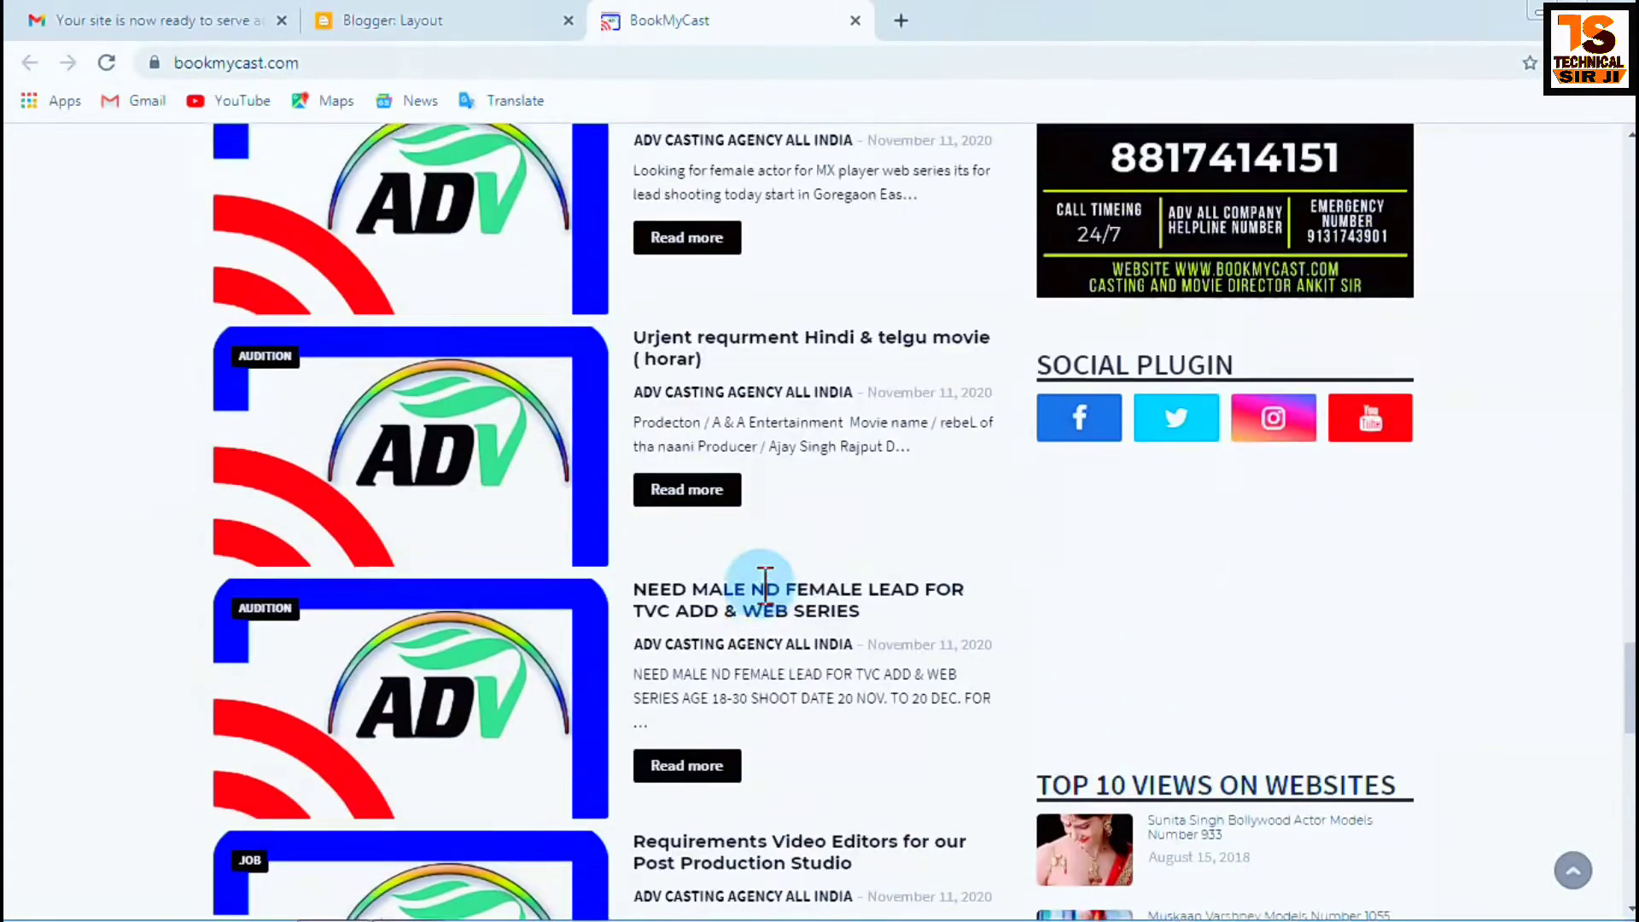
scroll(1193, 661, up, 3)
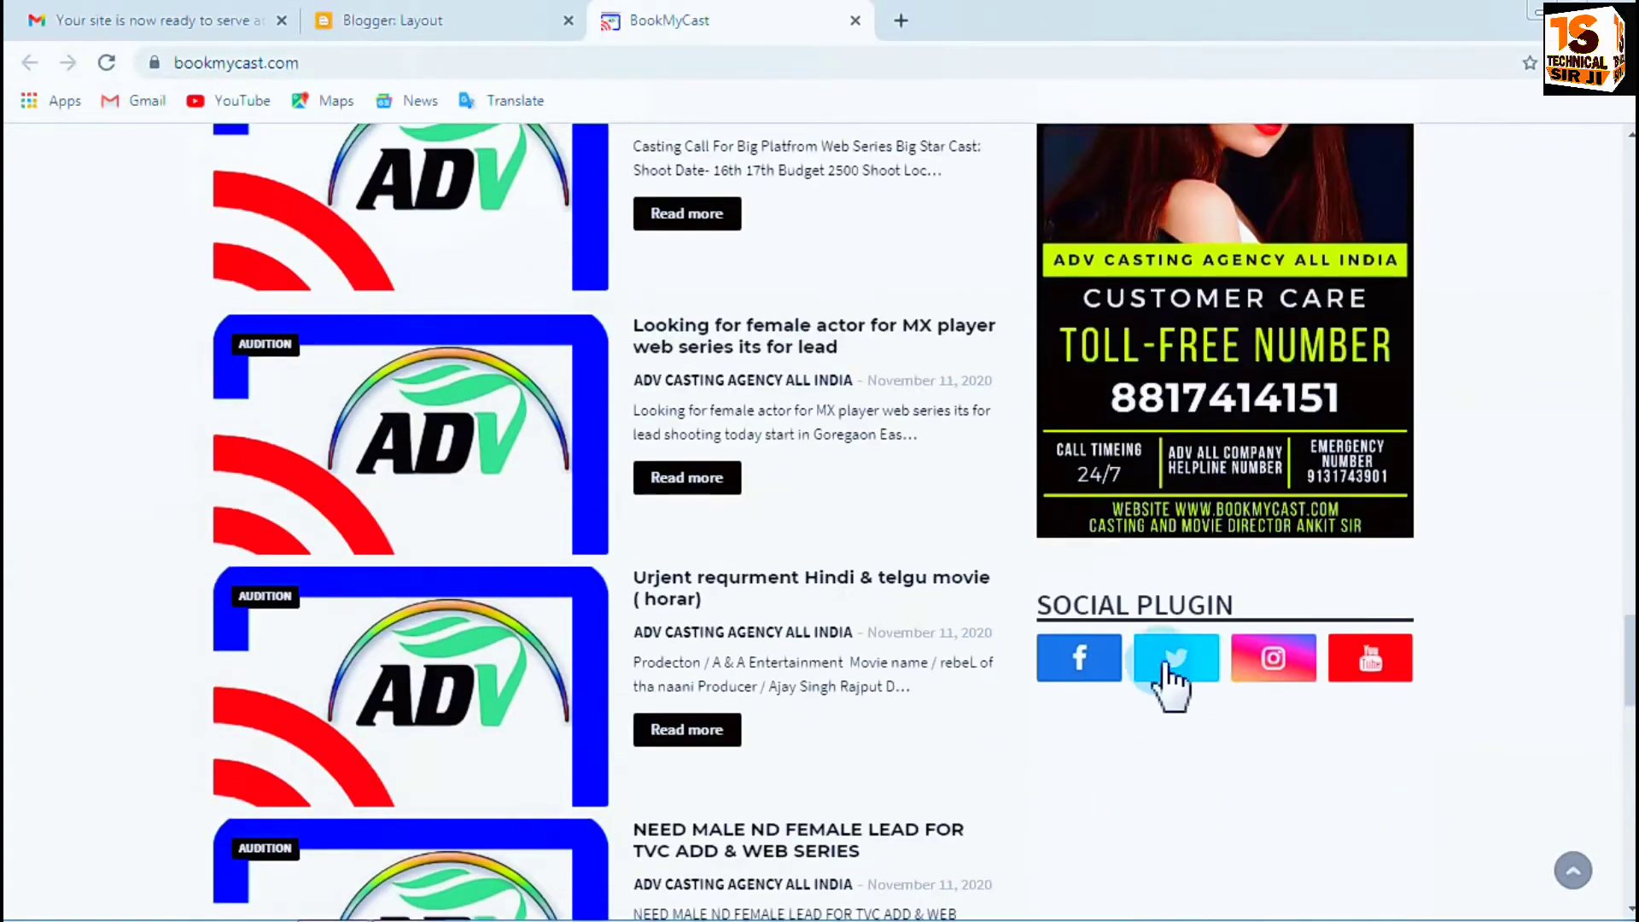
scroll(1243, 819, up, 14)
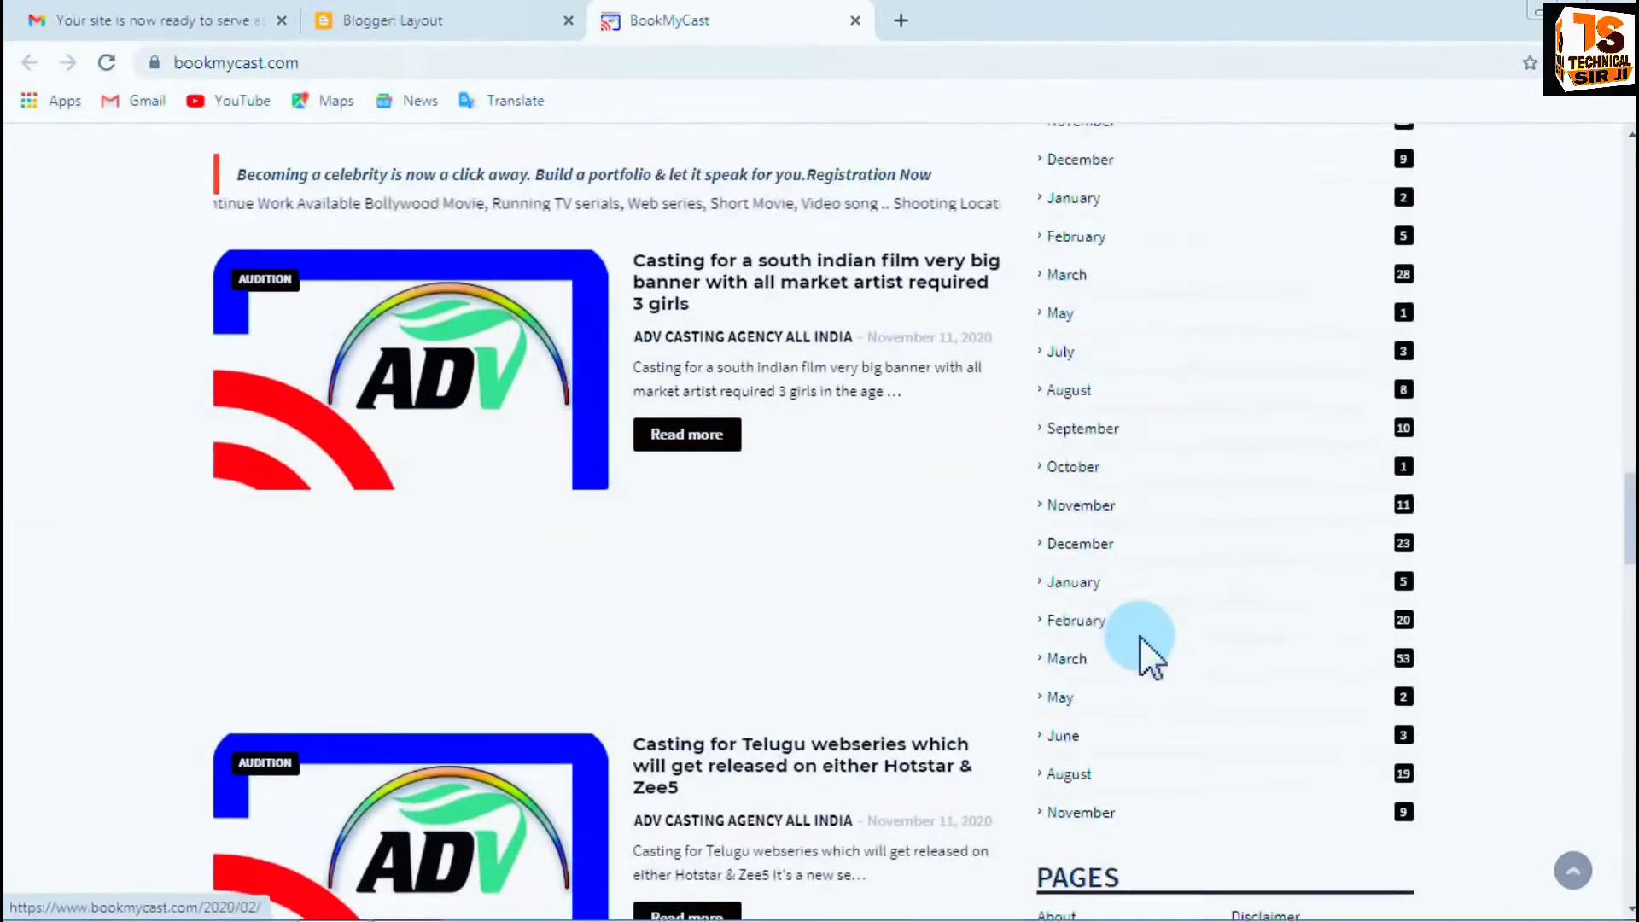
scroll(1152, 640, up, 6)
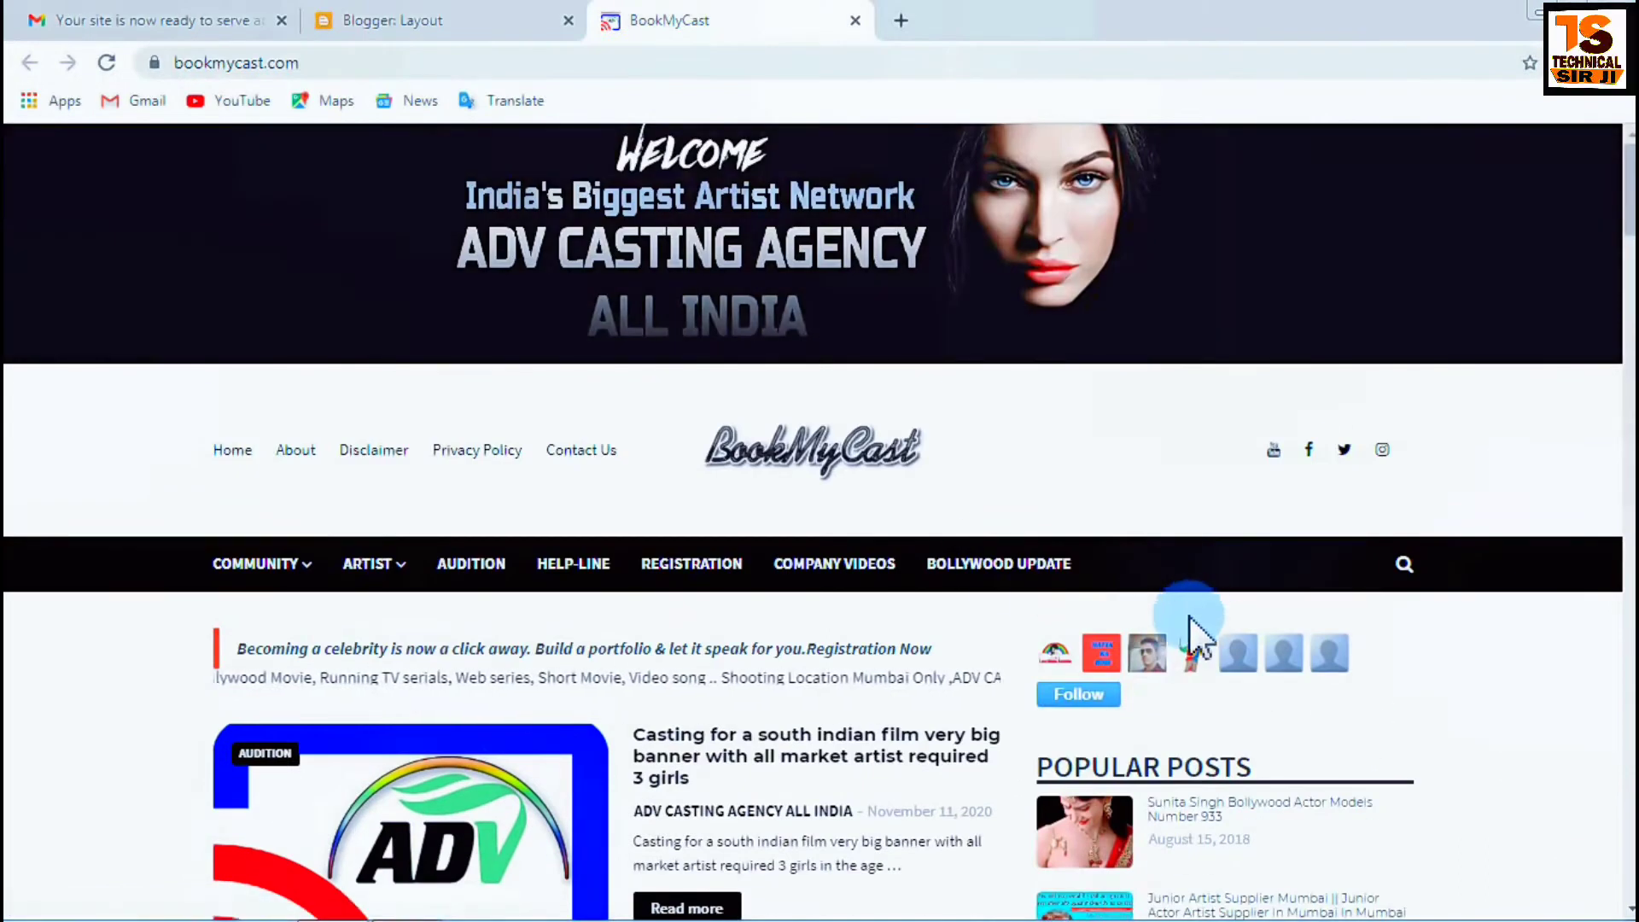
scroll(1190, 617, down, 5)
scroll(1101, 610, down, 5)
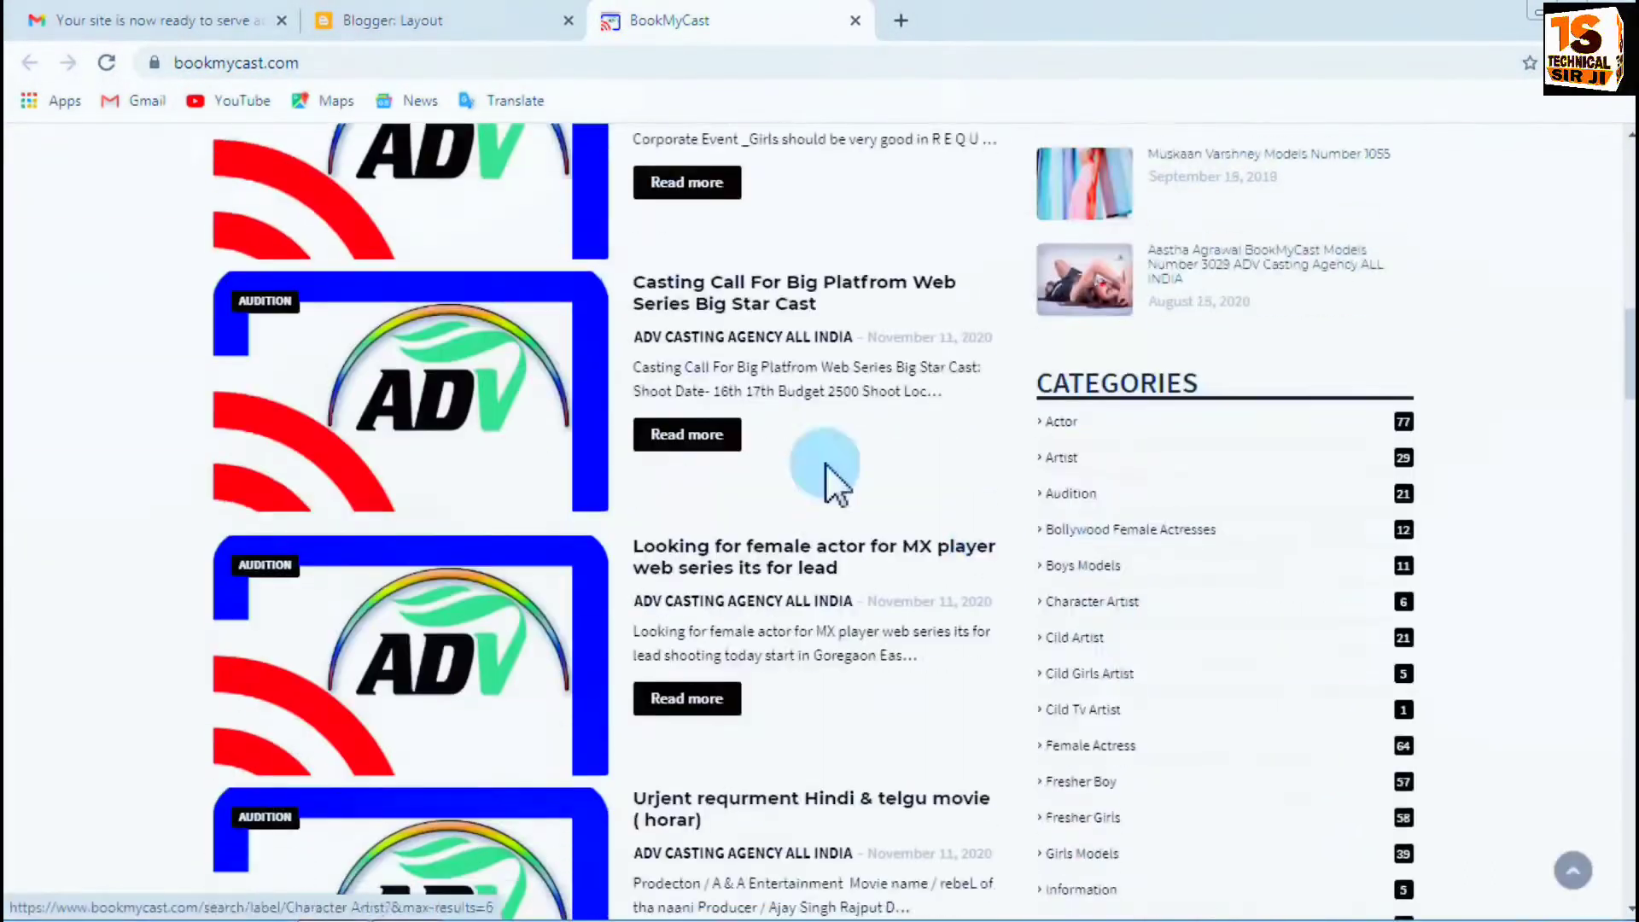
Reload the BookMyCast home page and recheck the sidebar area below Social Plugin for the ad.
click(106, 62)
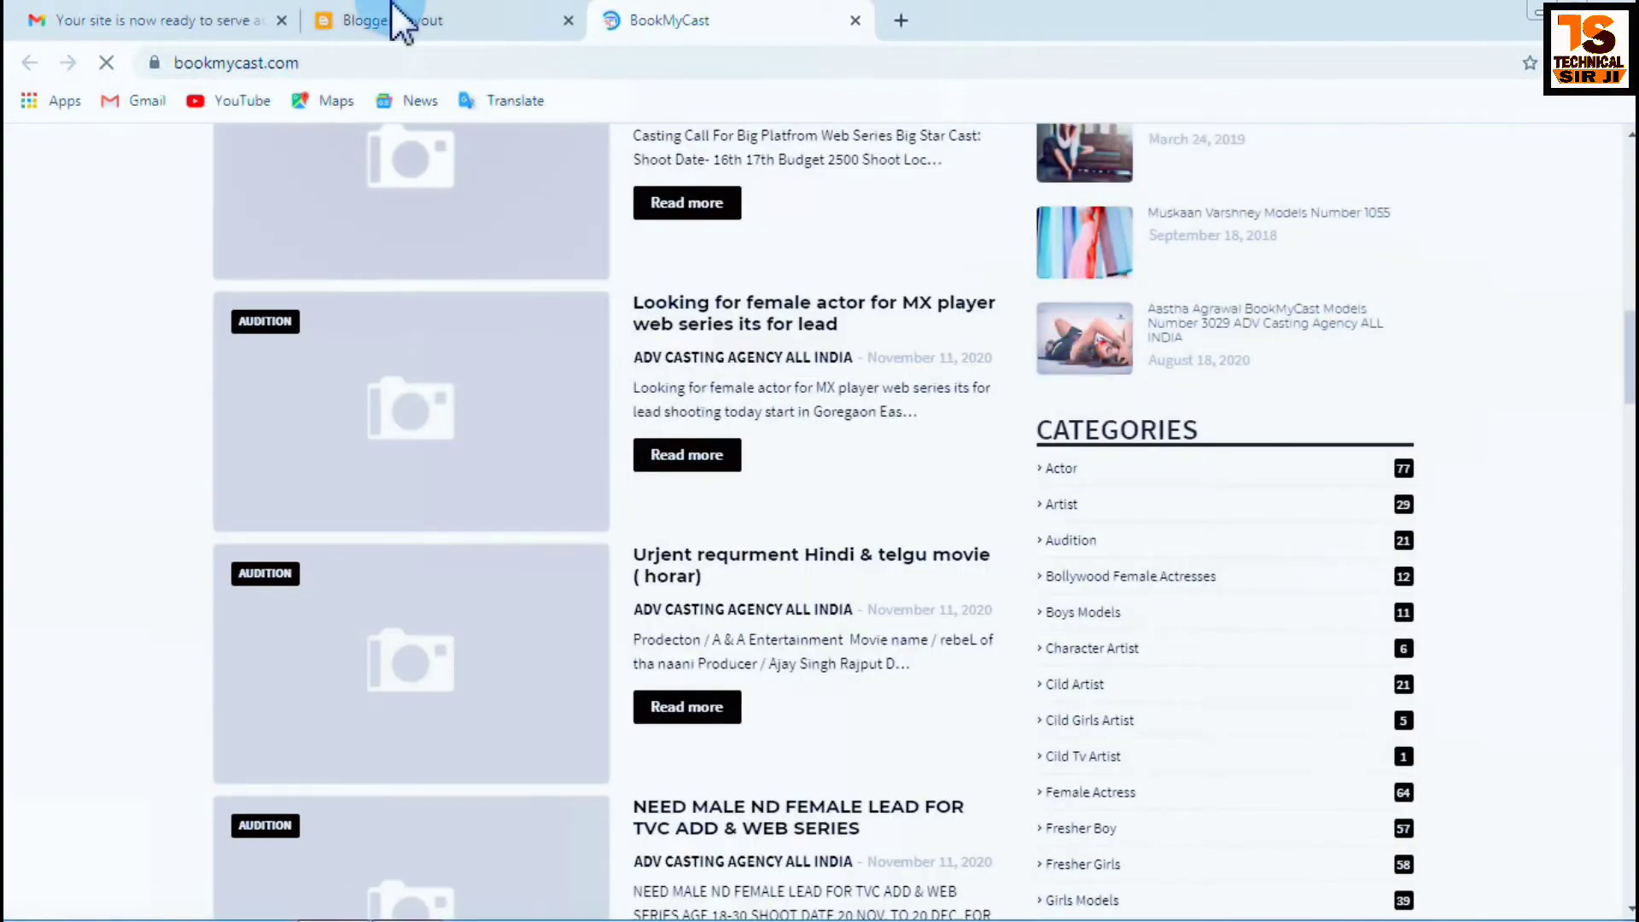
click(392, 7)
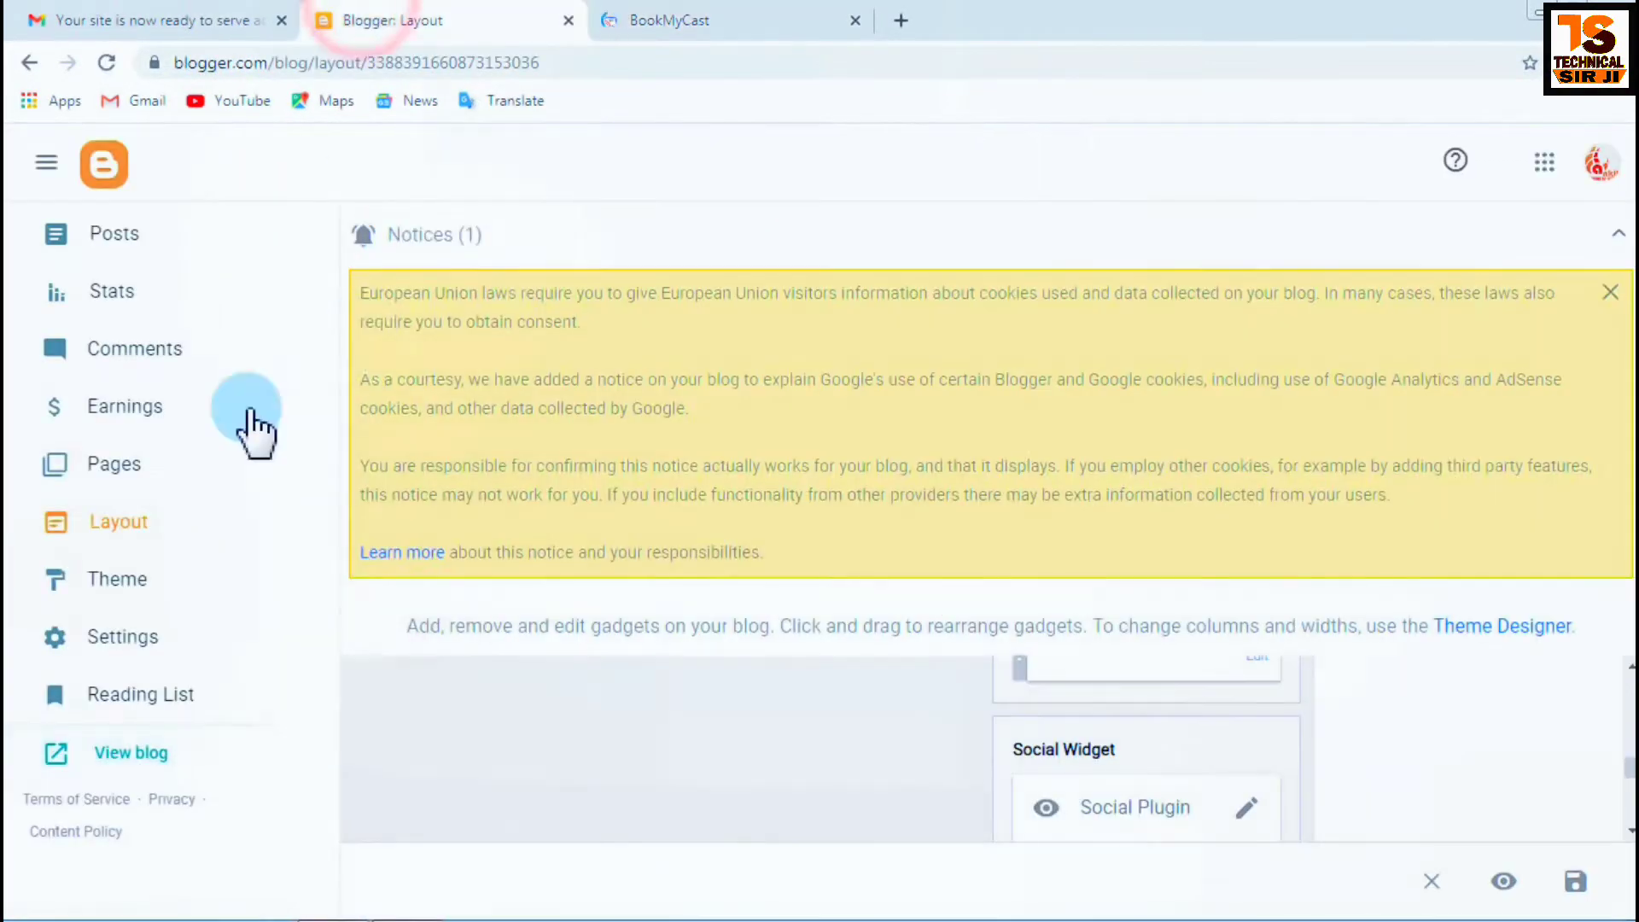
click(832, 19)
scroll(1212, 432, down, 6)
scroll(1199, 547, down, 8)
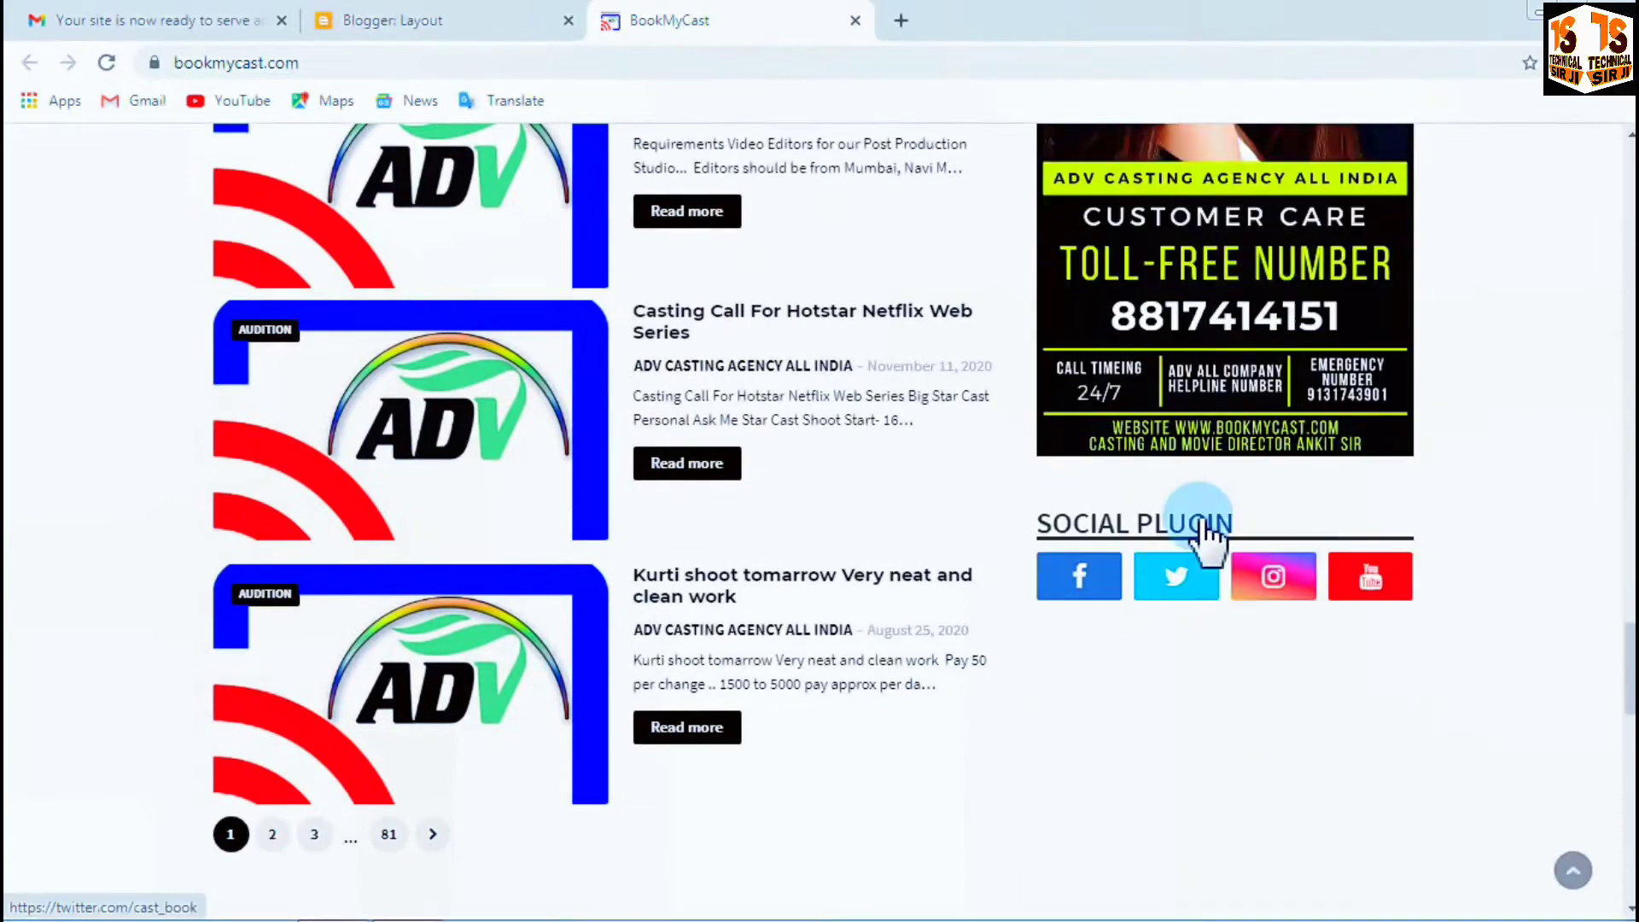
scroll(597, 393, up, 15)
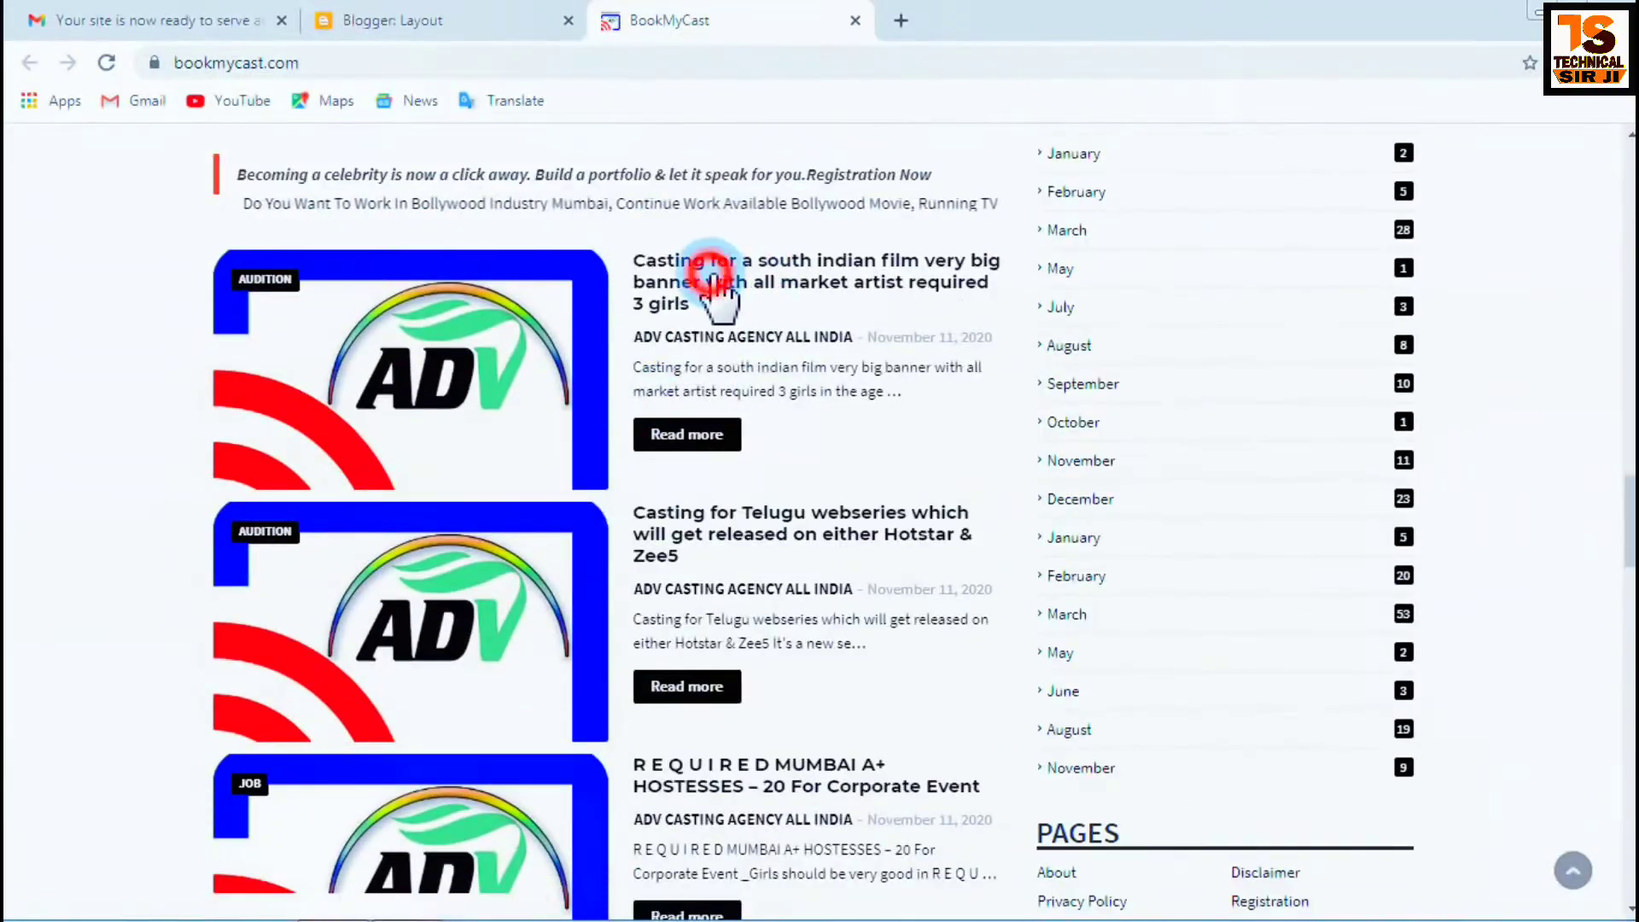
Open the south Indian film casting post and examine its content, sidebar and footer for ad spaces.
click(711, 273)
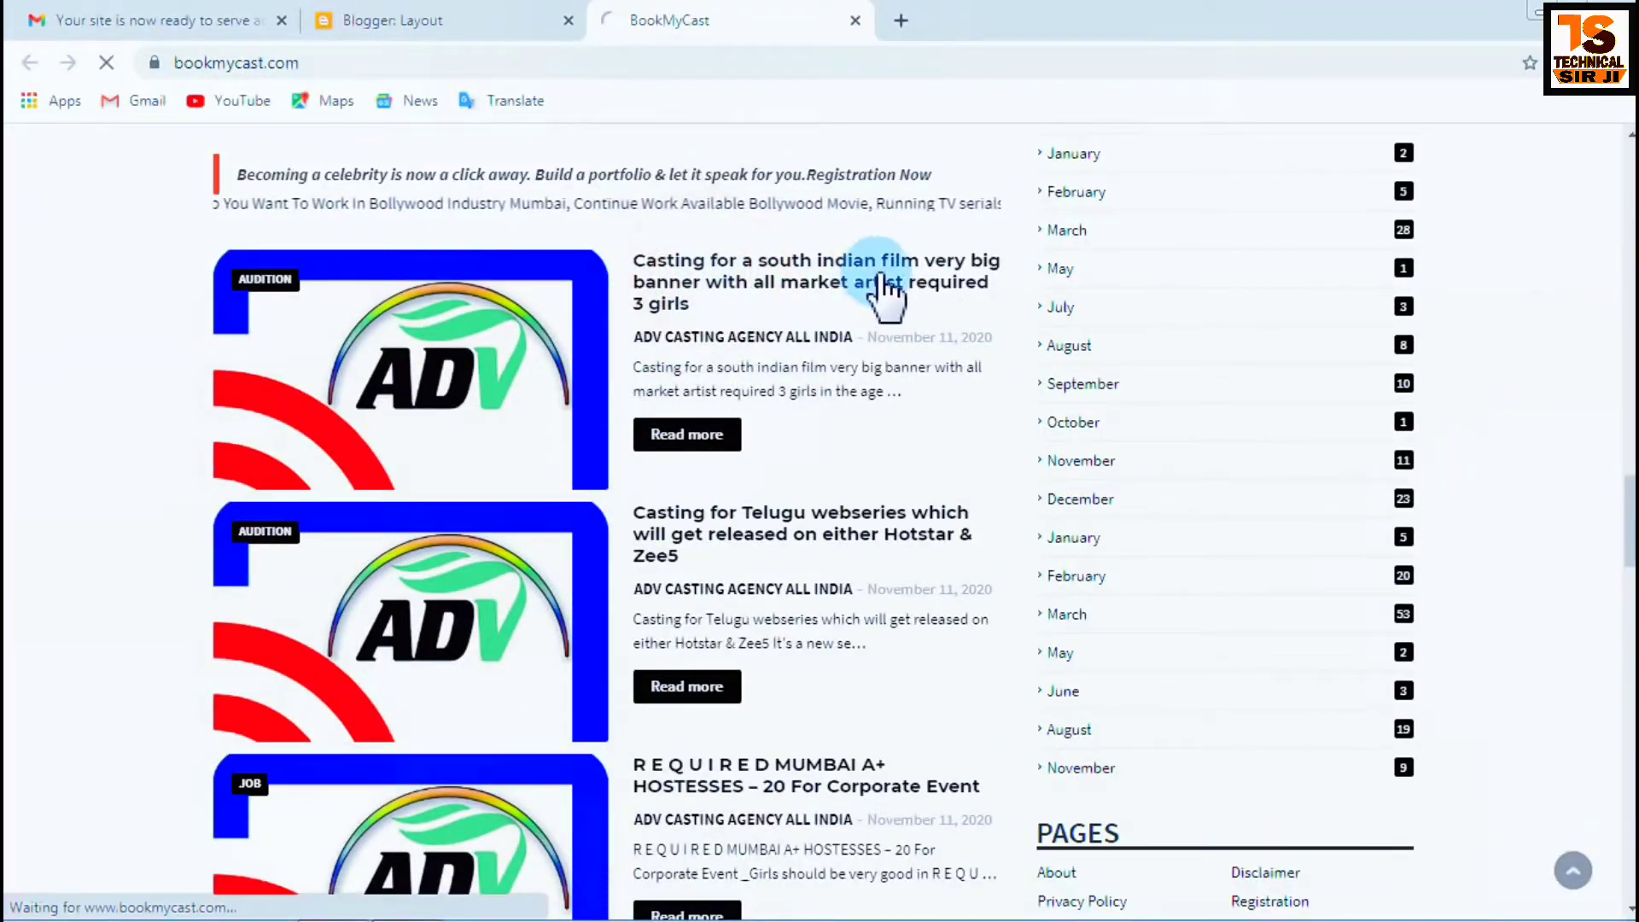
scroll(895, 256, down, 15)
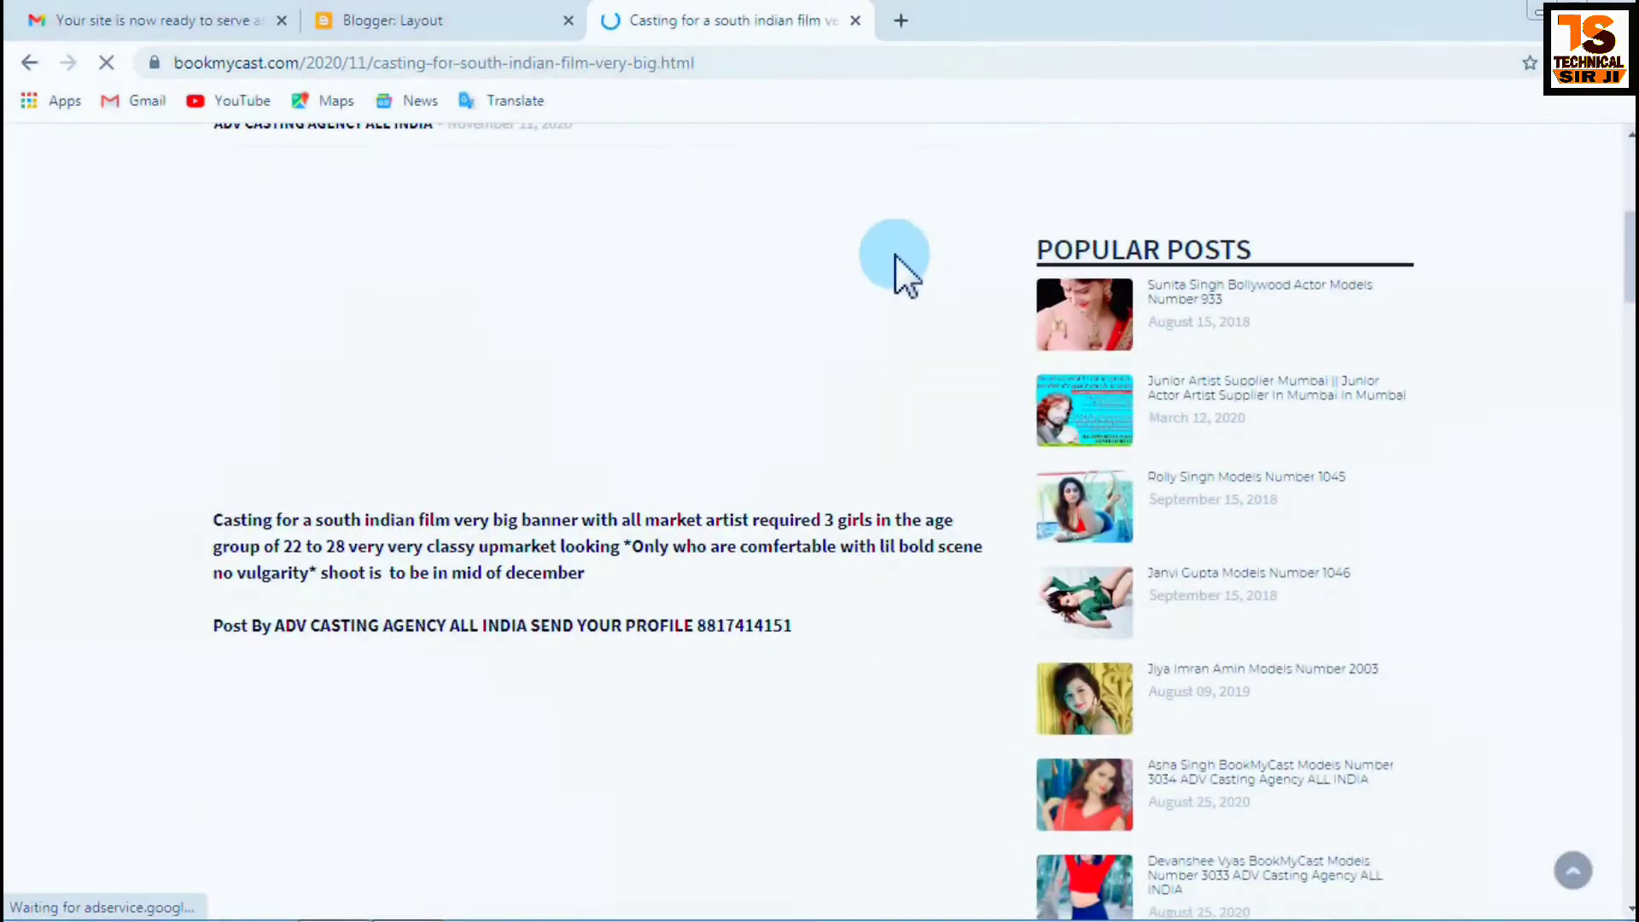
scroll(879, 563, down, 10)
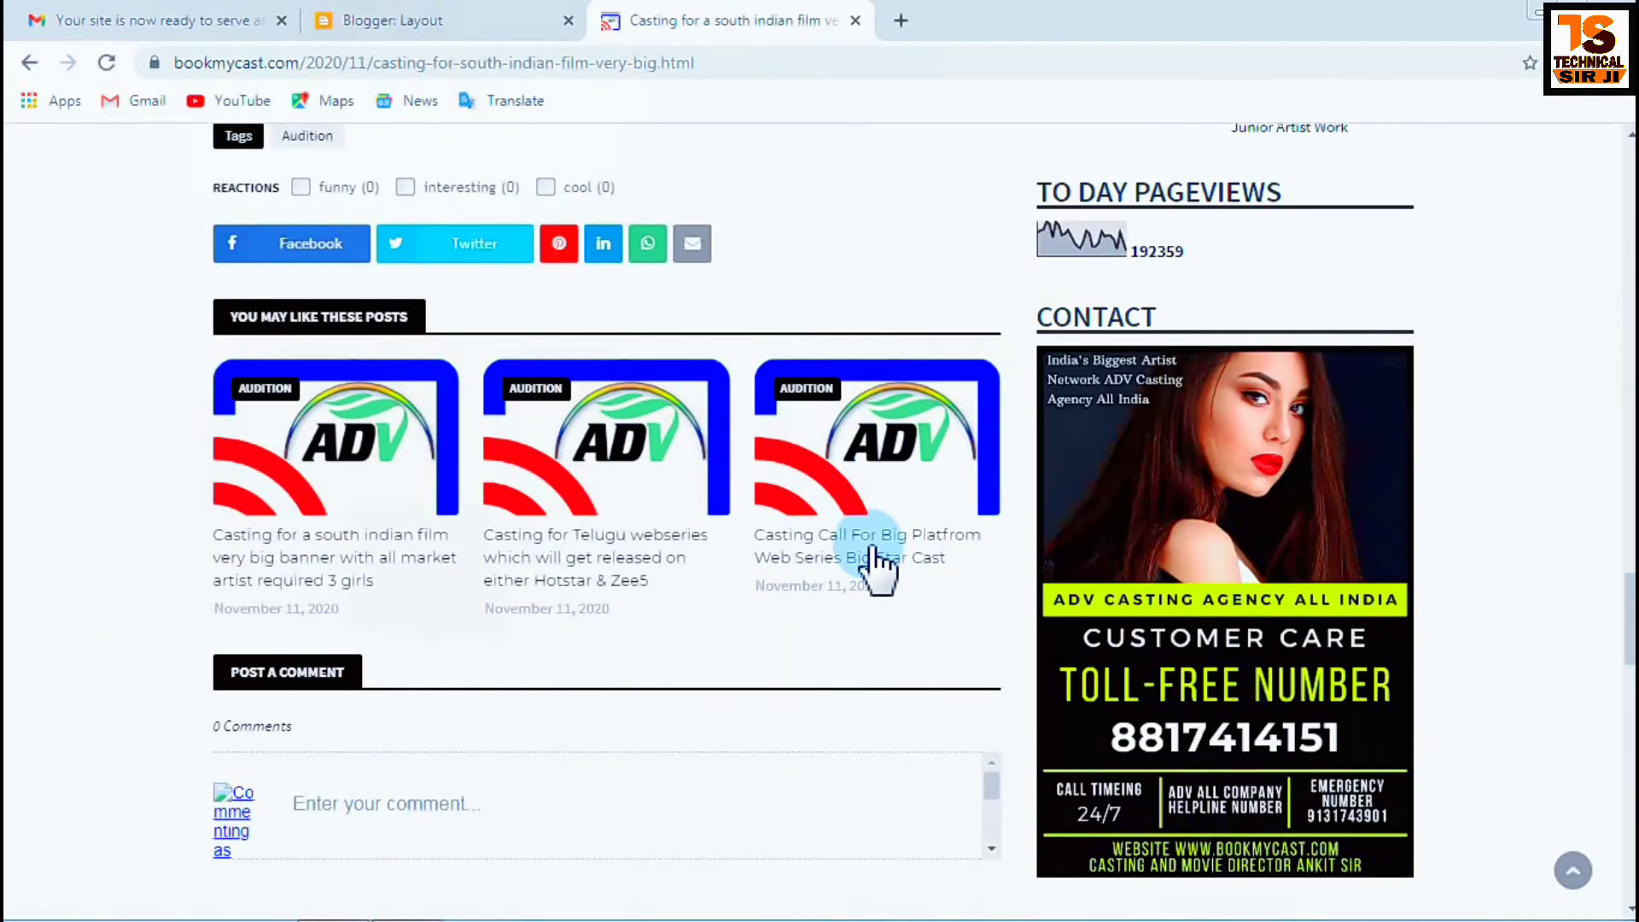
scroll(871, 589, down, 3)
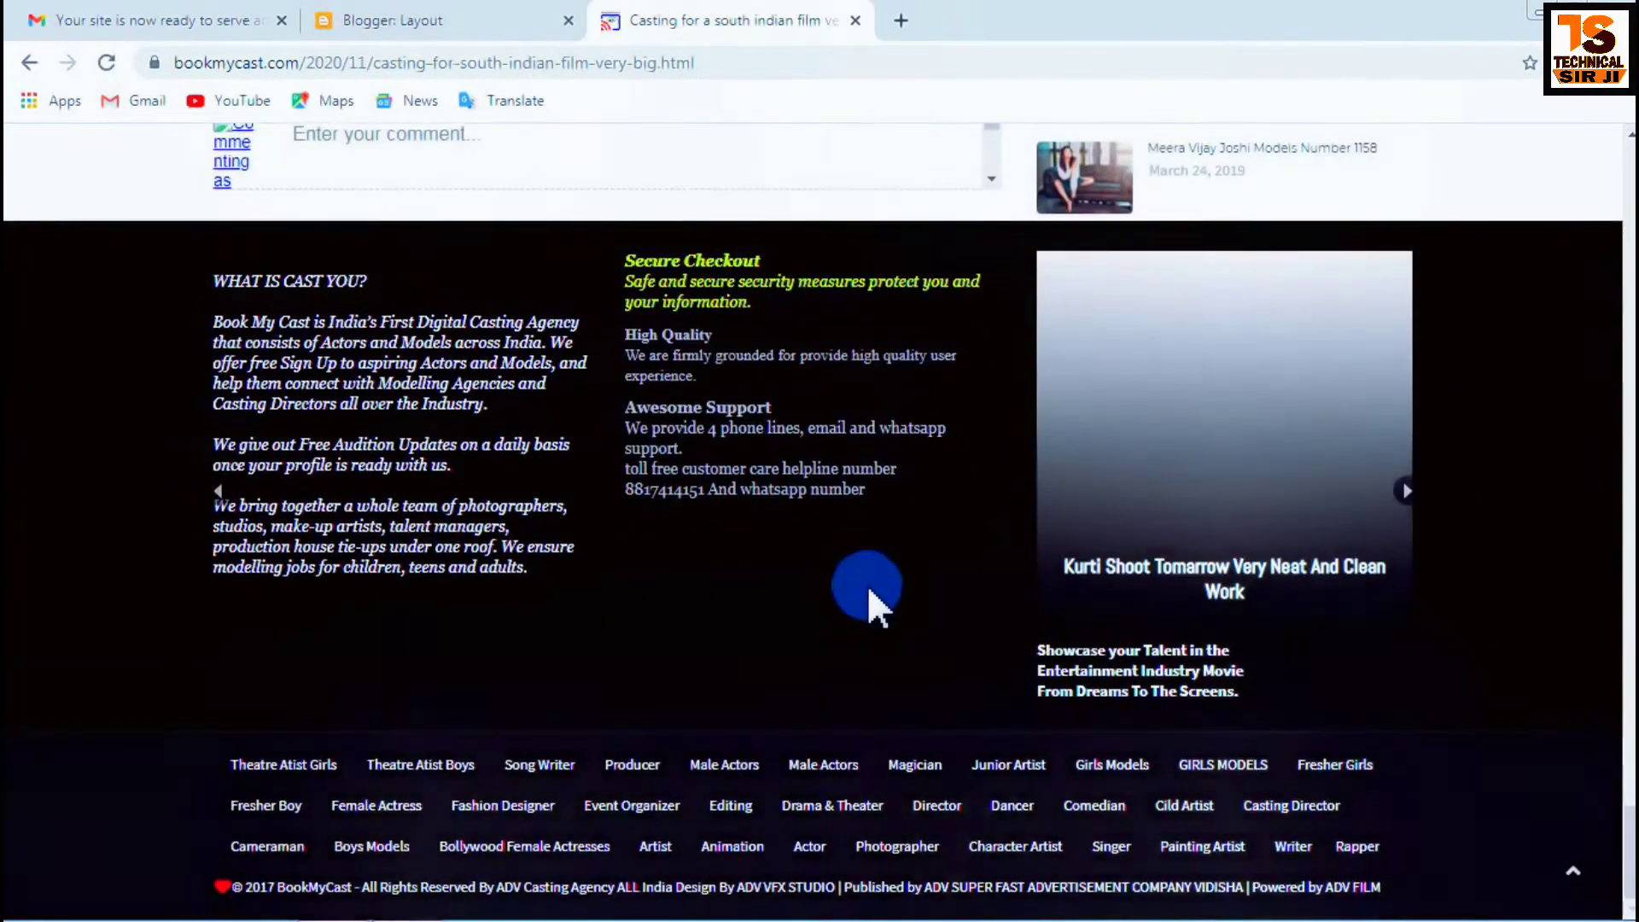
Return to the BookMyCast home page and examine its post list, sidebar and footer for ads.
scroll(867, 585, up, 20)
scroll(731, 565, up, 10)
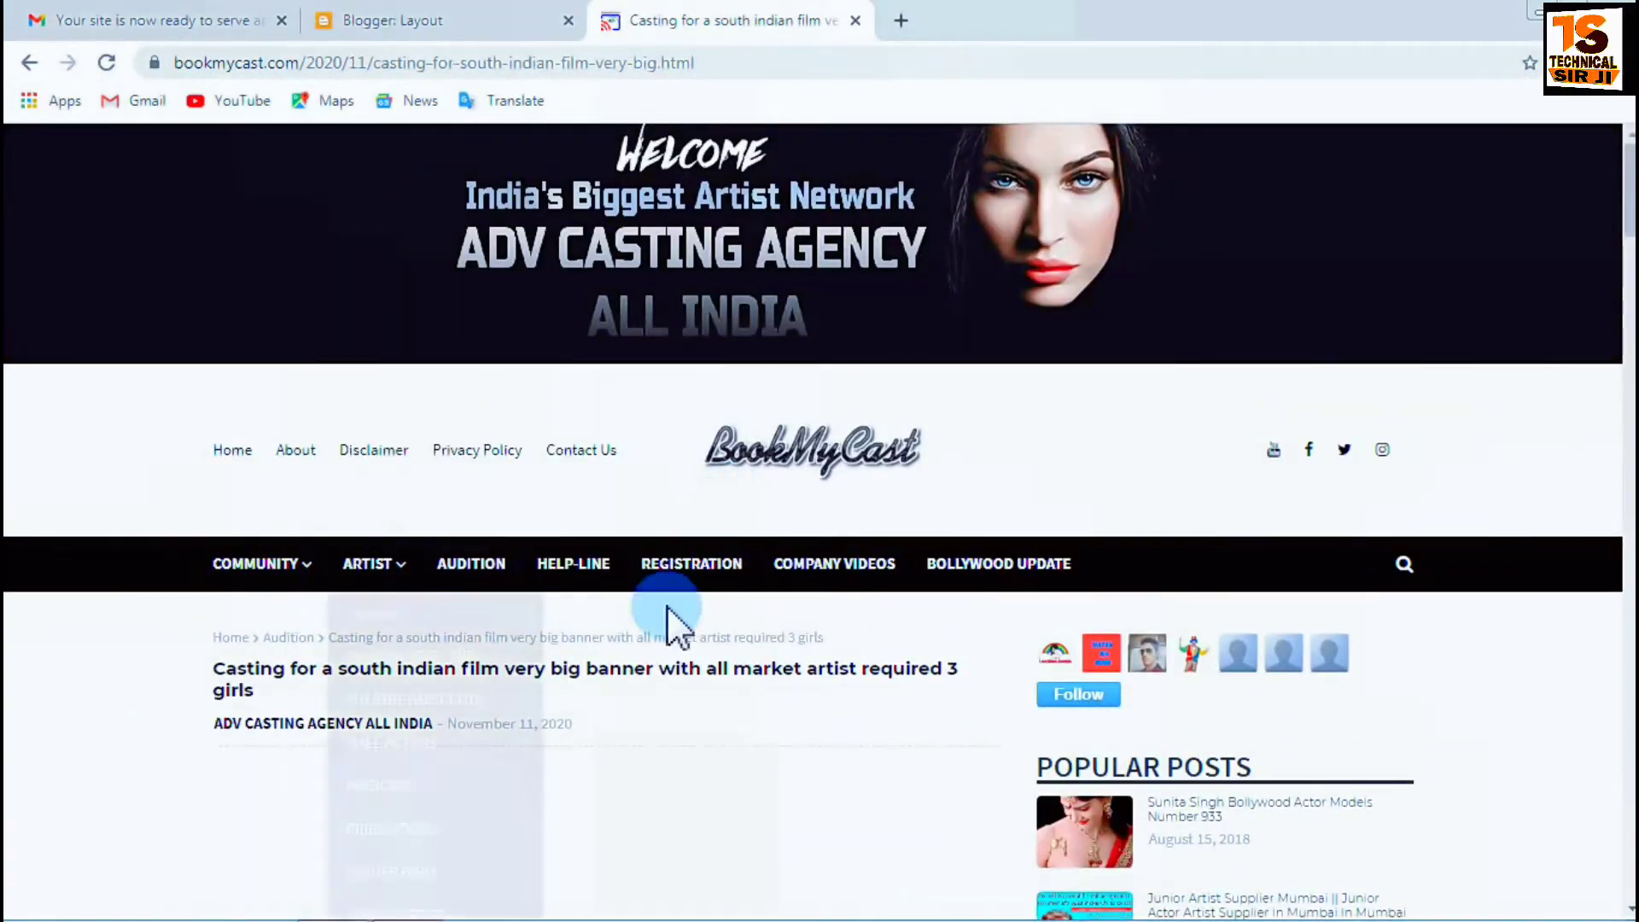
click(222, 448)
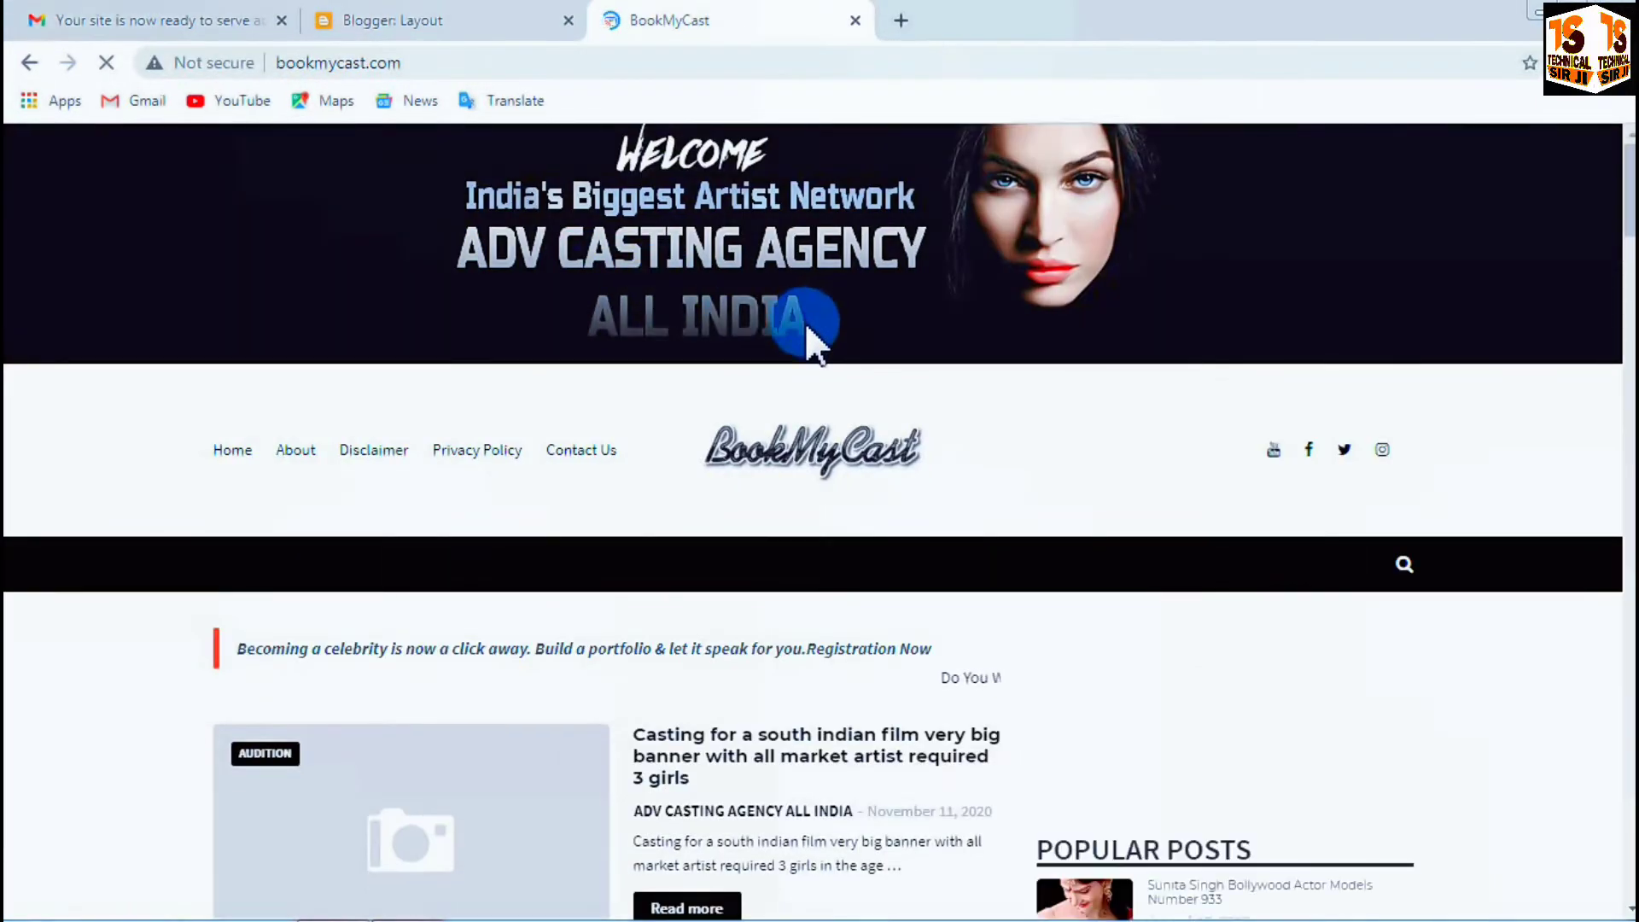
scroll(899, 494, down, 5)
scroll(1003, 546, down, 15)
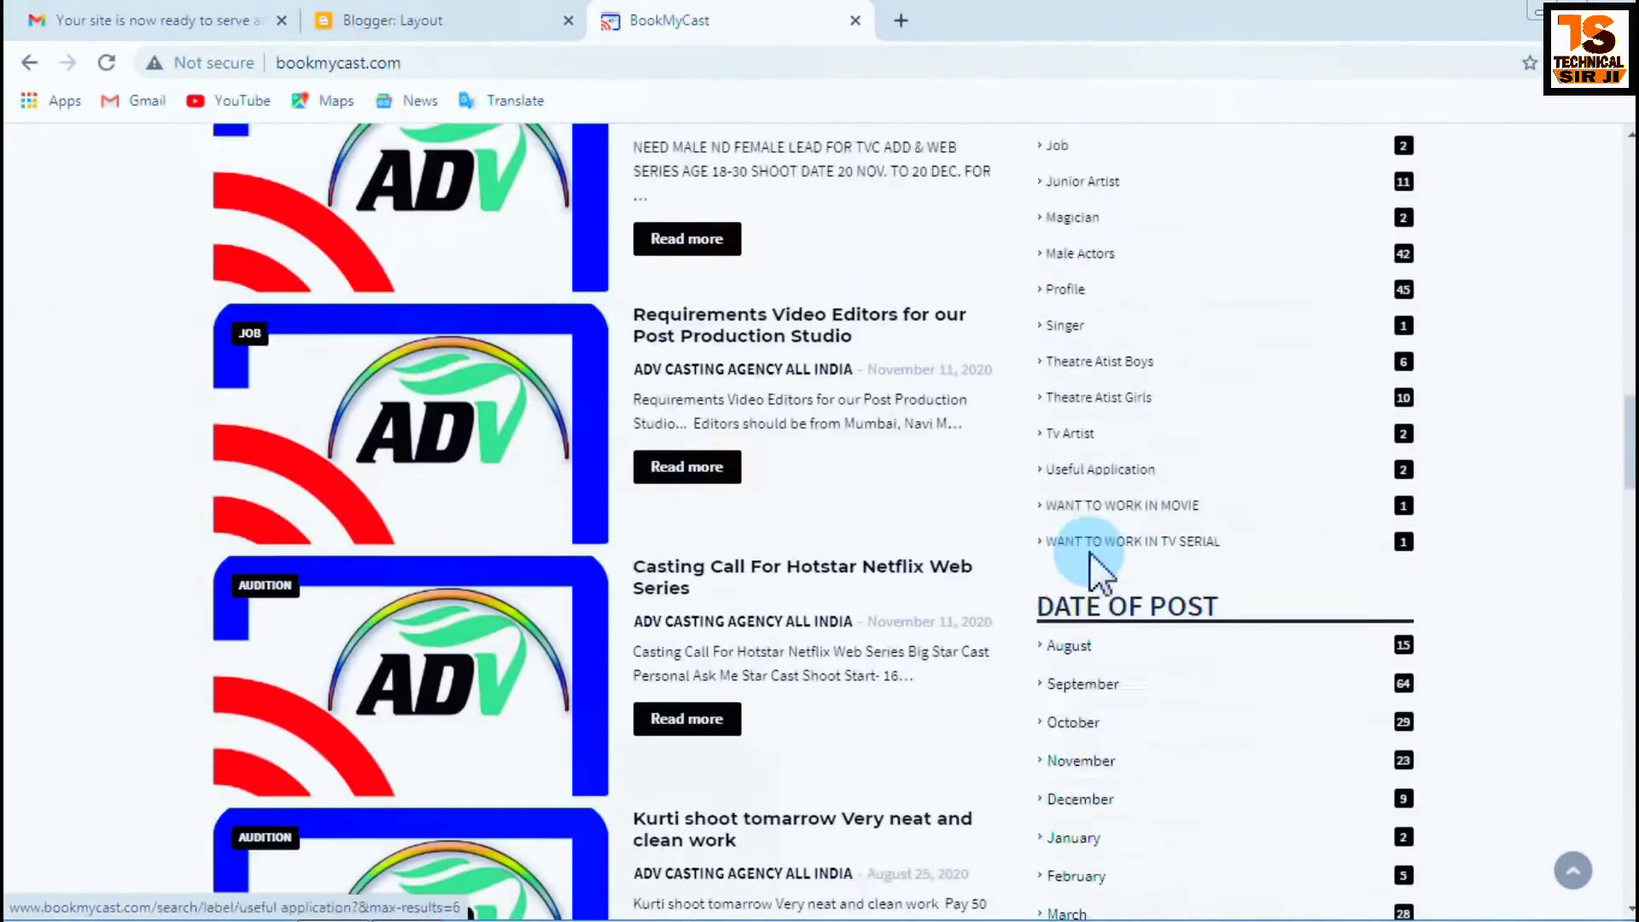
scroll(1203, 367, down, 5)
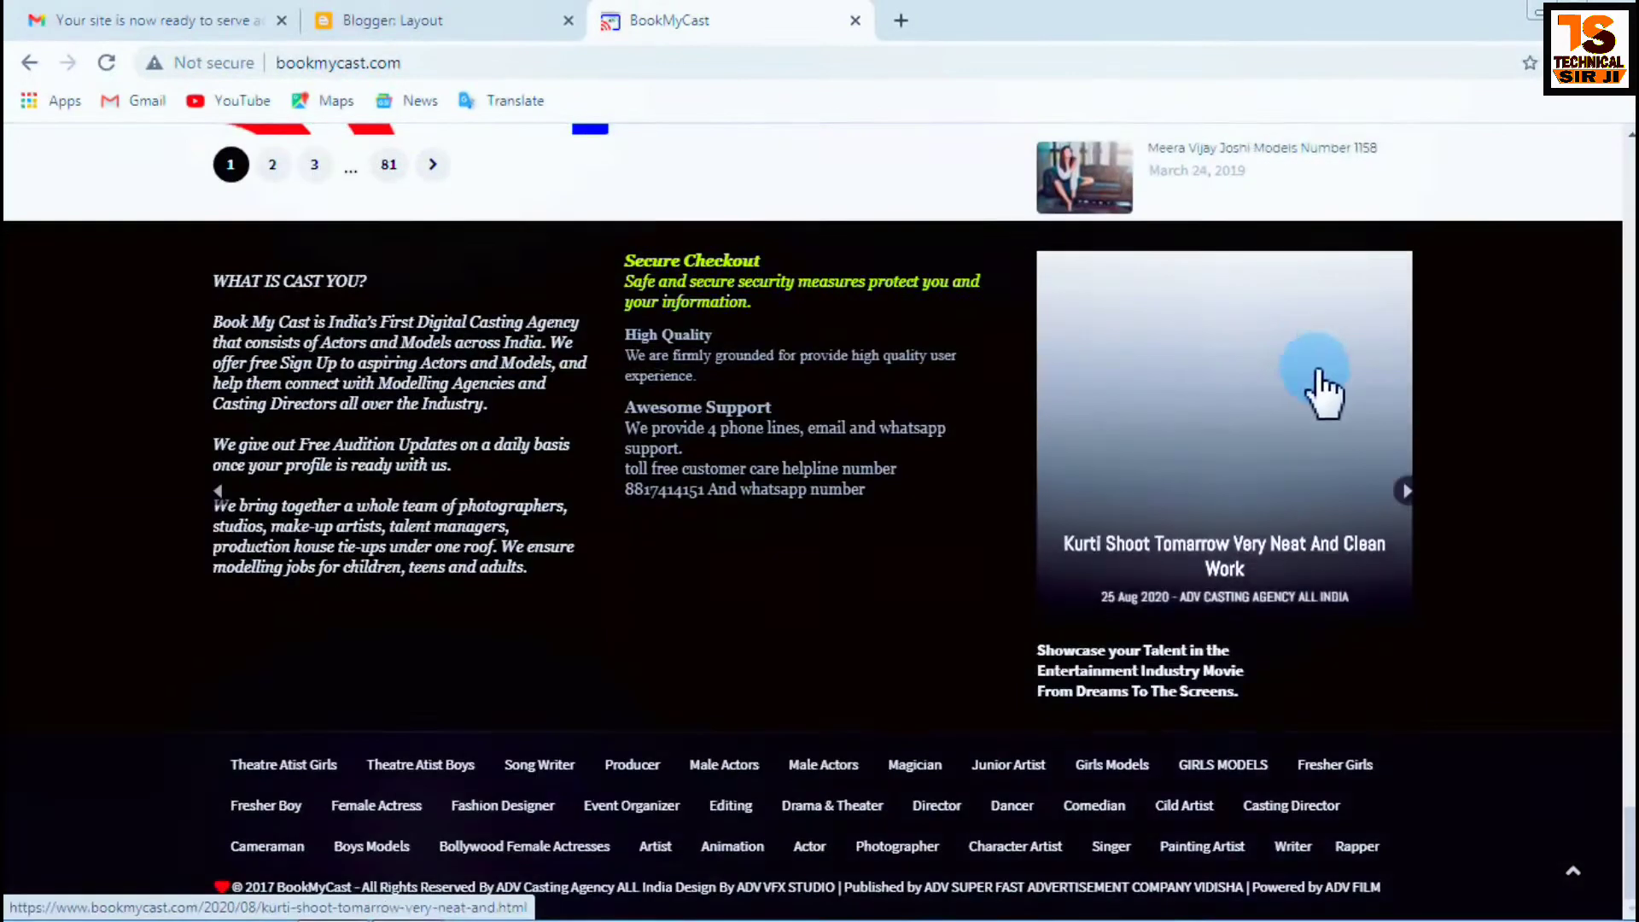
scroll(1309, 384, up, 5)
Open the blog's Posts page in Blogger and return to the live BookMyCast site.
click(527, 24)
scroll(1417, 760, down, 3)
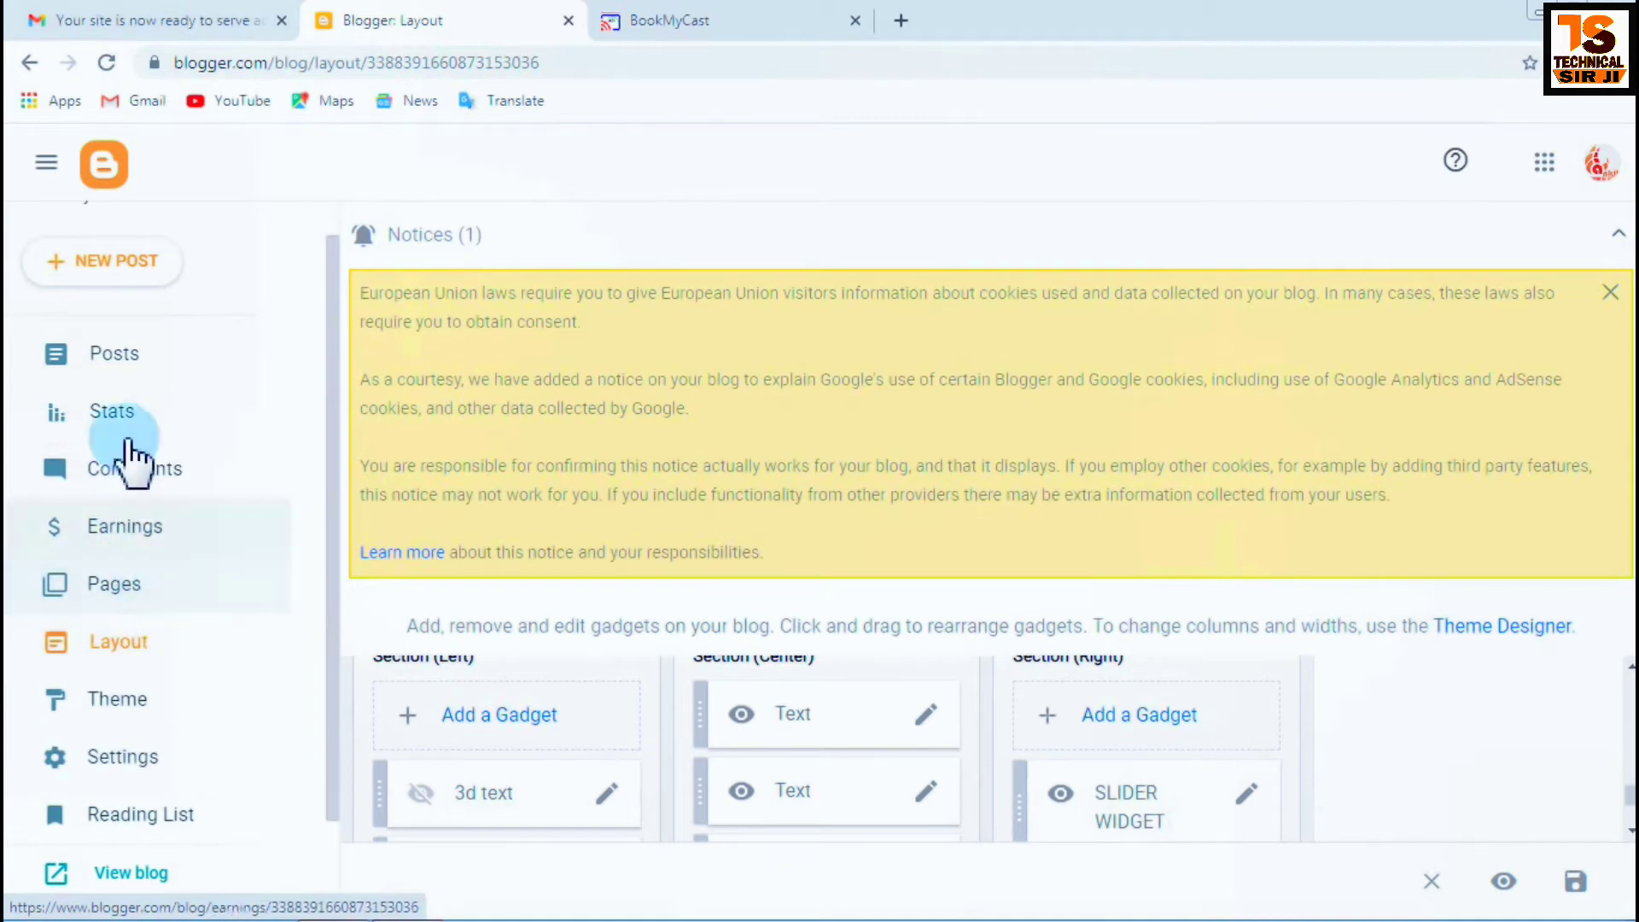
click(121, 349)
click(683, 23)
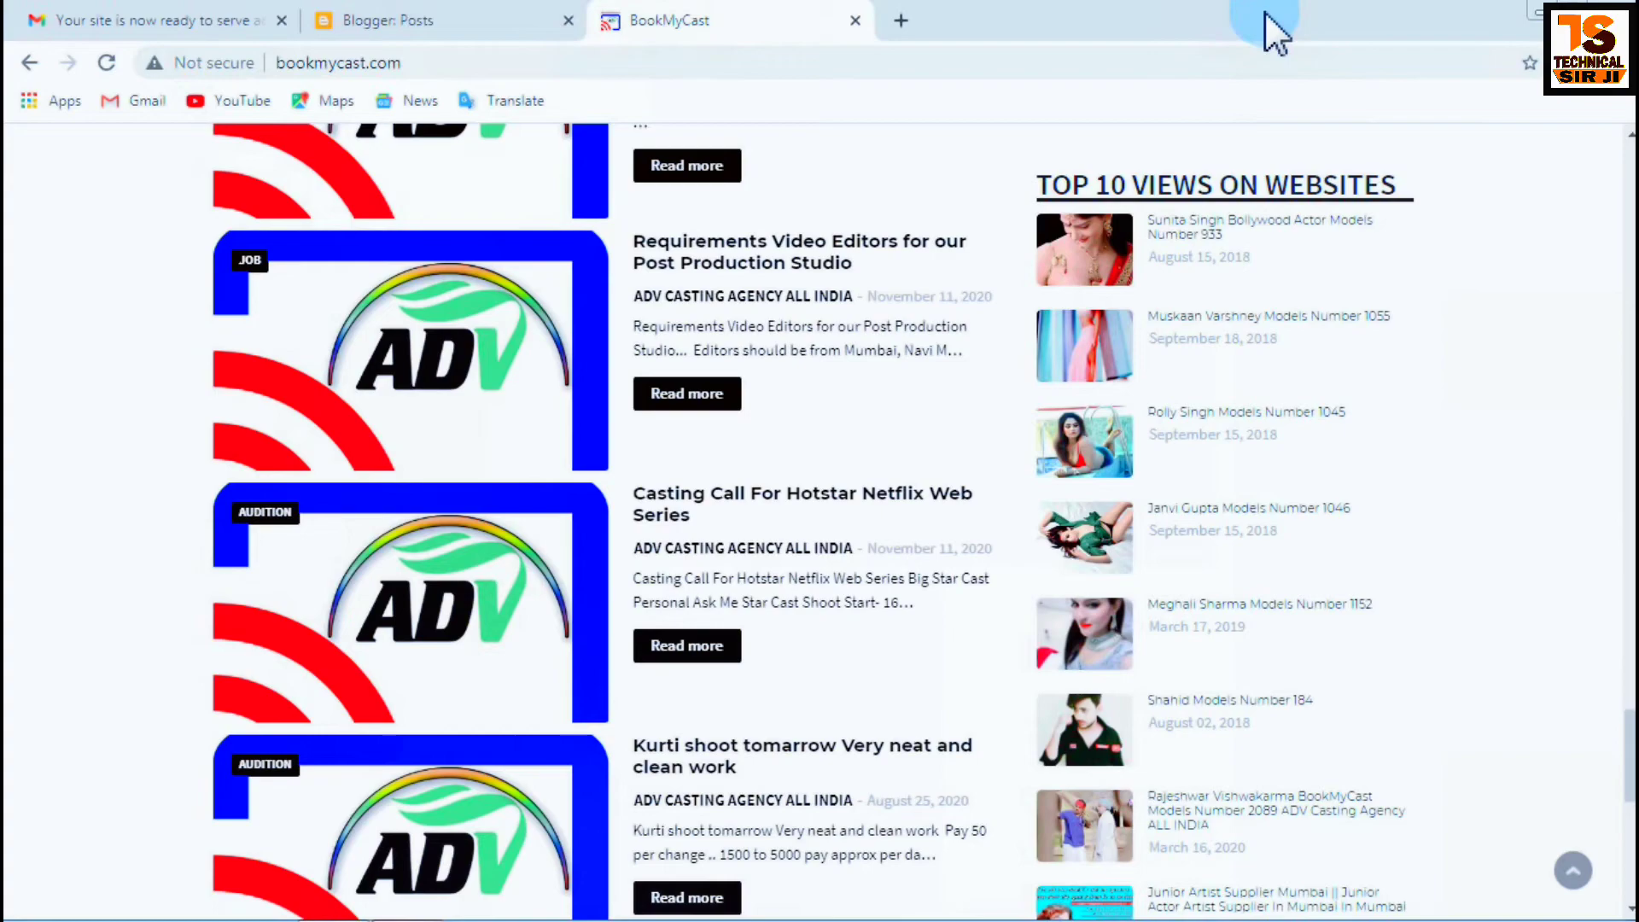
Open a new incognito window.
key(ctrl+shift+n)
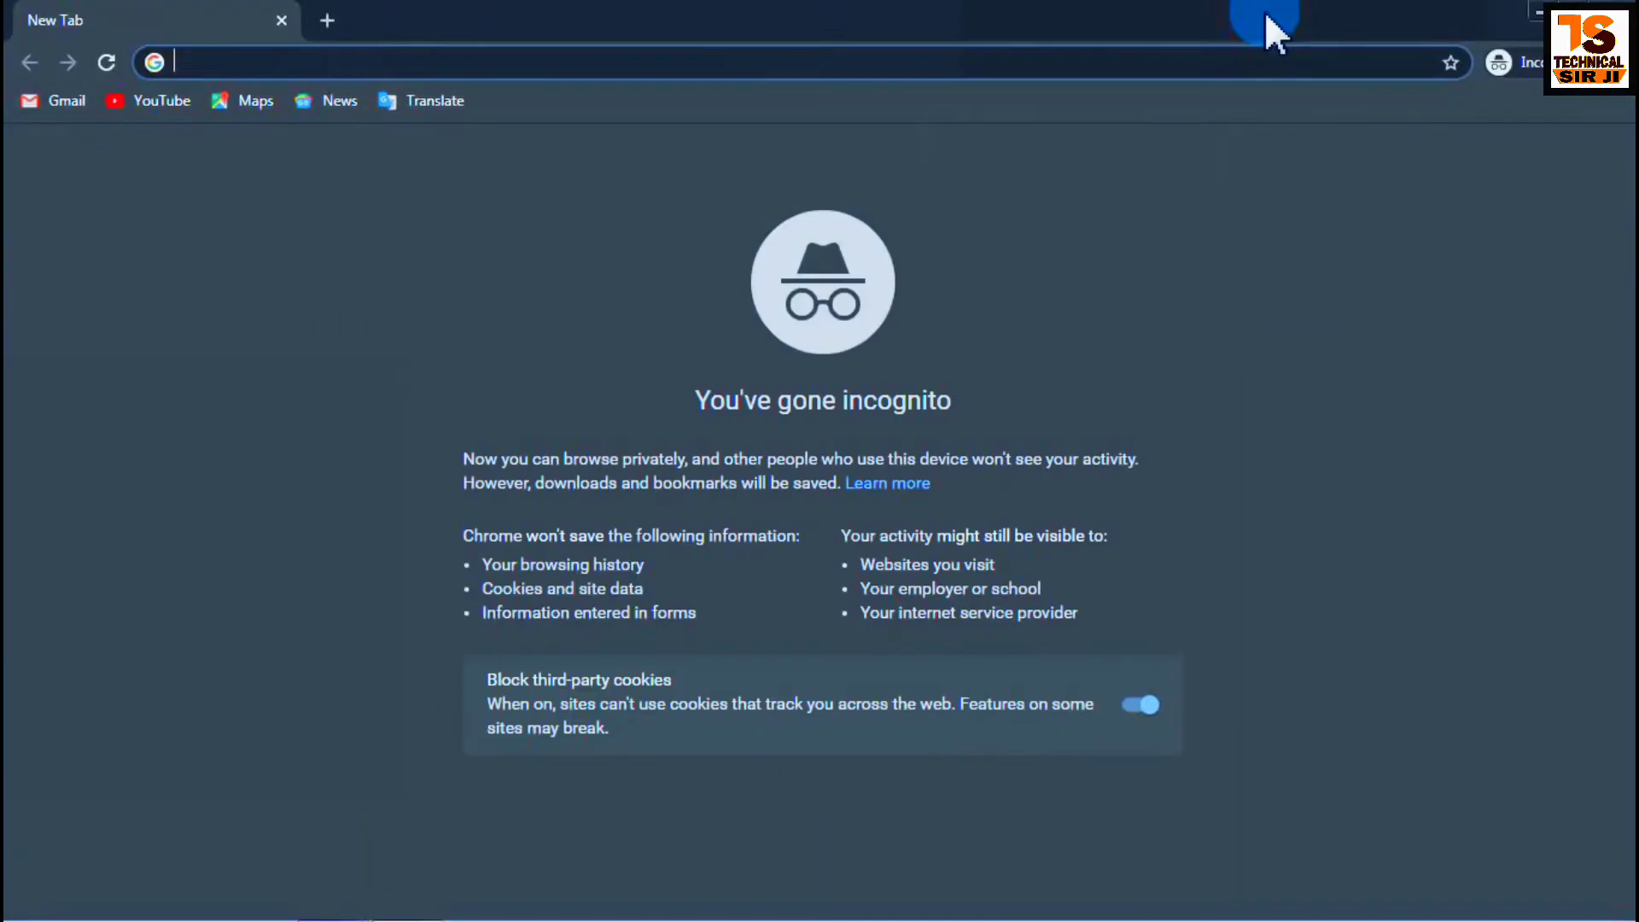
click(446, 95)
click(105, 62)
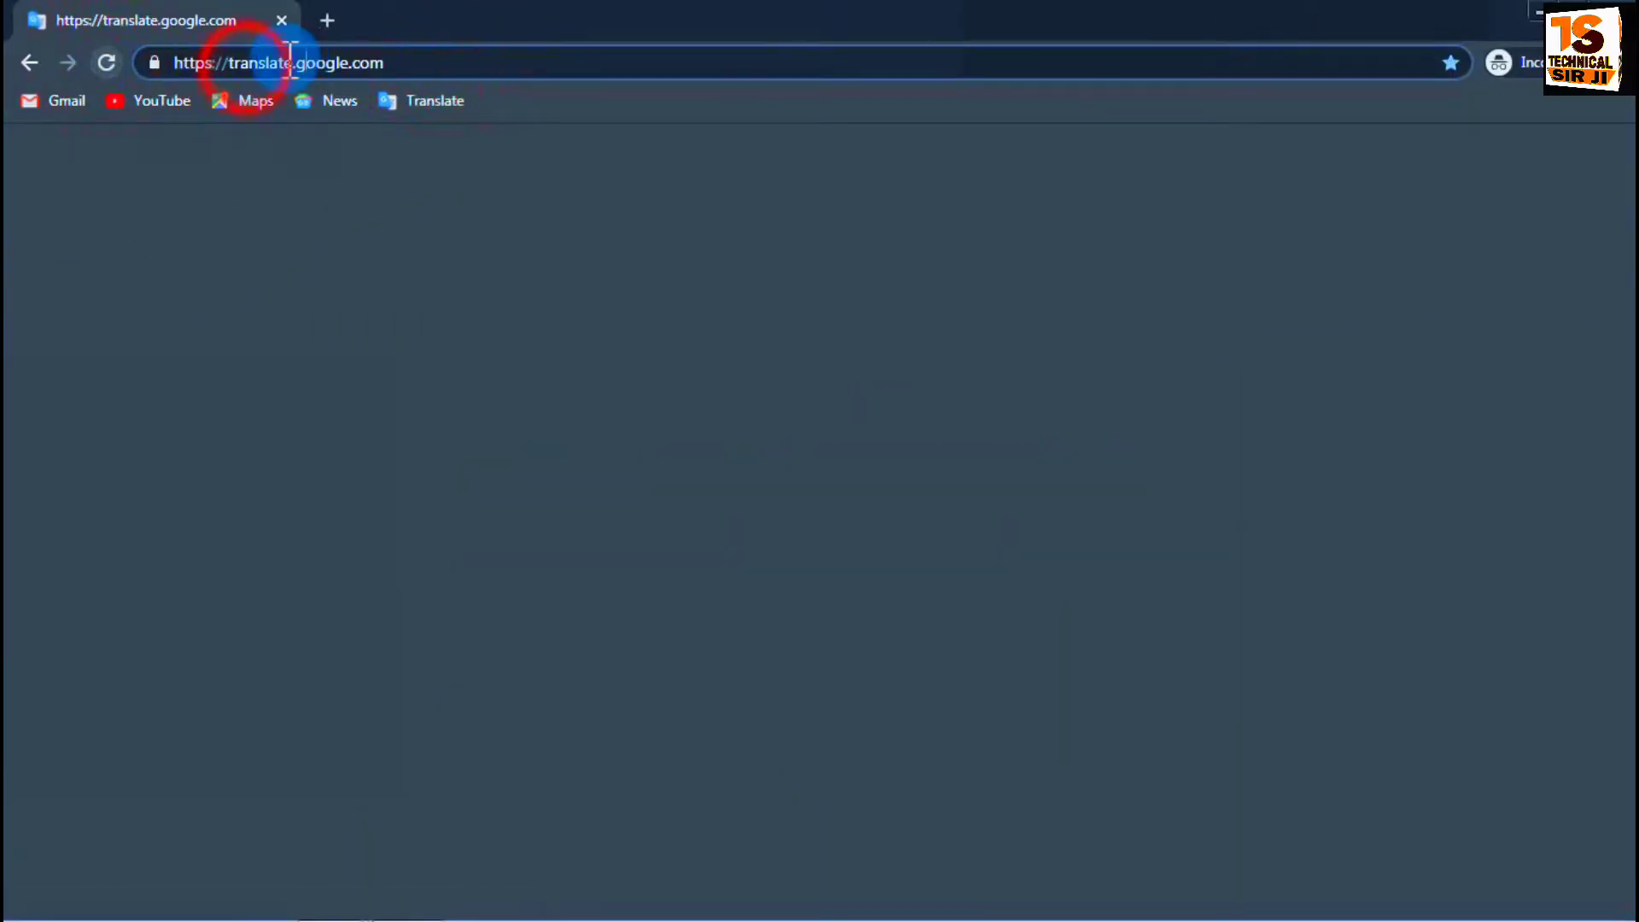
click(29, 63)
click(243, 61)
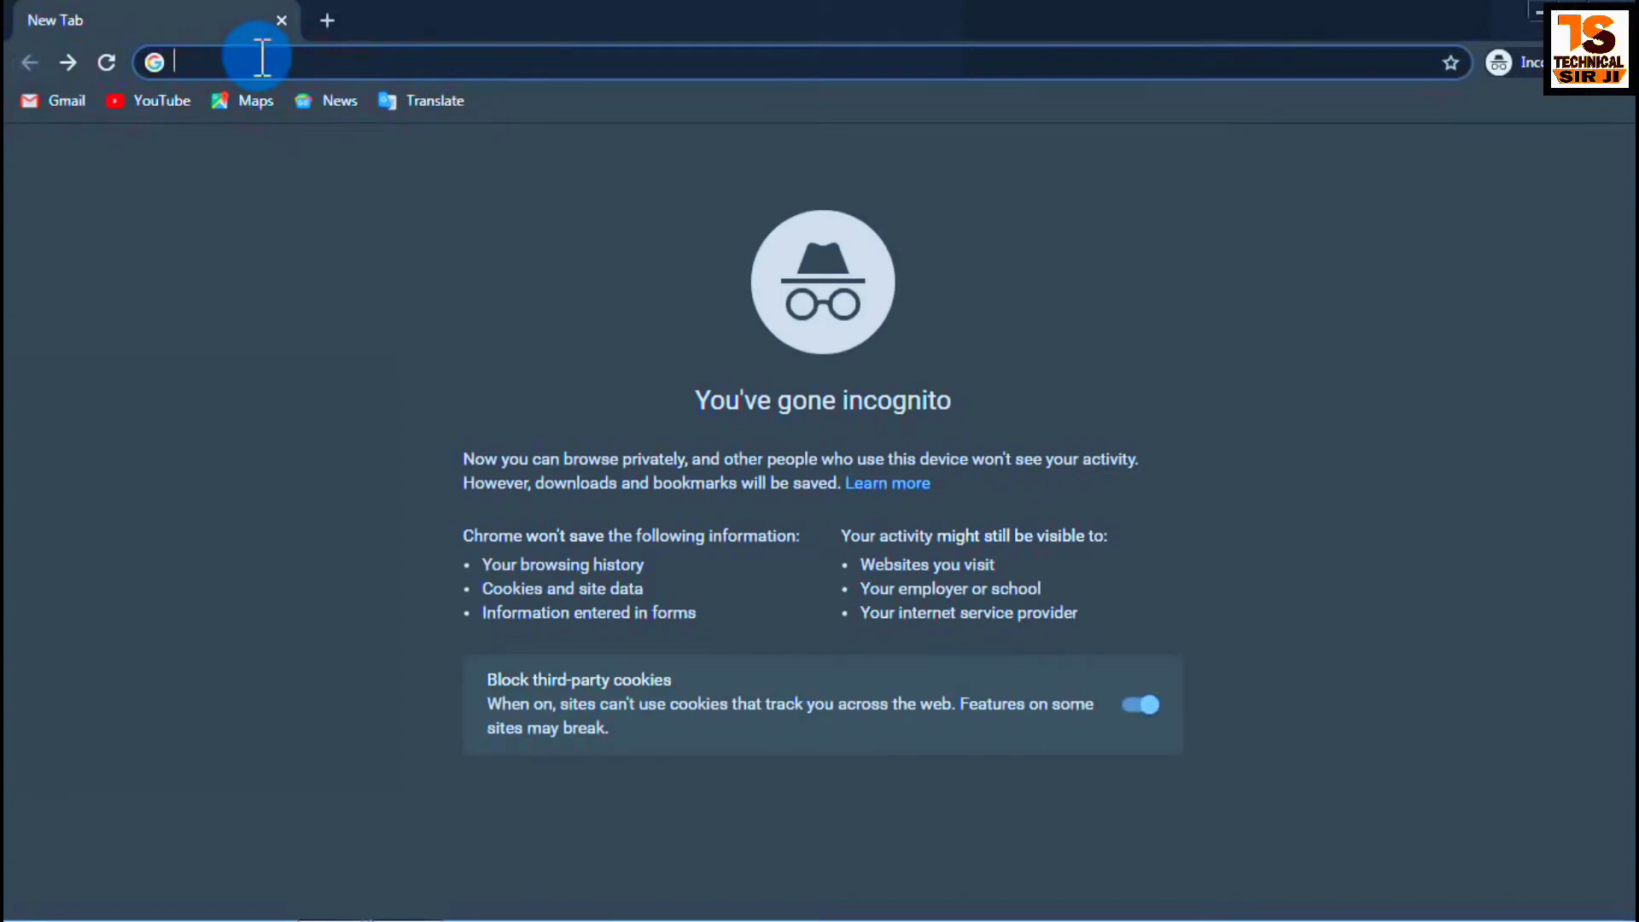
text(www)
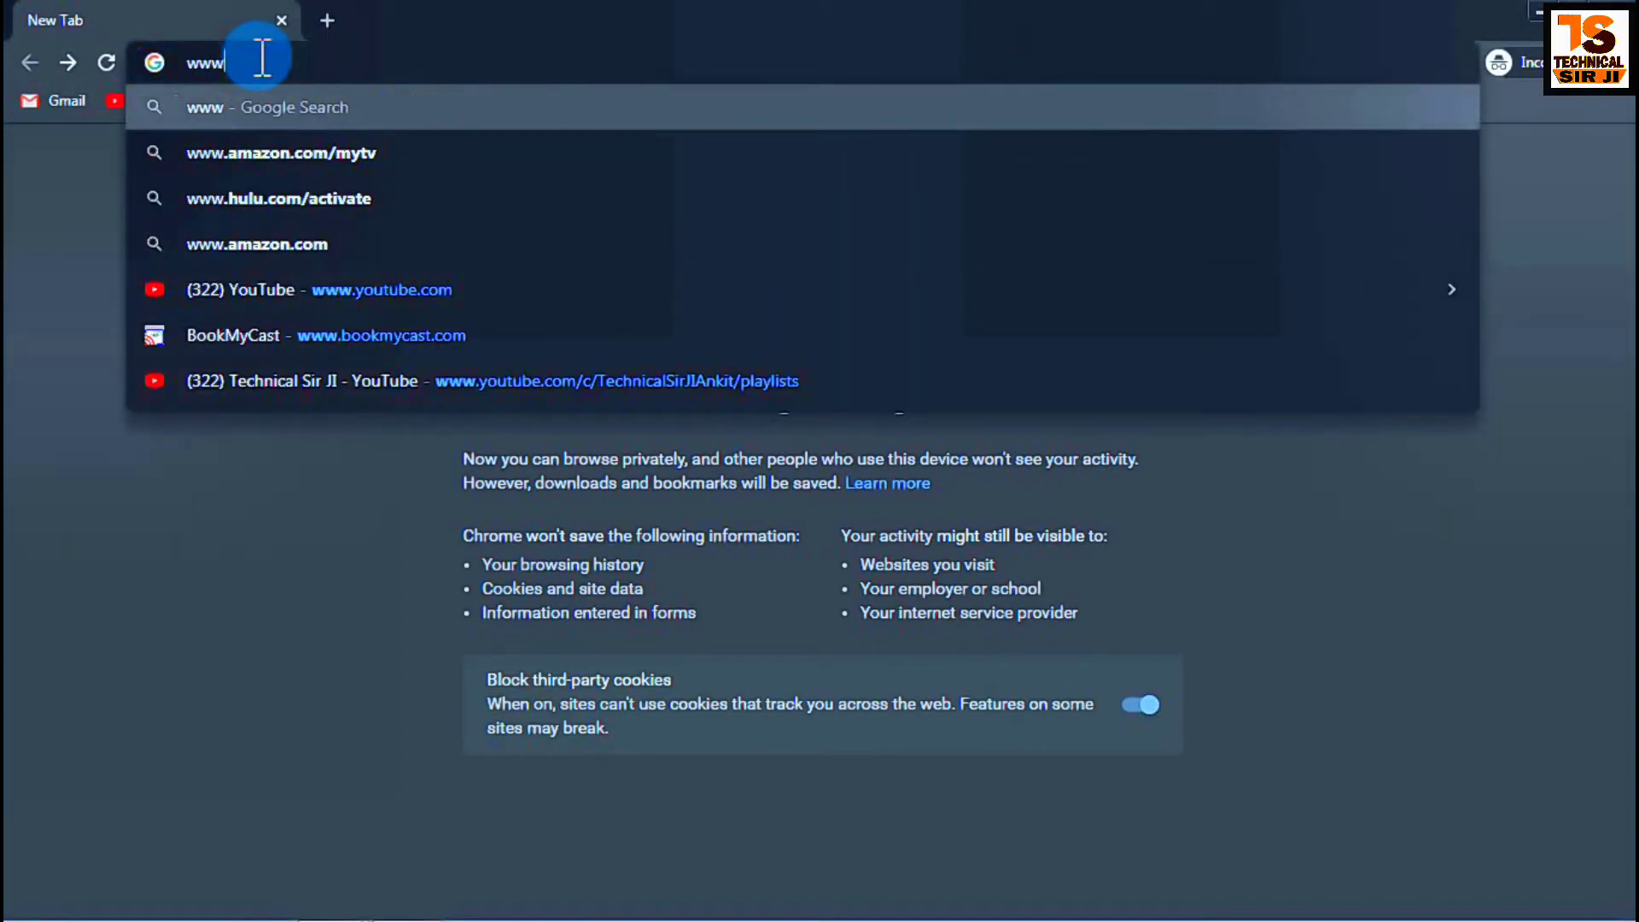
text(.bookmyca)
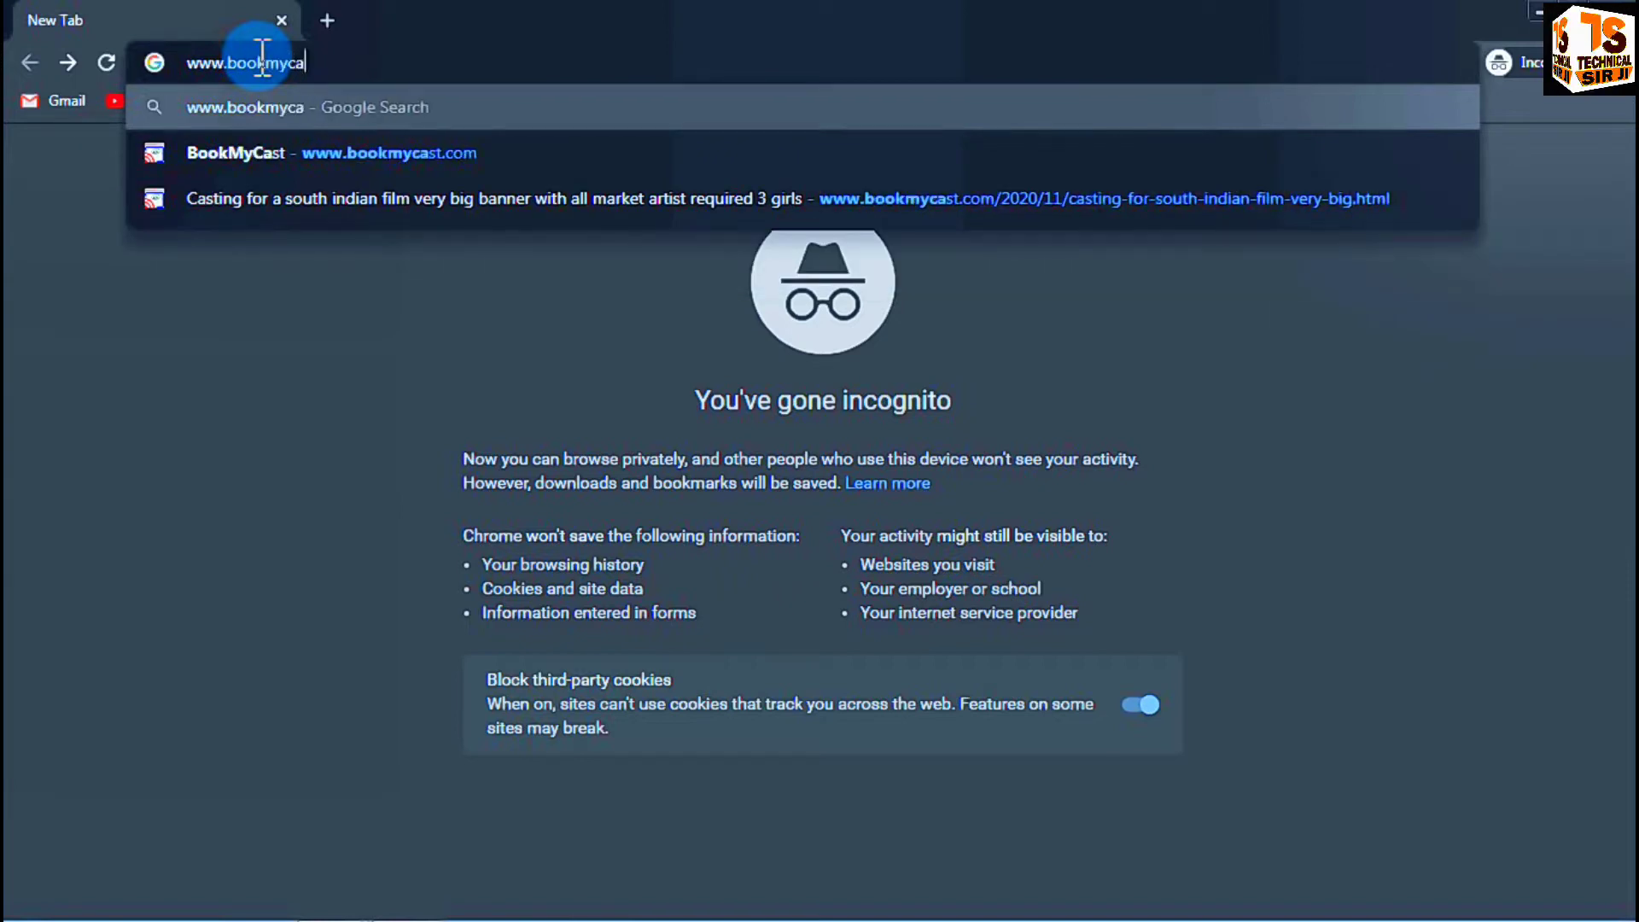
text(st.)
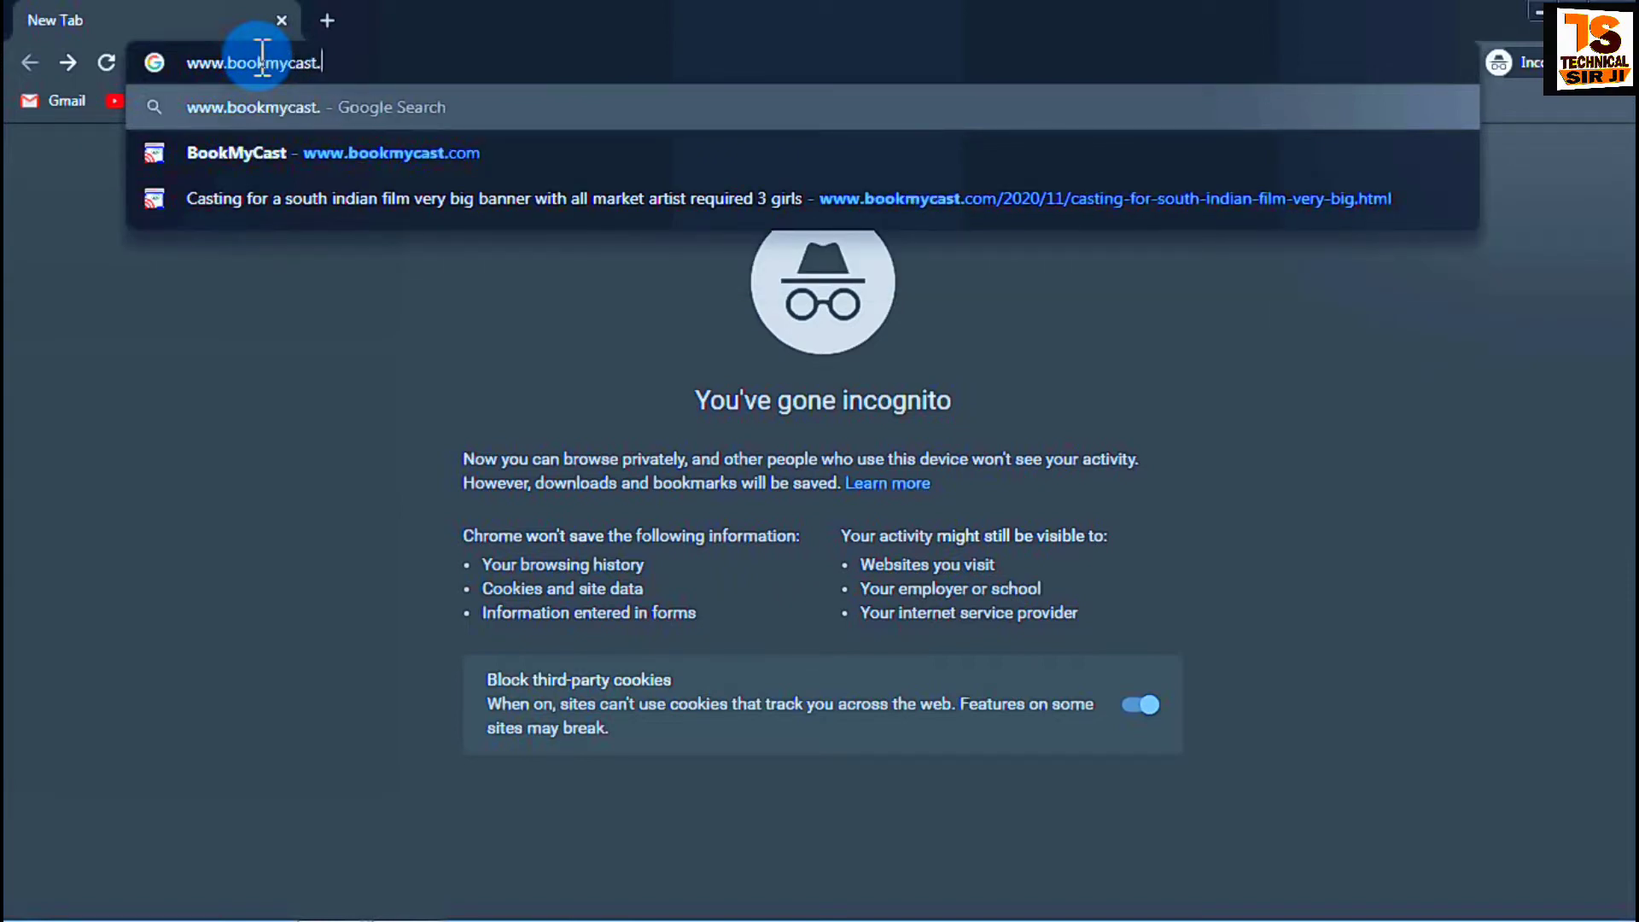
text(com)
key(Return)
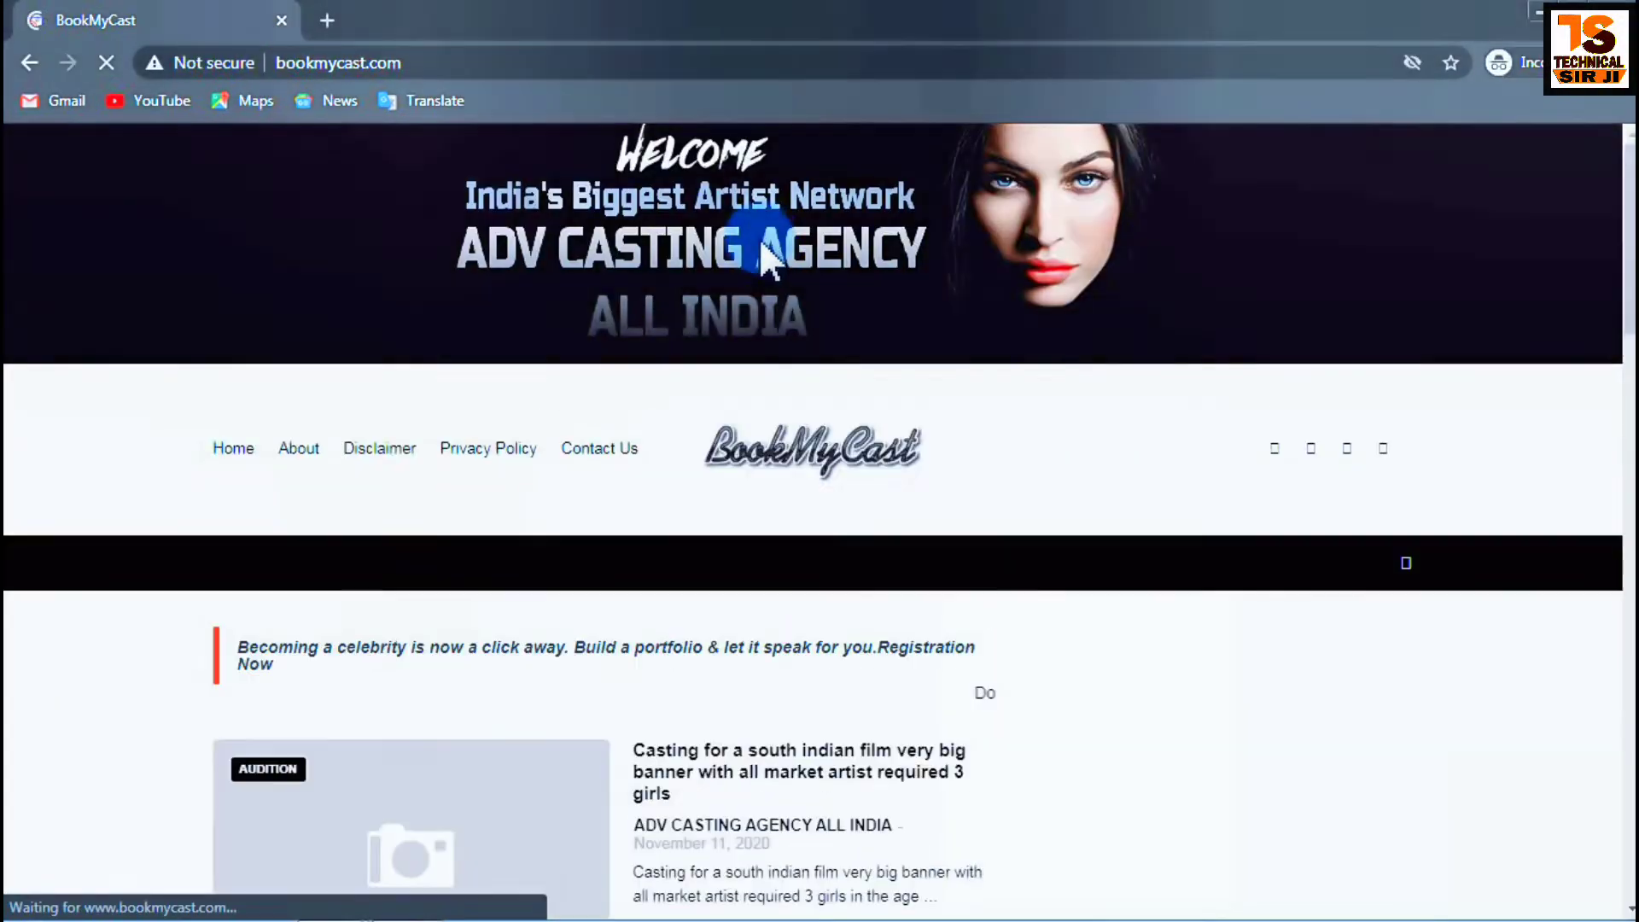
Examine the home page in the incognito window for ads within the post list and just above the footer.
scroll(755, 500, down, 4)
scroll(755, 499, up, 3)
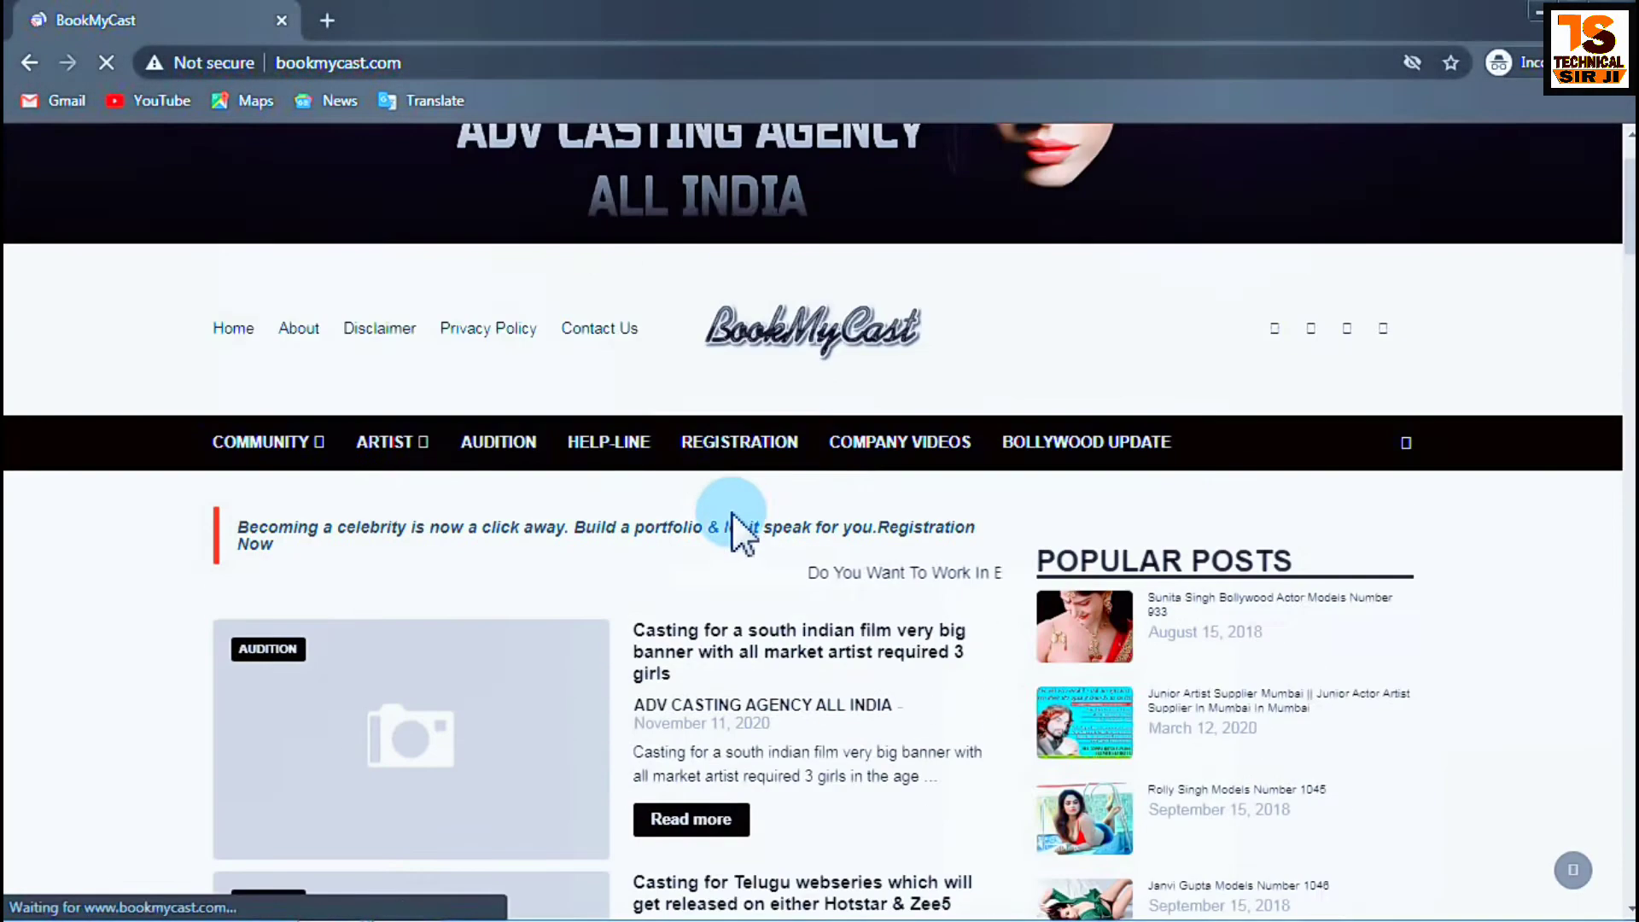
scroll(724, 512, down, 15)
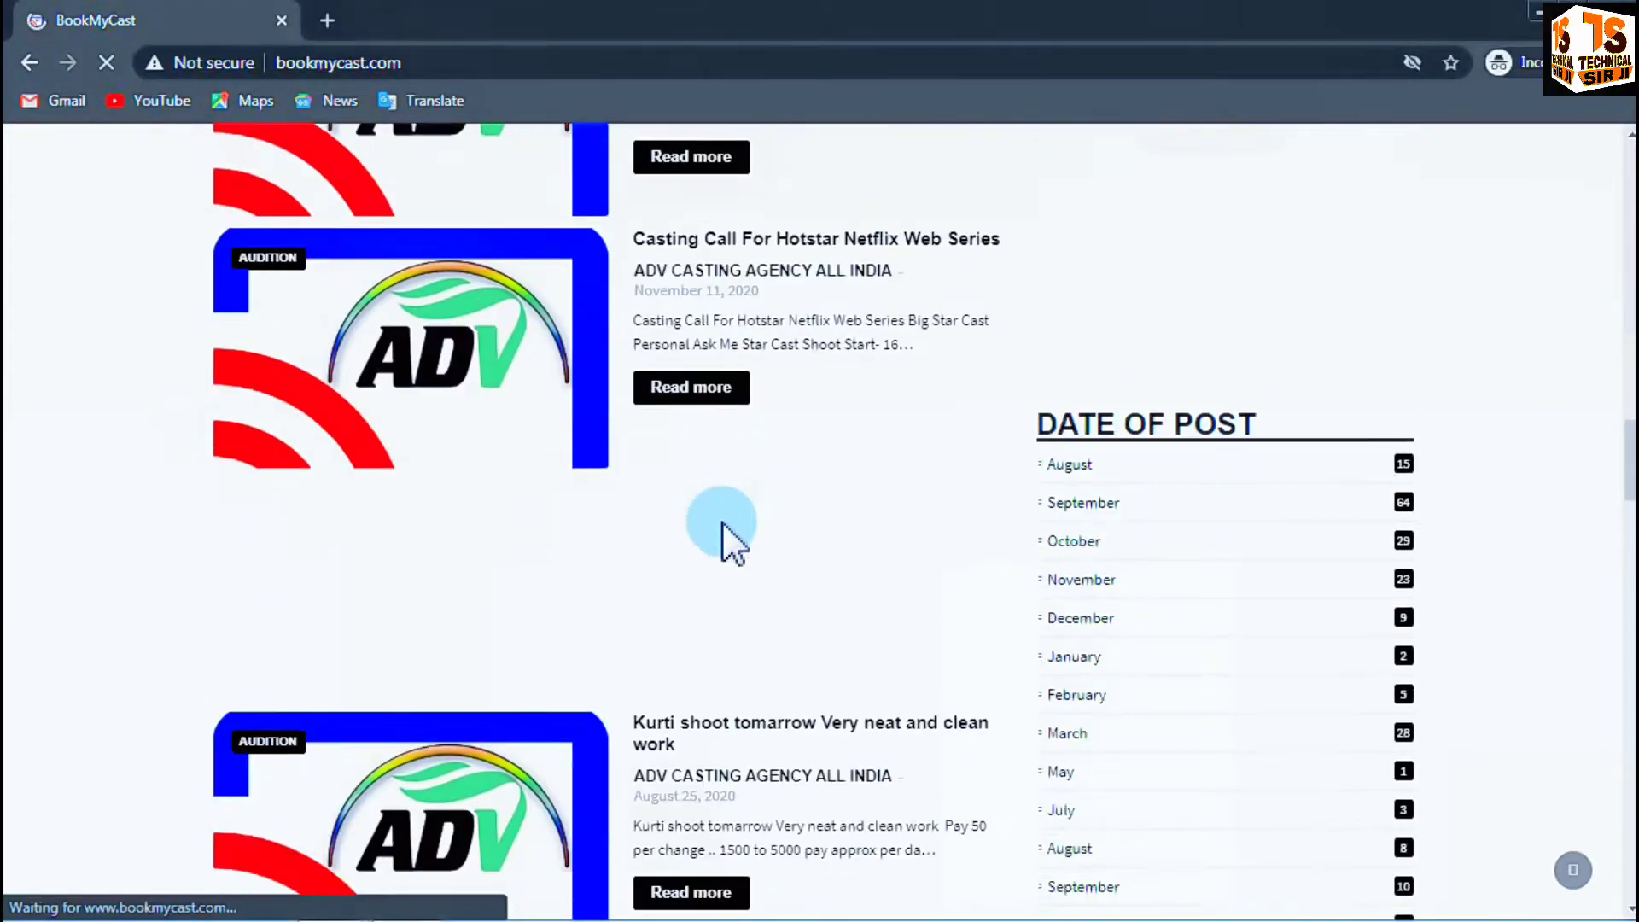
scroll(722, 521, down, 2)
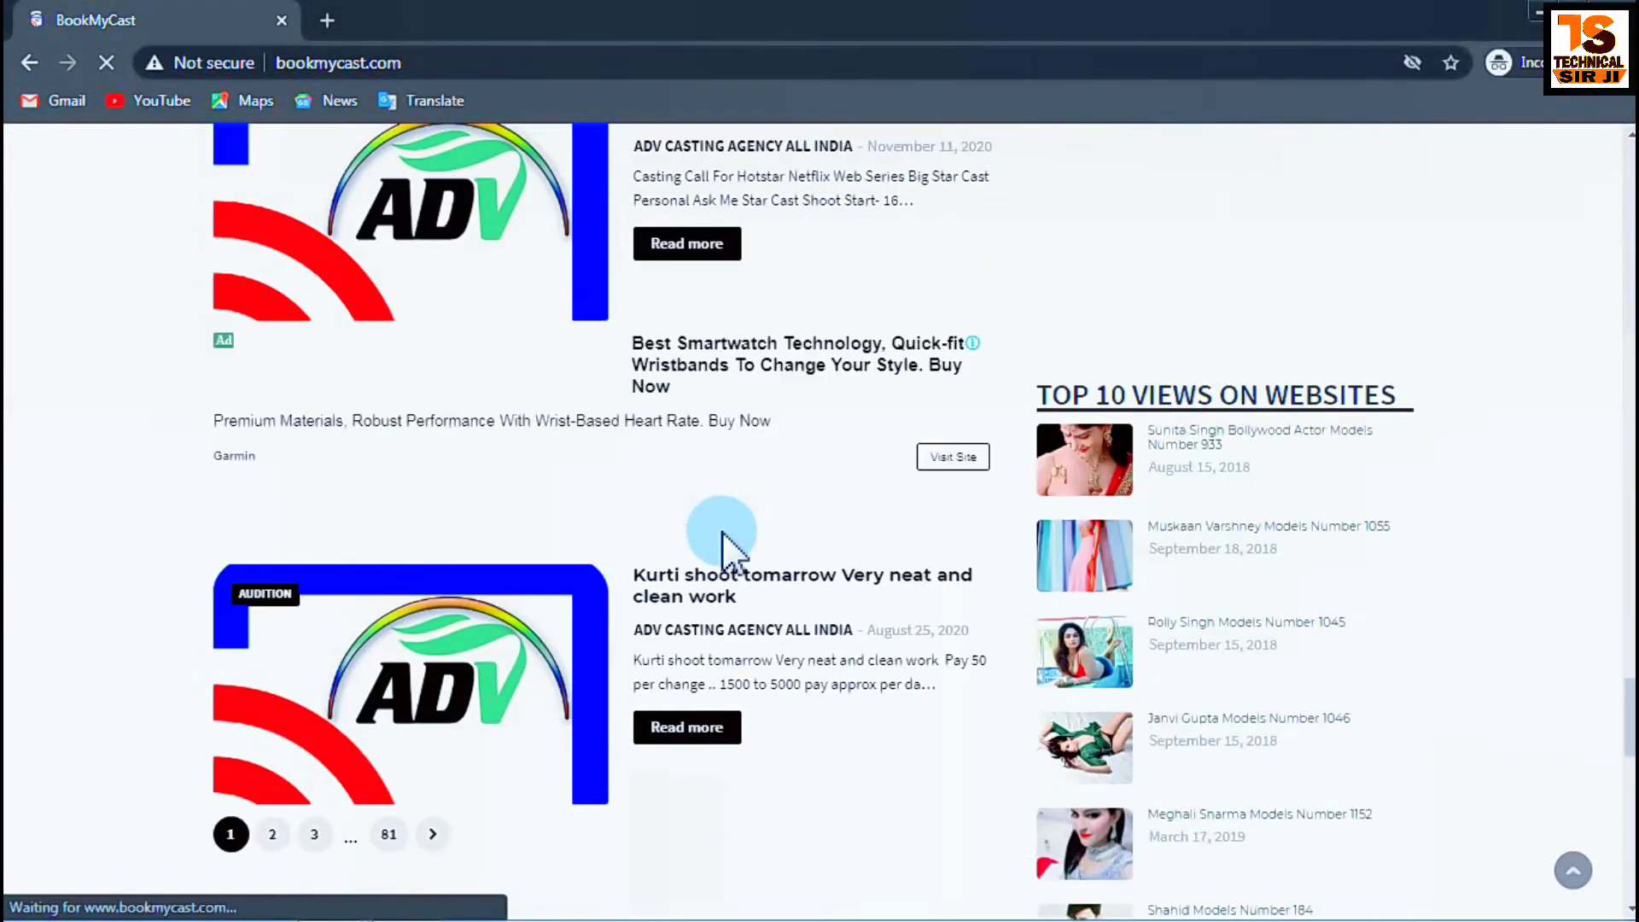
scroll(721, 546, down, 10)
scroll(725, 596, up, 7)
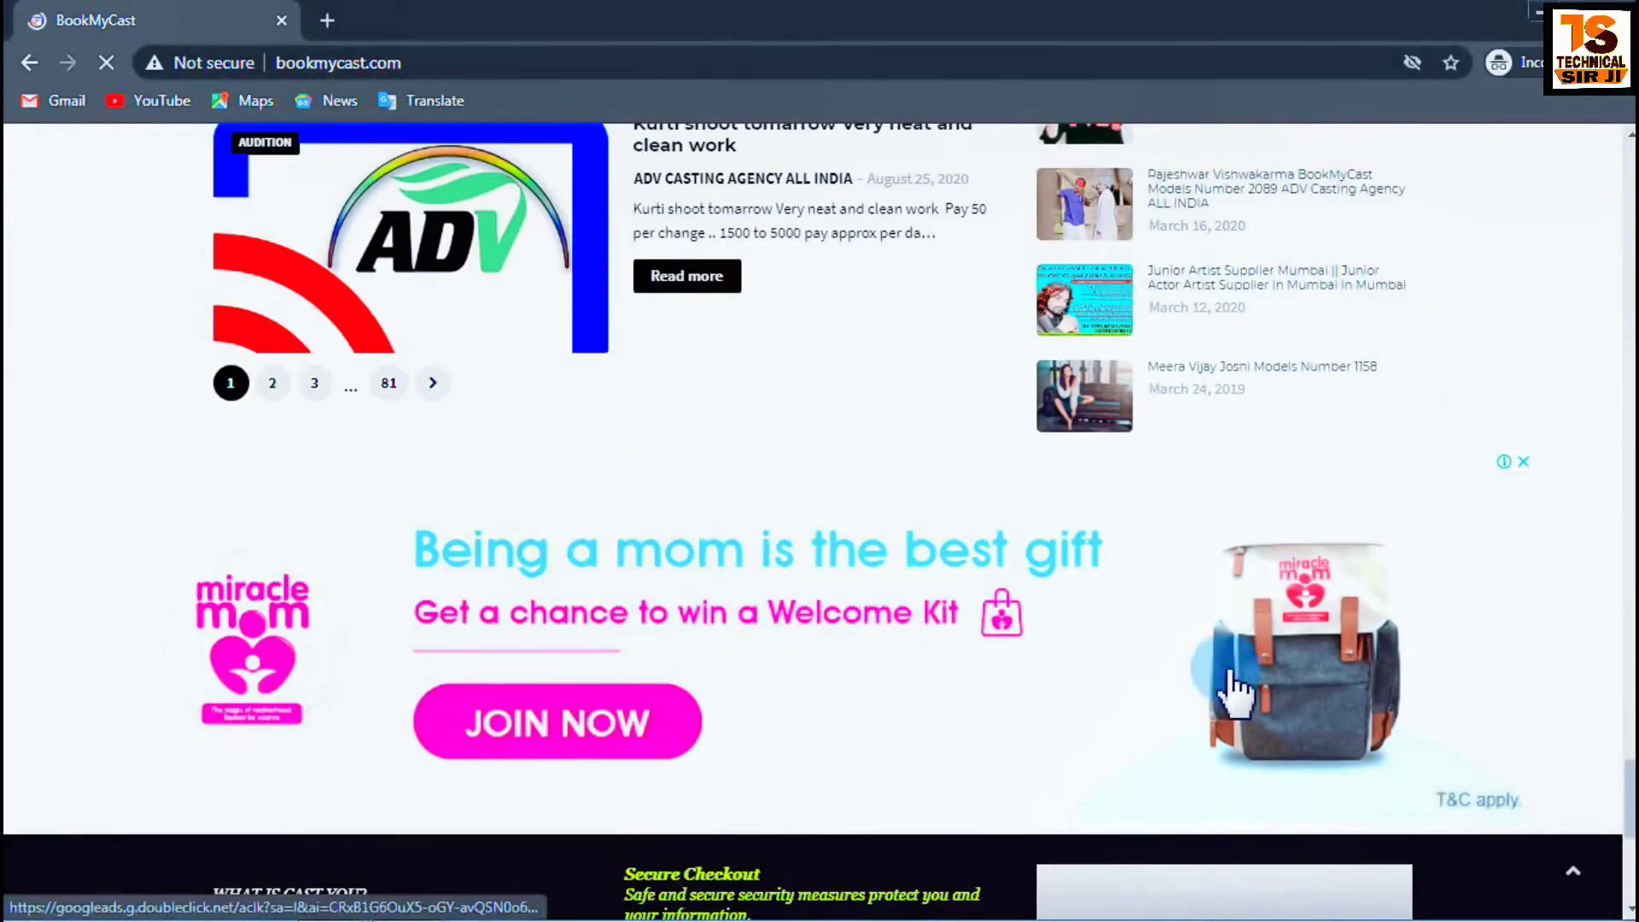
scroll(1131, 589, down, 2)
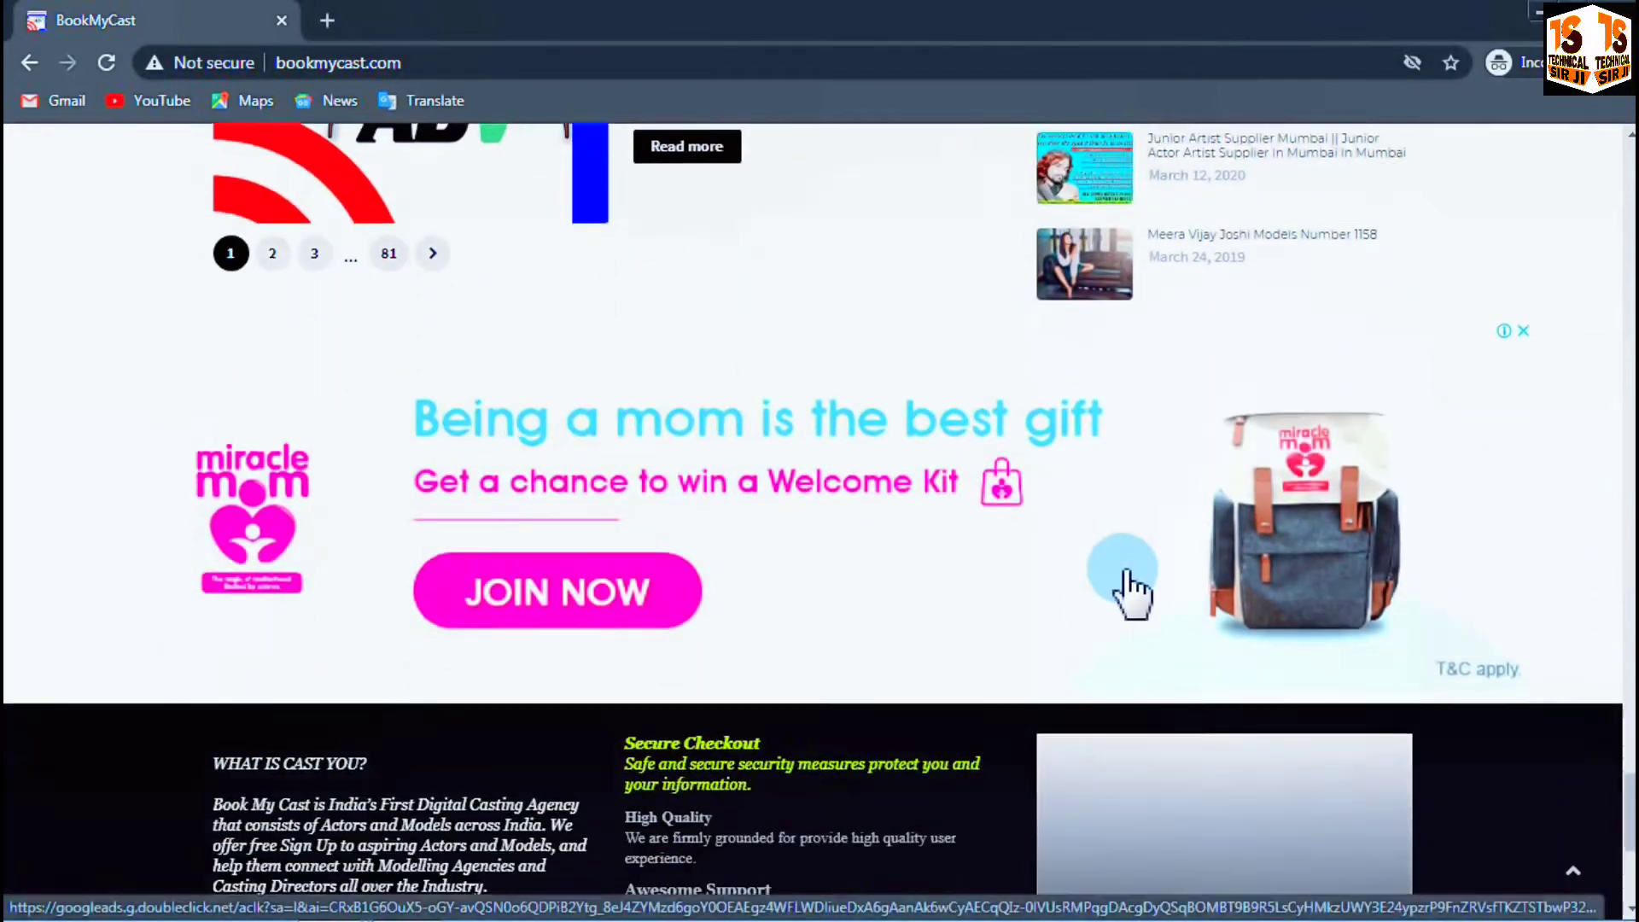
scroll(1131, 589, down, 3)
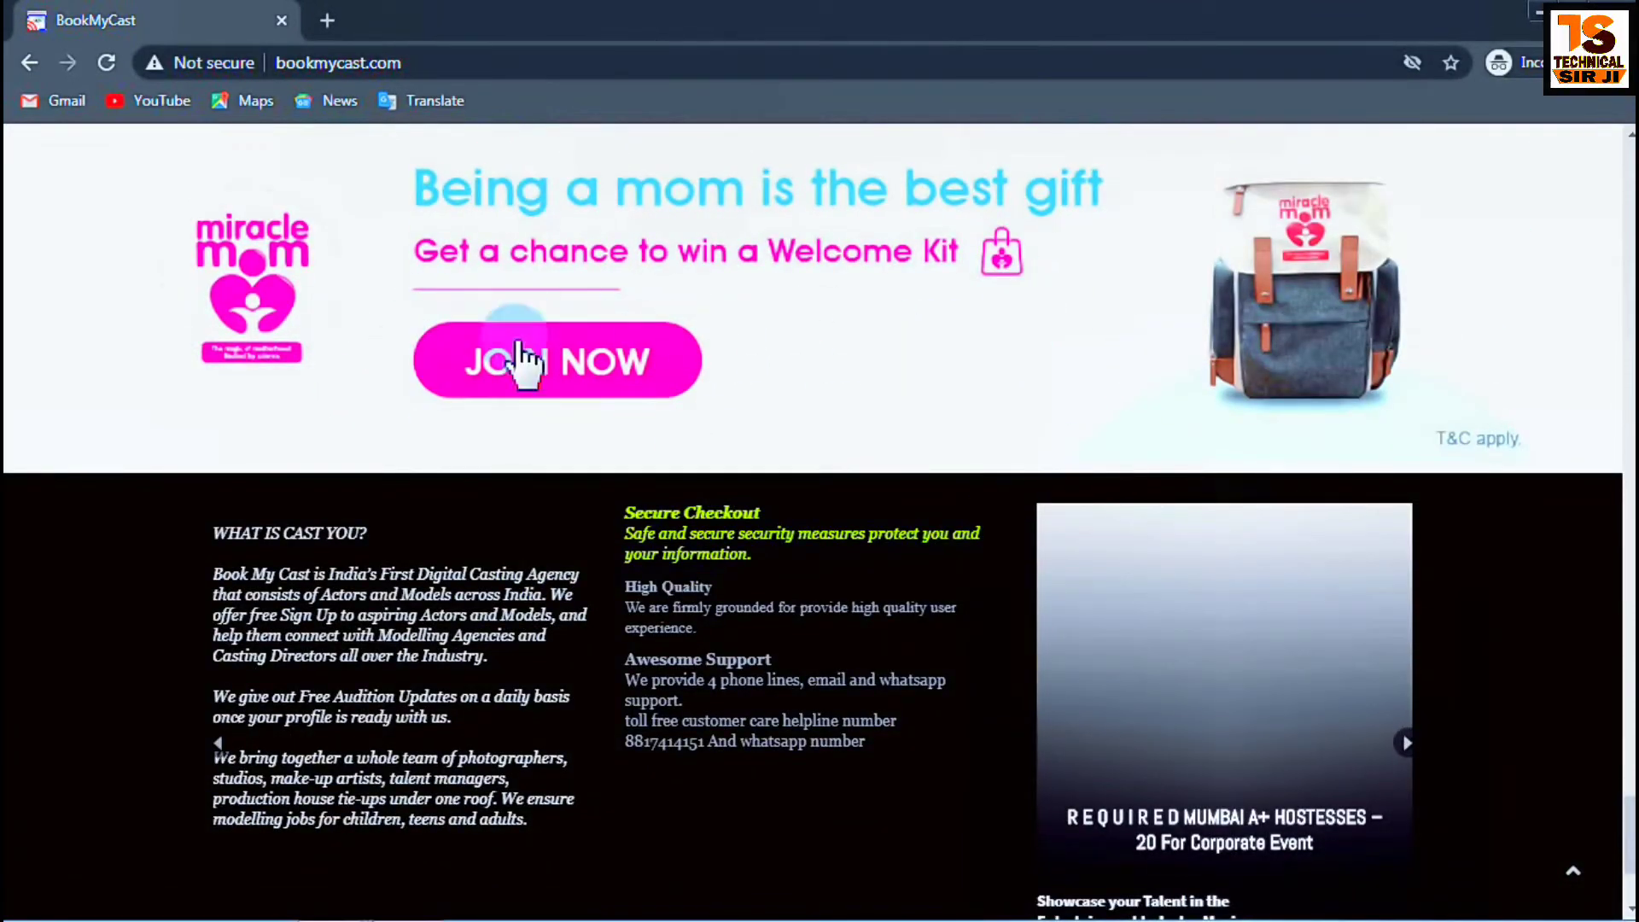
scroll(622, 501, up, 15)
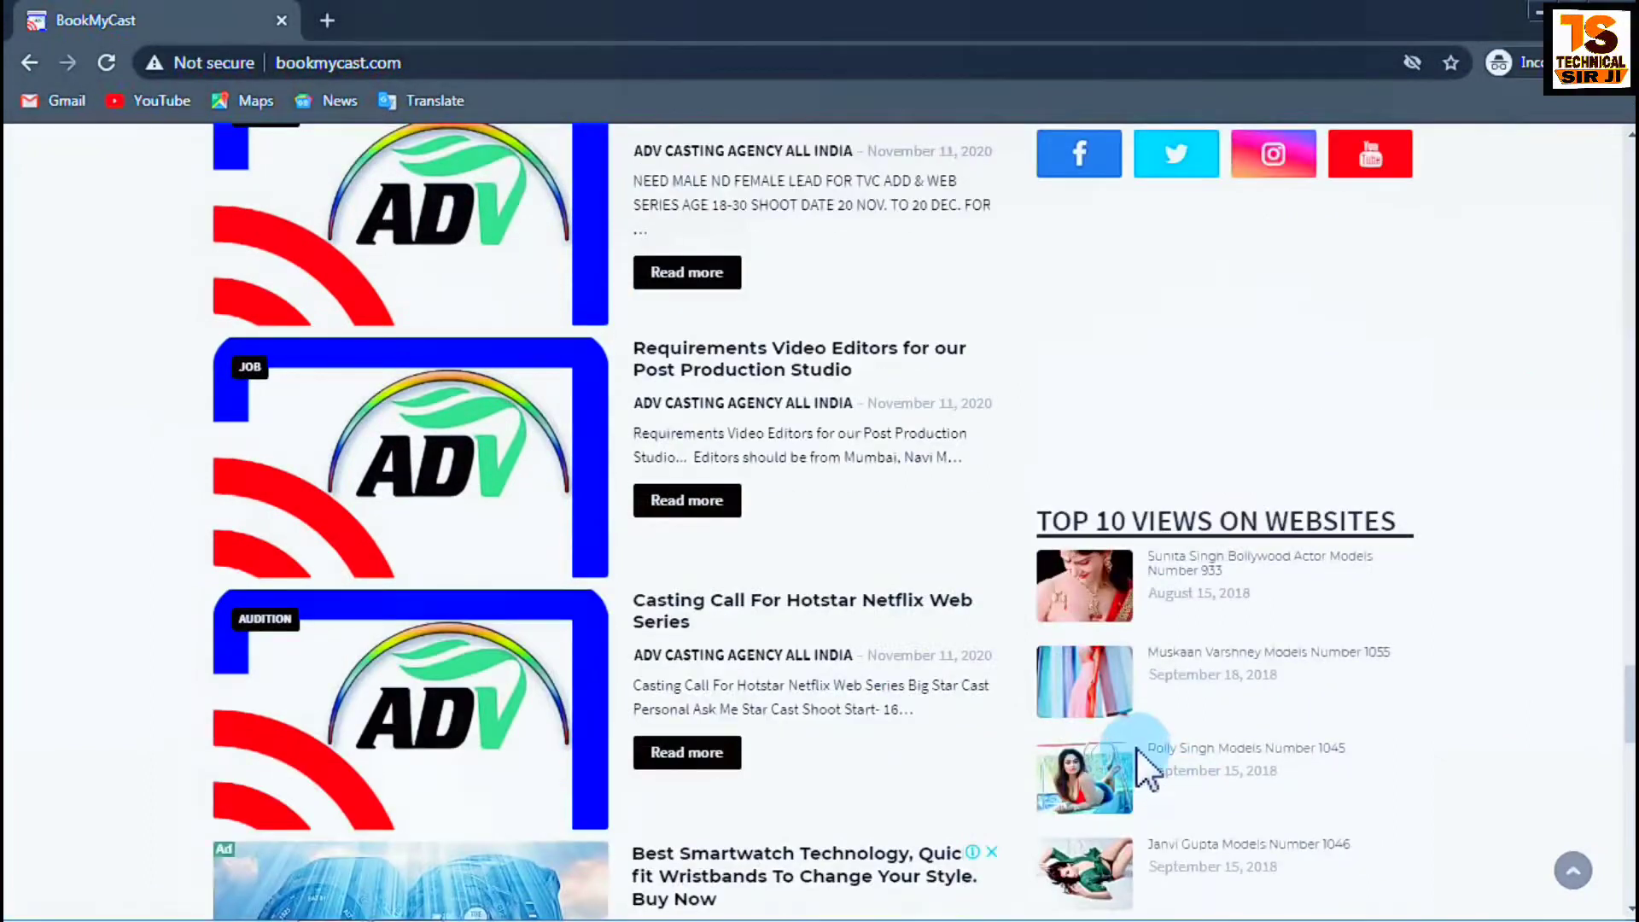
scroll(1058, 649, down, 5)
scroll(422, 527, down, 8)
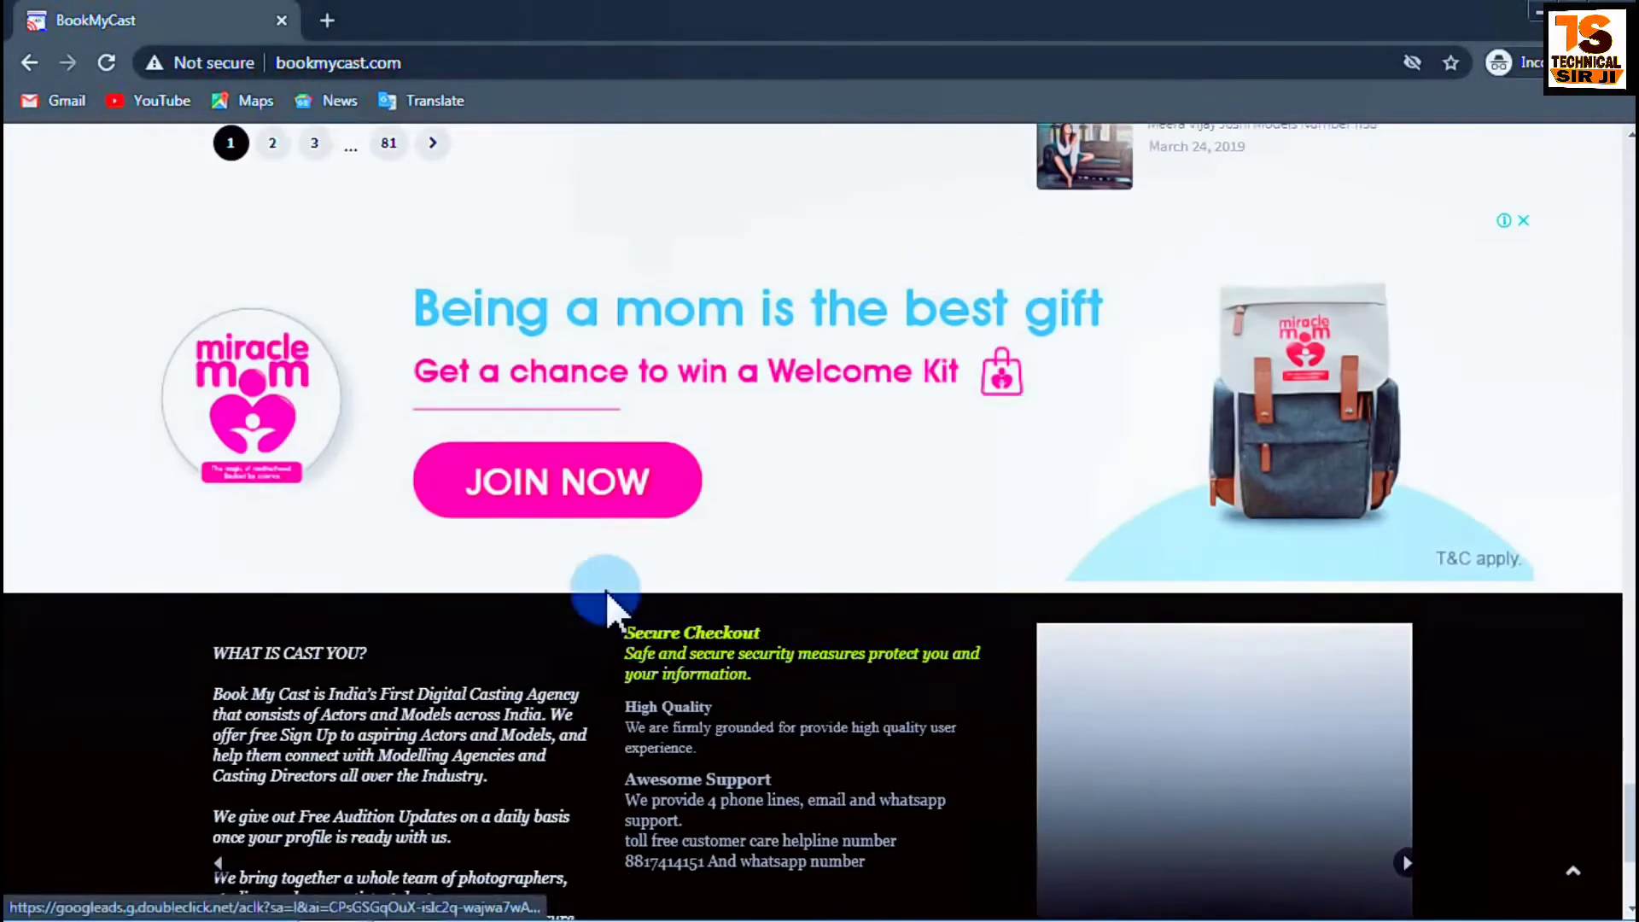
scroll(971, 305, up, 3)
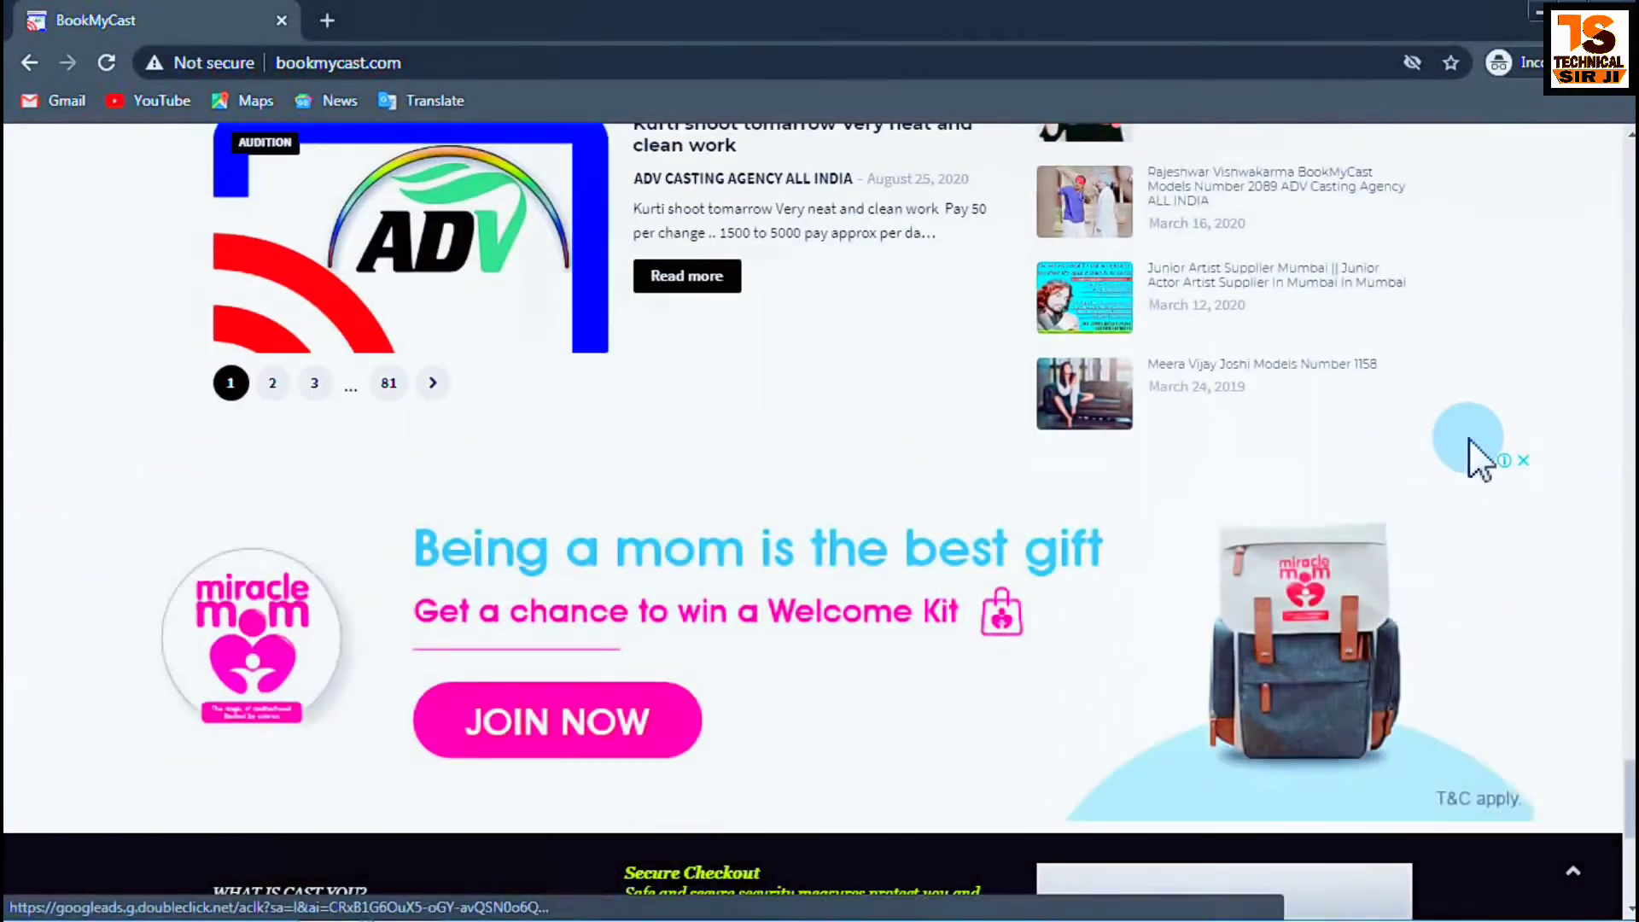
Examine the post feed and the sidebar between Social Plugin and Pages for ads.
scroll(651, 512, up, 8)
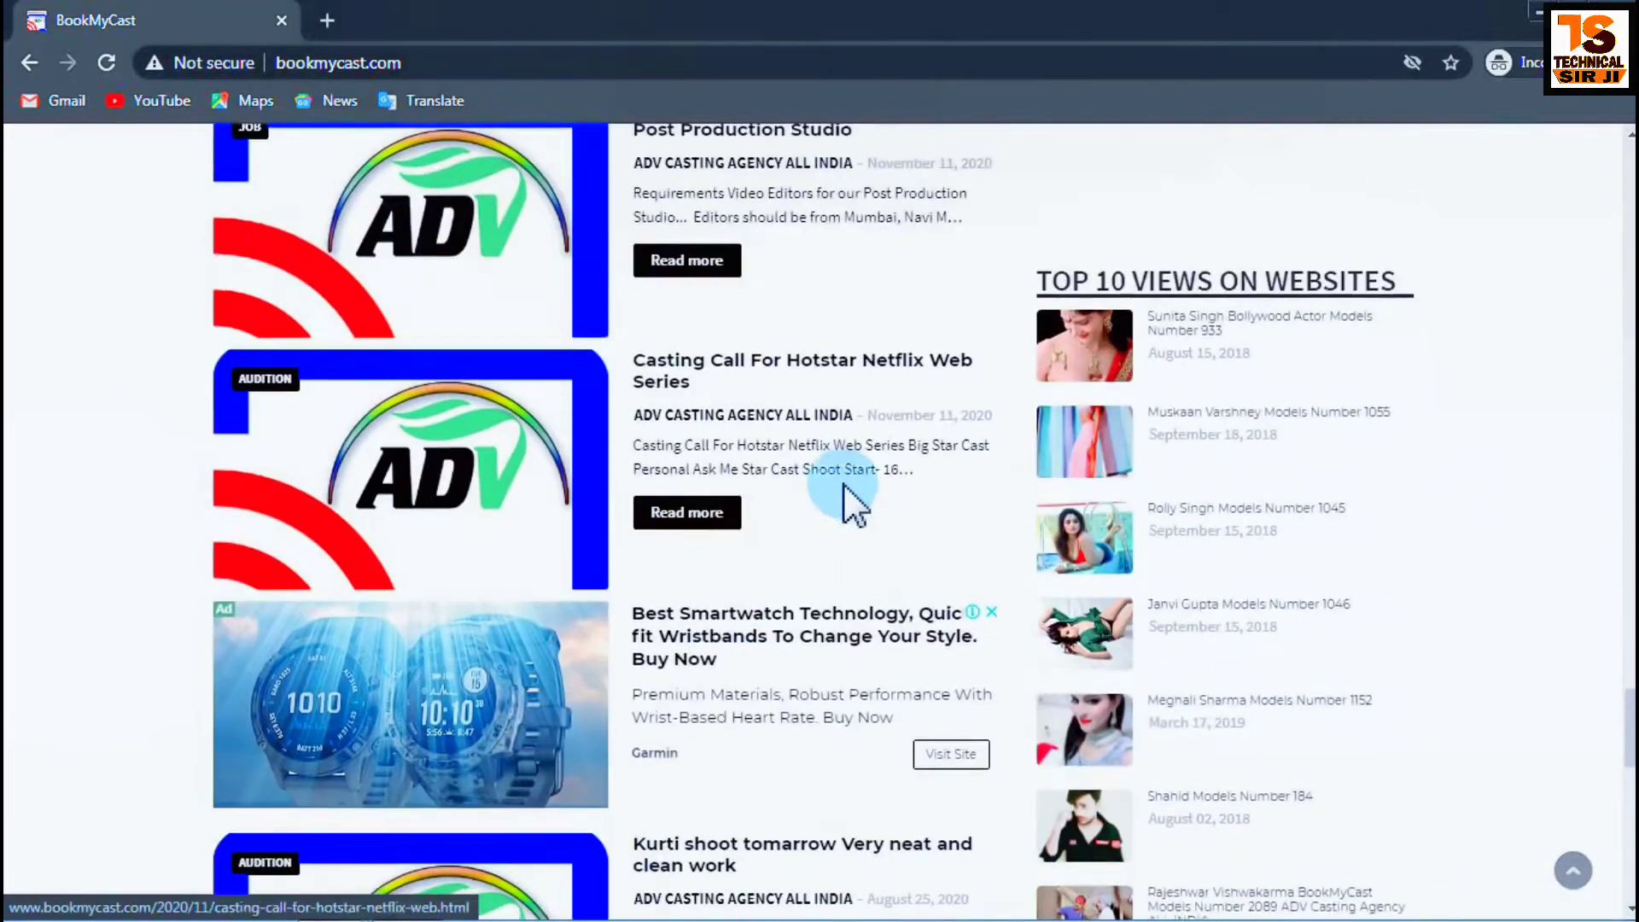
scroll(944, 640, up, 14)
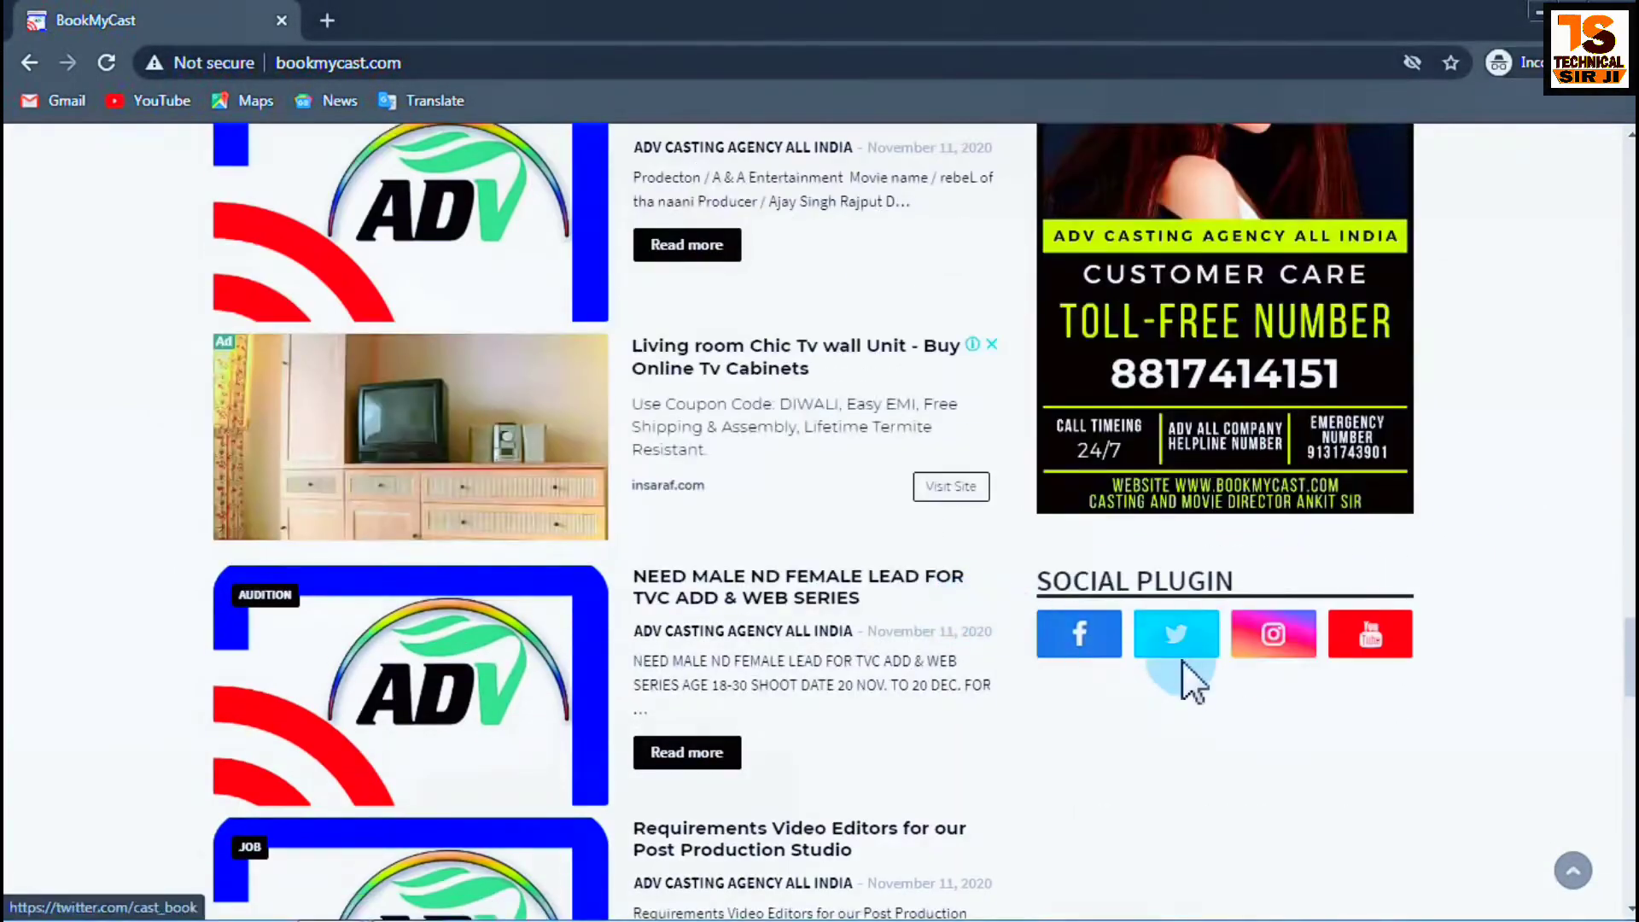
scroll(936, 622, down, 4)
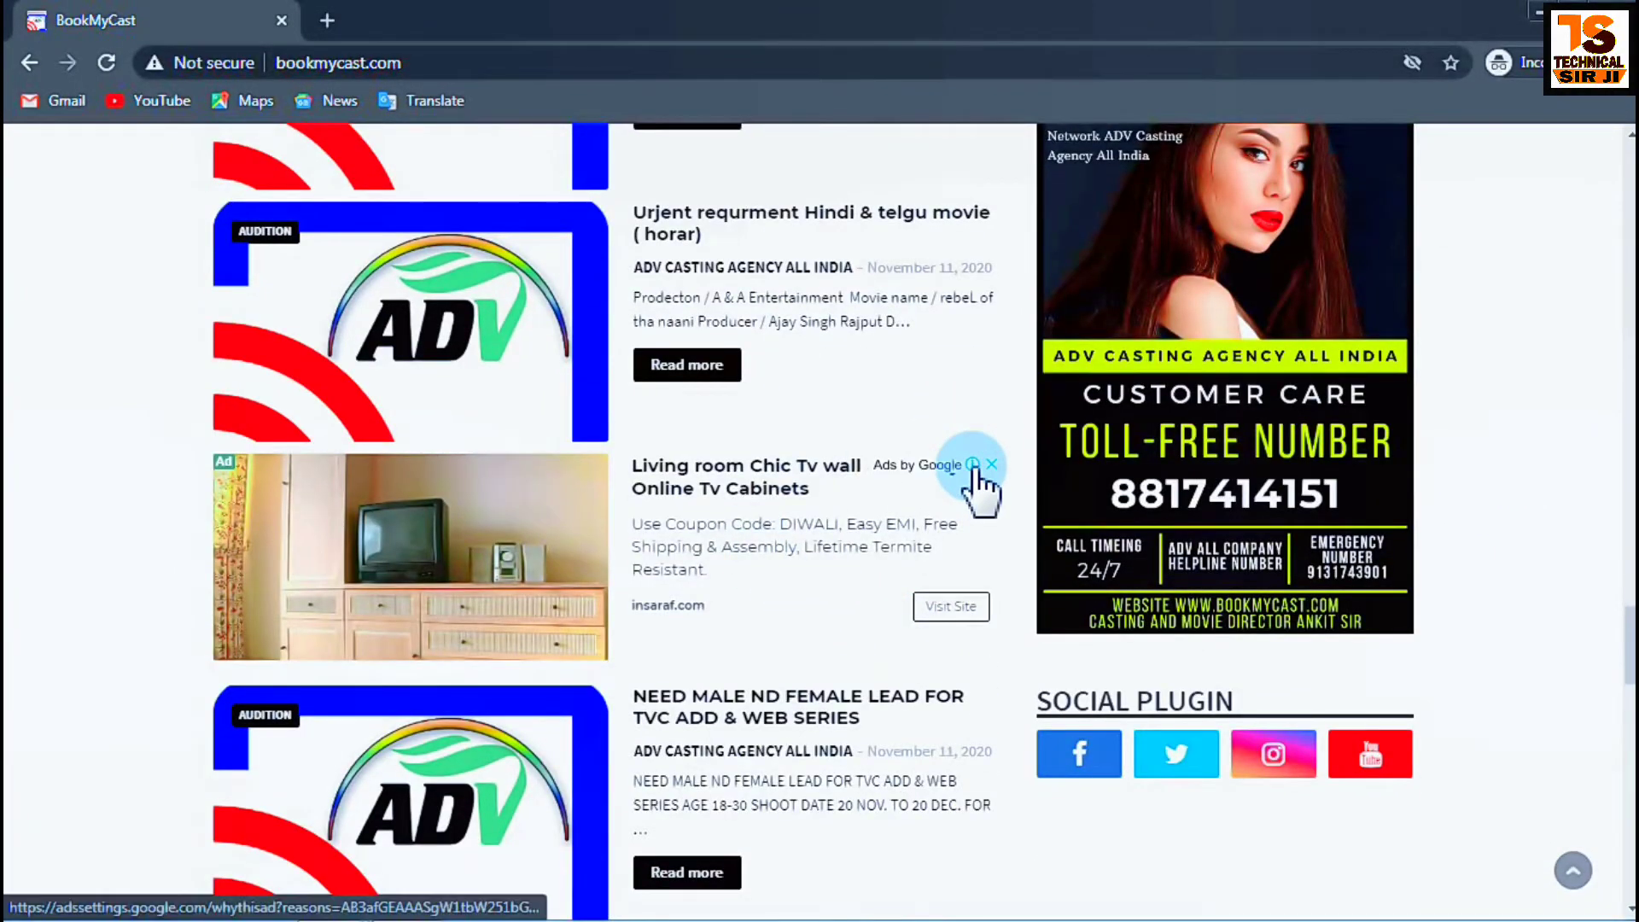
scroll(775, 355, up, 16)
scroll(1395, 652, down, 8)
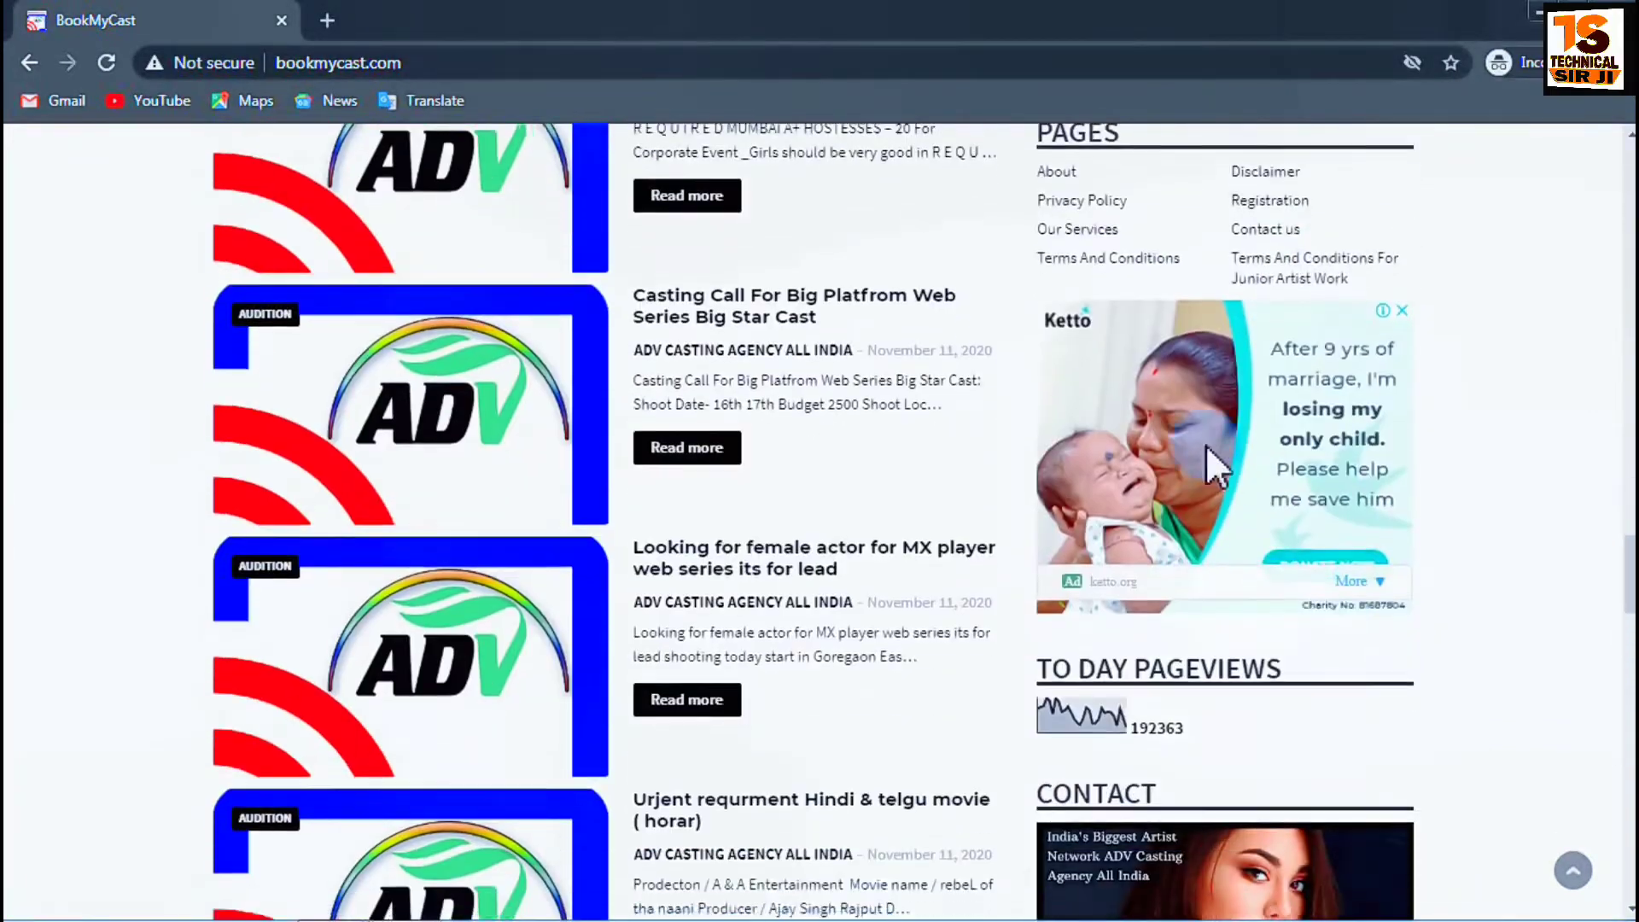
scroll(565, 597, up, 7)
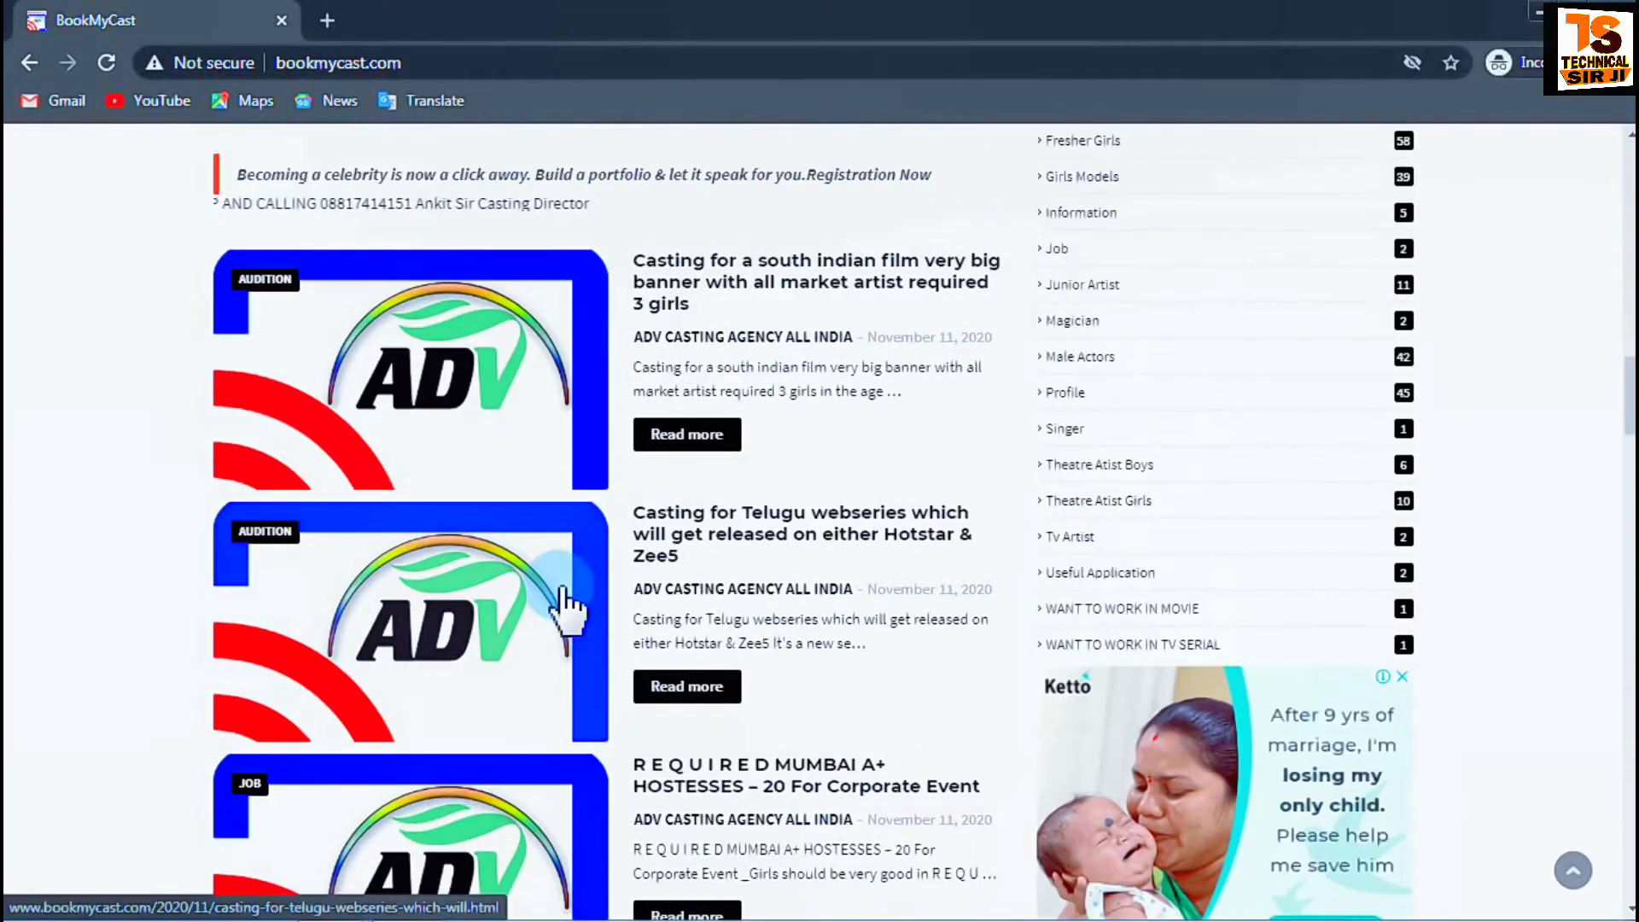
Open the south Indian film casting post in the incognito window and dismiss the full-page ad.
click(746, 263)
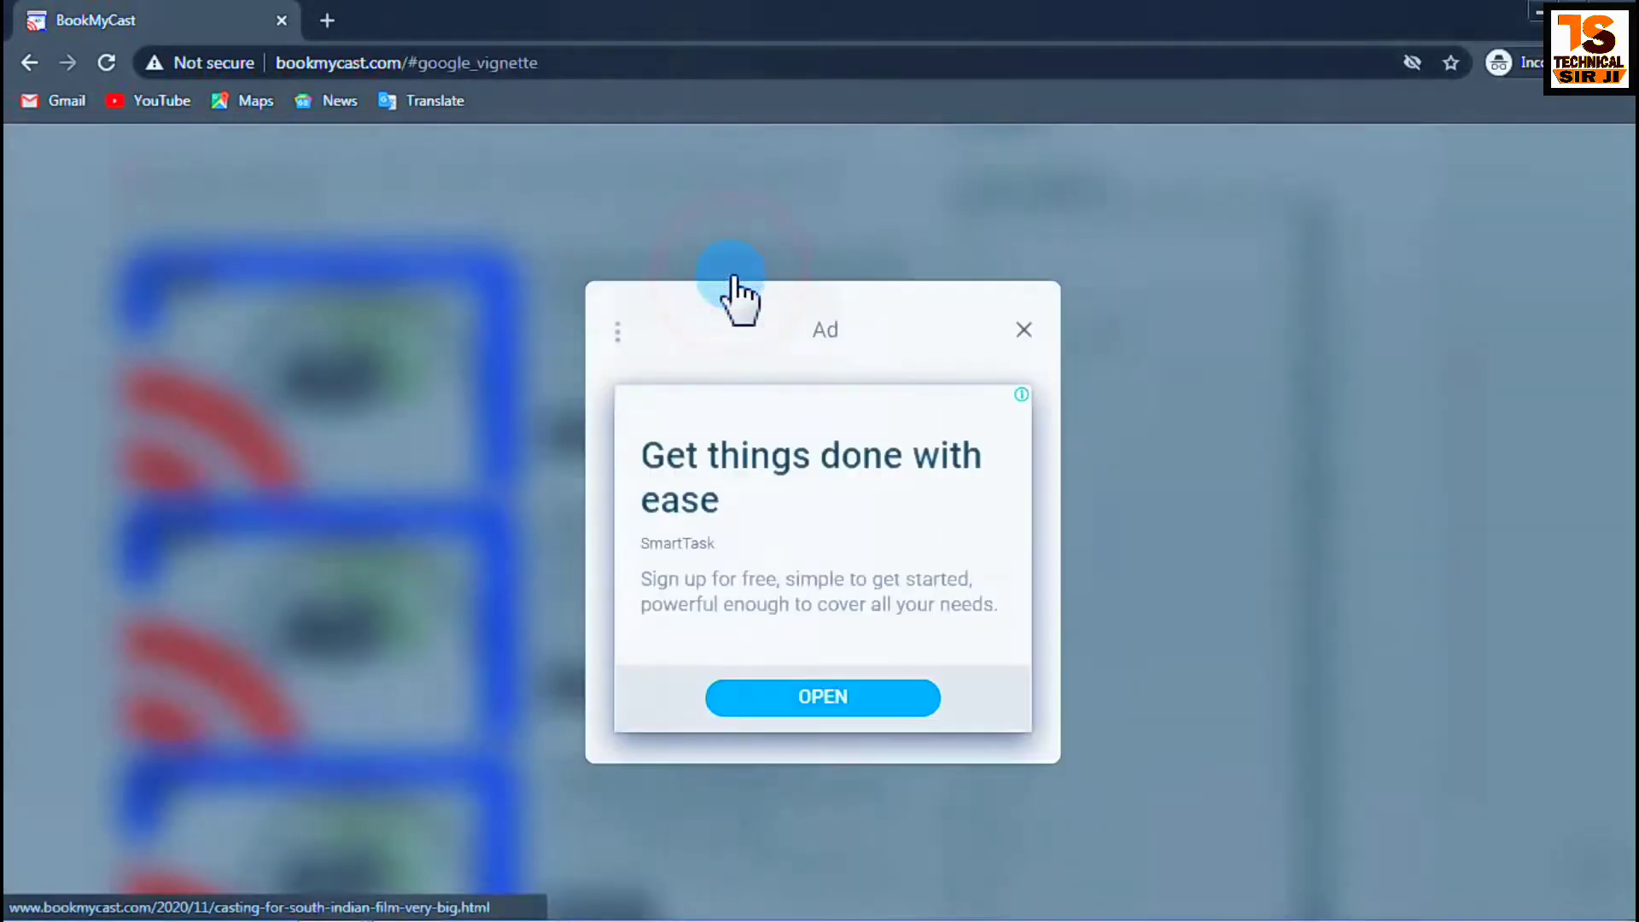
click(1023, 327)
scroll(759, 460, down, 4)
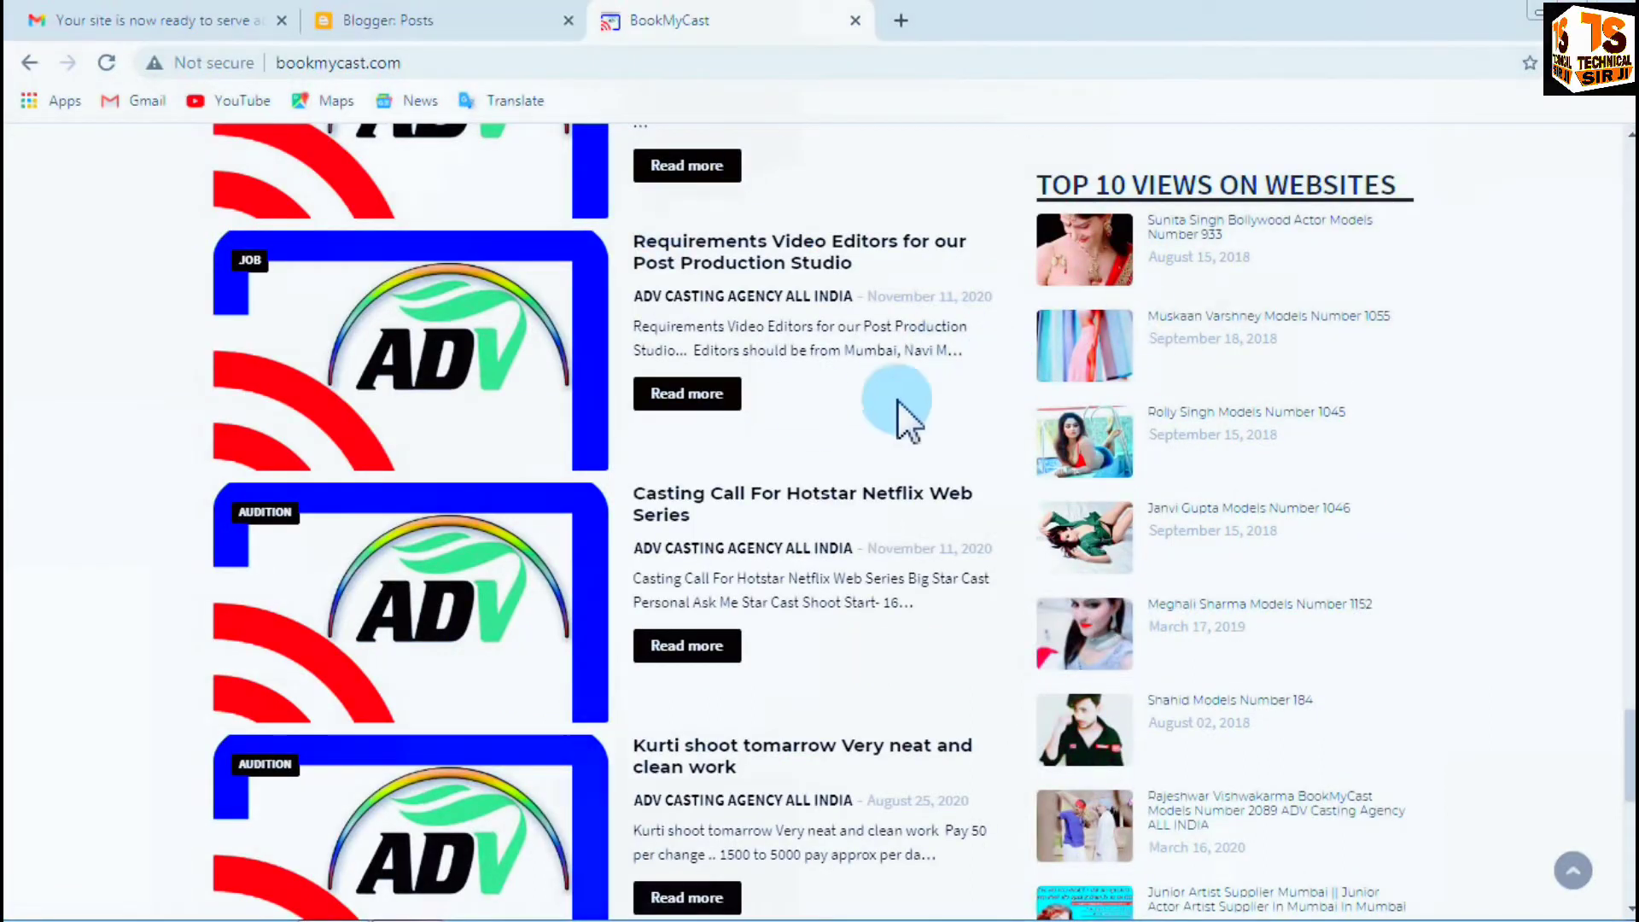
Reload the BookMyCast home page in the regular window and examine its post list and sidebar for ads.
scroll(841, 350, down, 10)
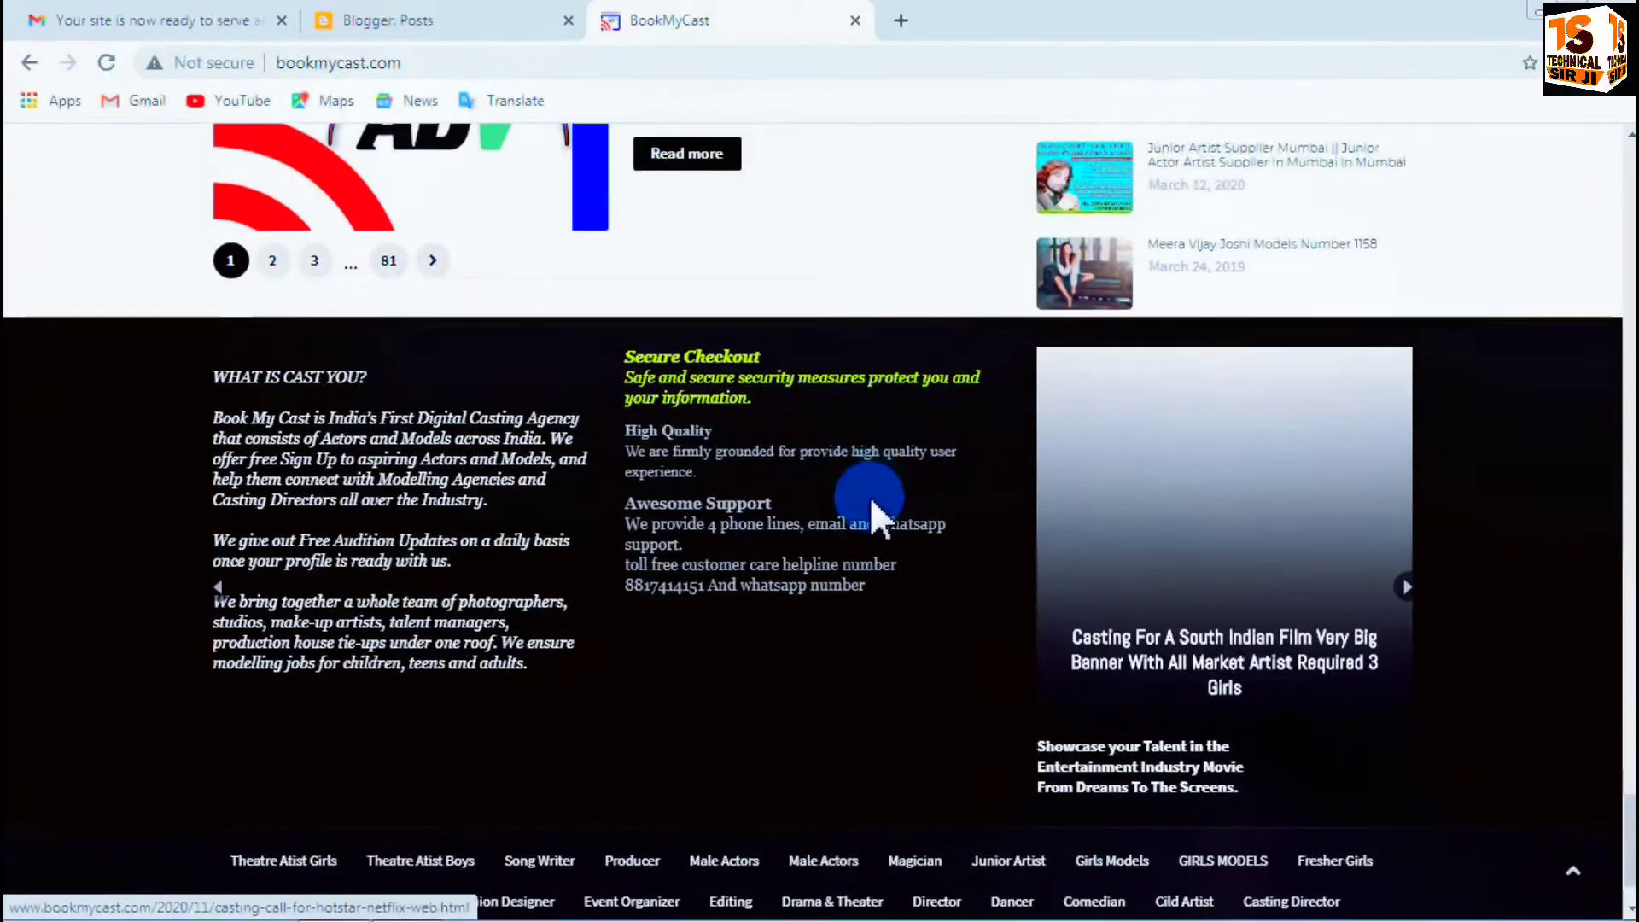
scroll(869, 495, up, 11)
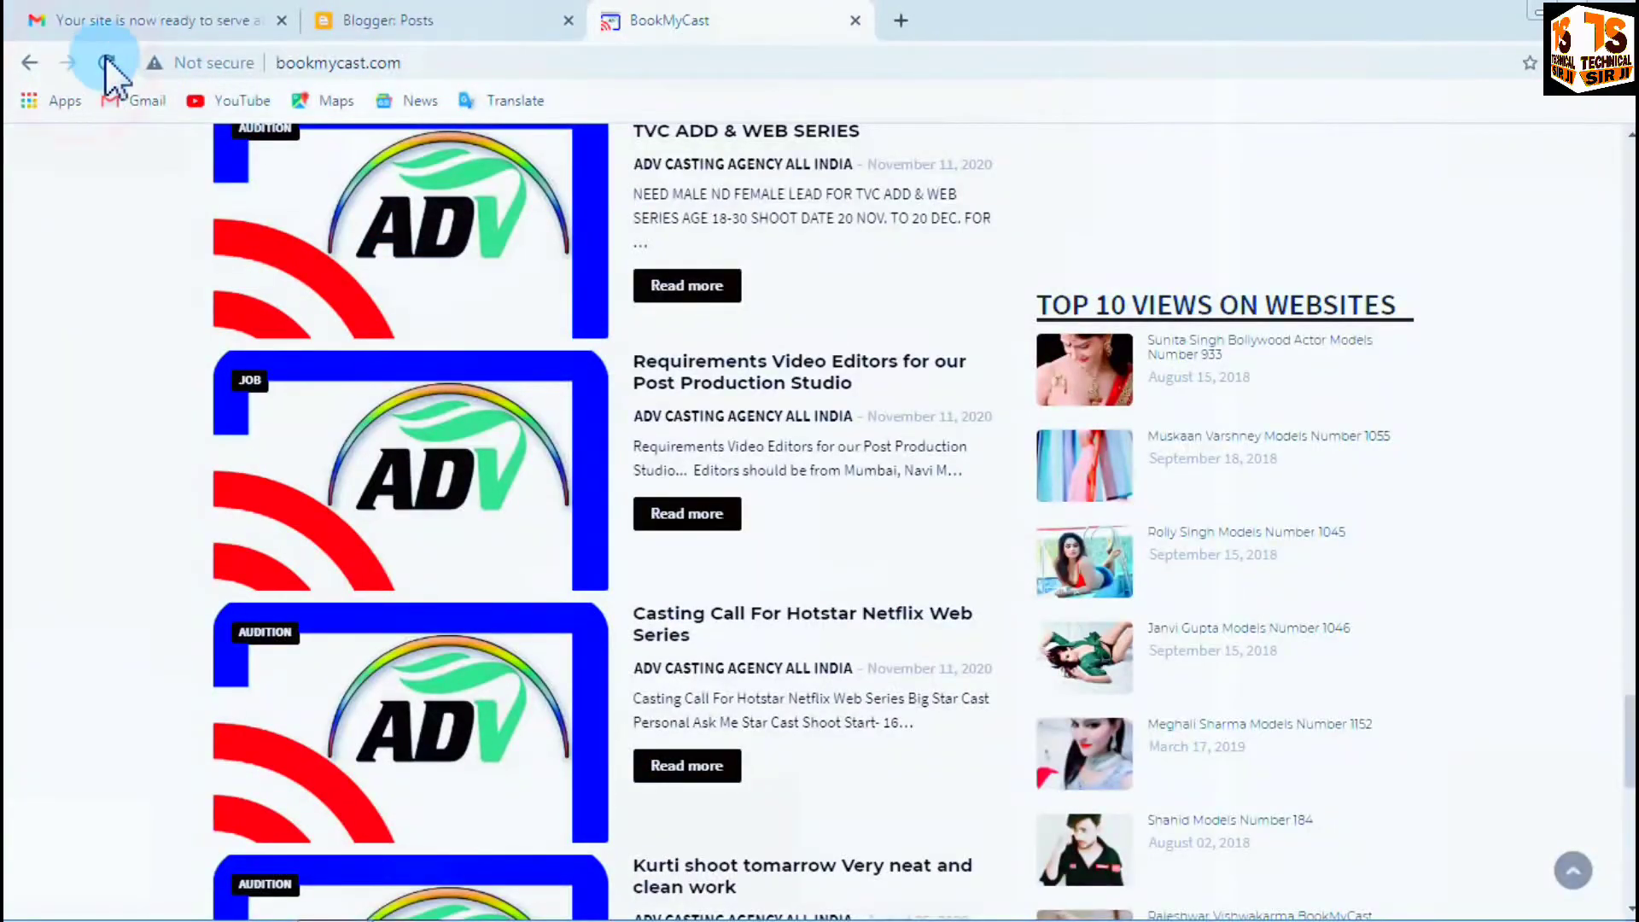
click(105, 63)
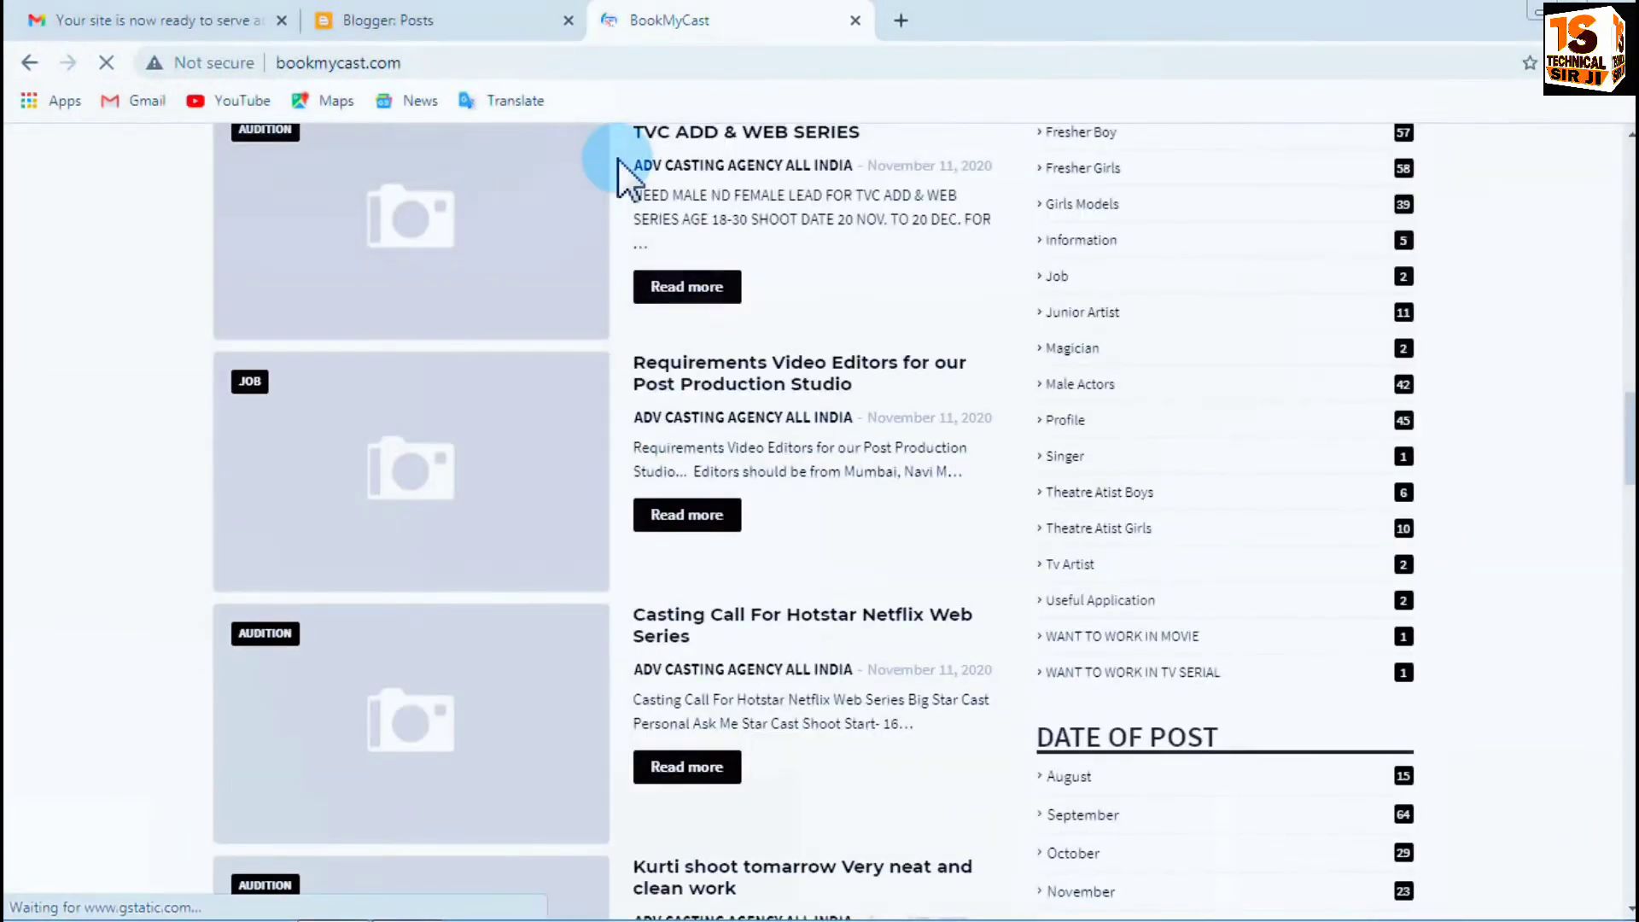
click(616, 159)
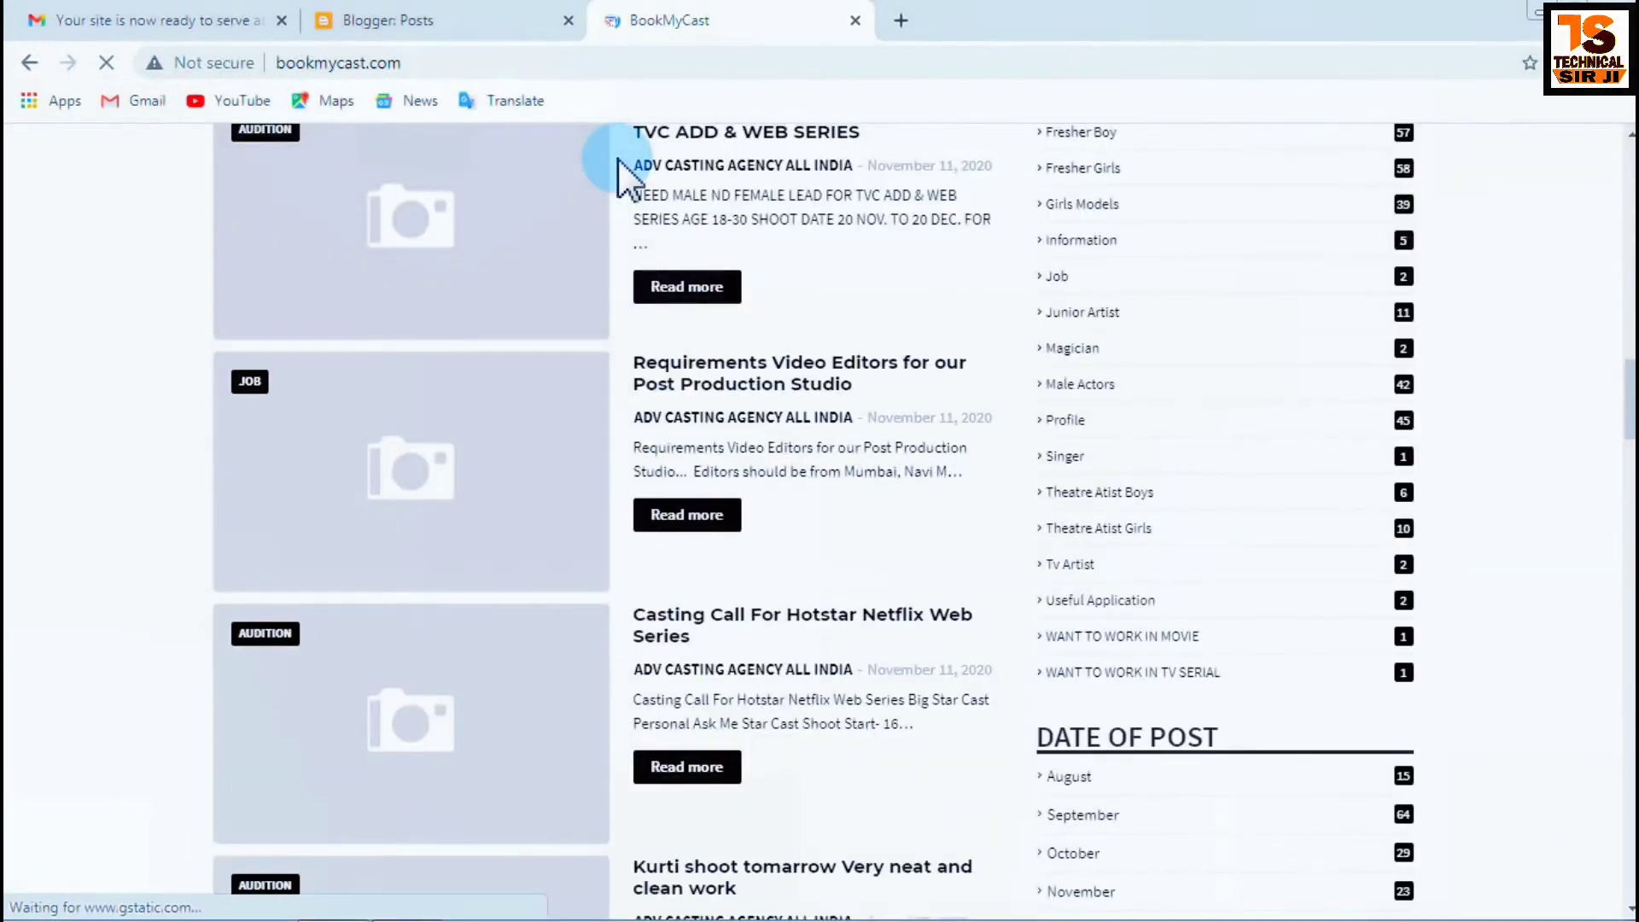
scroll(704, 428, down, 3)
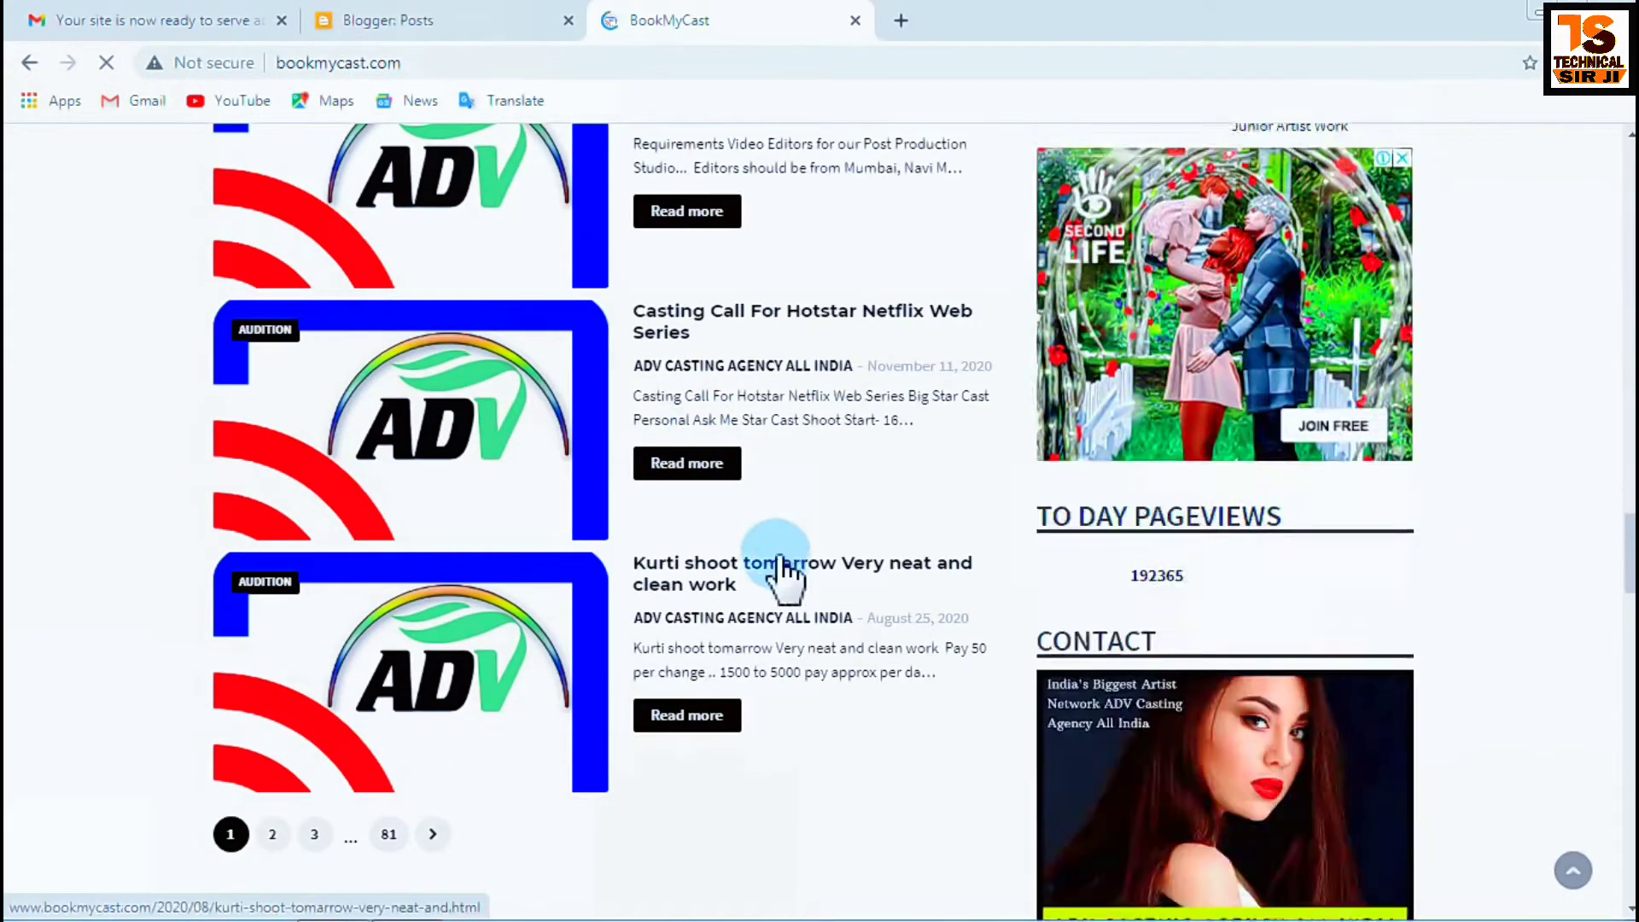
scroll(779, 602, up, 15)
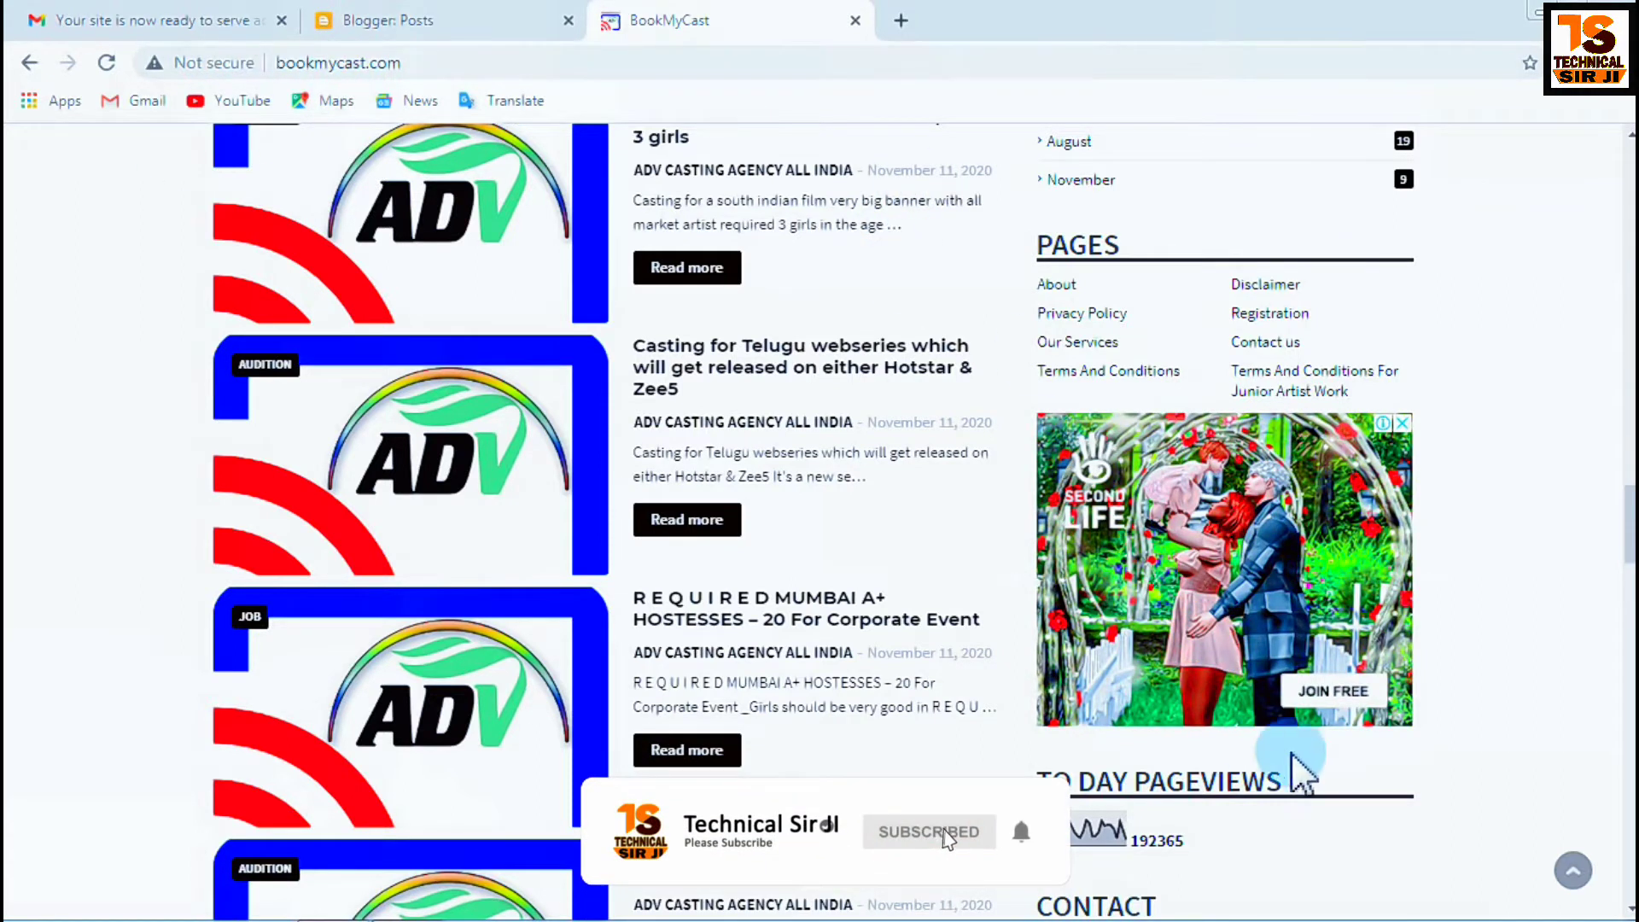
click(34, 18)
click(529, 21)
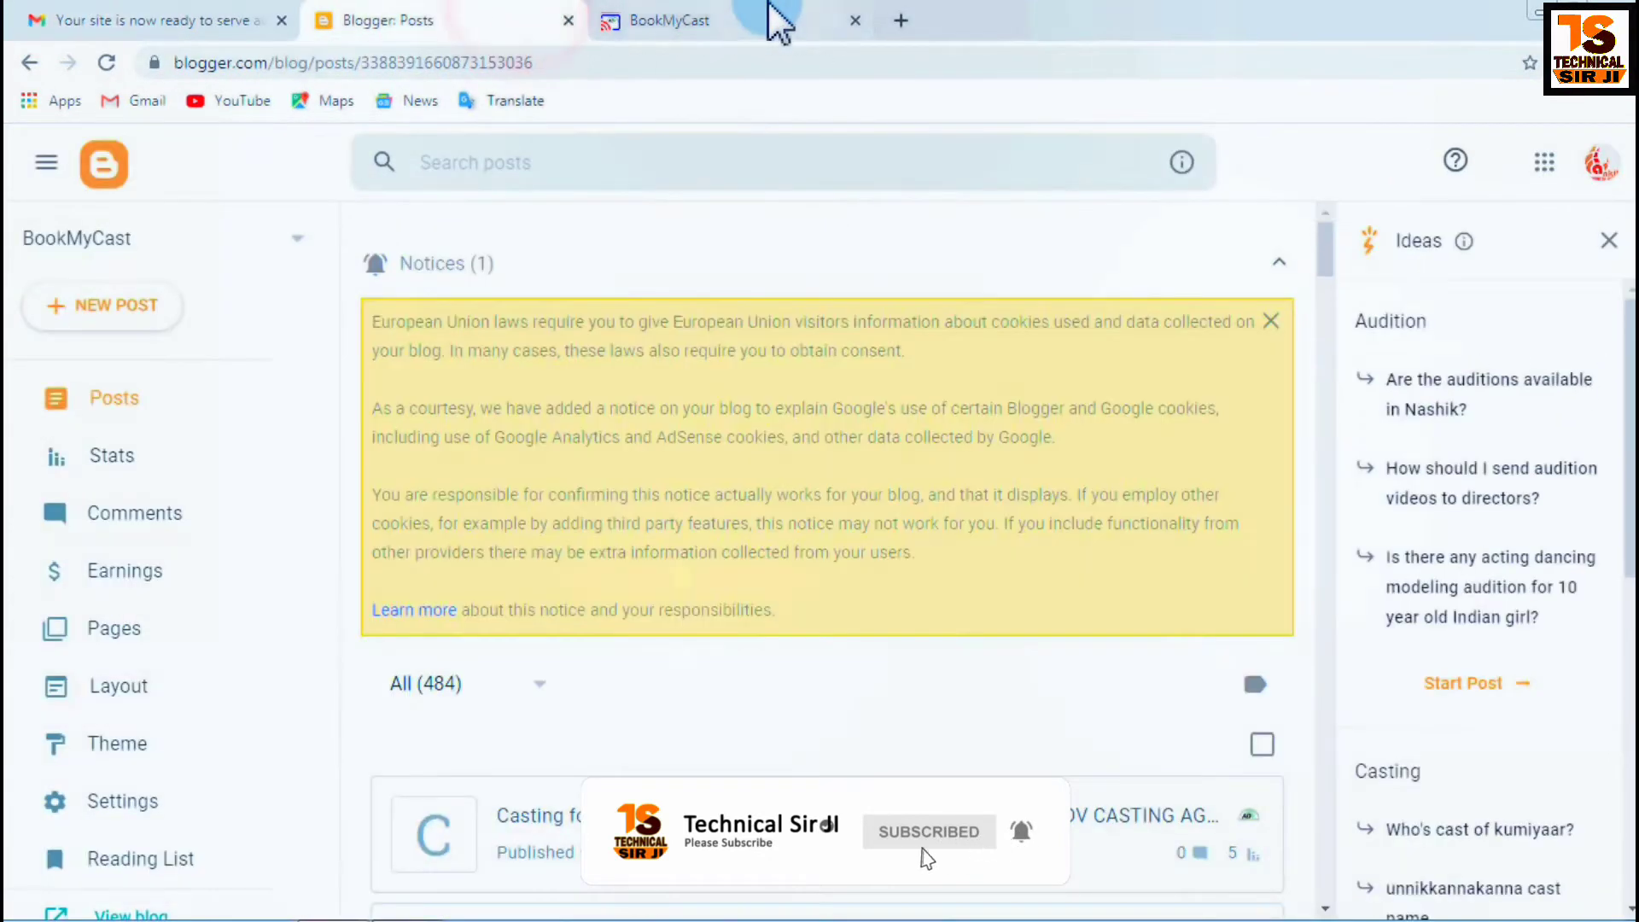
click(779, 19)
click(452, 24)
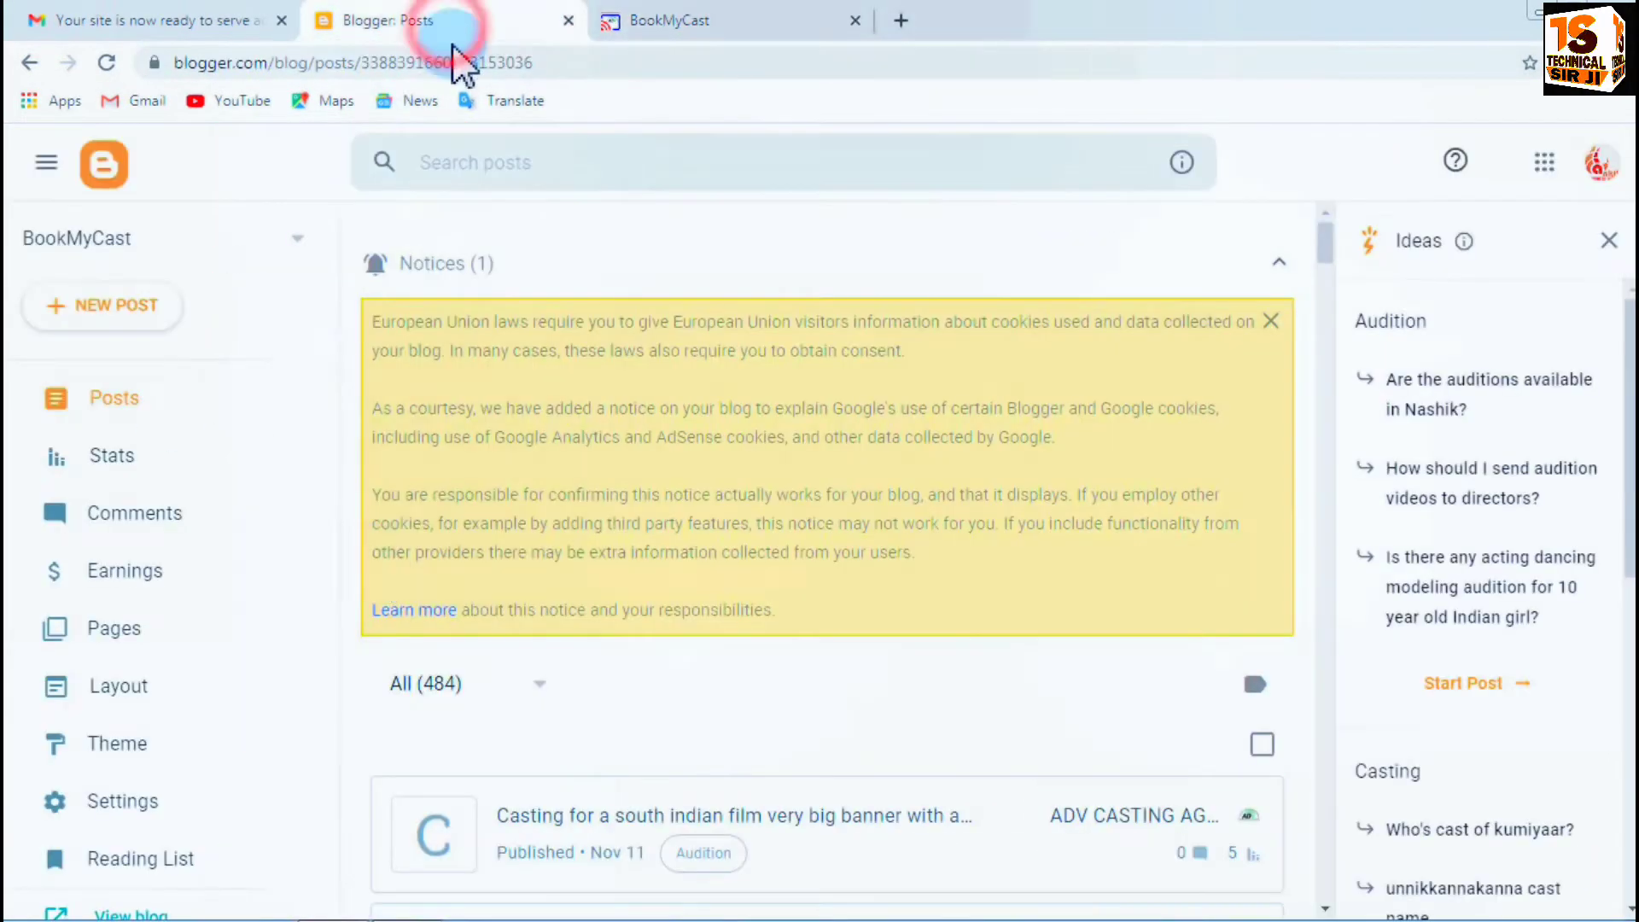
click(683, 21)
scroll(1116, 567, up, 3)
scroll(1280, 691, up, 10)
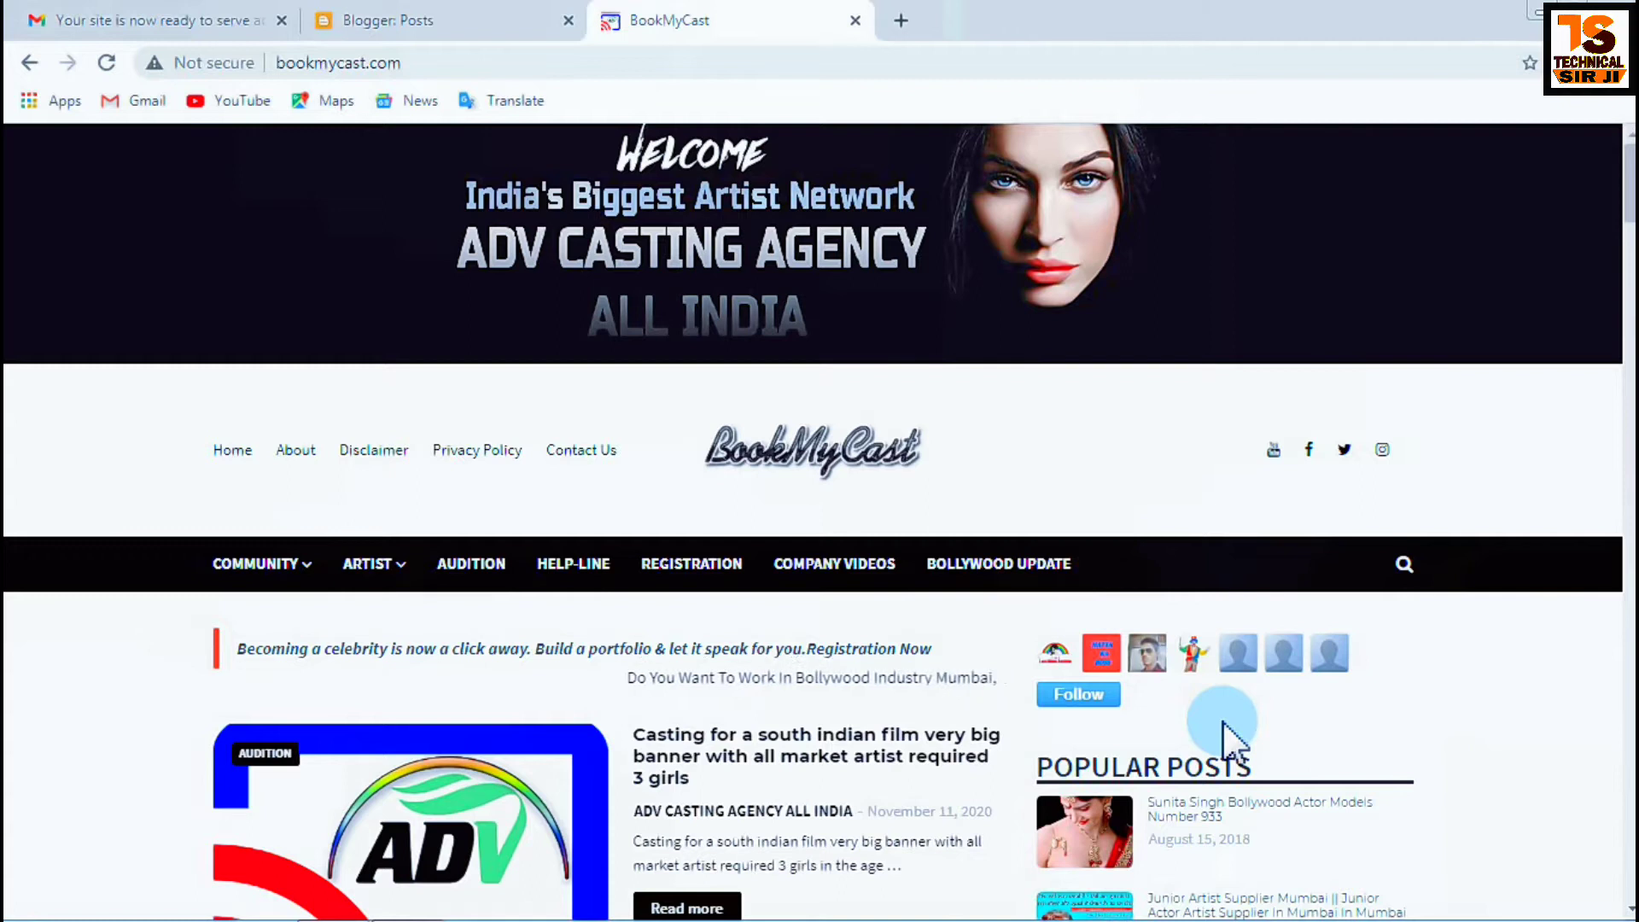
Close the Gmail tab with the AdSense approval message and return to the BookMyCast home page.
click(254, 22)
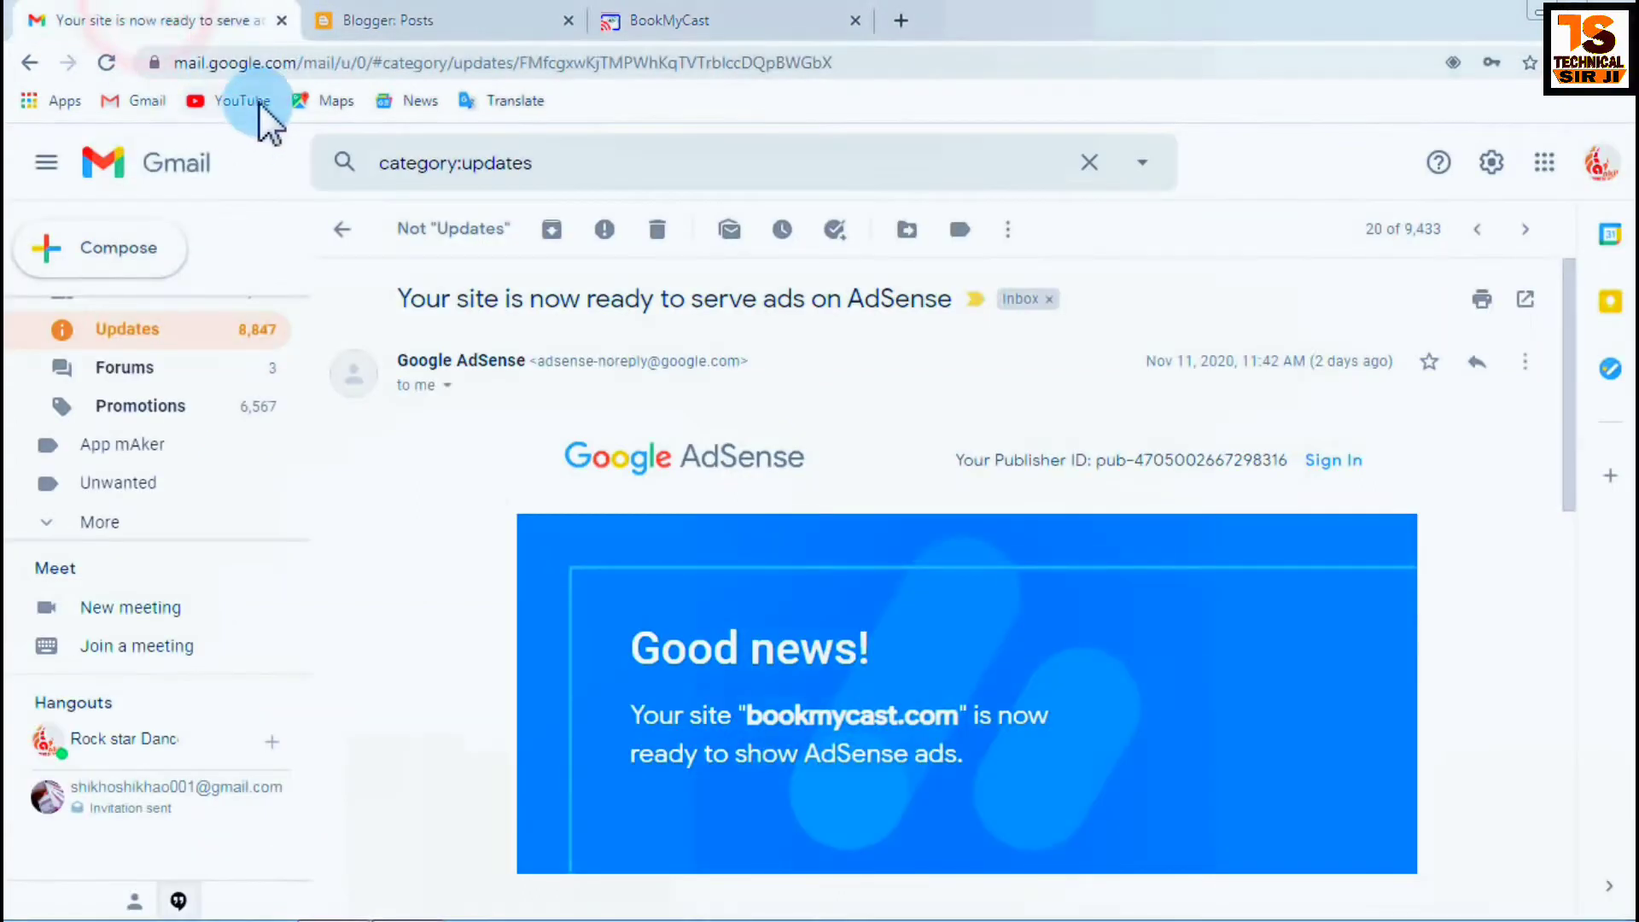
click(280, 20)
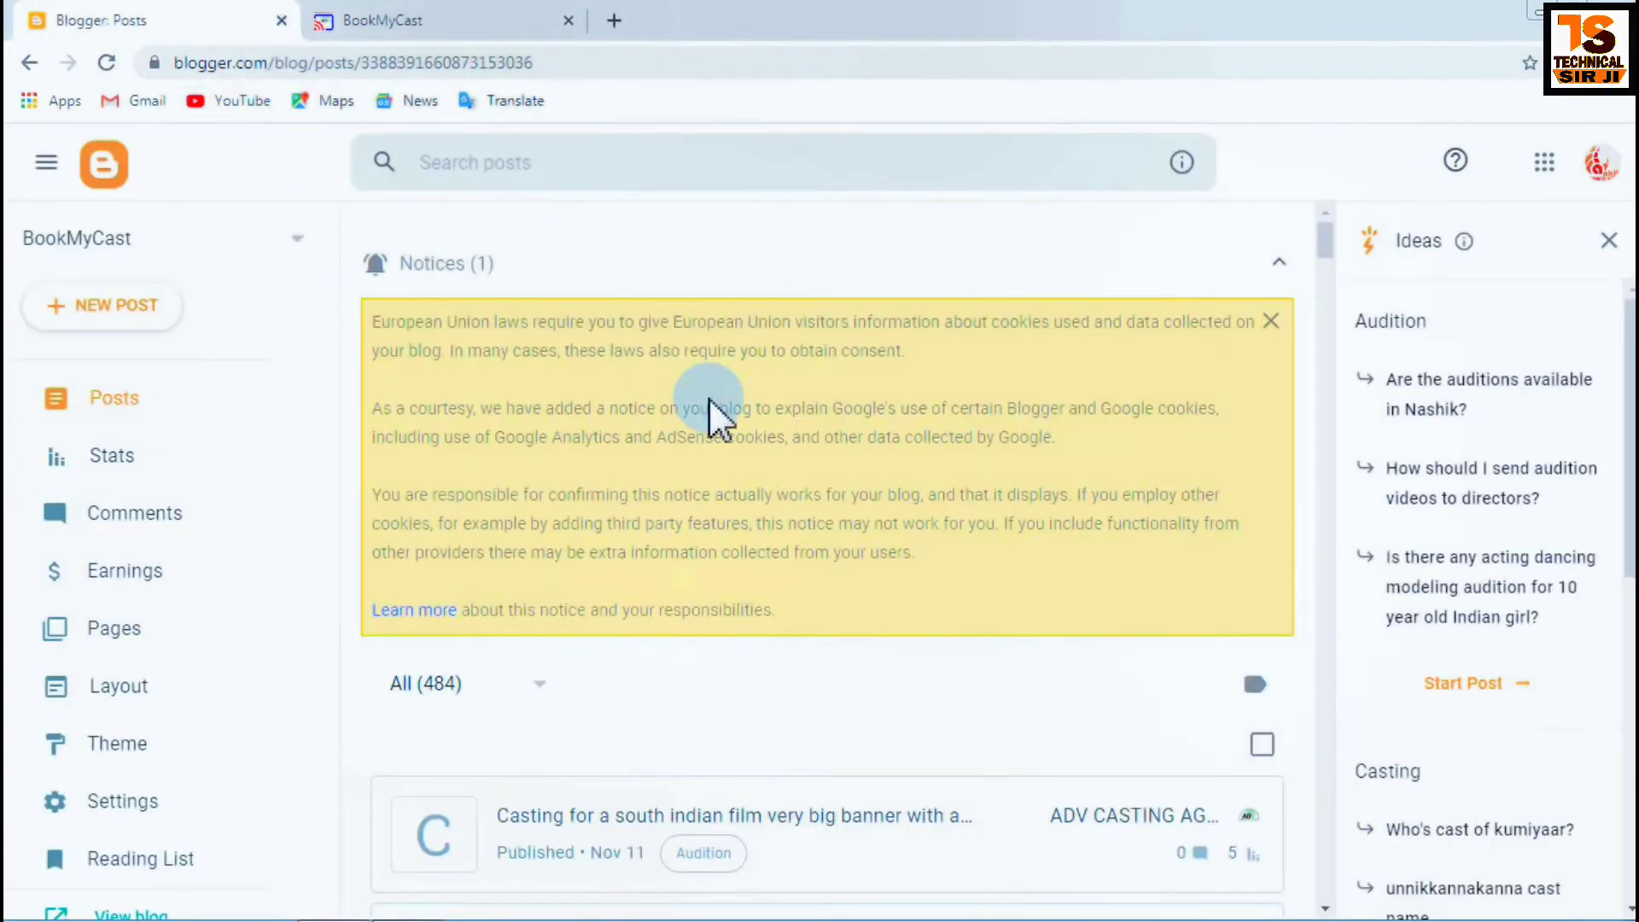
click(460, 21)
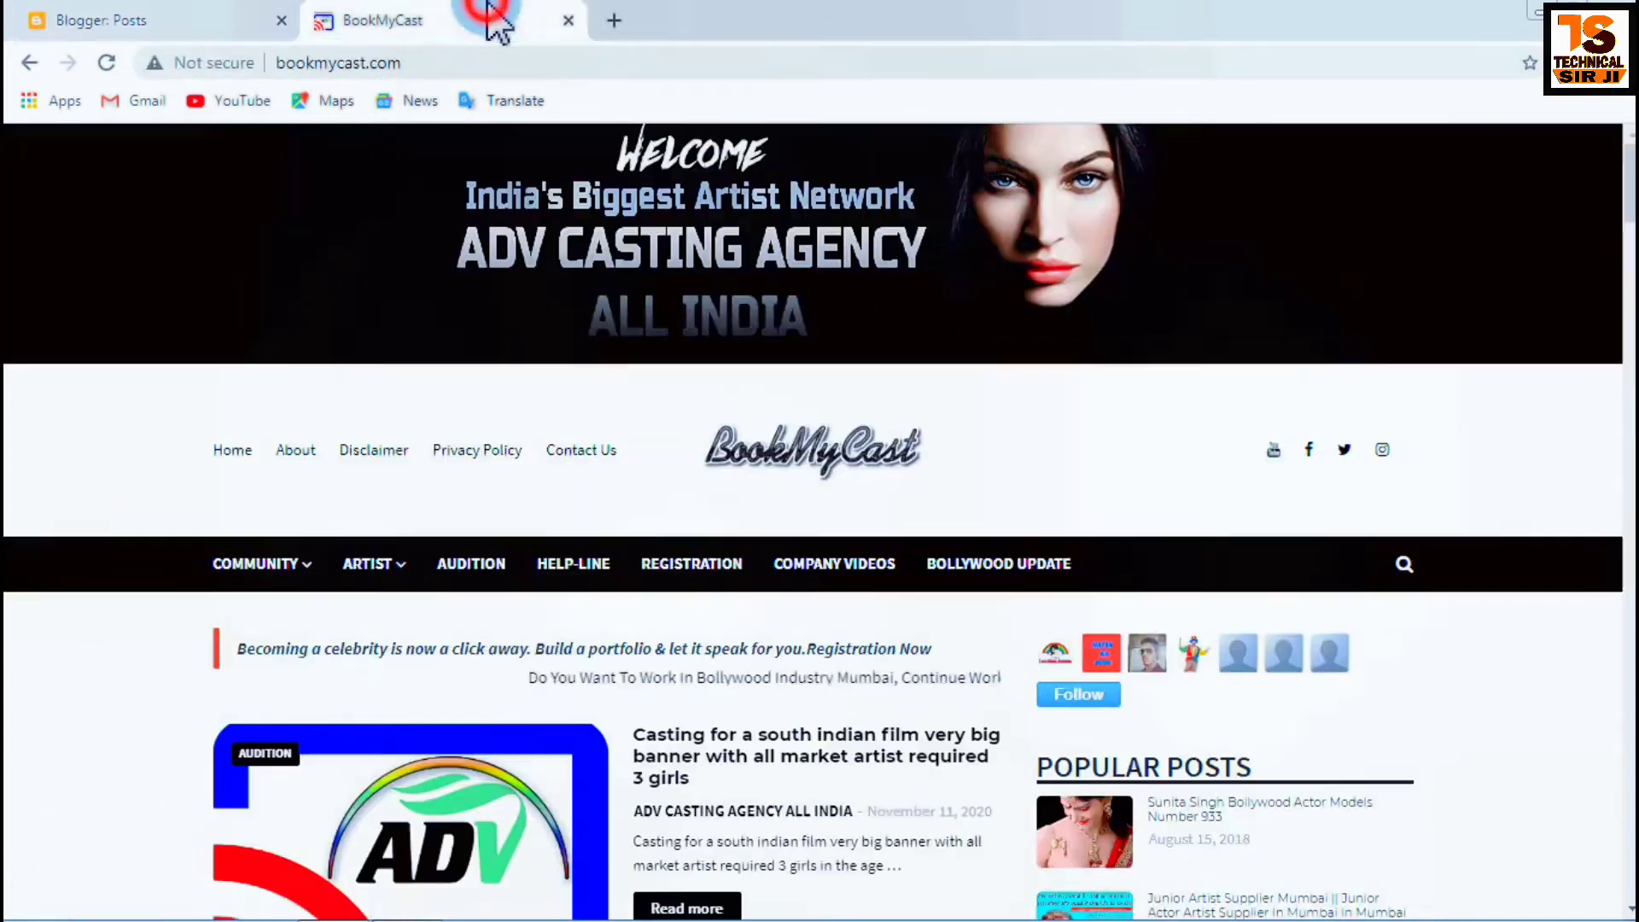
Review the published posts of the BookMyCast blog in Blogger.
click(137, 17)
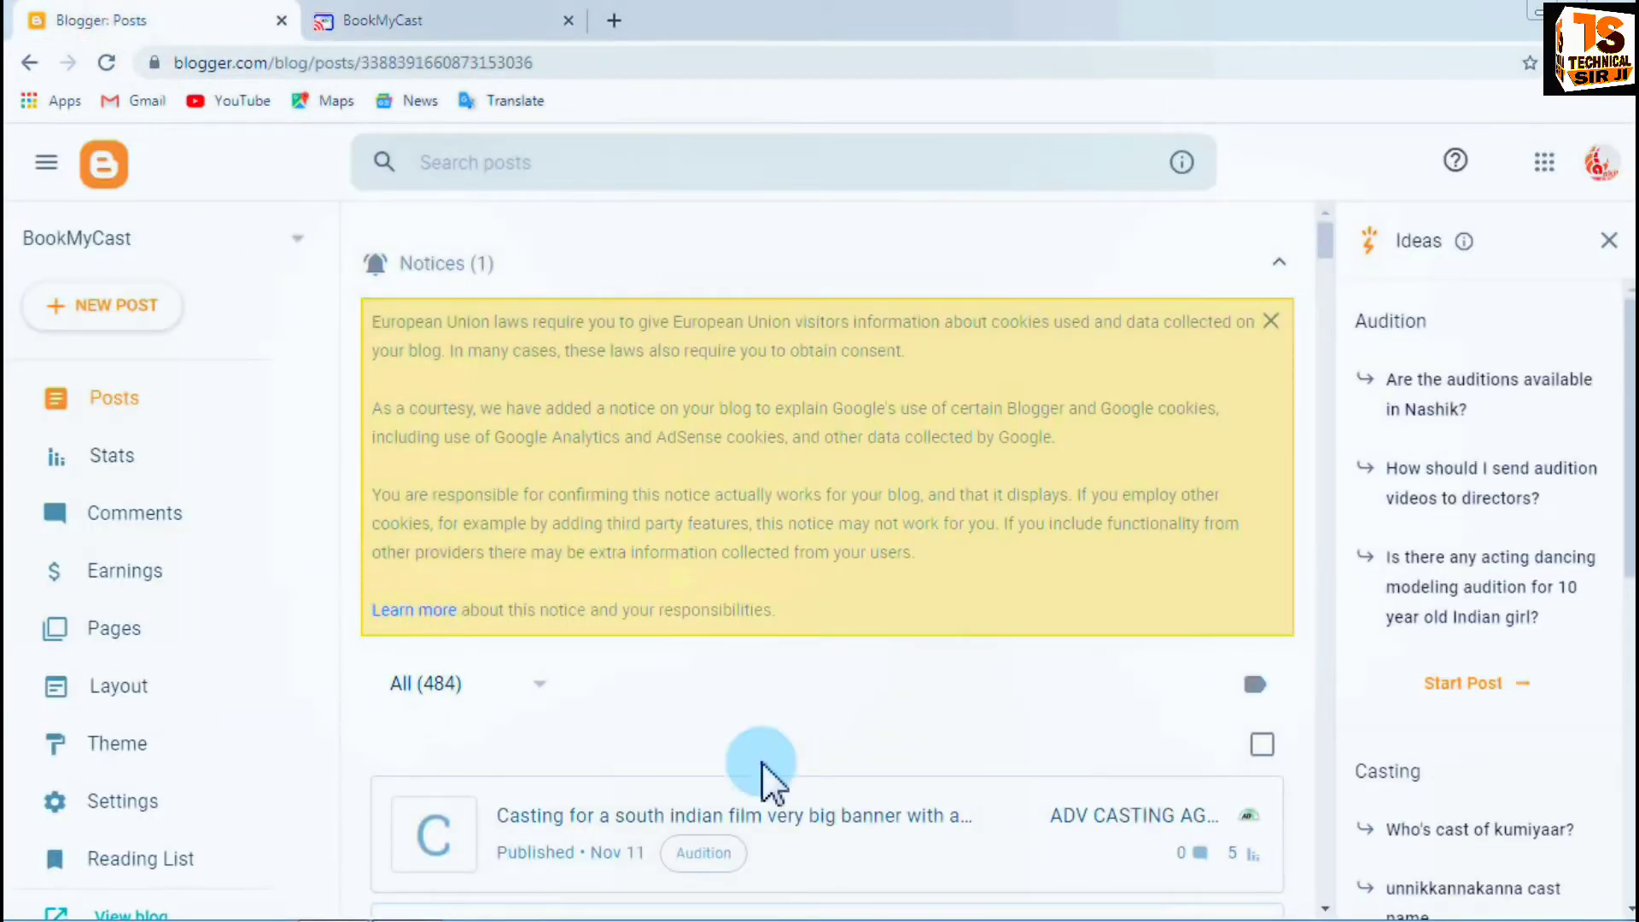
click(120, 401)
click(1271, 321)
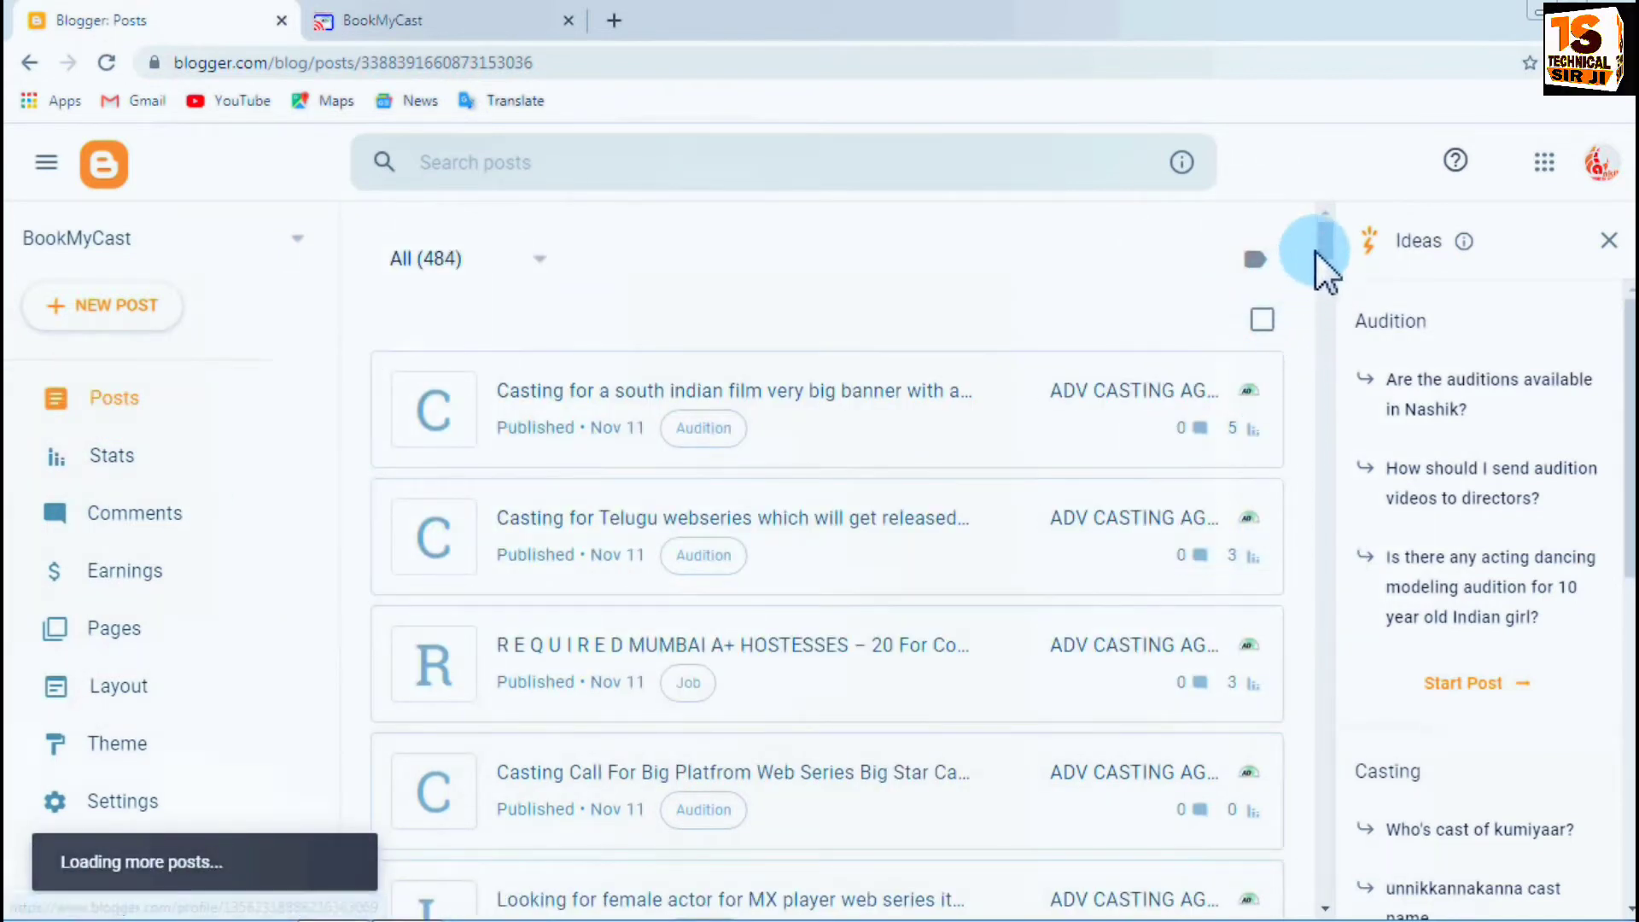
drag(1317, 264, 1321, 250)
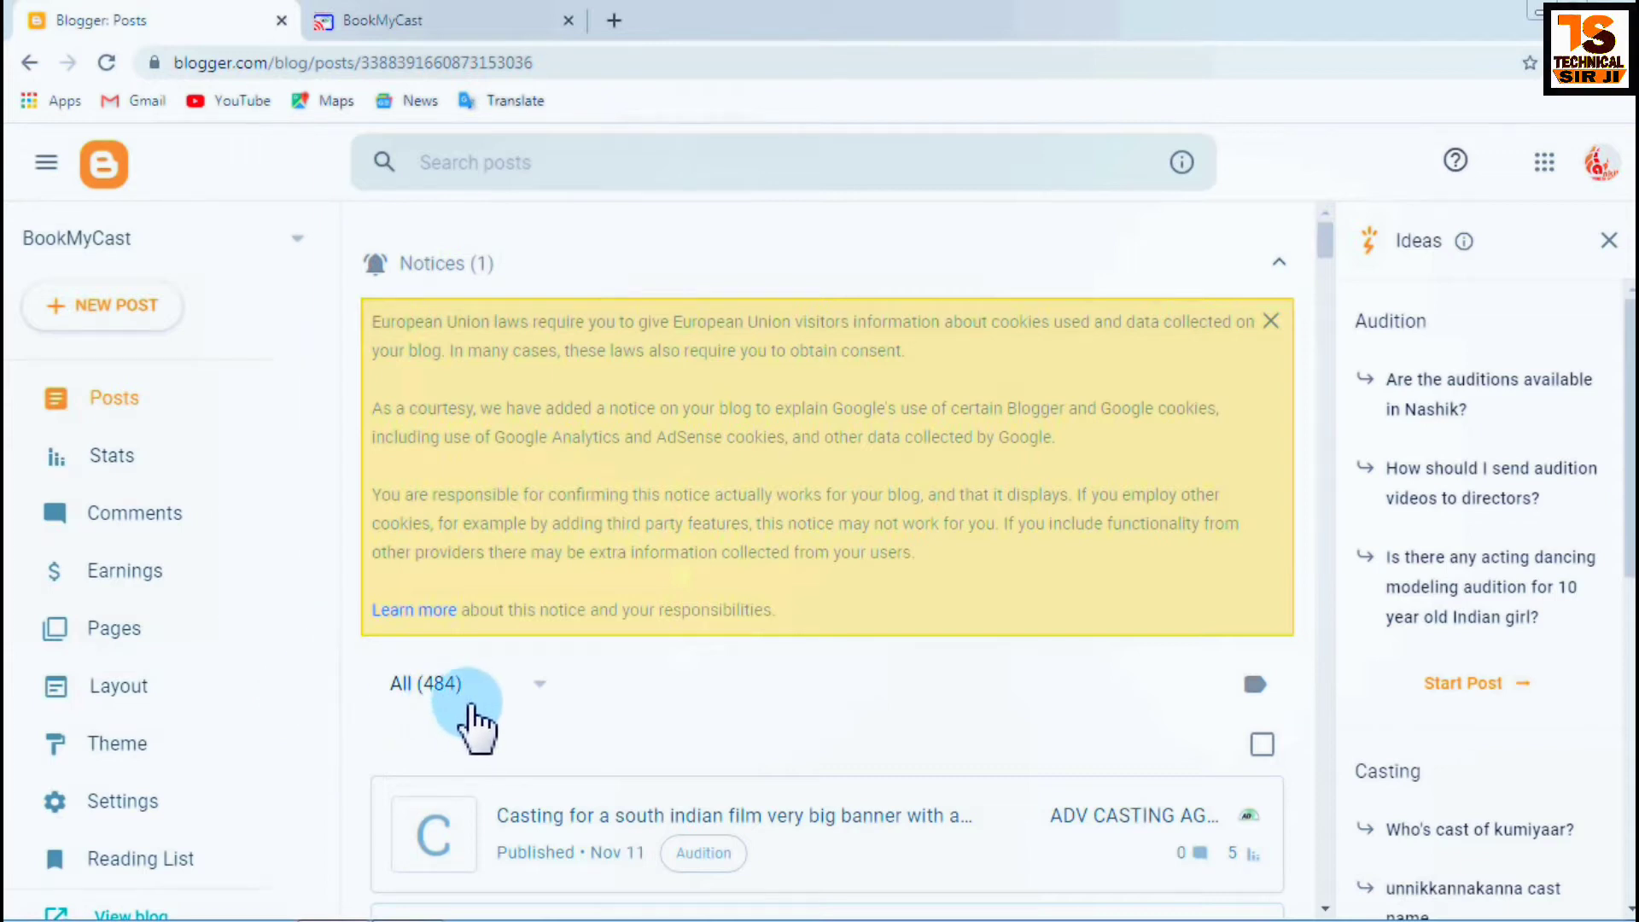
scroll(474, 725, down, 3)
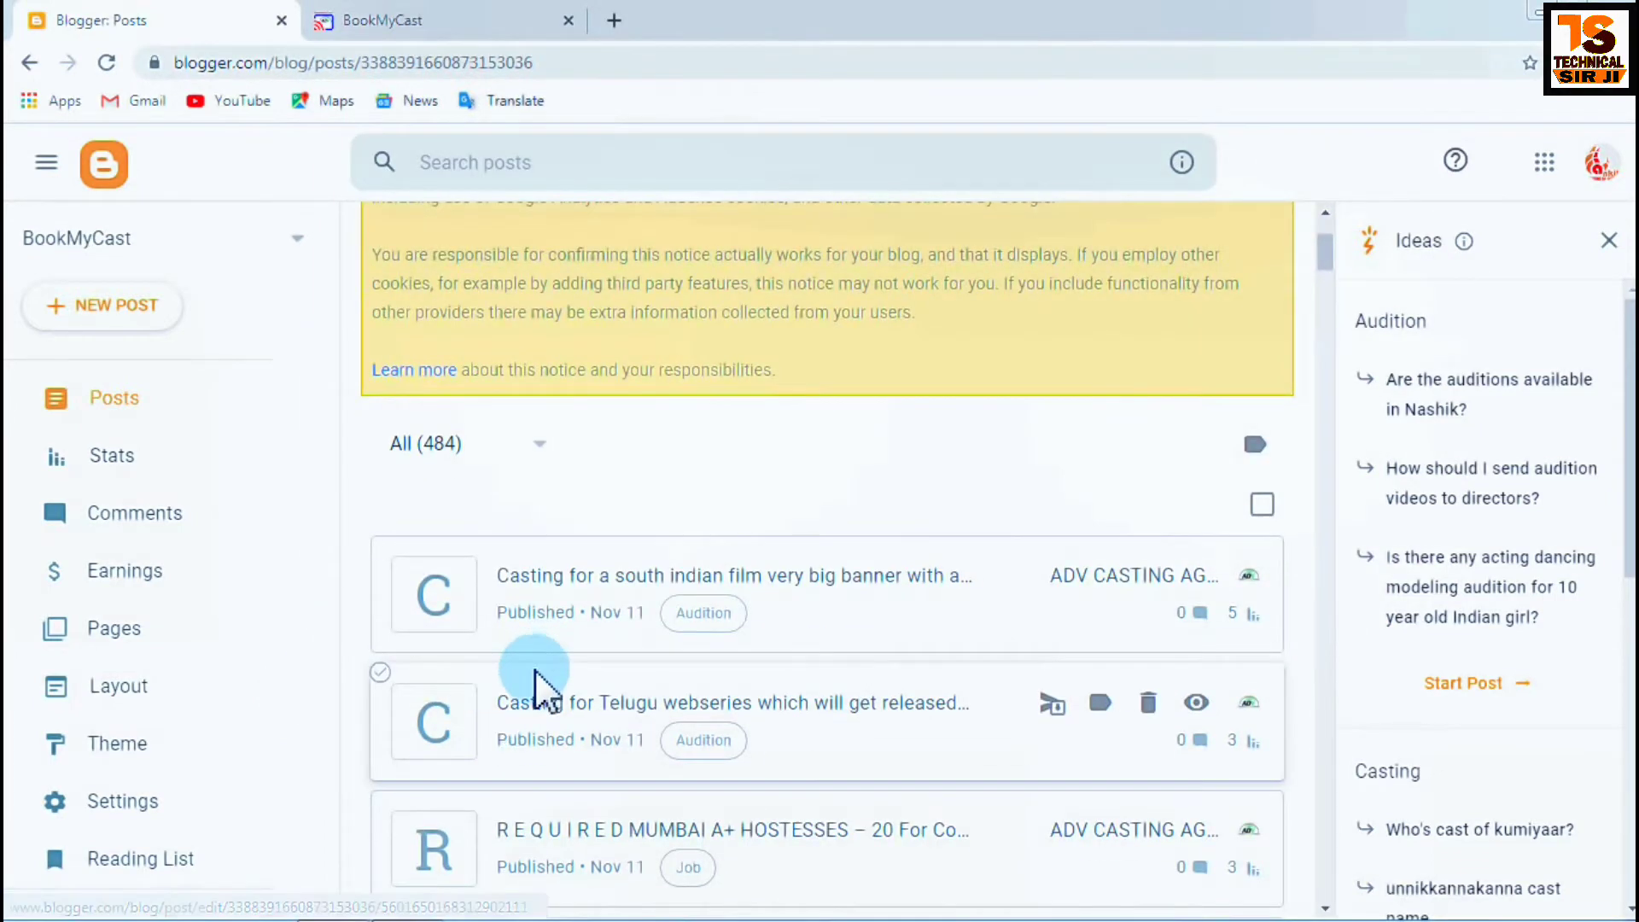
scroll(542, 689, up, 3)
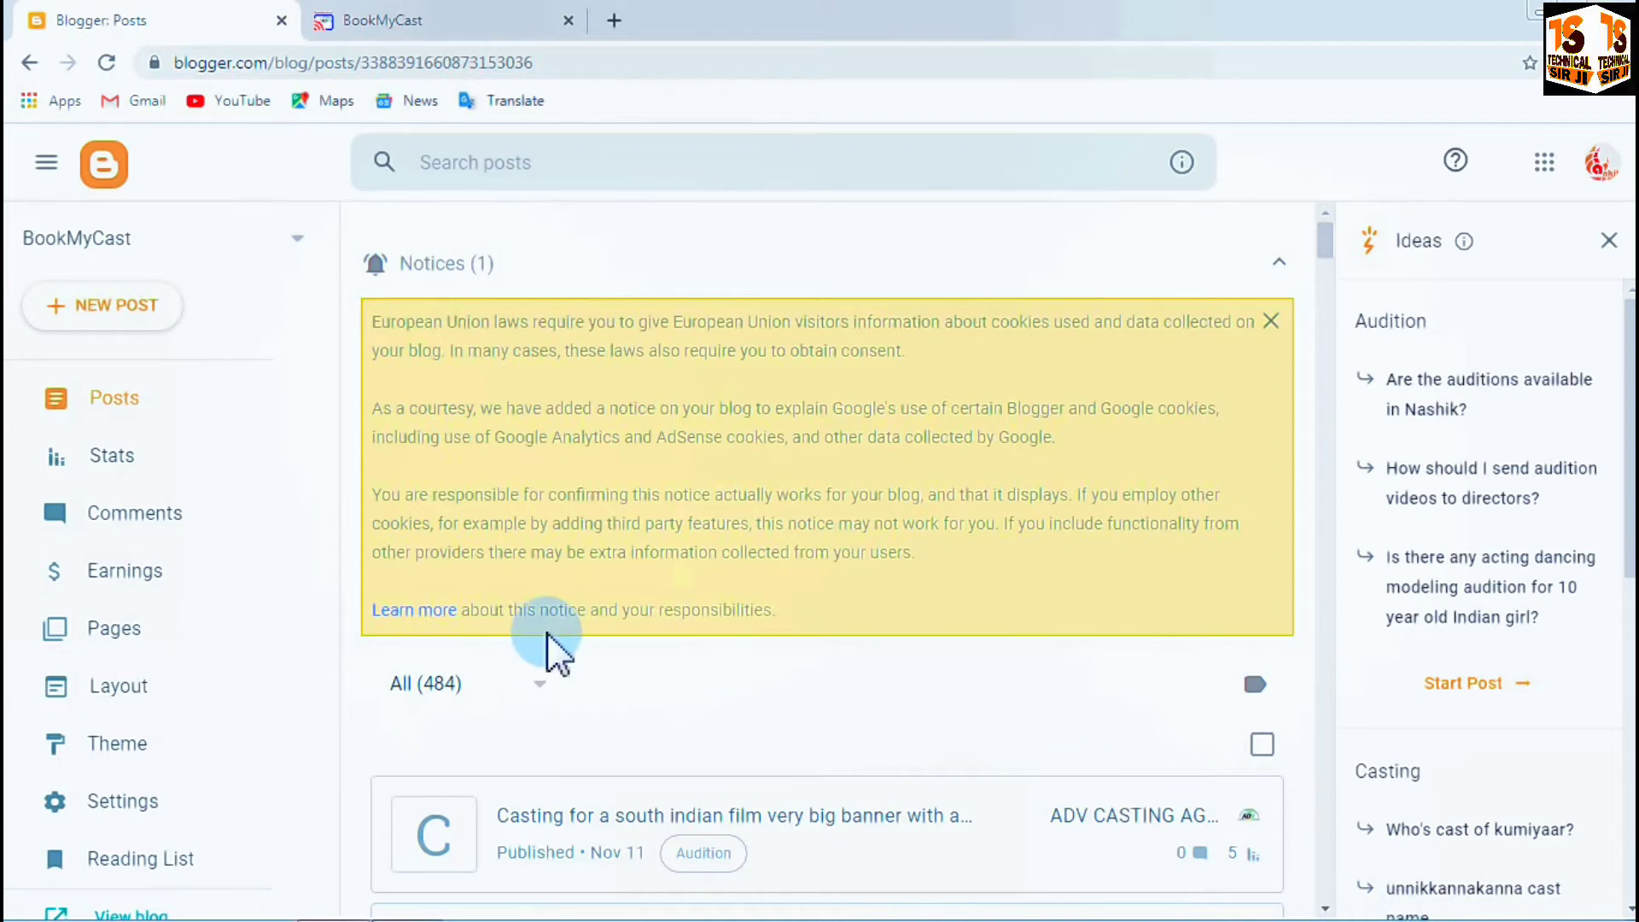
mouse_move(1566, 879)
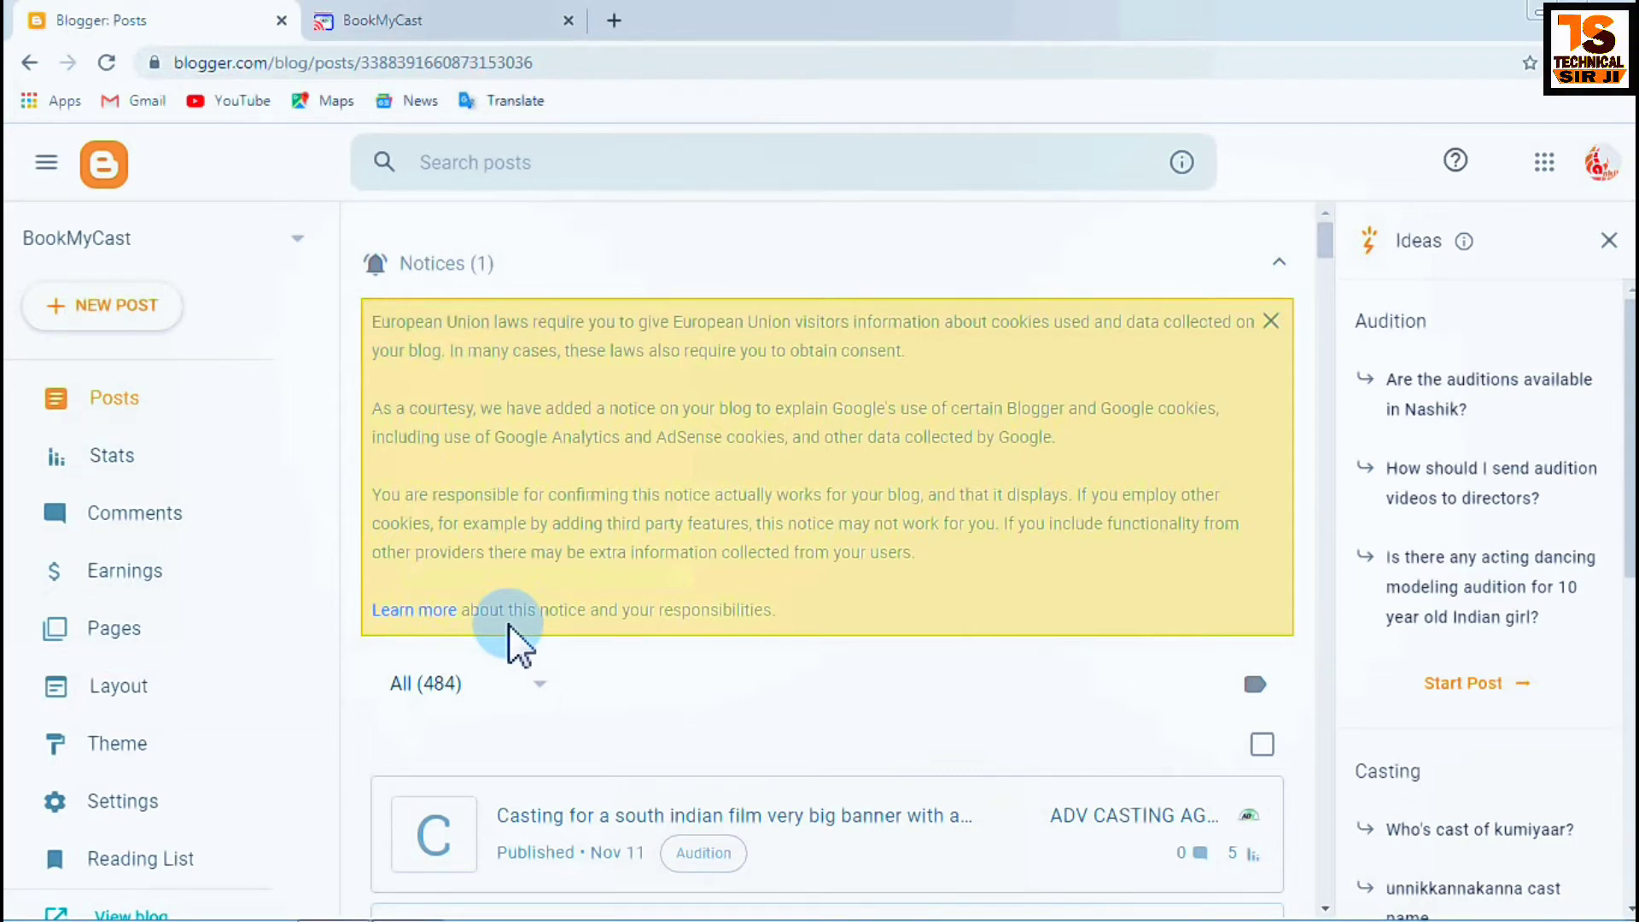
Examine the blog's follower, post and pageview statistics and open the blog settings.
click(117, 465)
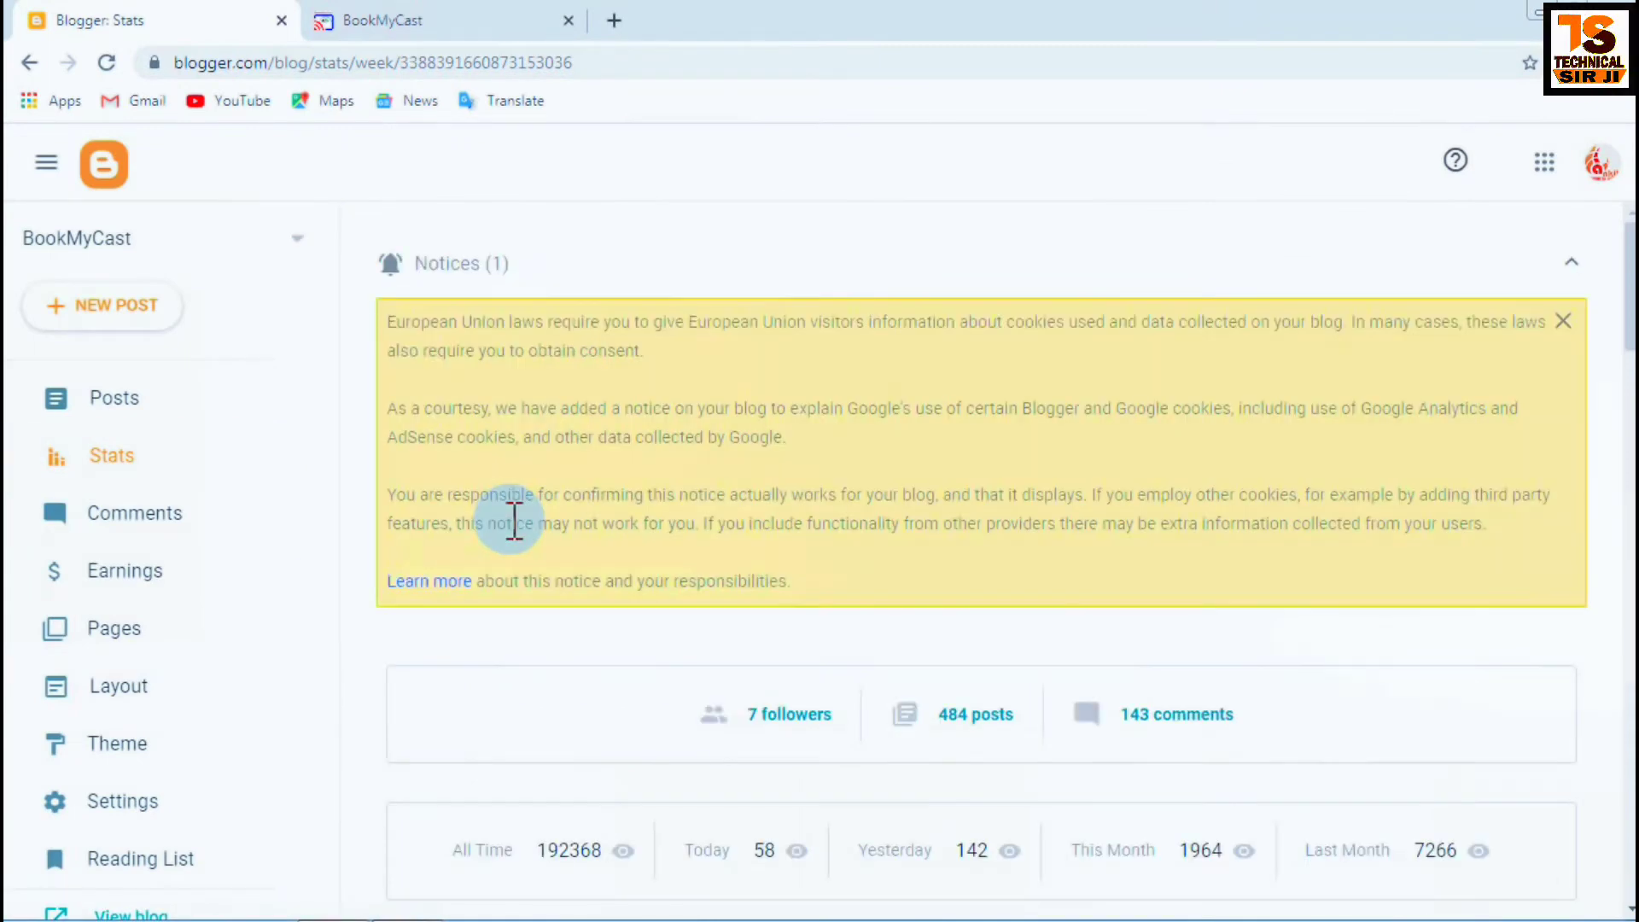
scroll(642, 562, down, 5)
scroll(643, 563, up, 3)
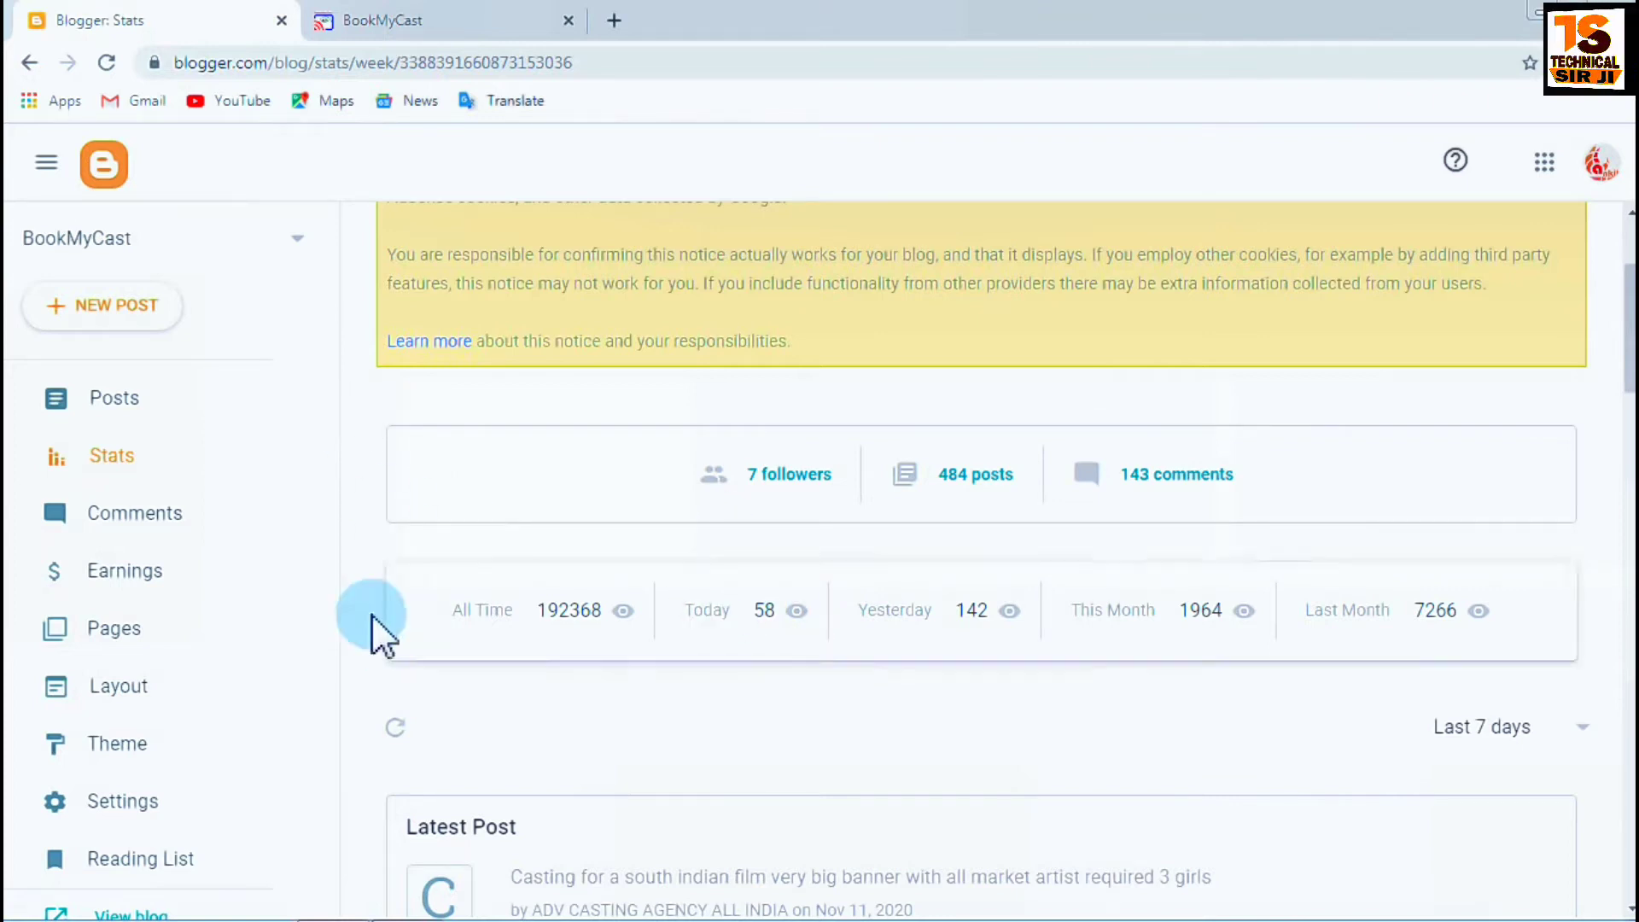
click(126, 811)
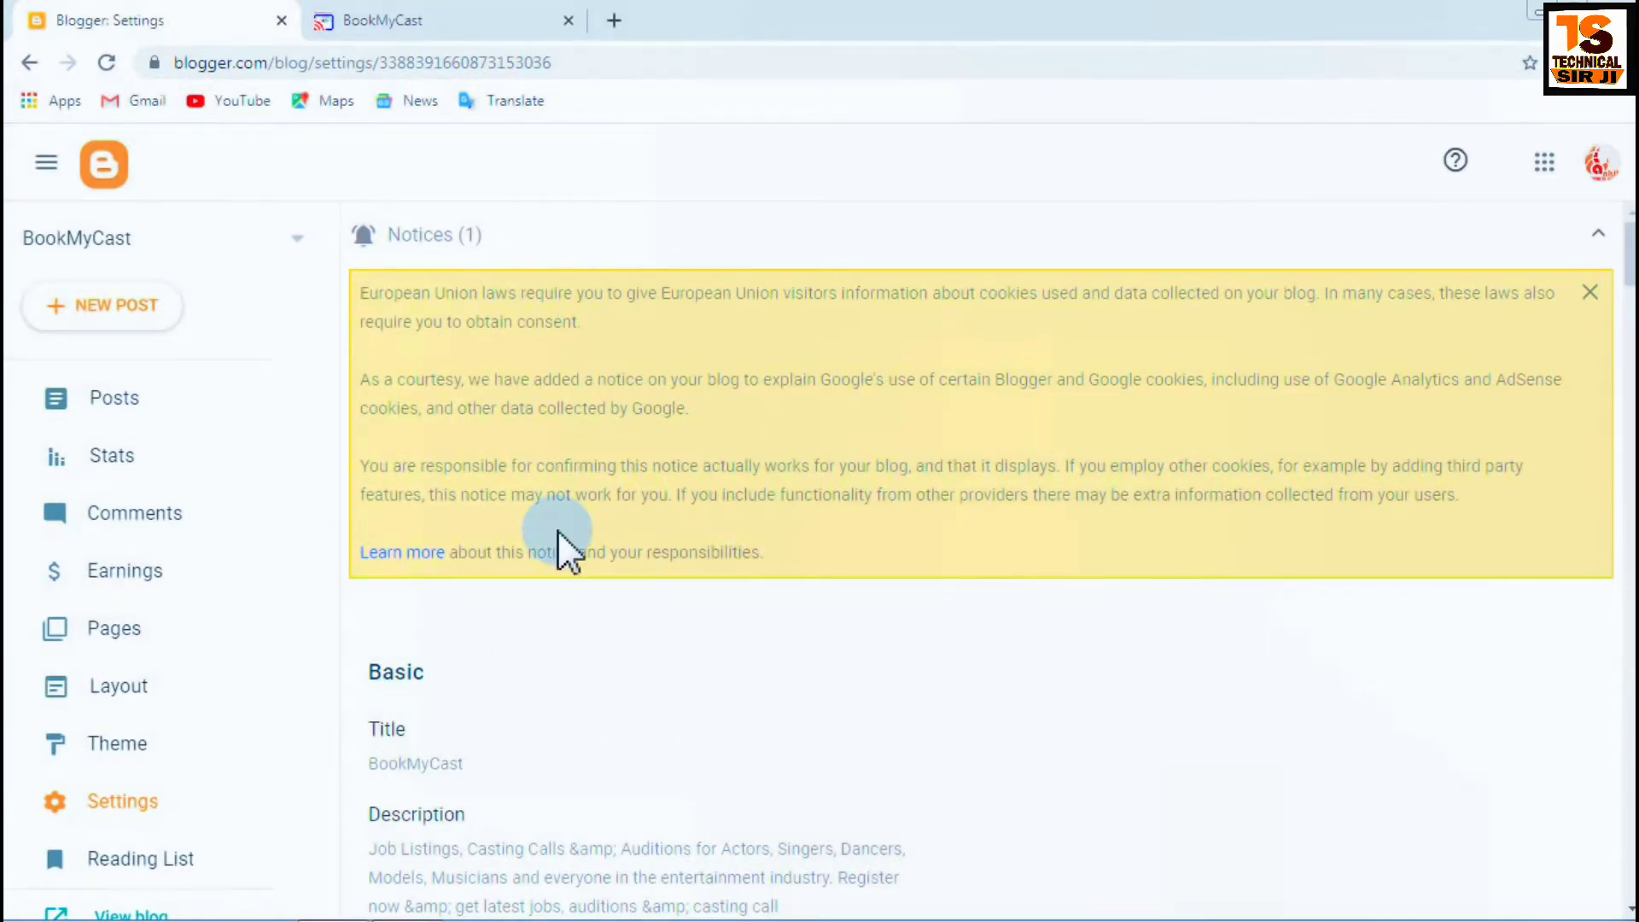
scroll(557, 530, down, 2)
click(501, 19)
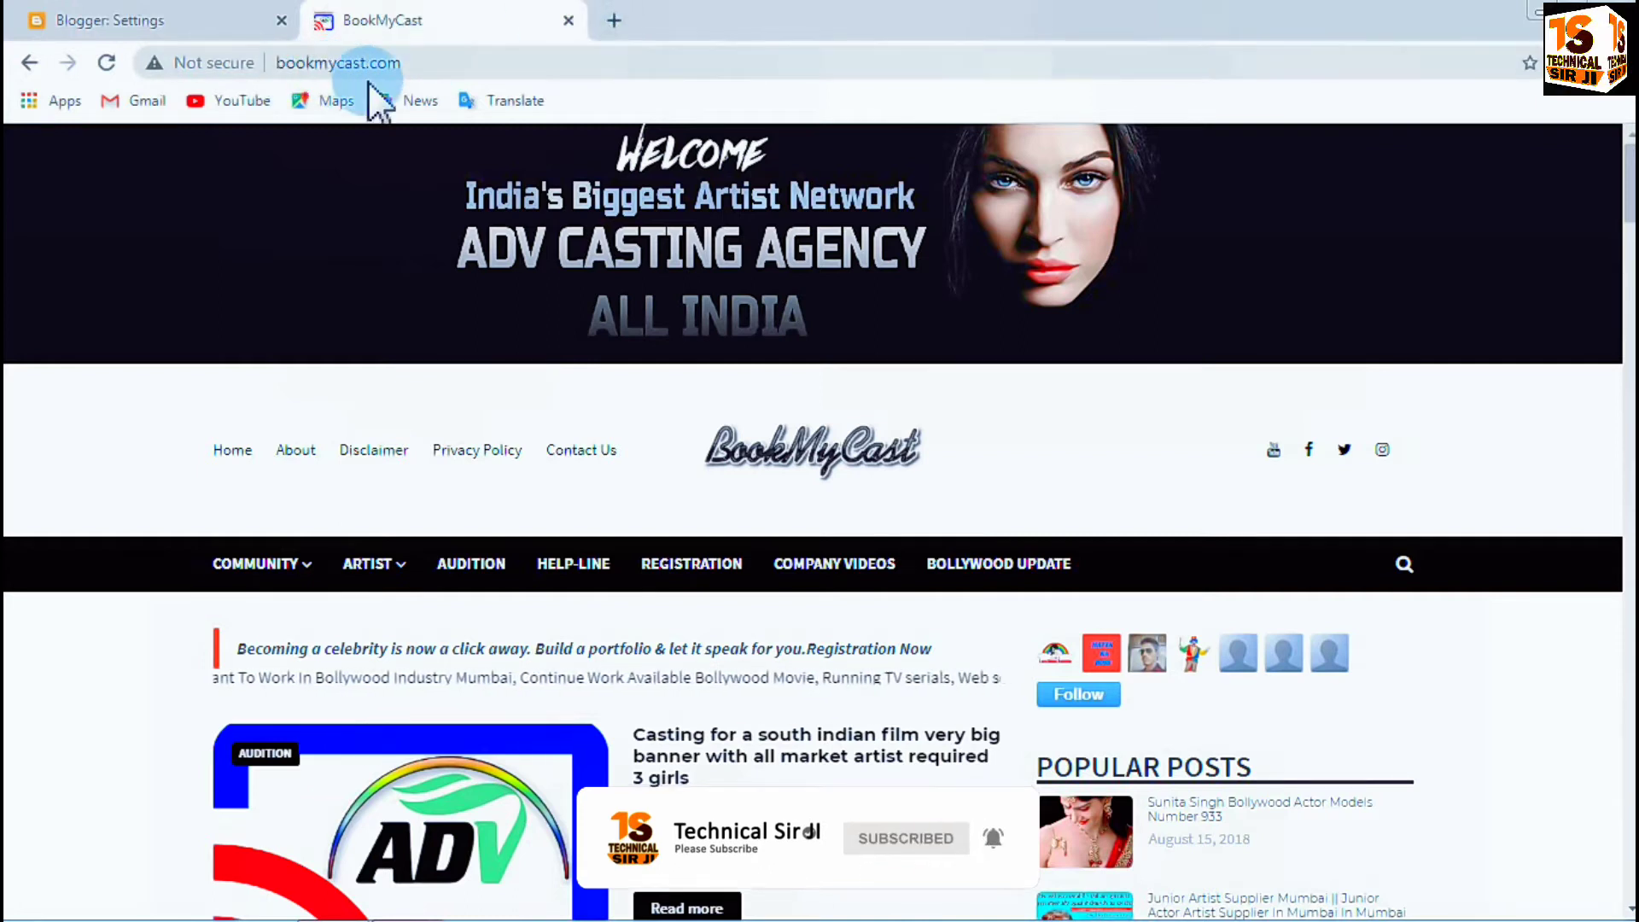
click(282, 66)
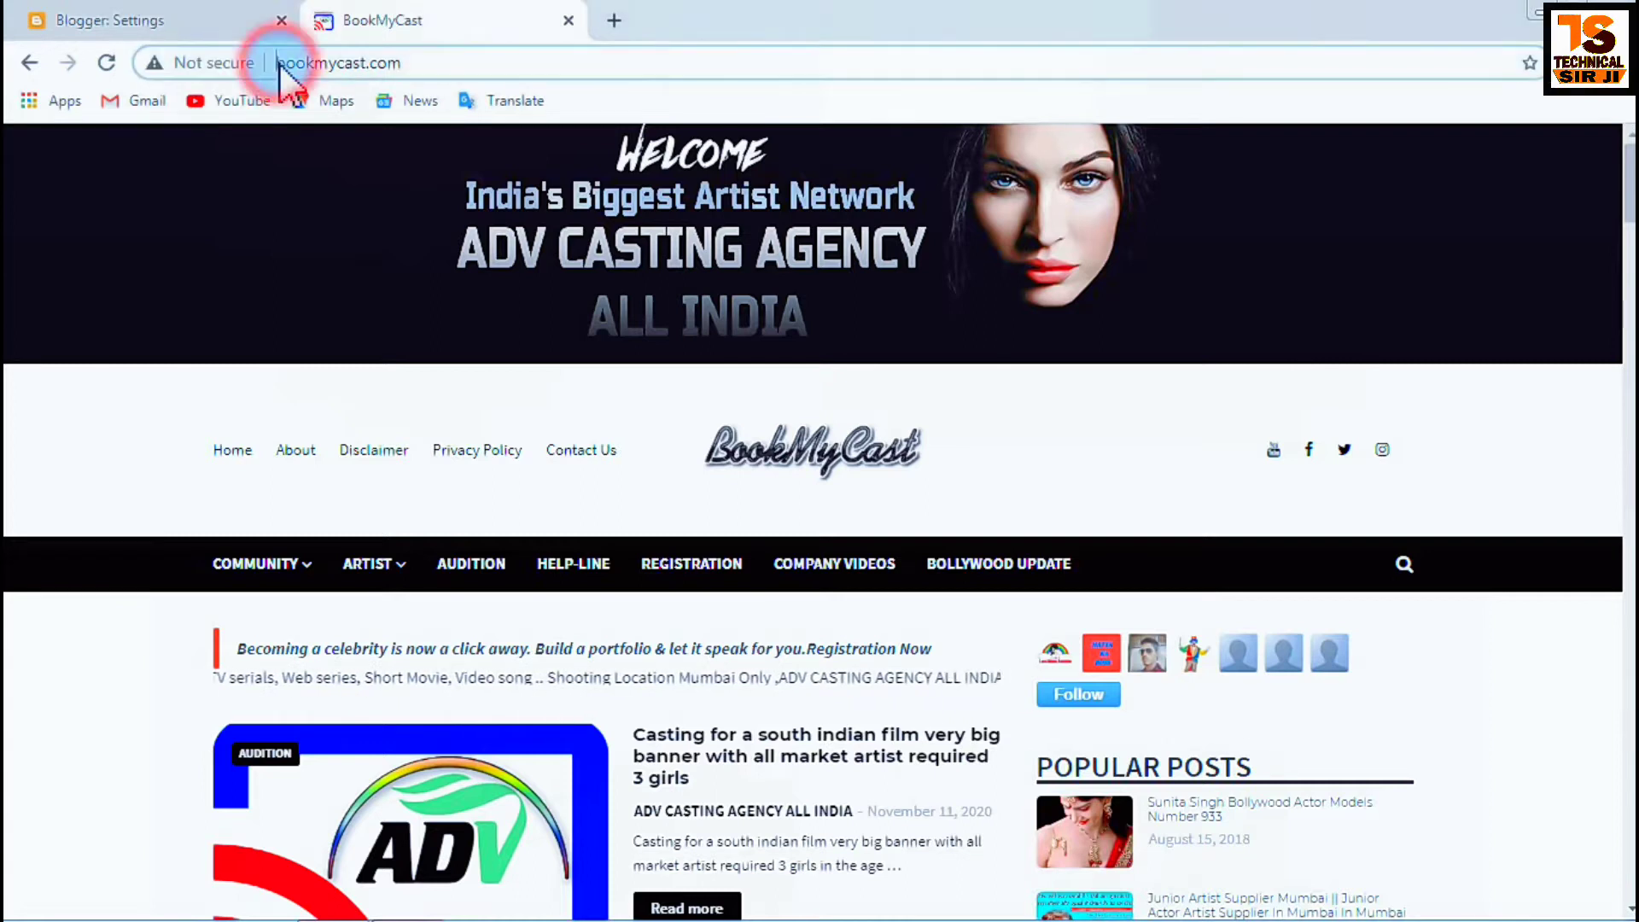
click(285, 64)
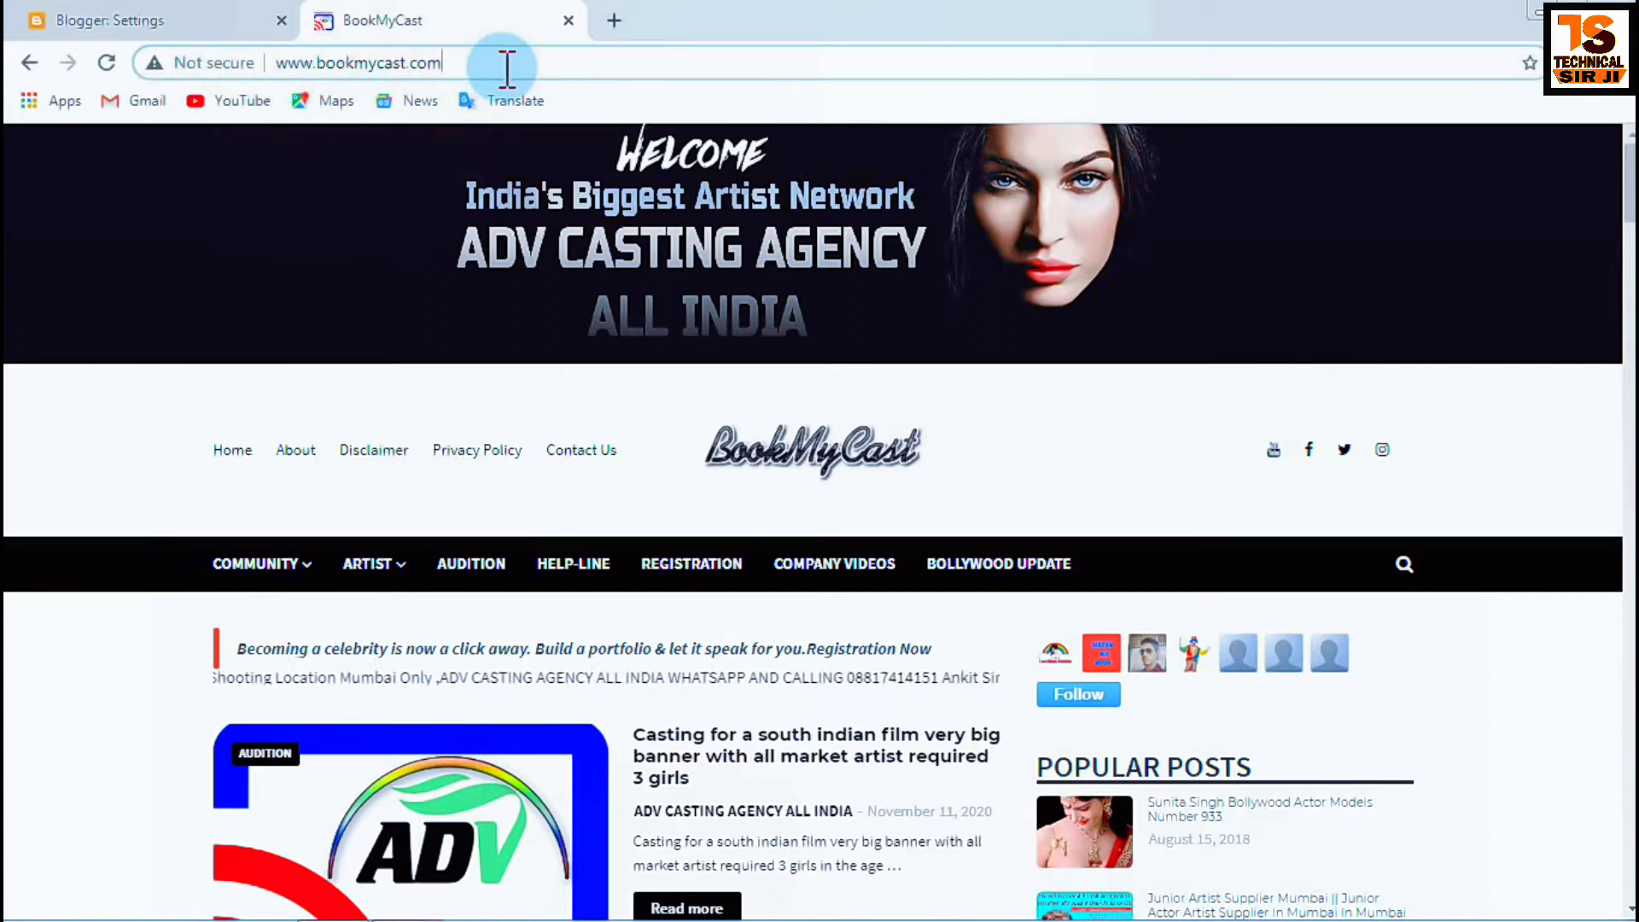
drag(501, 63, 239, 62)
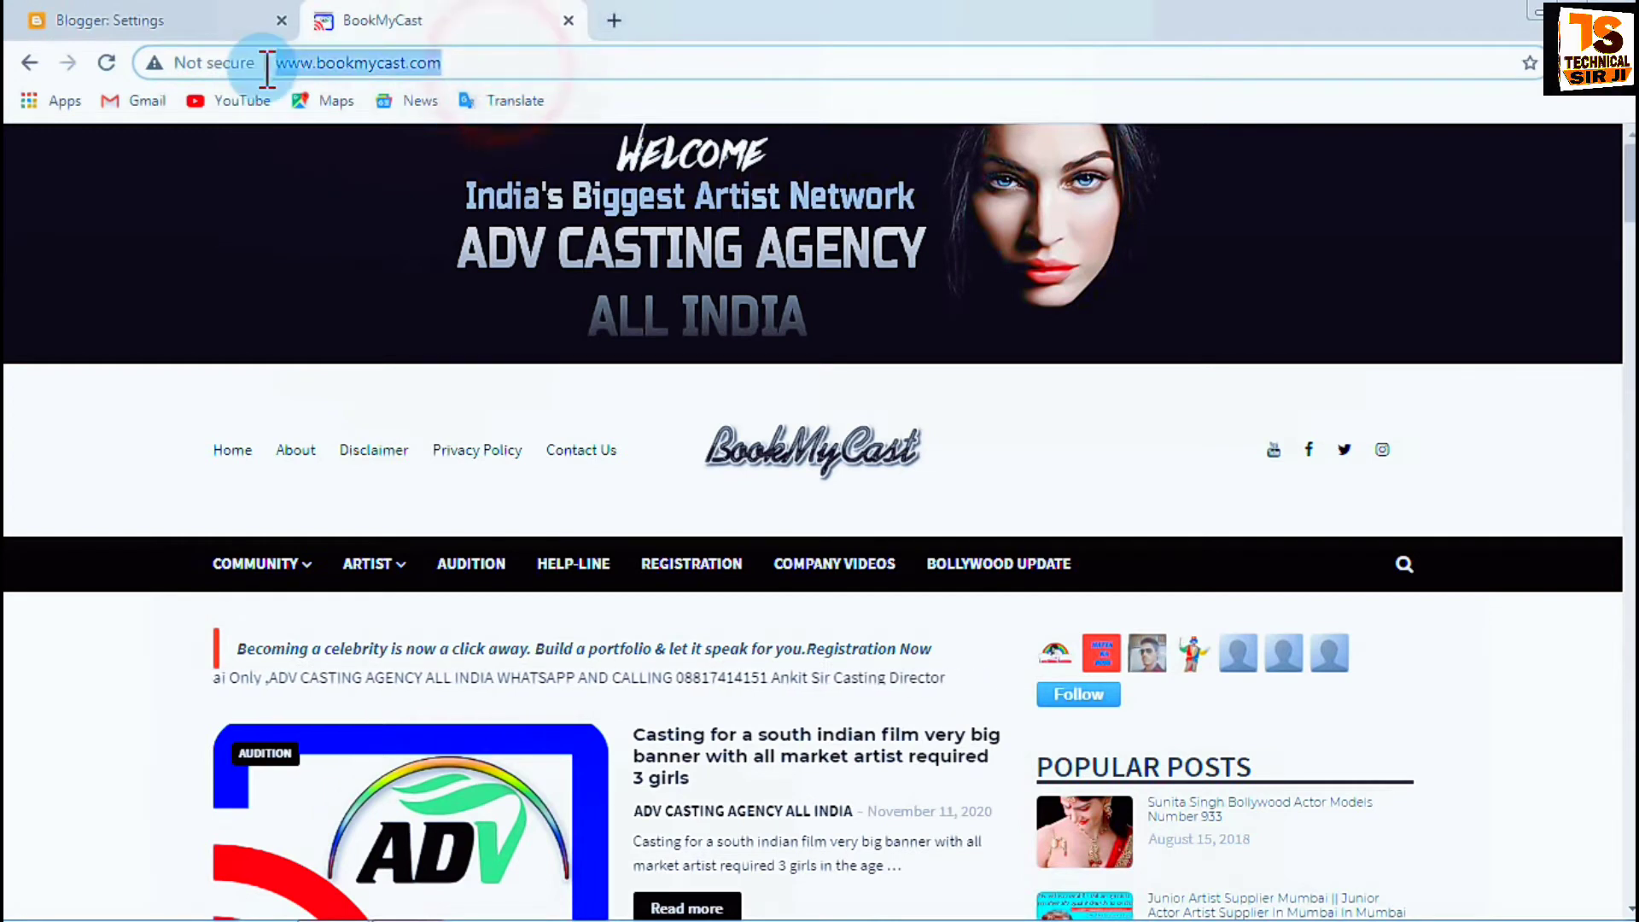
right_click(301, 61)
click(350, 152)
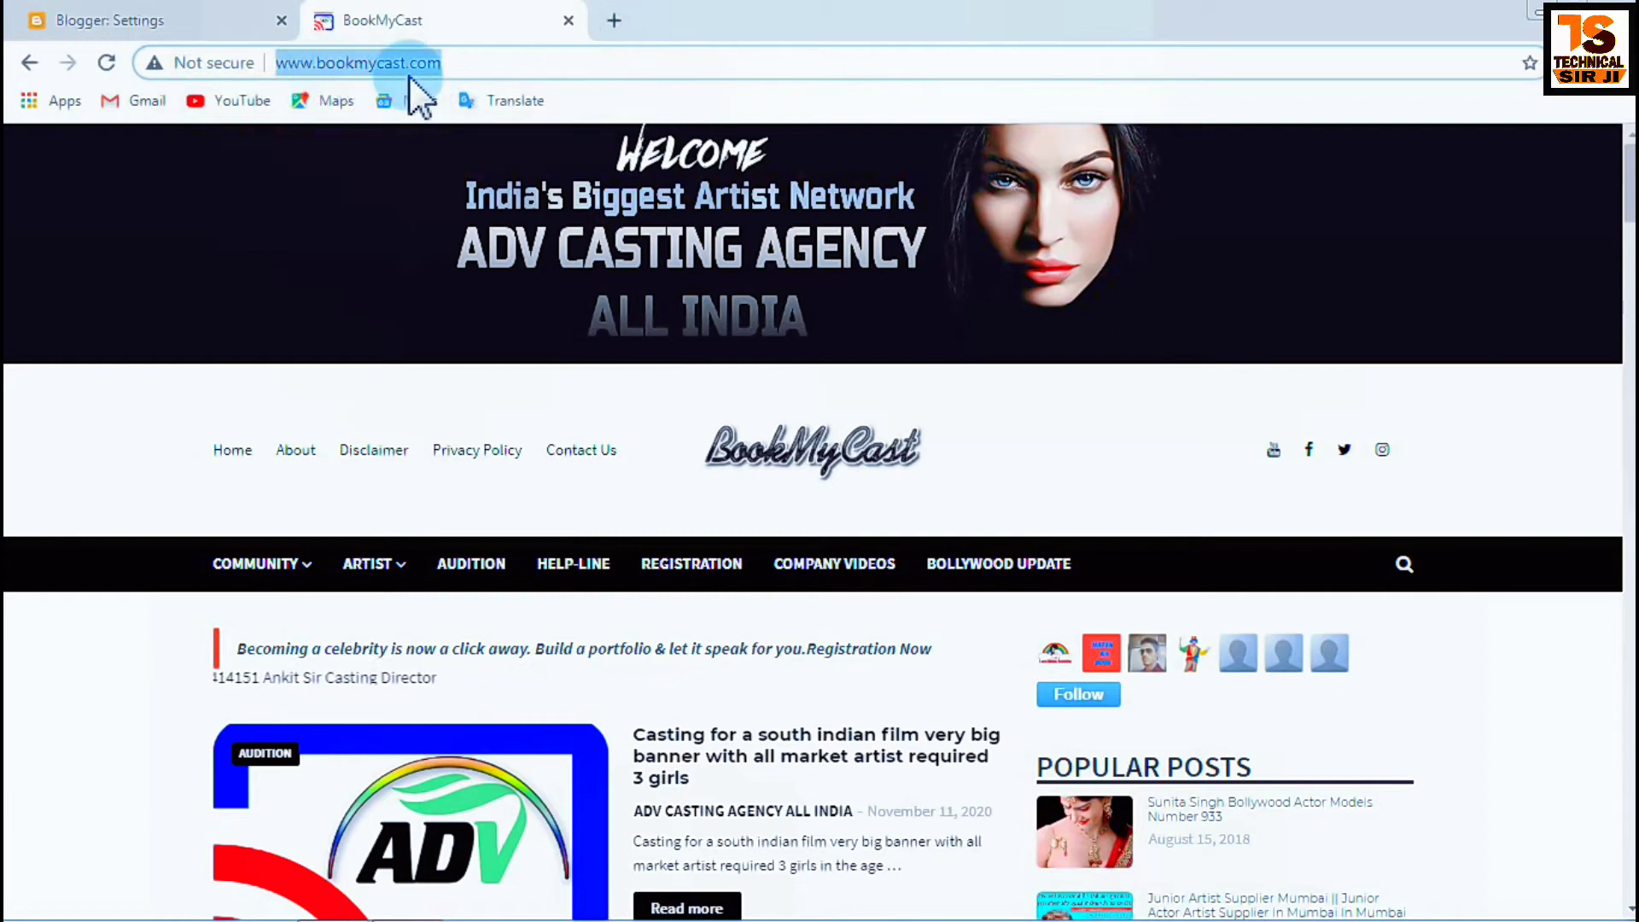
Examine the blog settings from Basic, Privacy and Publishing through HTTPS, Permissions, Comments and Formatting.
click(111, 18)
click(117, 815)
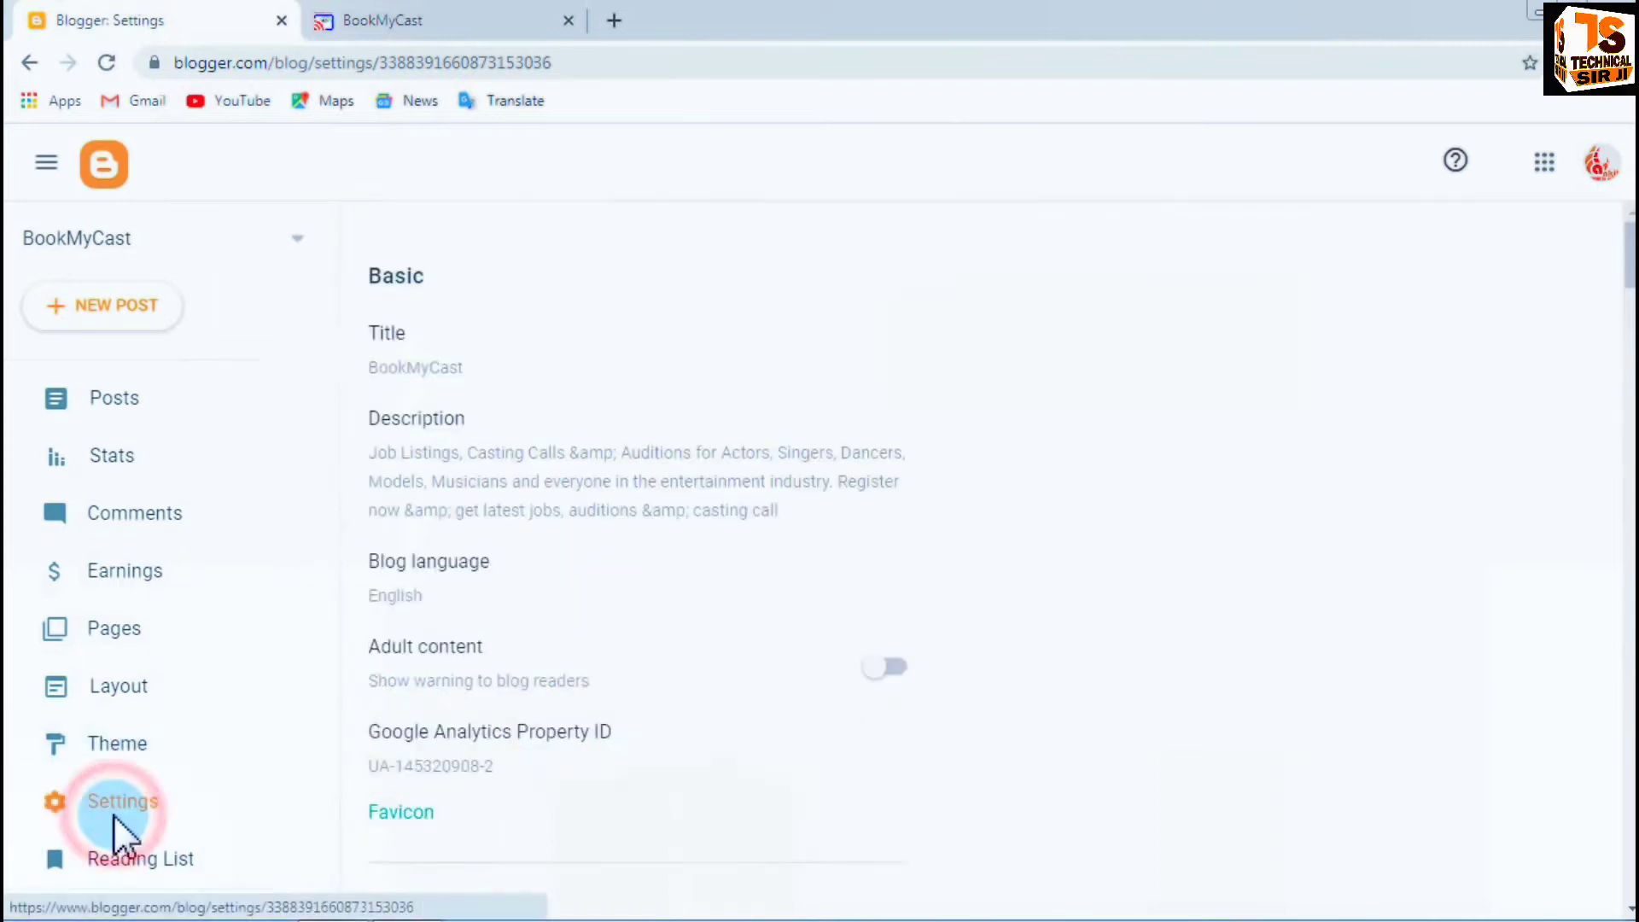
scroll(642, 529, down, 8)
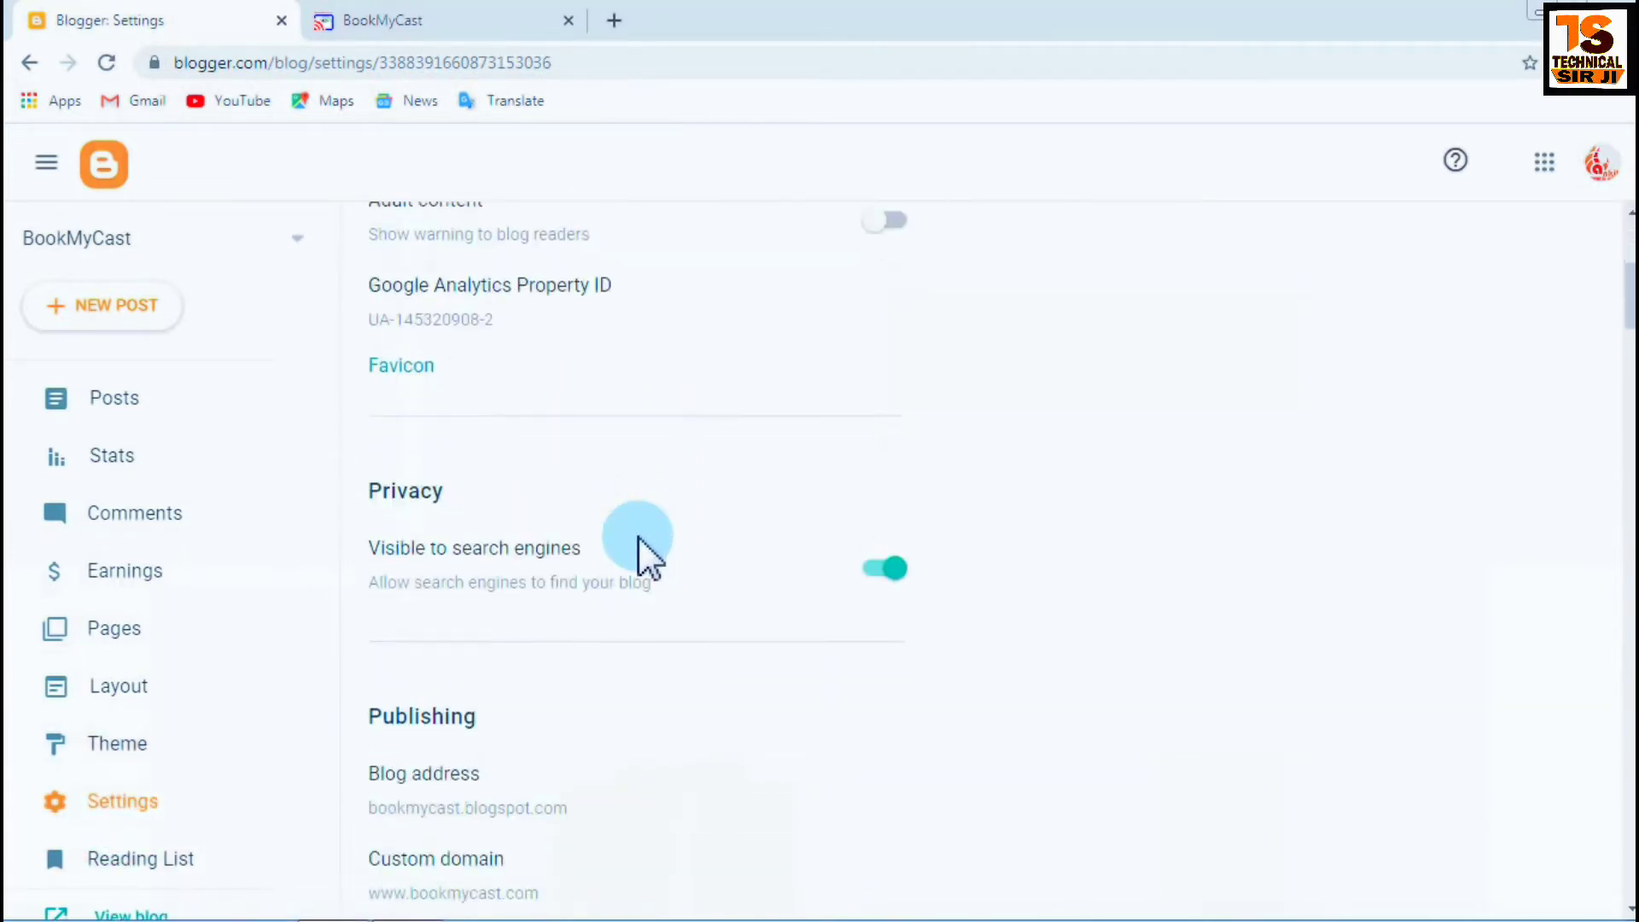
scroll(642, 531, down, 6)
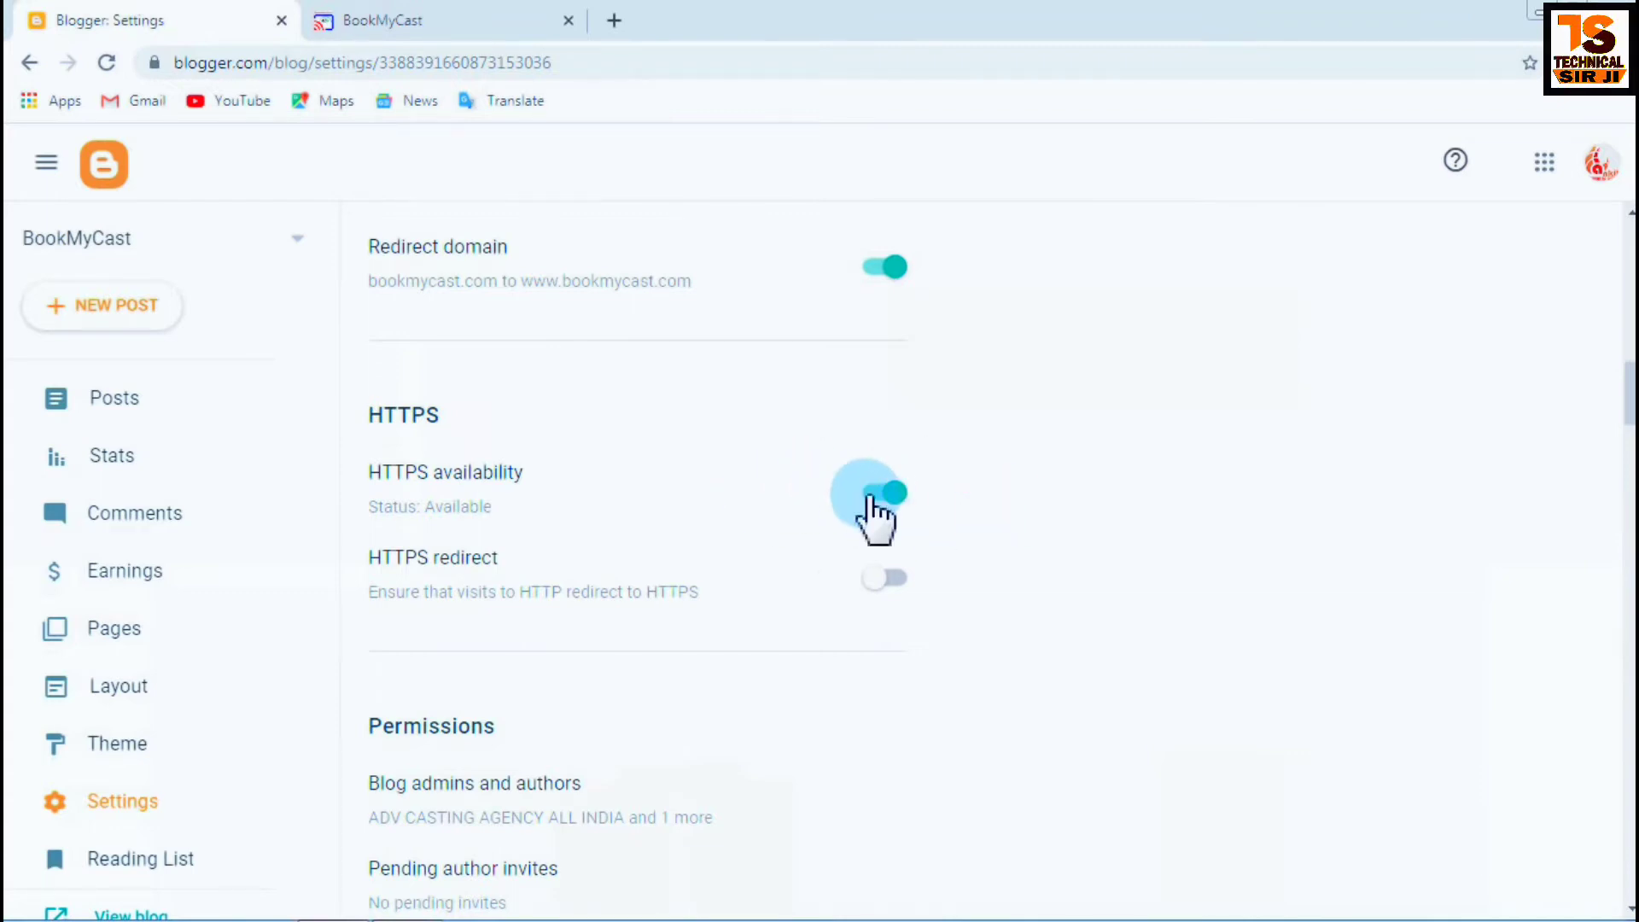
scroll(687, 542, down, 7)
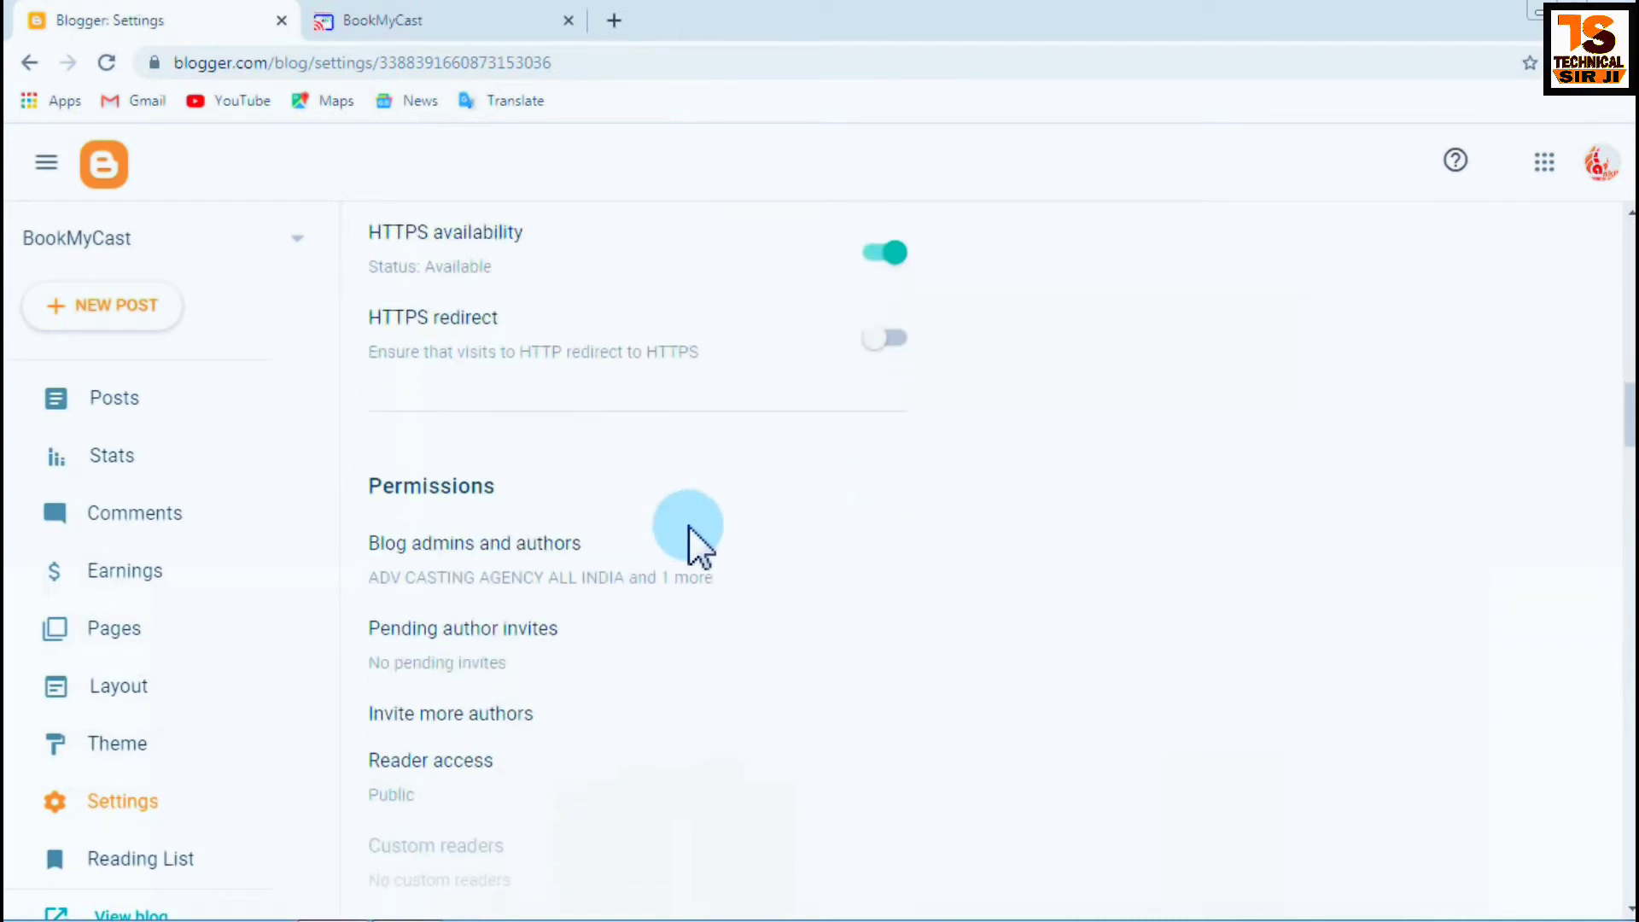
scroll(341, 504, down, 8)
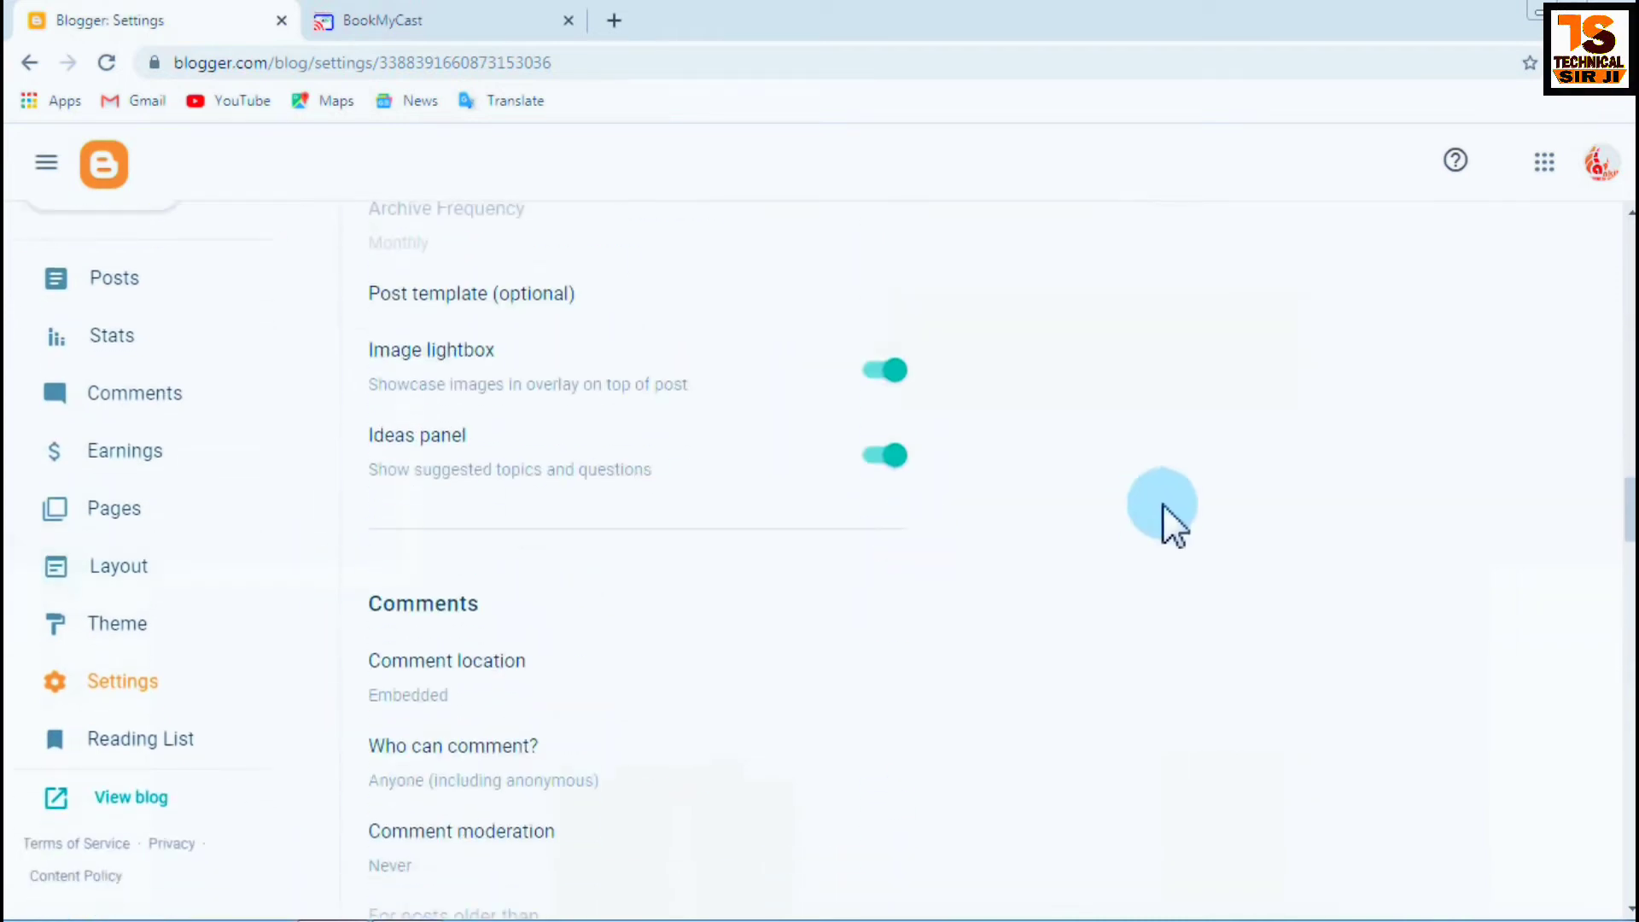
scroll(614, 546, down, 8)
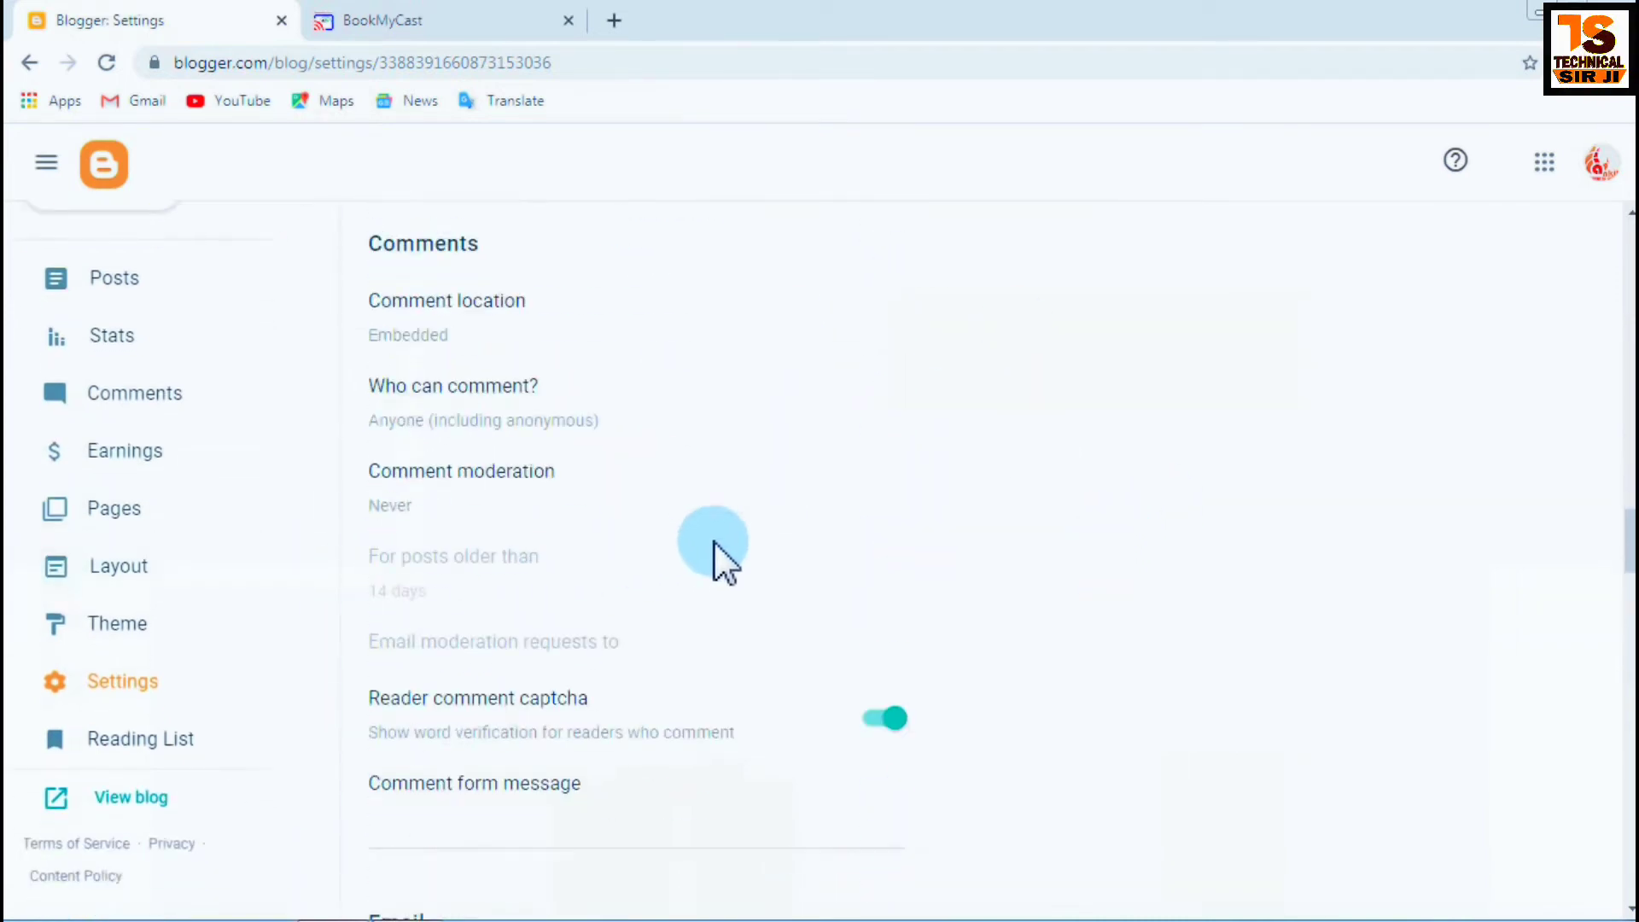
scroll(725, 606, down, 10)
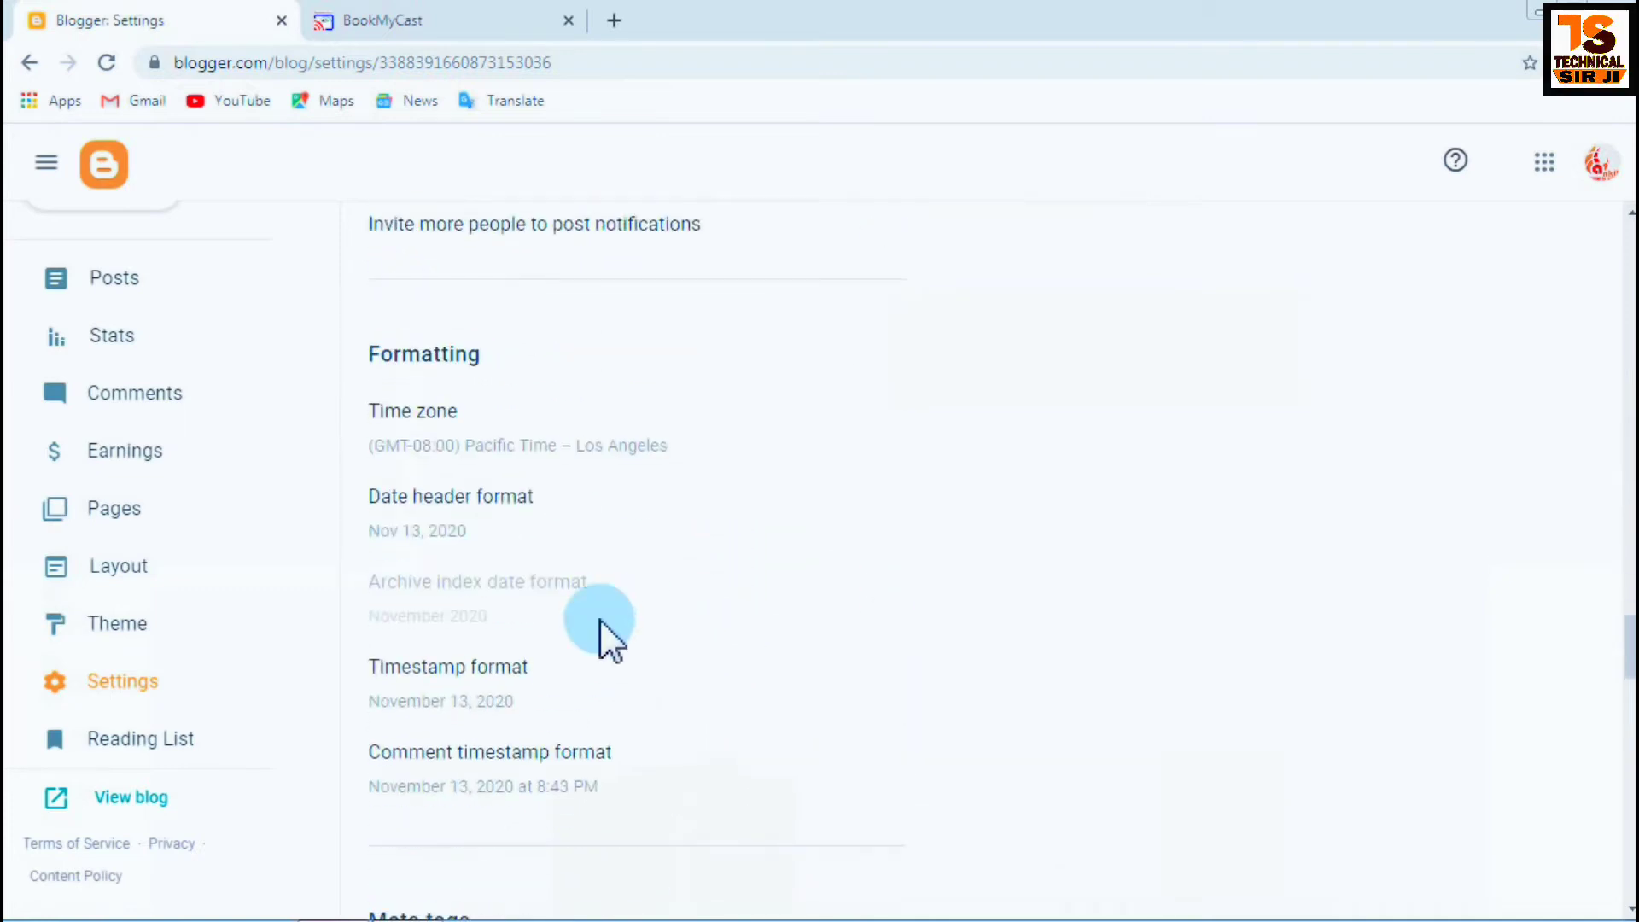
Open the BookMyCast website's Home and About pages in separate new tabs.
click(512, 18)
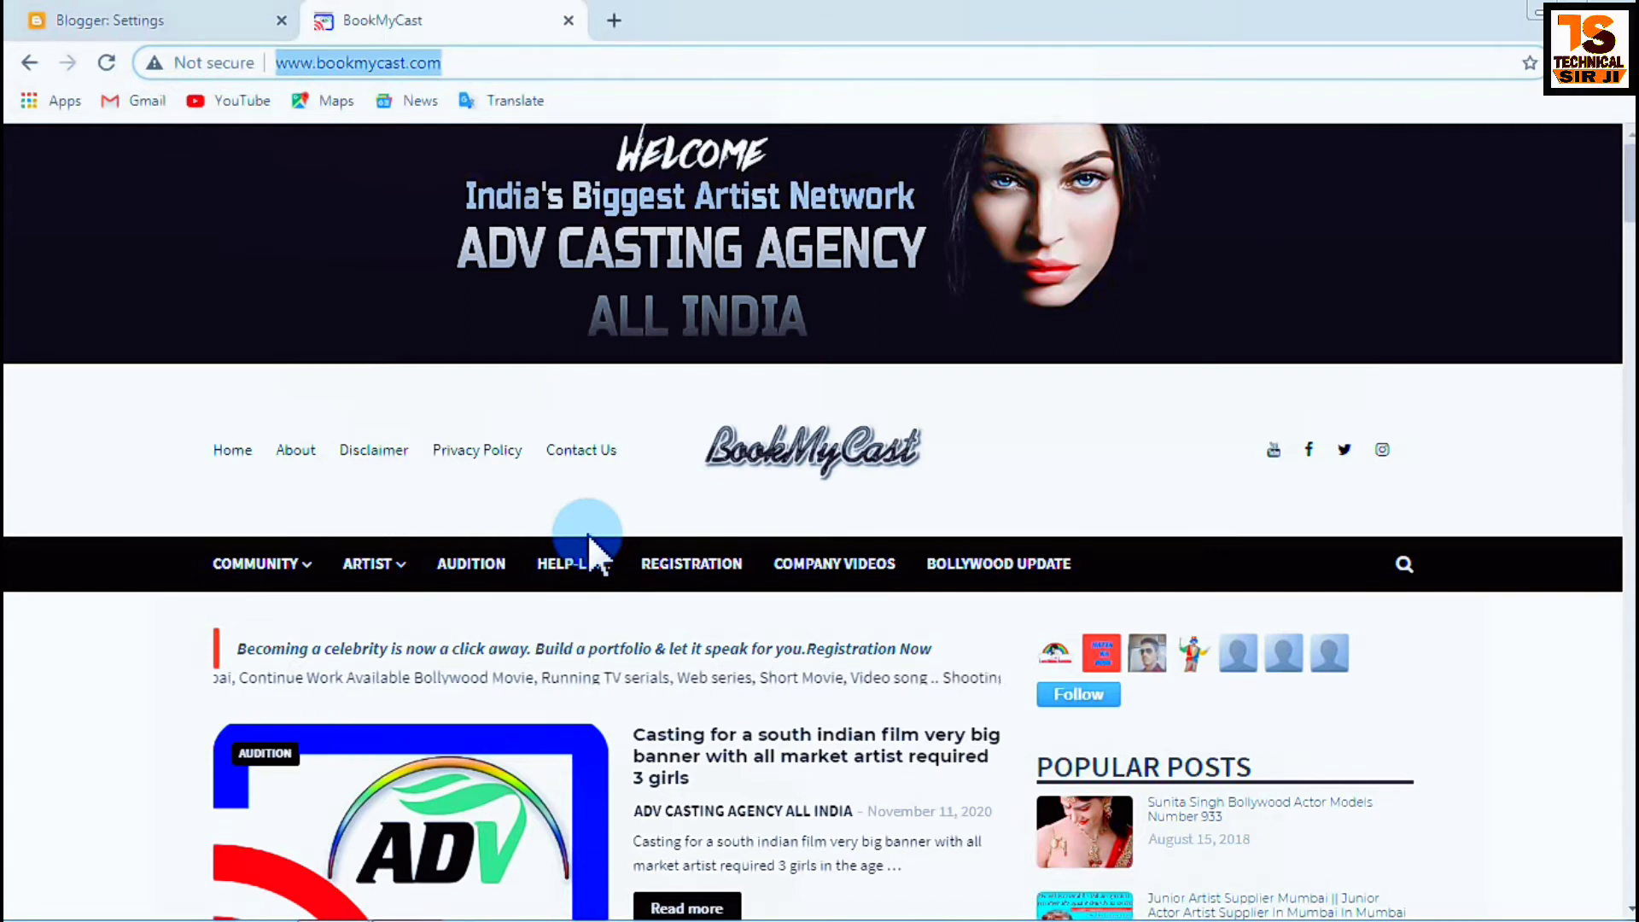
click(180, 471)
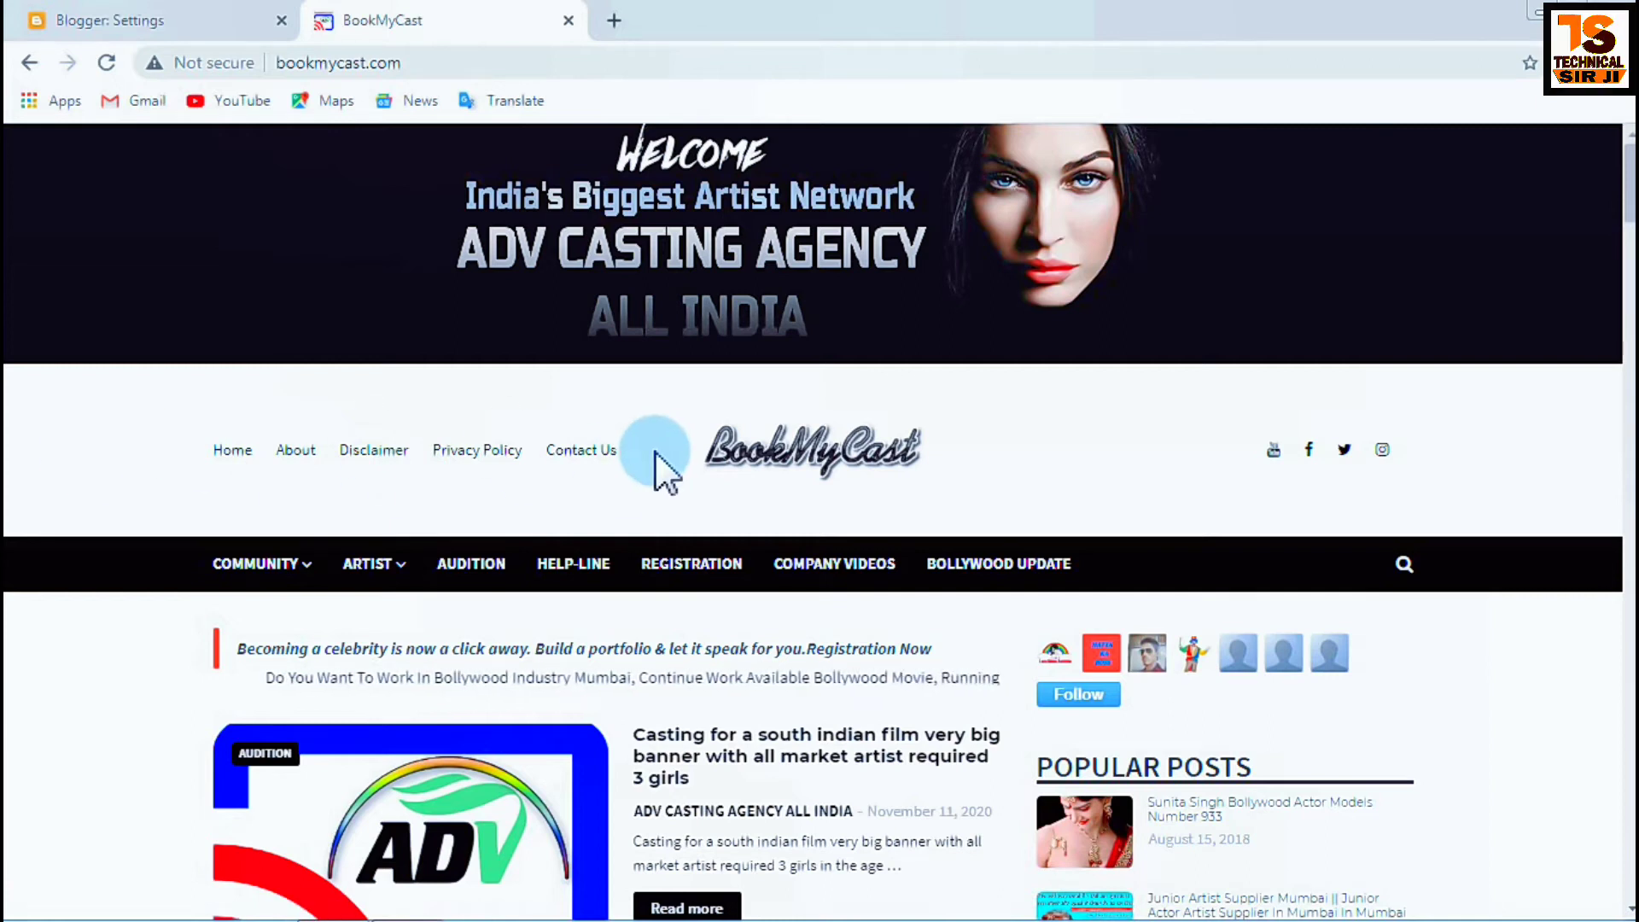
click(246, 452)
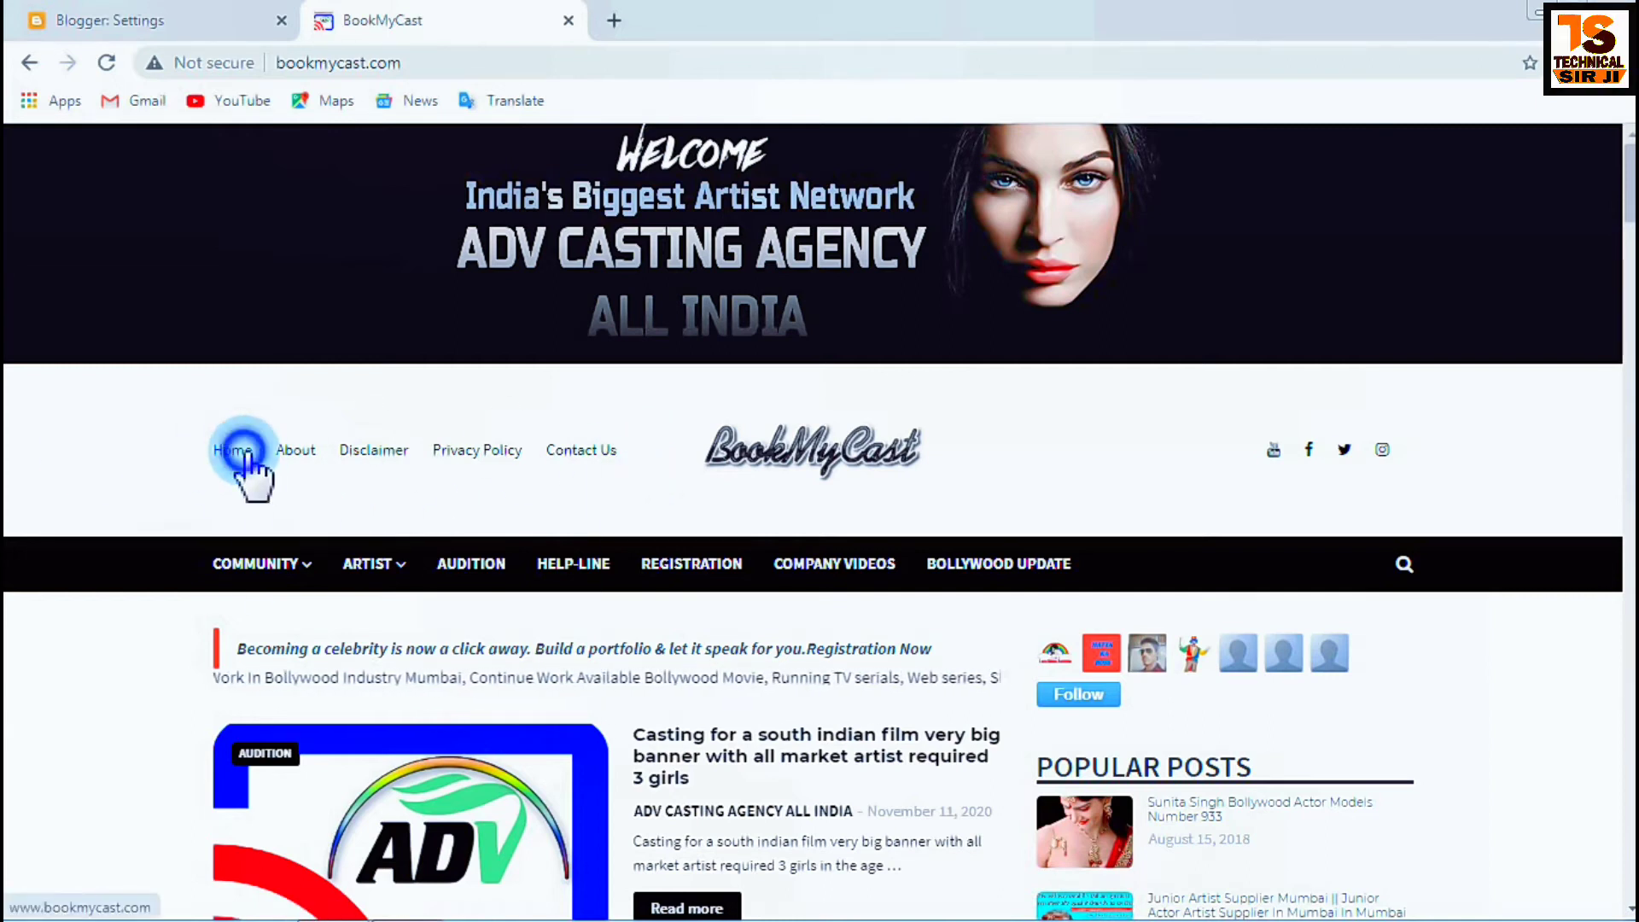
ctrl+click(295, 449)
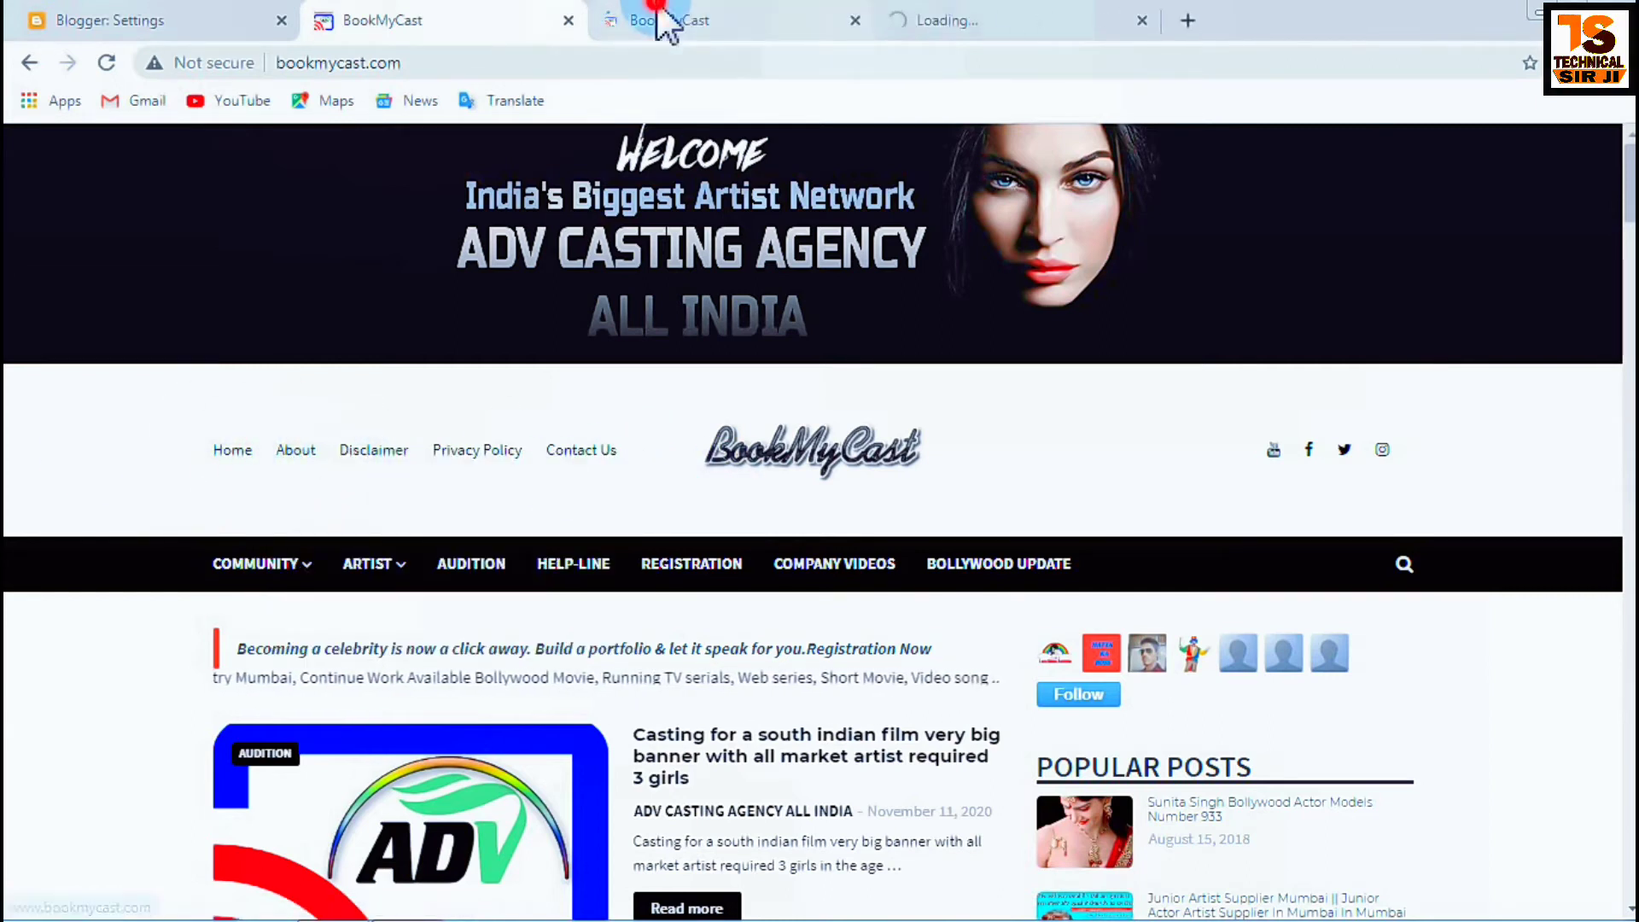
Examine the newly opened Home and About pages of the website for ads in the content and sidebar.
click(666, 21)
click(1035, 18)
click(838, 18)
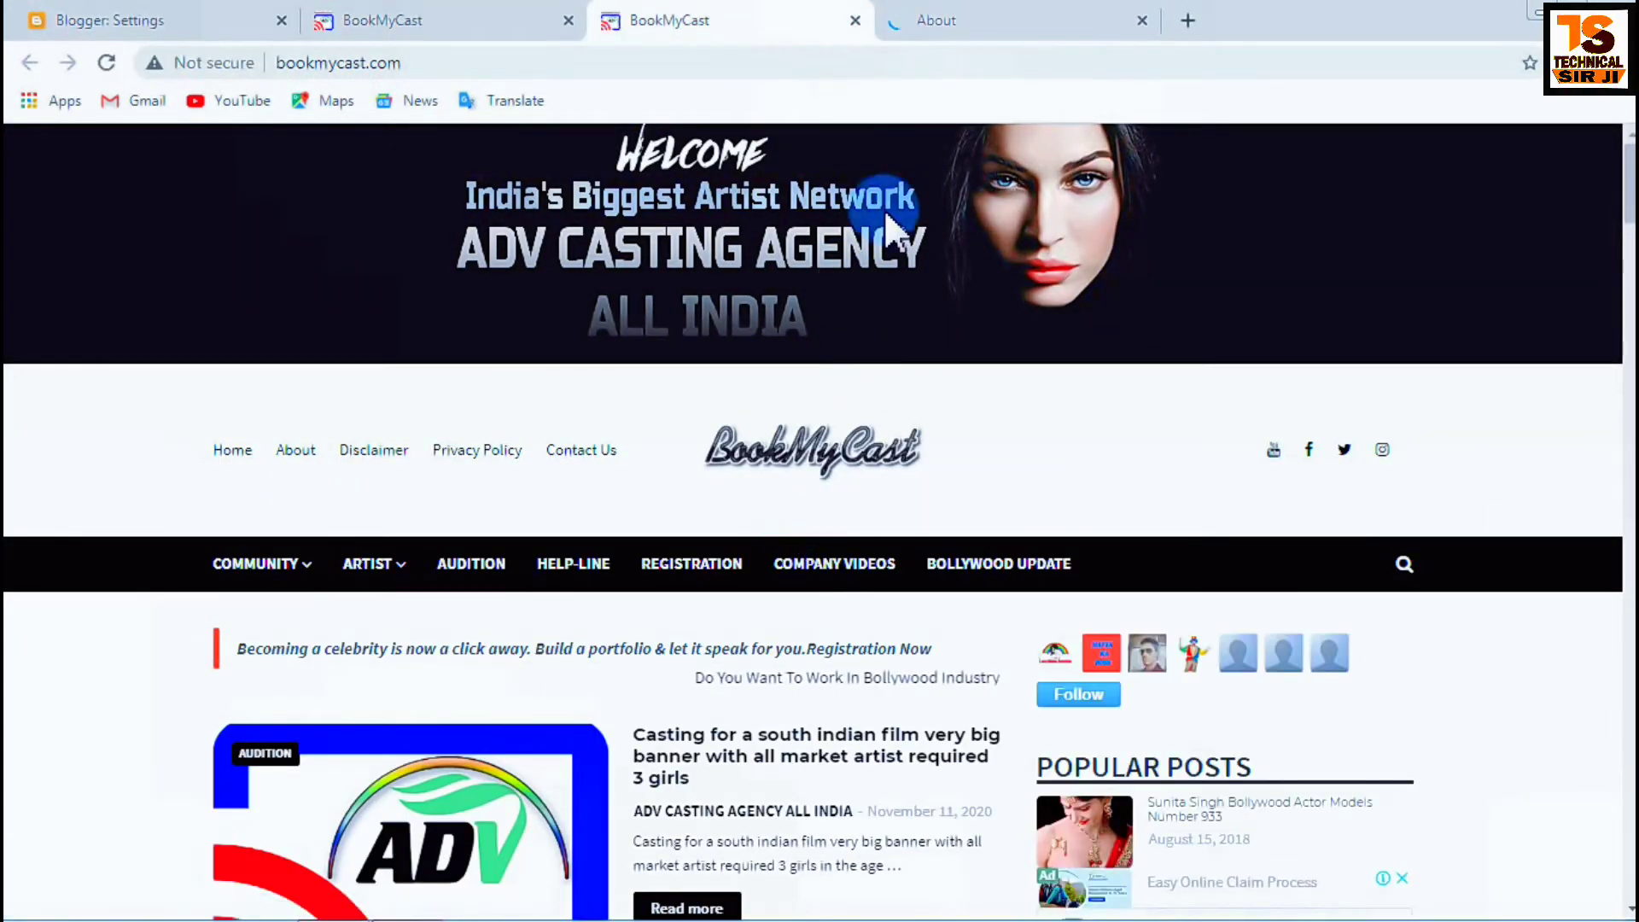
click(987, 18)
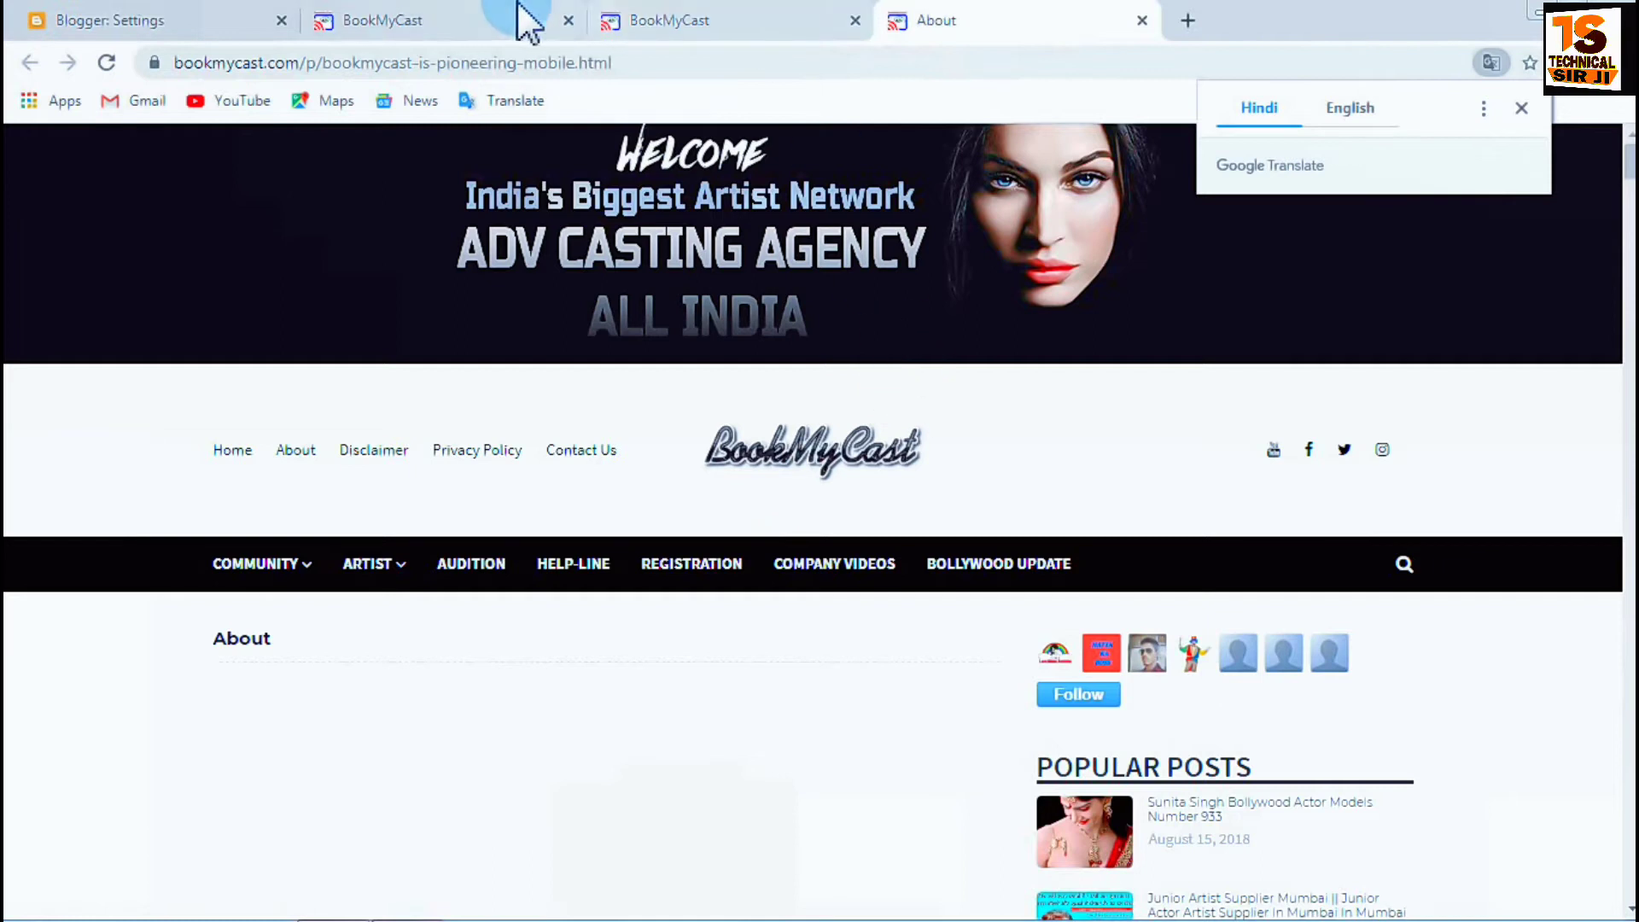
click(527, 21)
click(1043, 22)
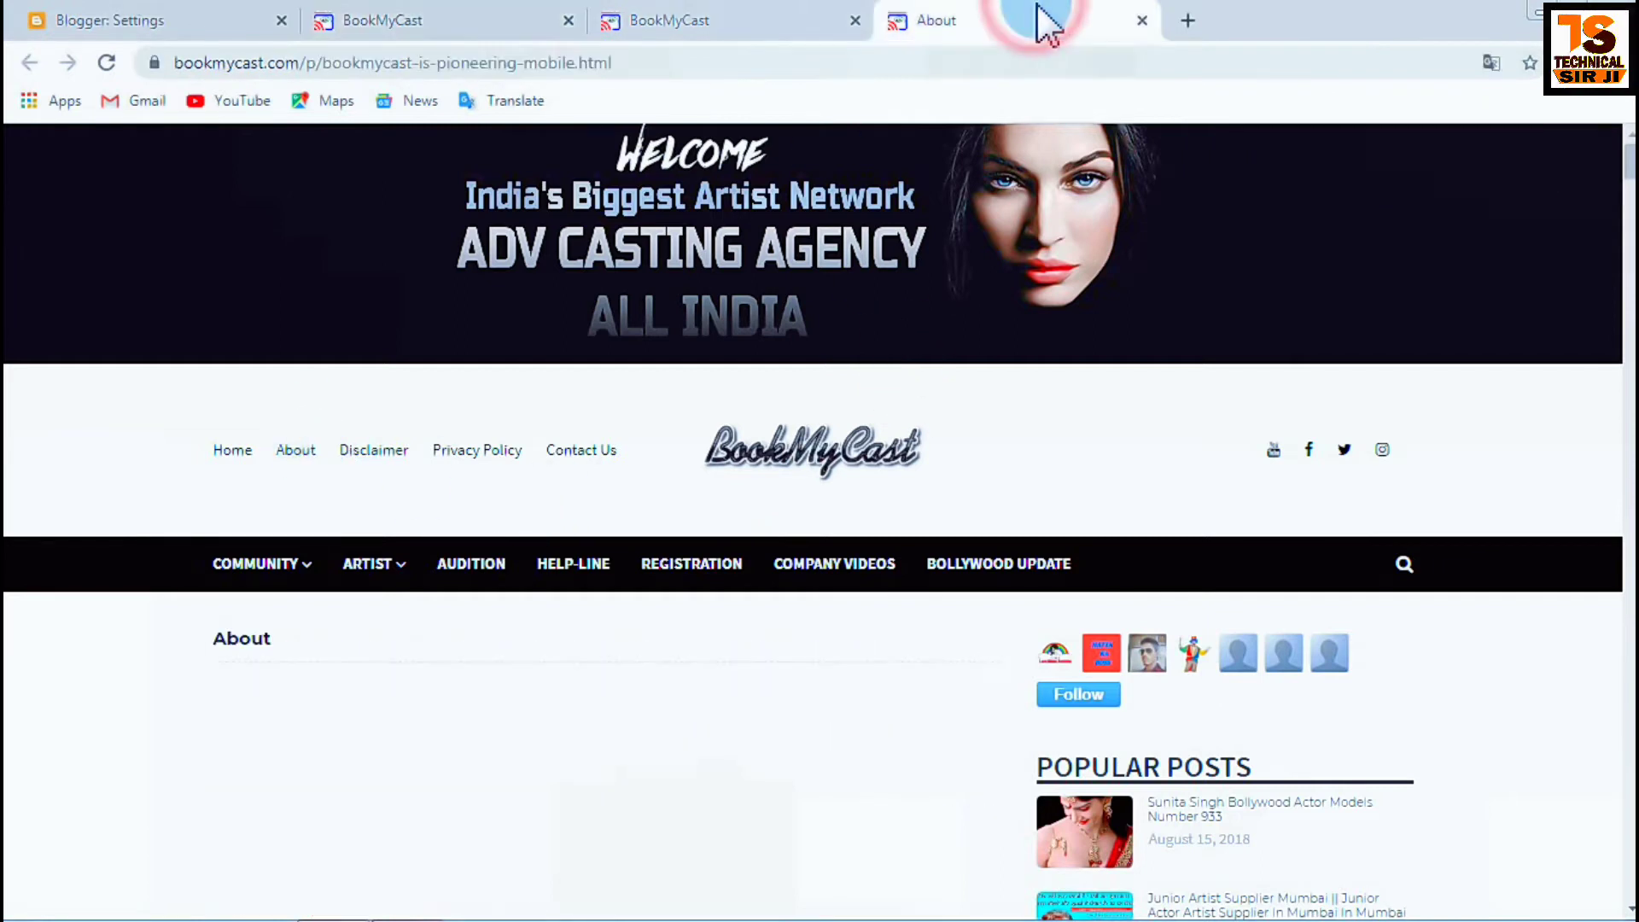
scroll(731, 555, down, 10)
scroll(737, 561, up, 1)
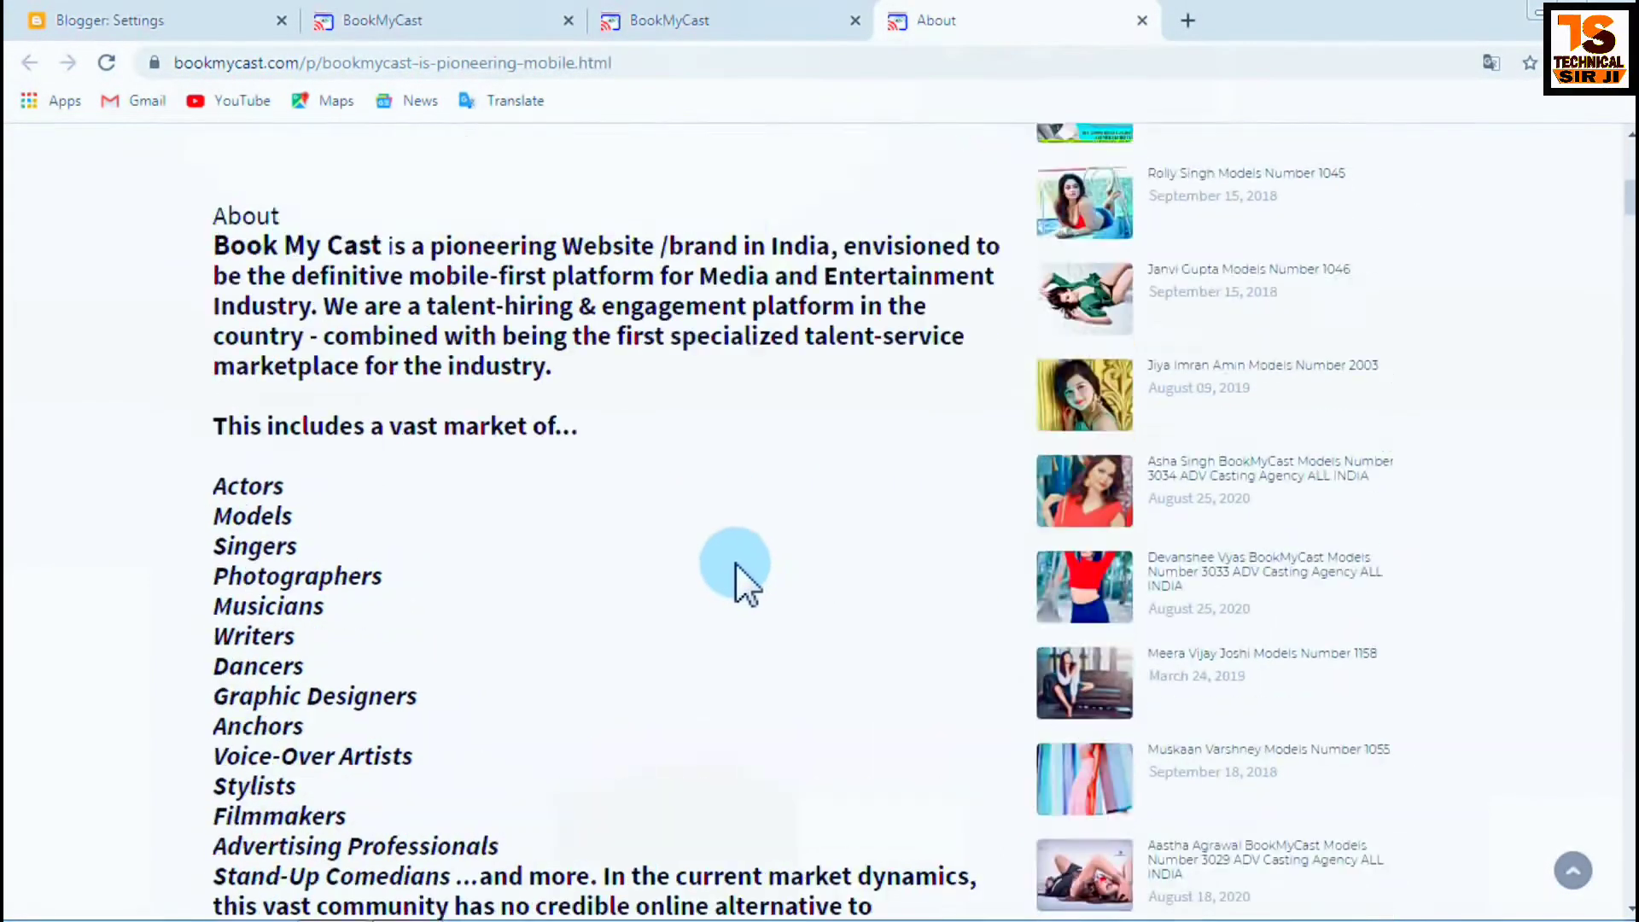
Open the website's Disclaimer page in the first site tab and examine its content and sidebar for ads.
scroll(735, 562, up, 4)
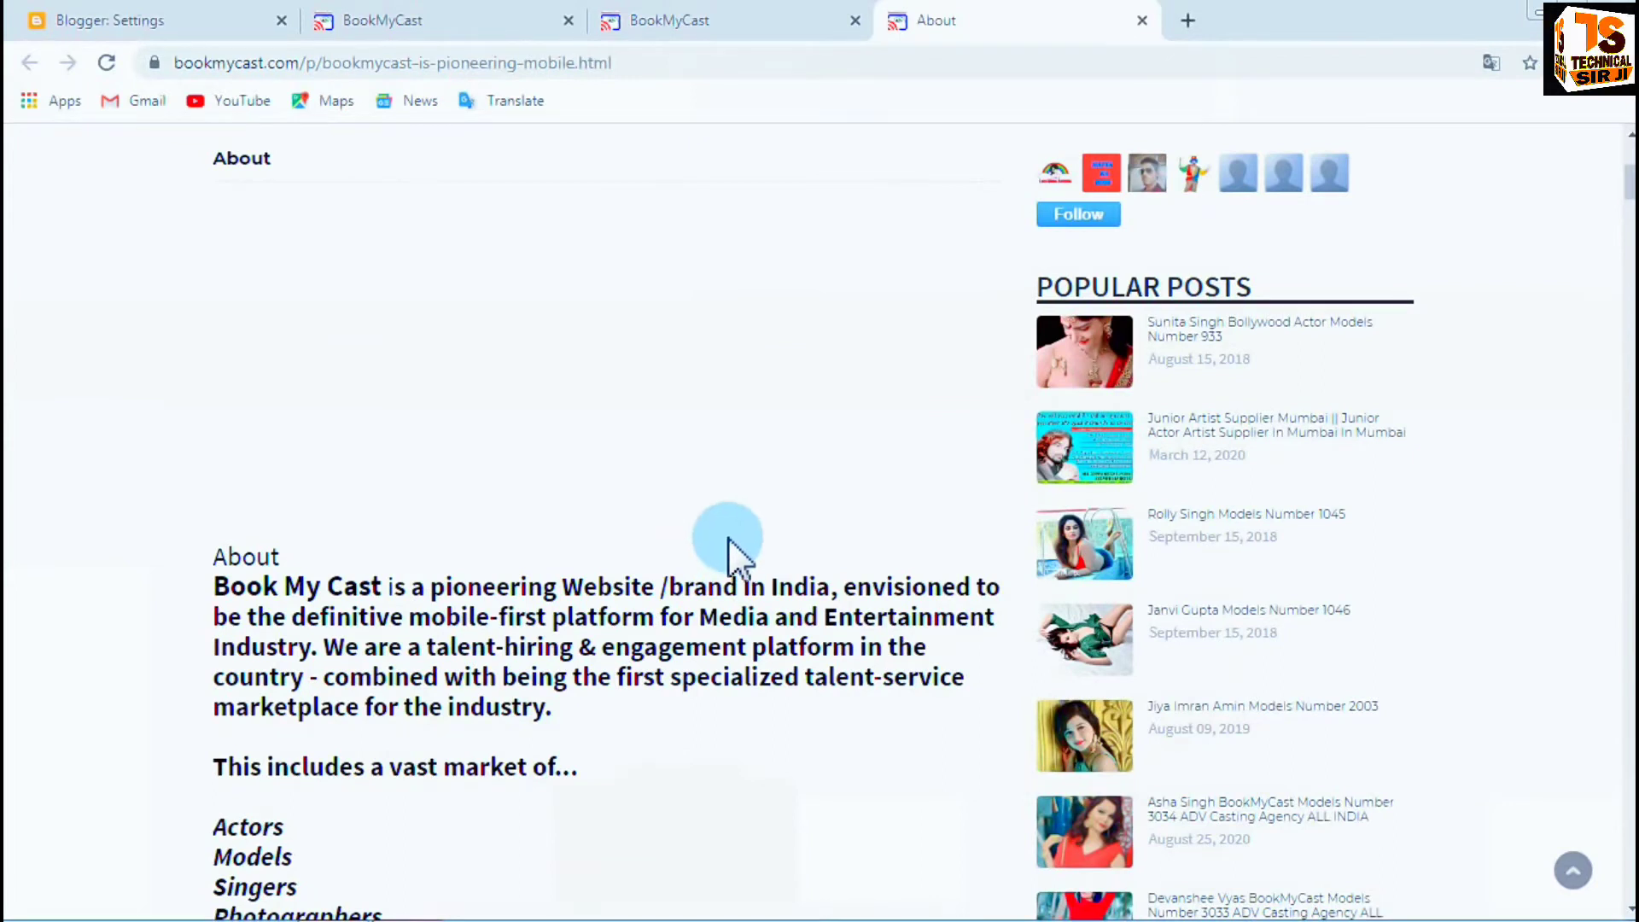
click(447, 19)
click(394, 452)
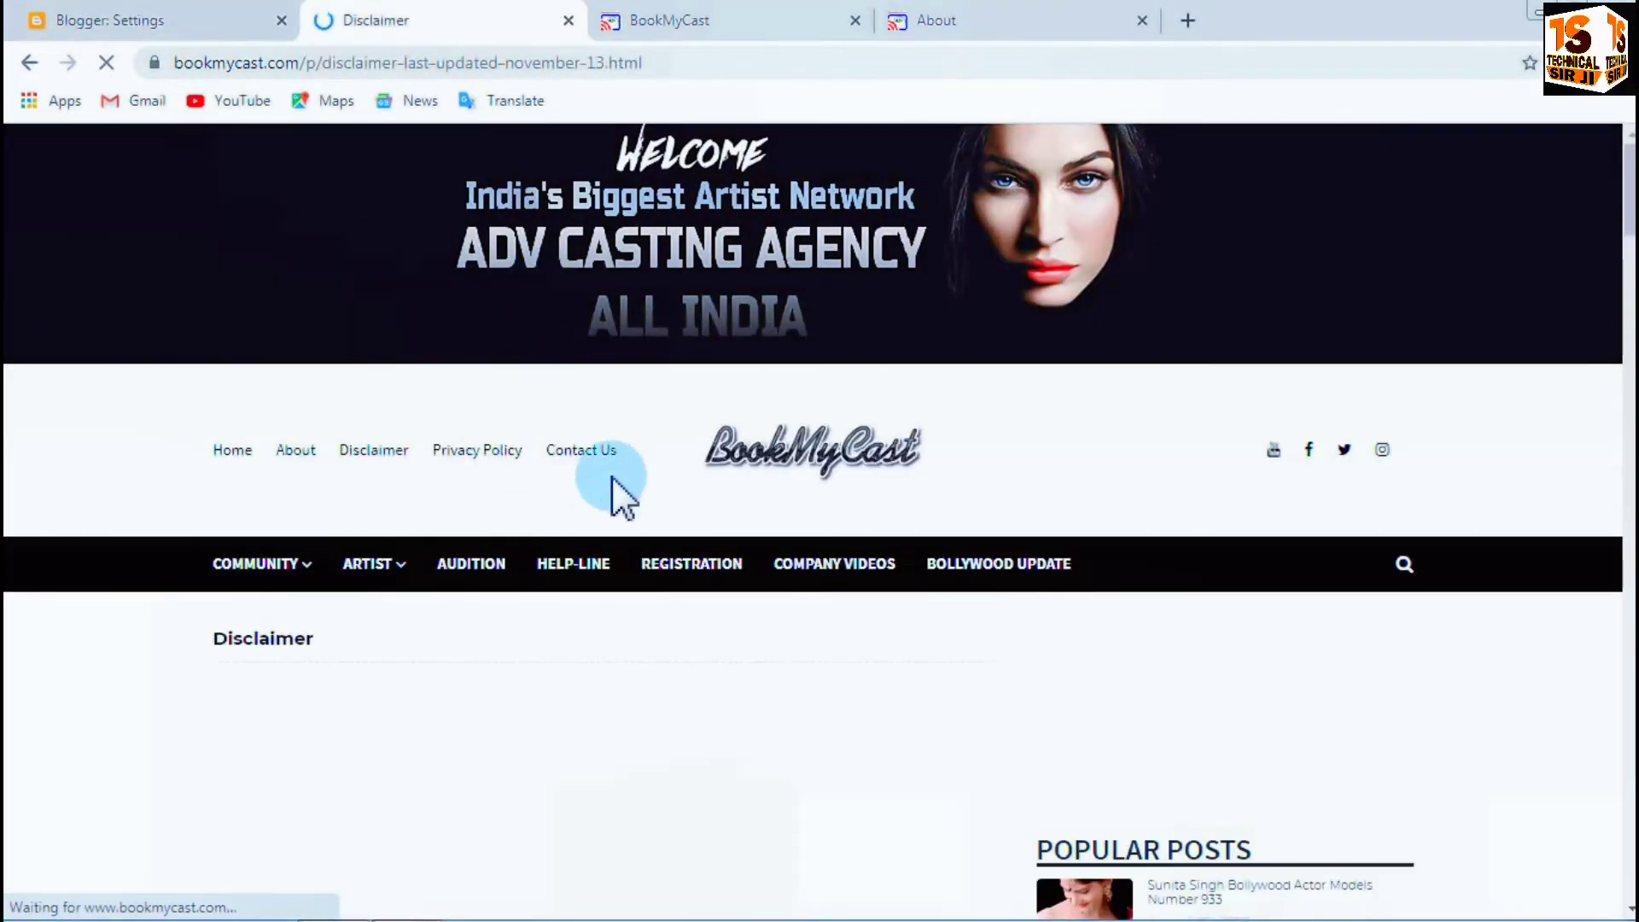
scroll(644, 525, down, 4)
scroll(546, 504, down, 12)
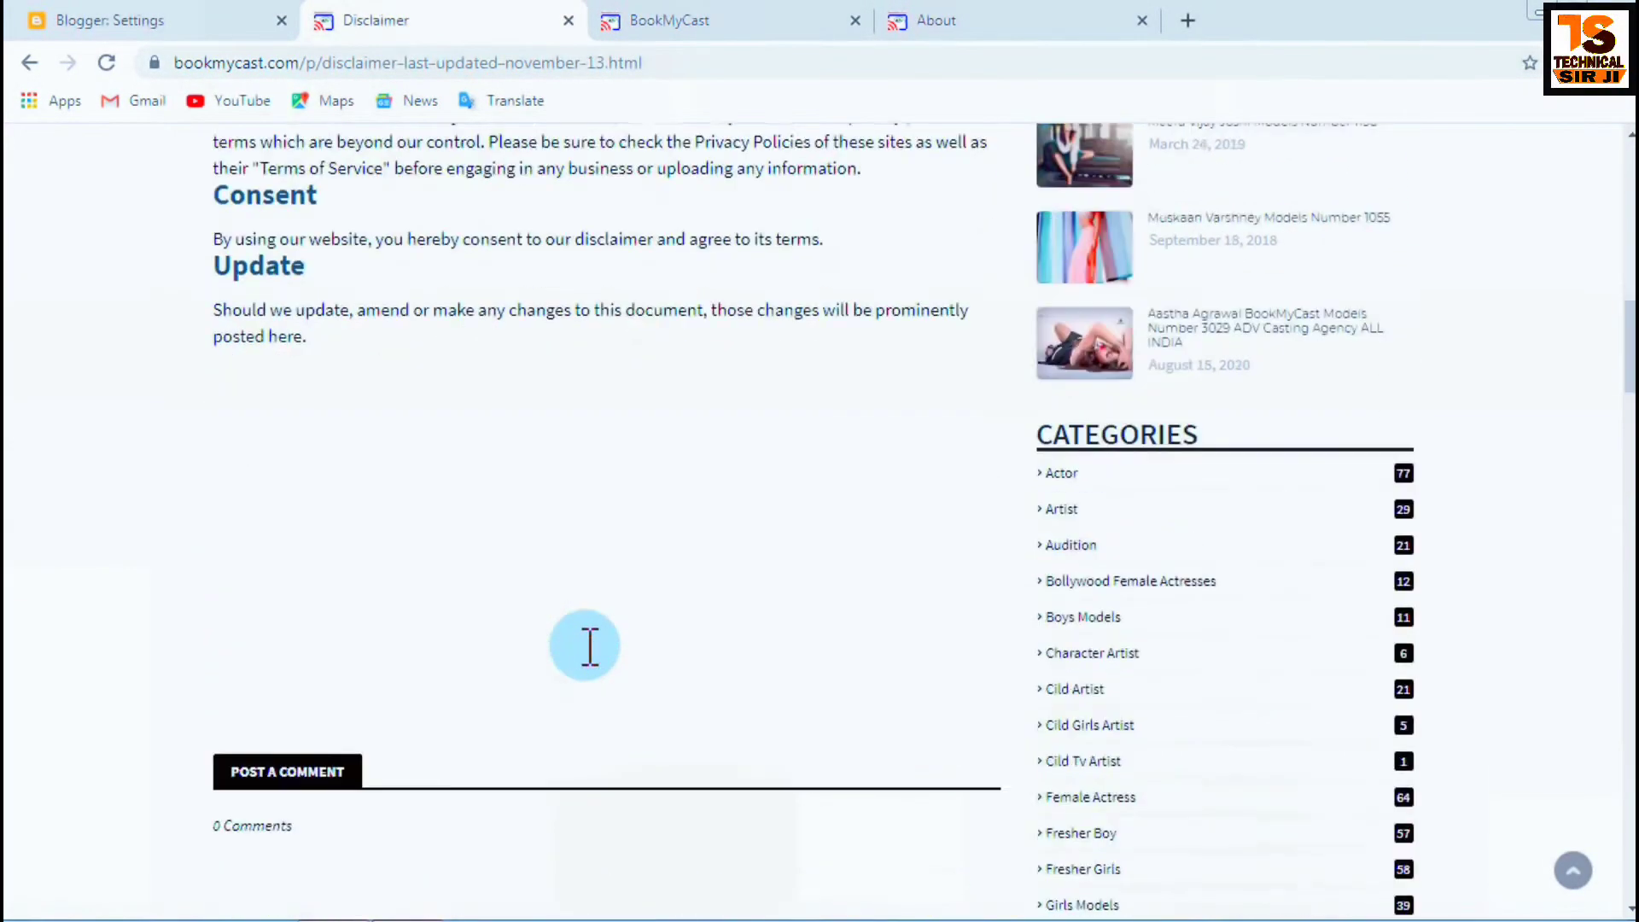
scroll(589, 646, up, 7)
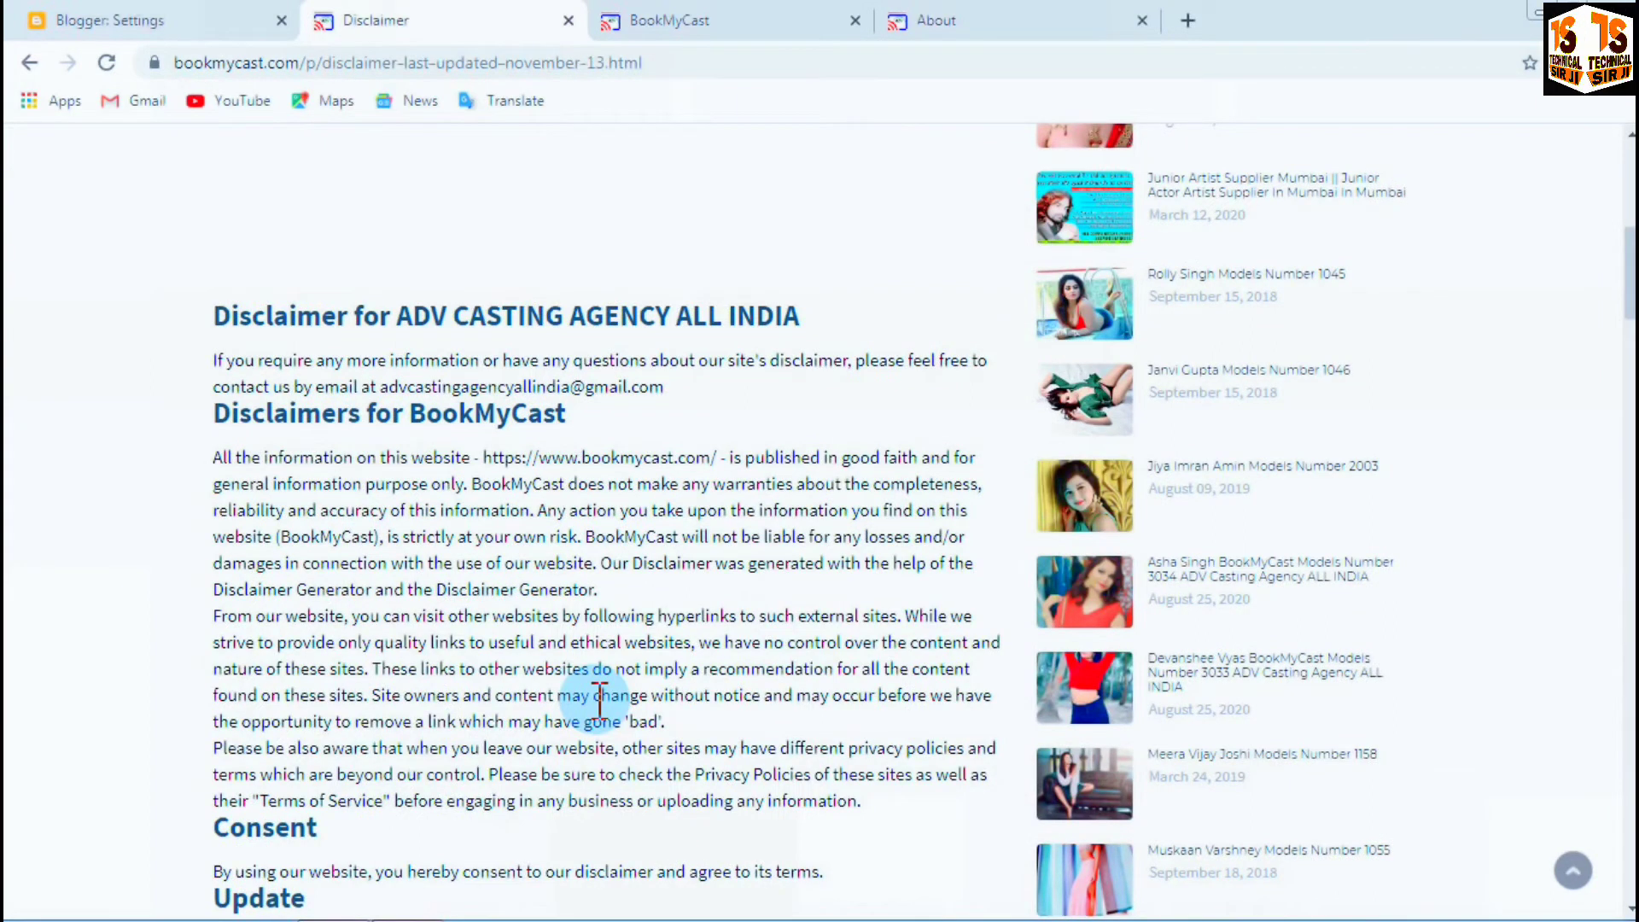
scroll(504, 555, up, 9)
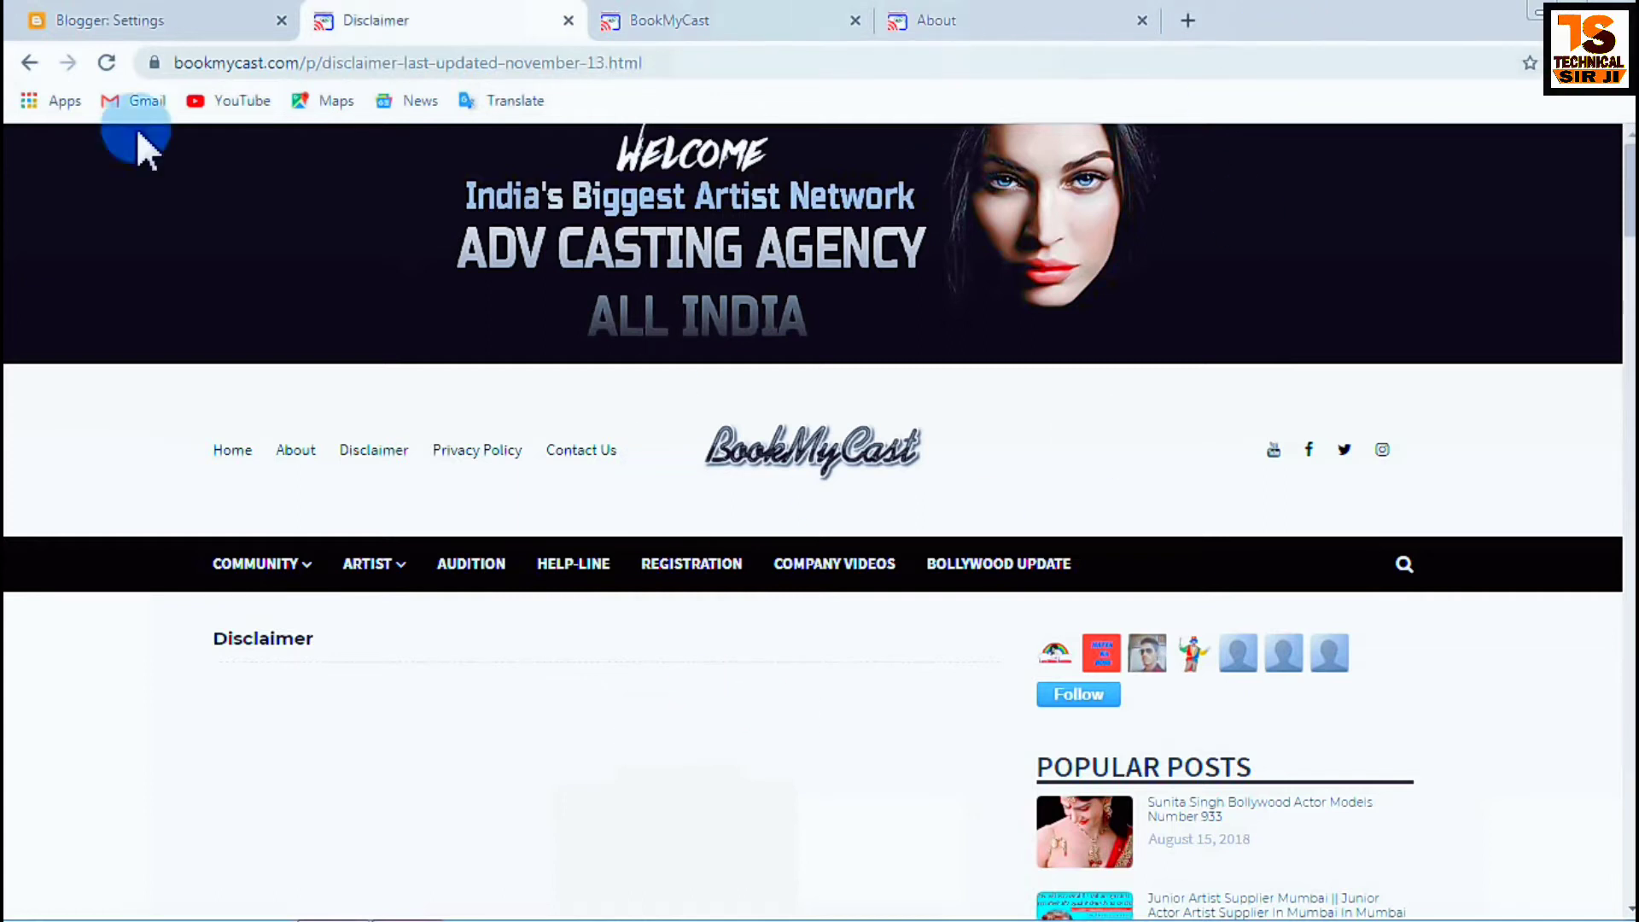
Open YouTube in a new browser tab by way of a Google search for "youtube".
click(1195, 21)
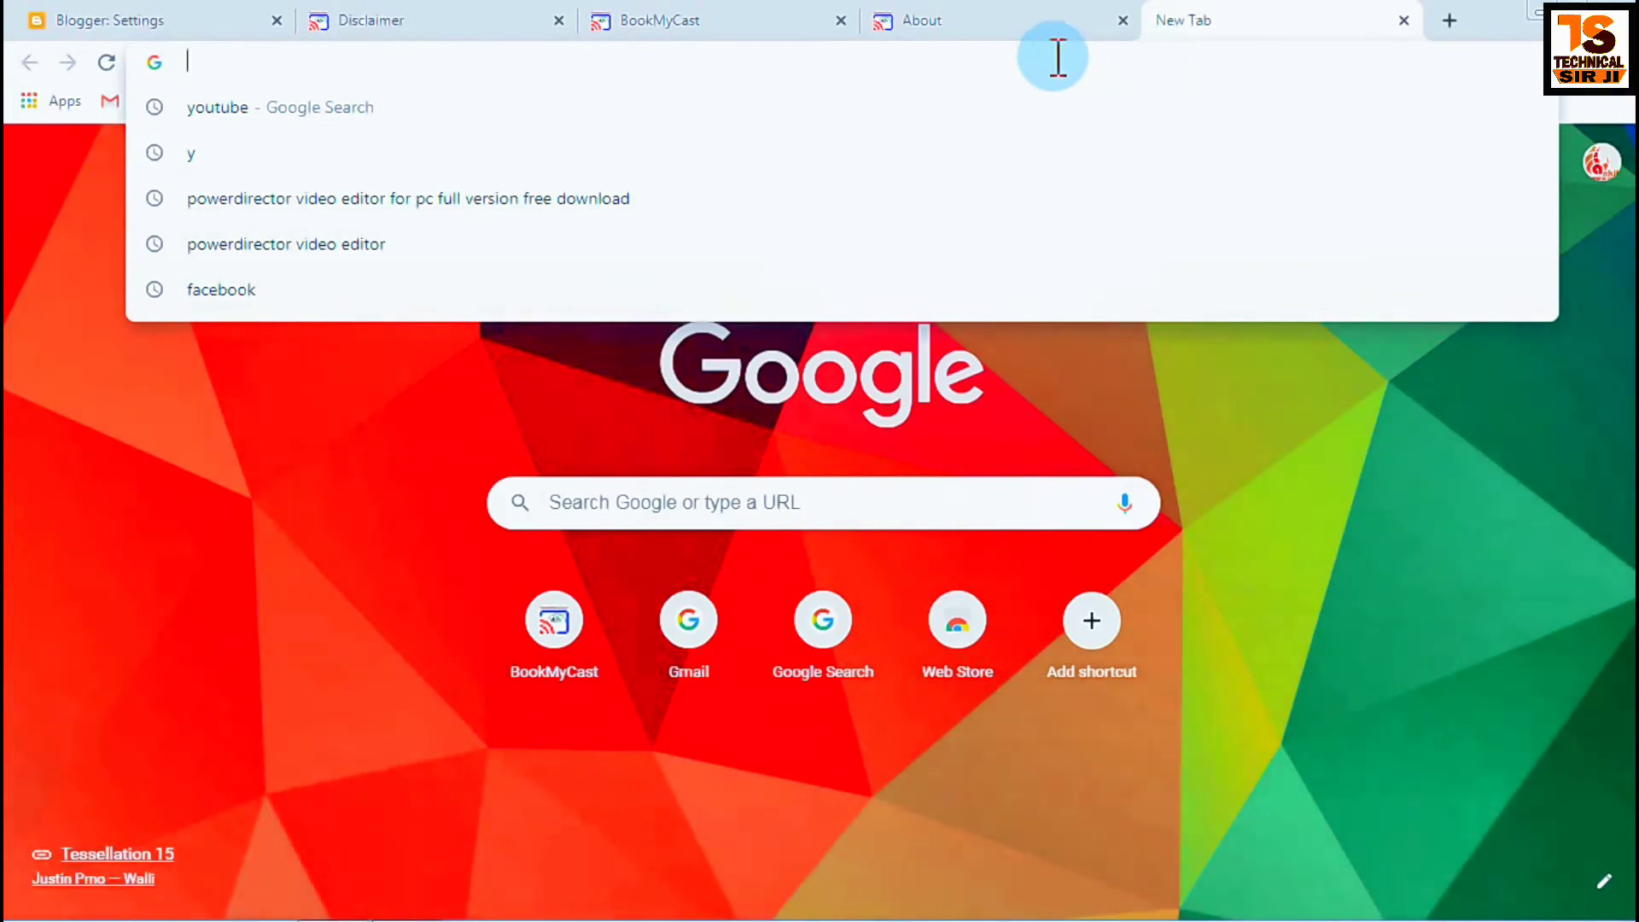
click(335, 98)
click(241, 376)
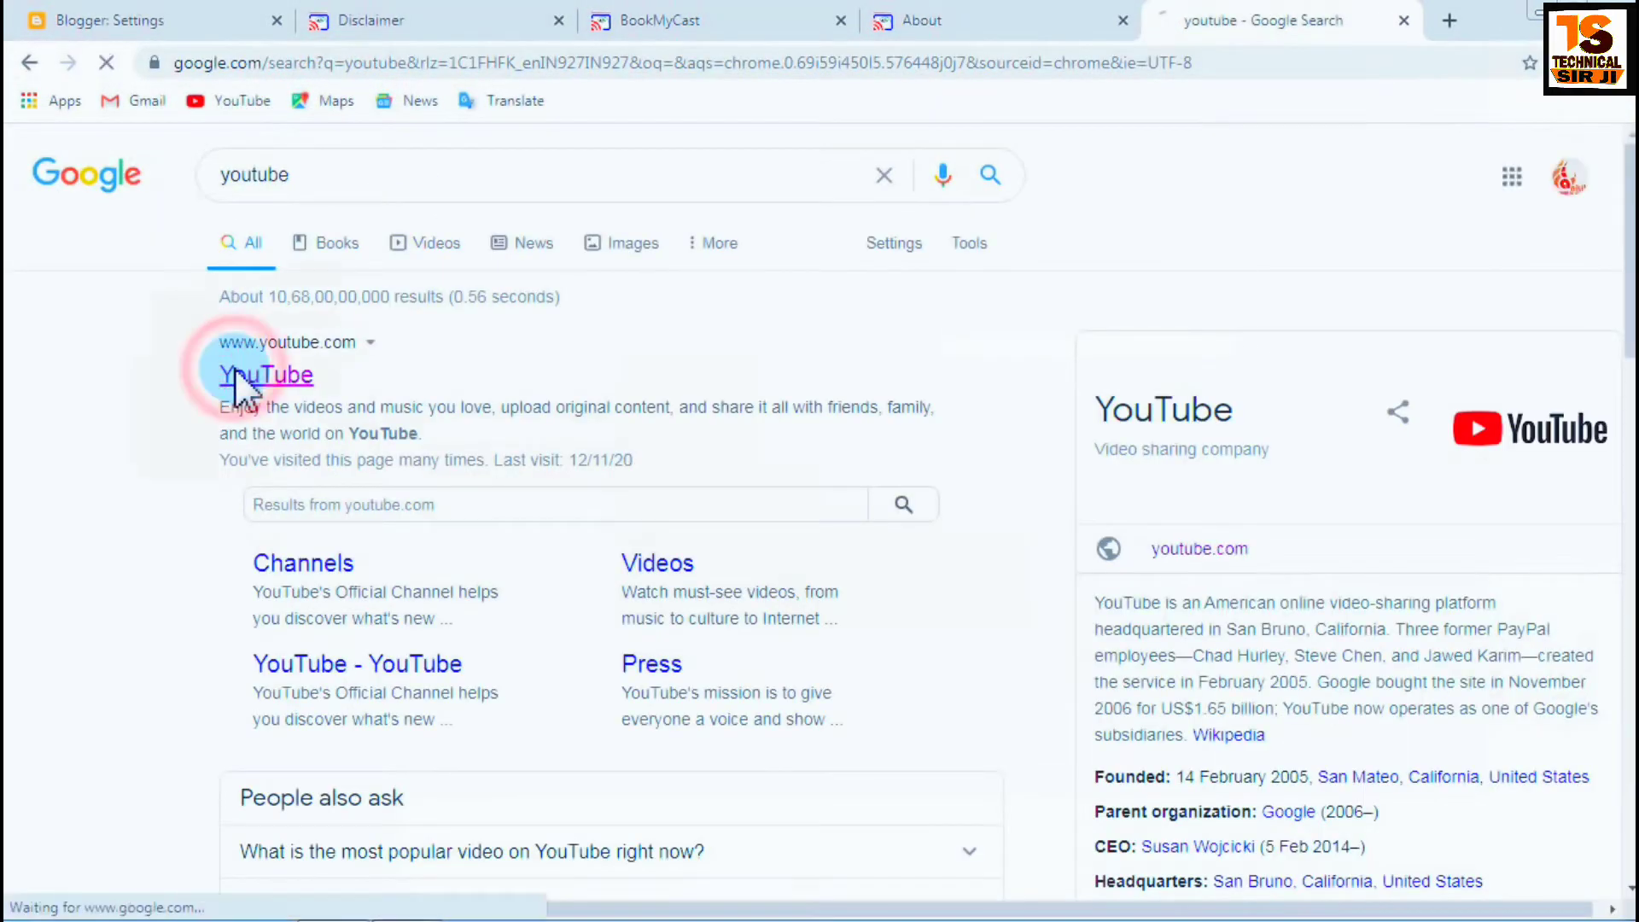
Search YouTube for "technical sir ji" and open the Technical Sir JI channel.
click(465, 157)
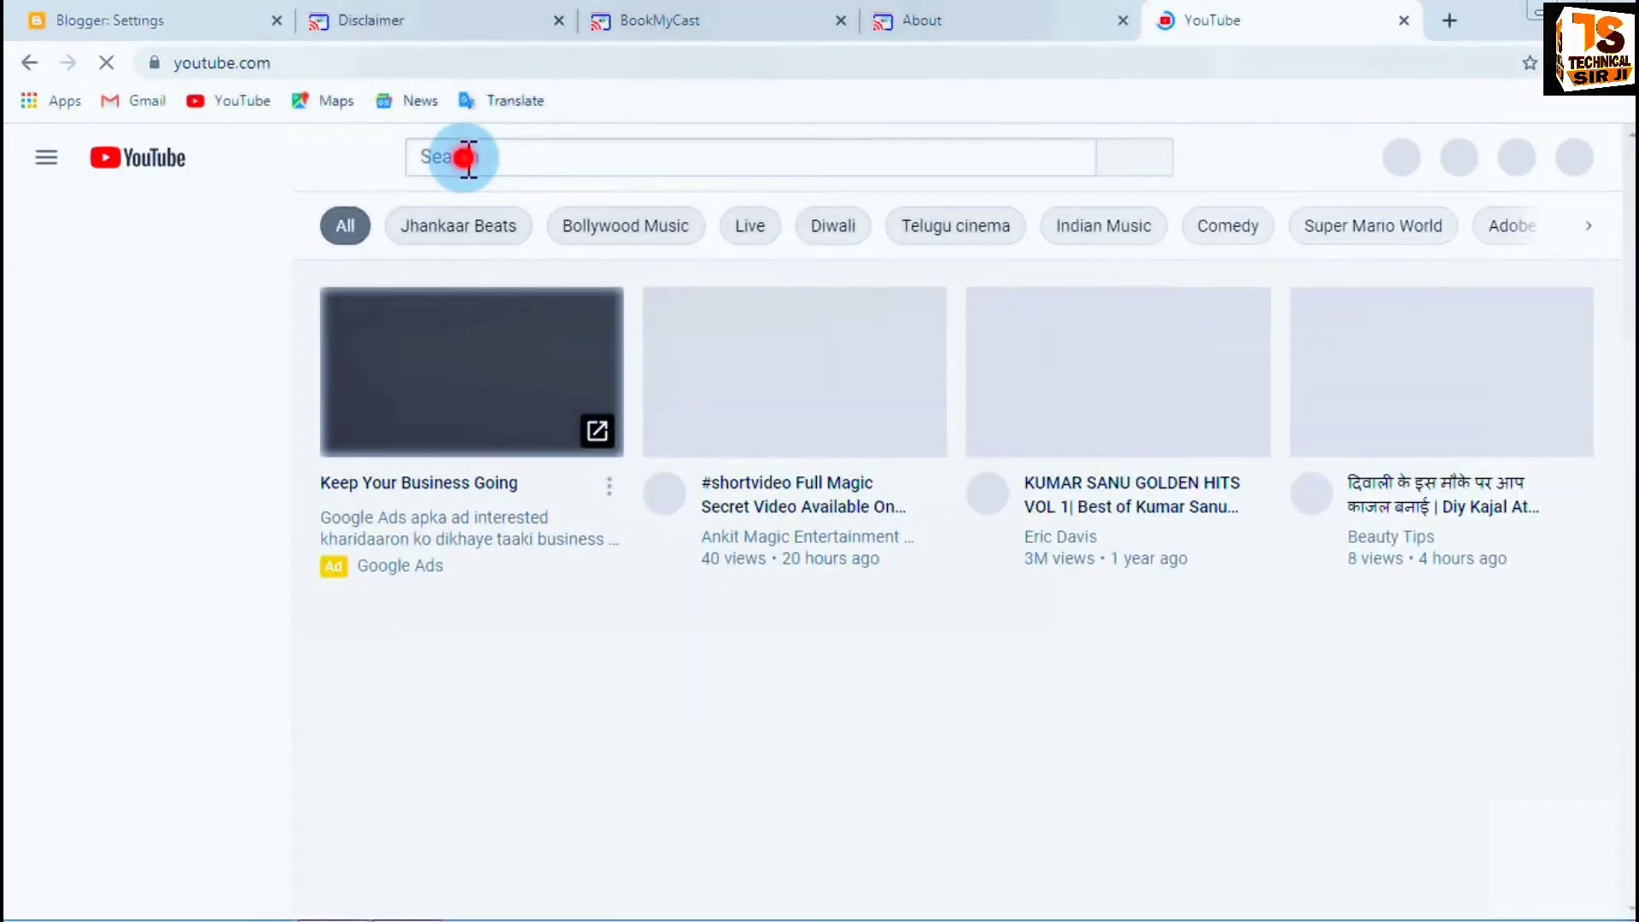
text(te)
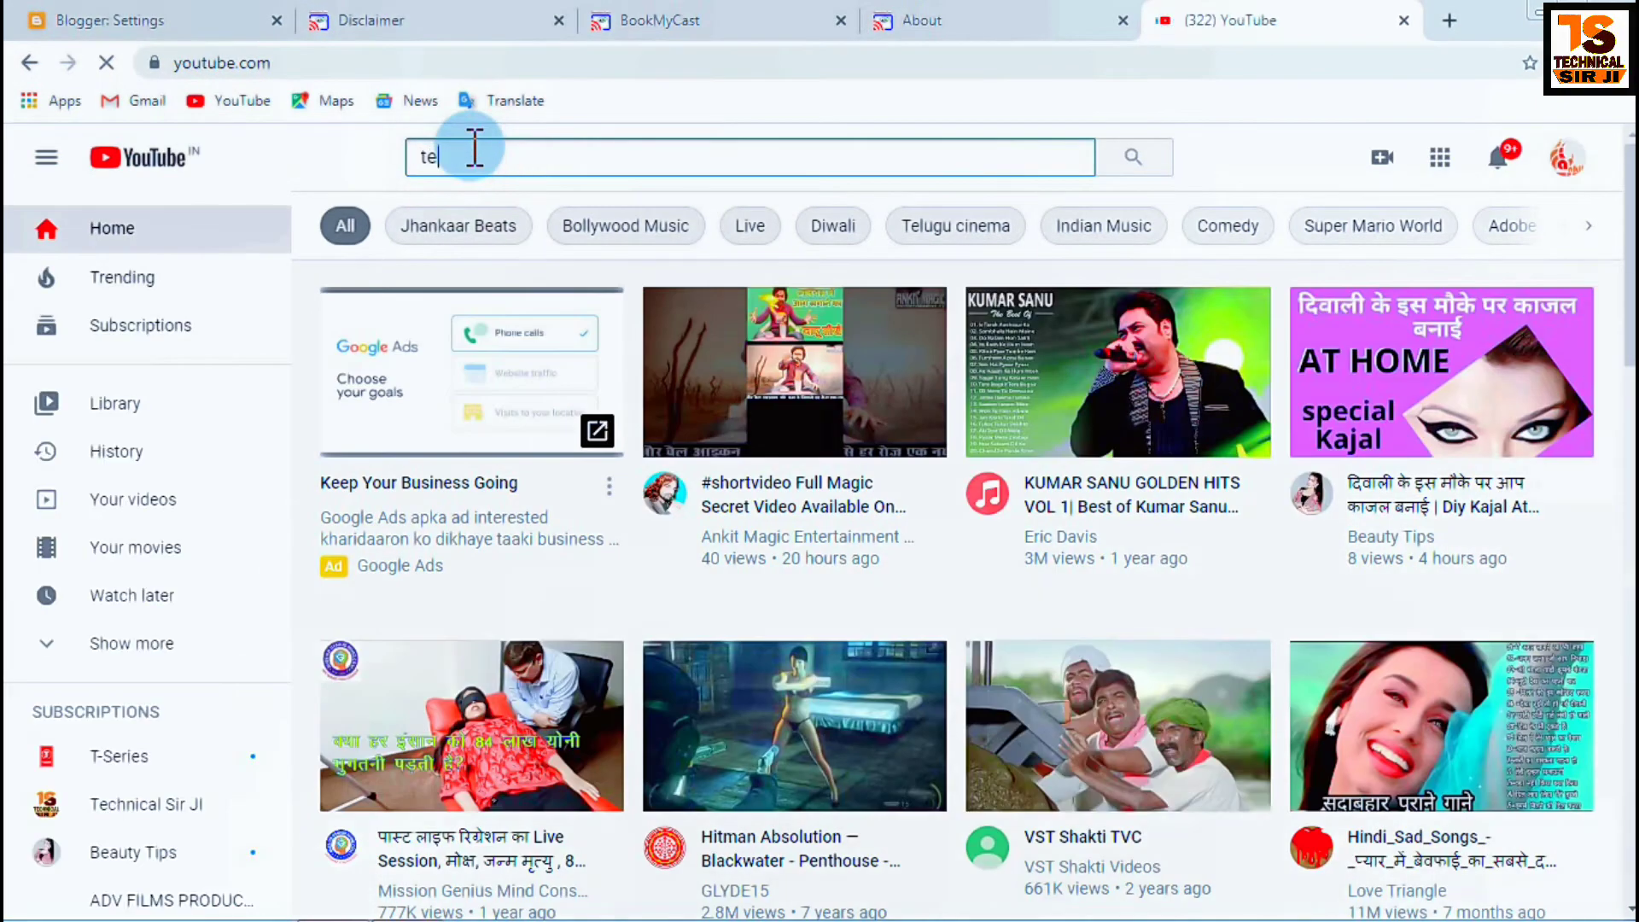
text(c)
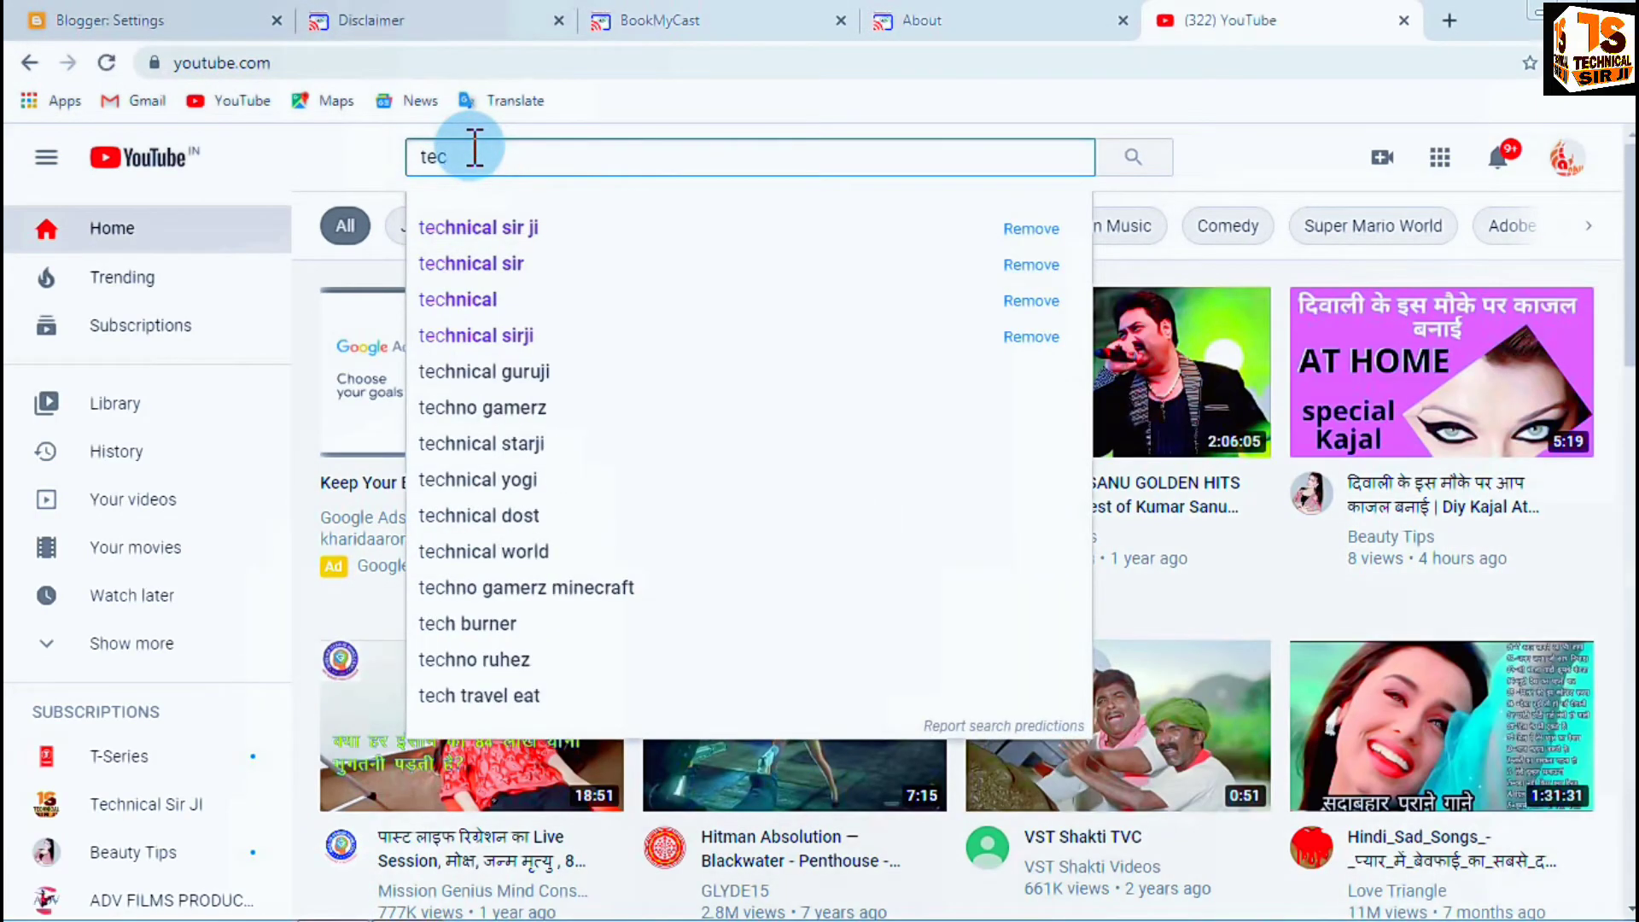
click(520, 229)
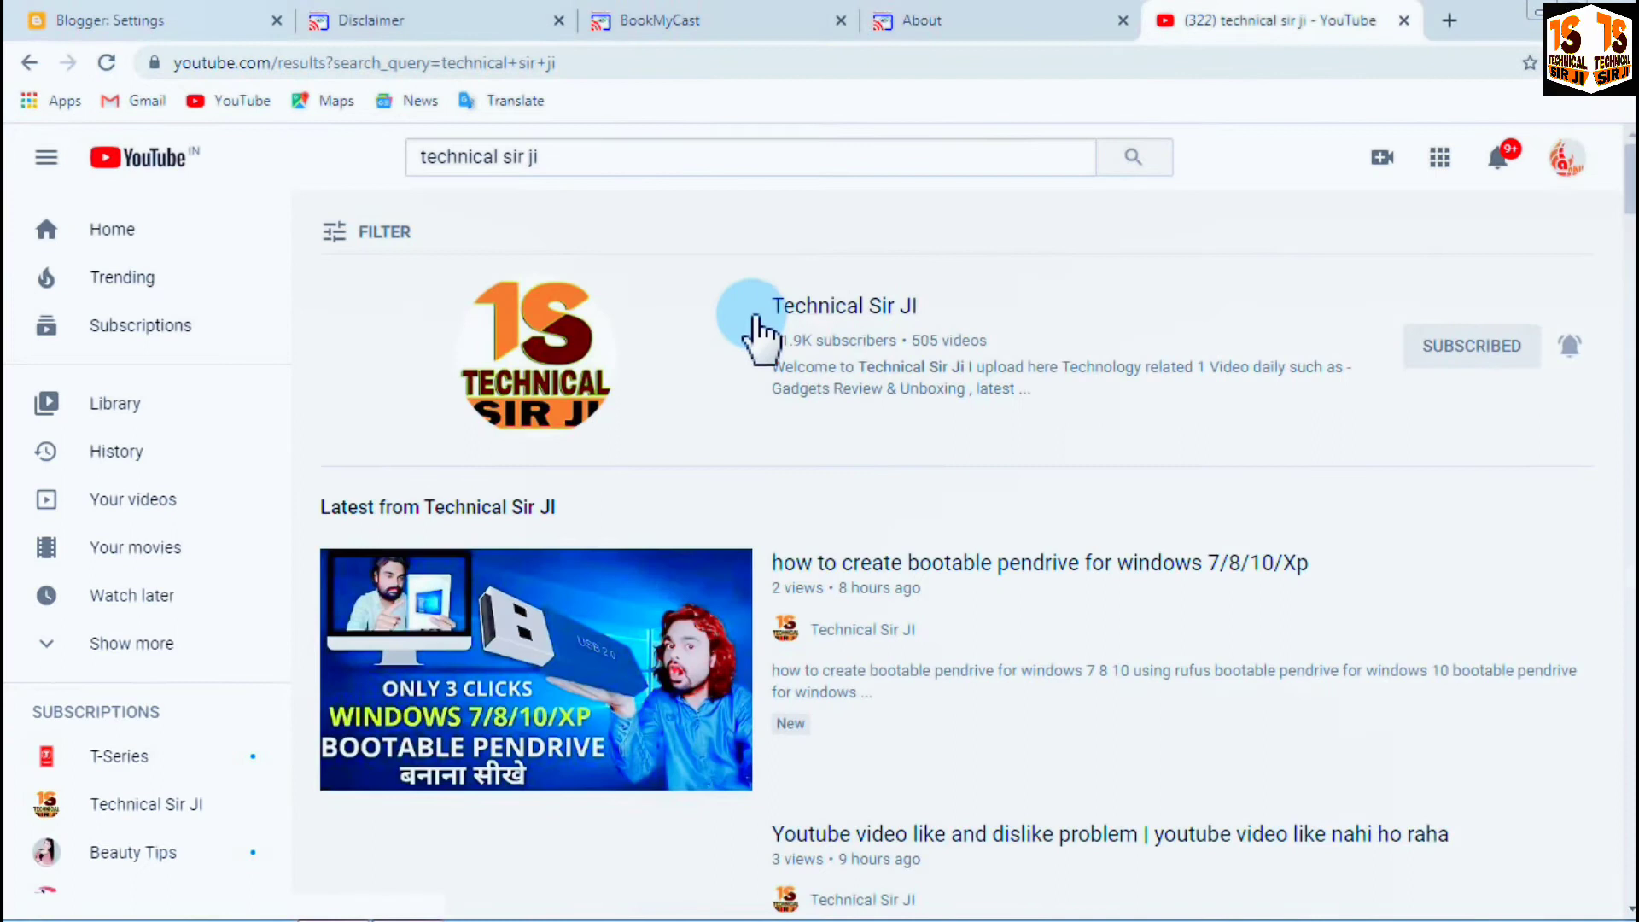
click(755, 319)
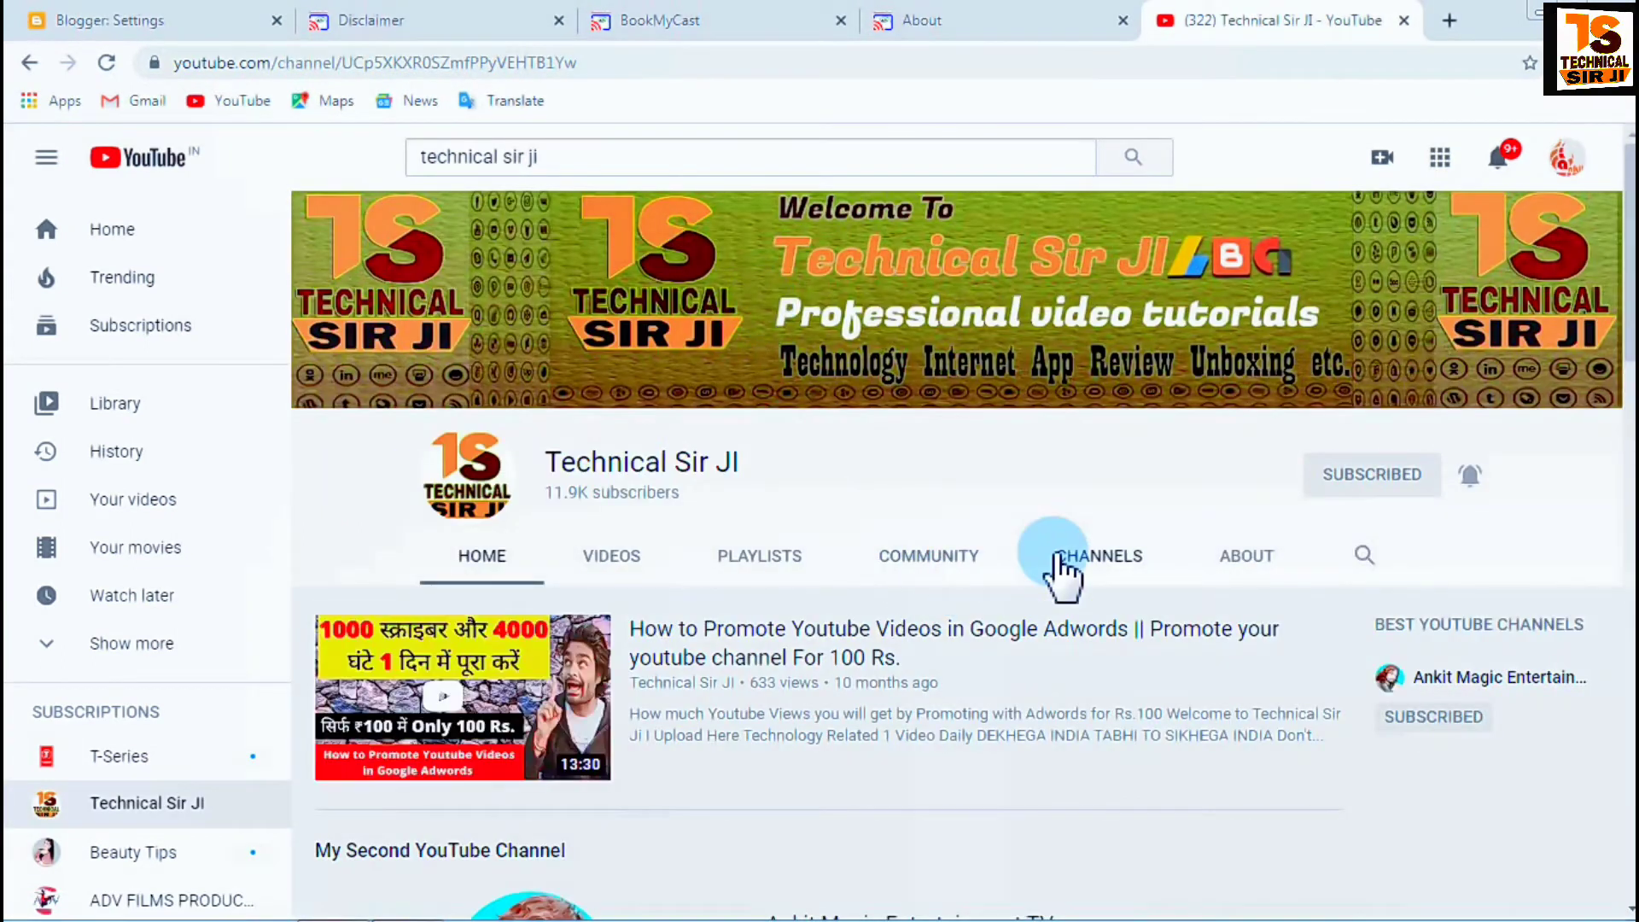
Open the full "blogger website tutorial in hindi" playlist from the channel's playlists.
click(768, 559)
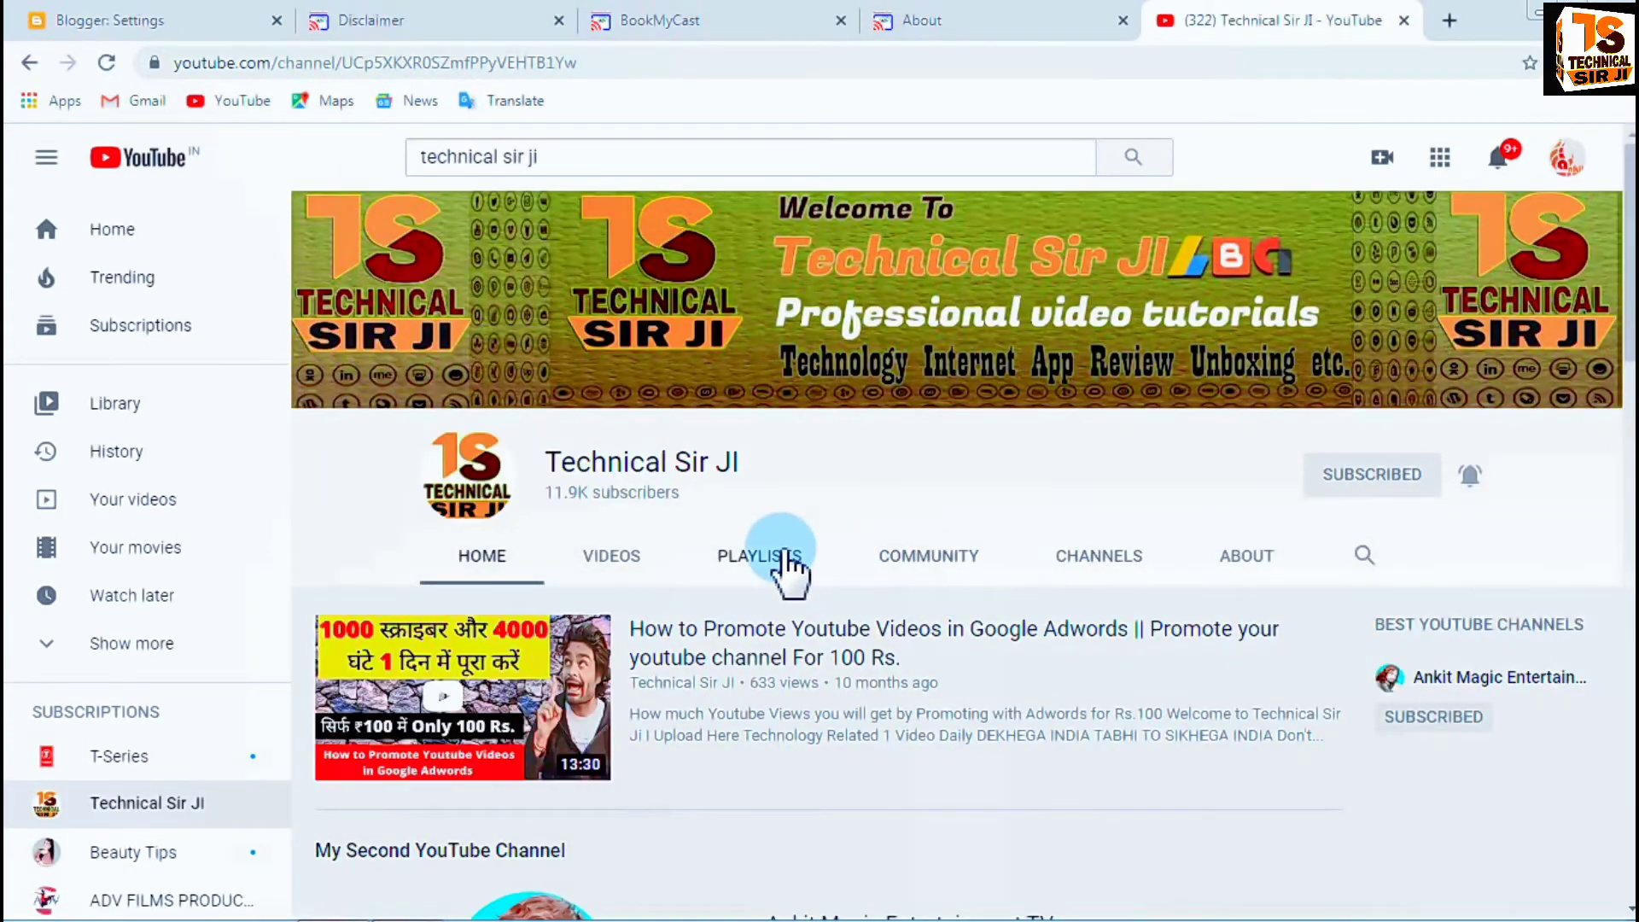
scroll(816, 380, down, 5)
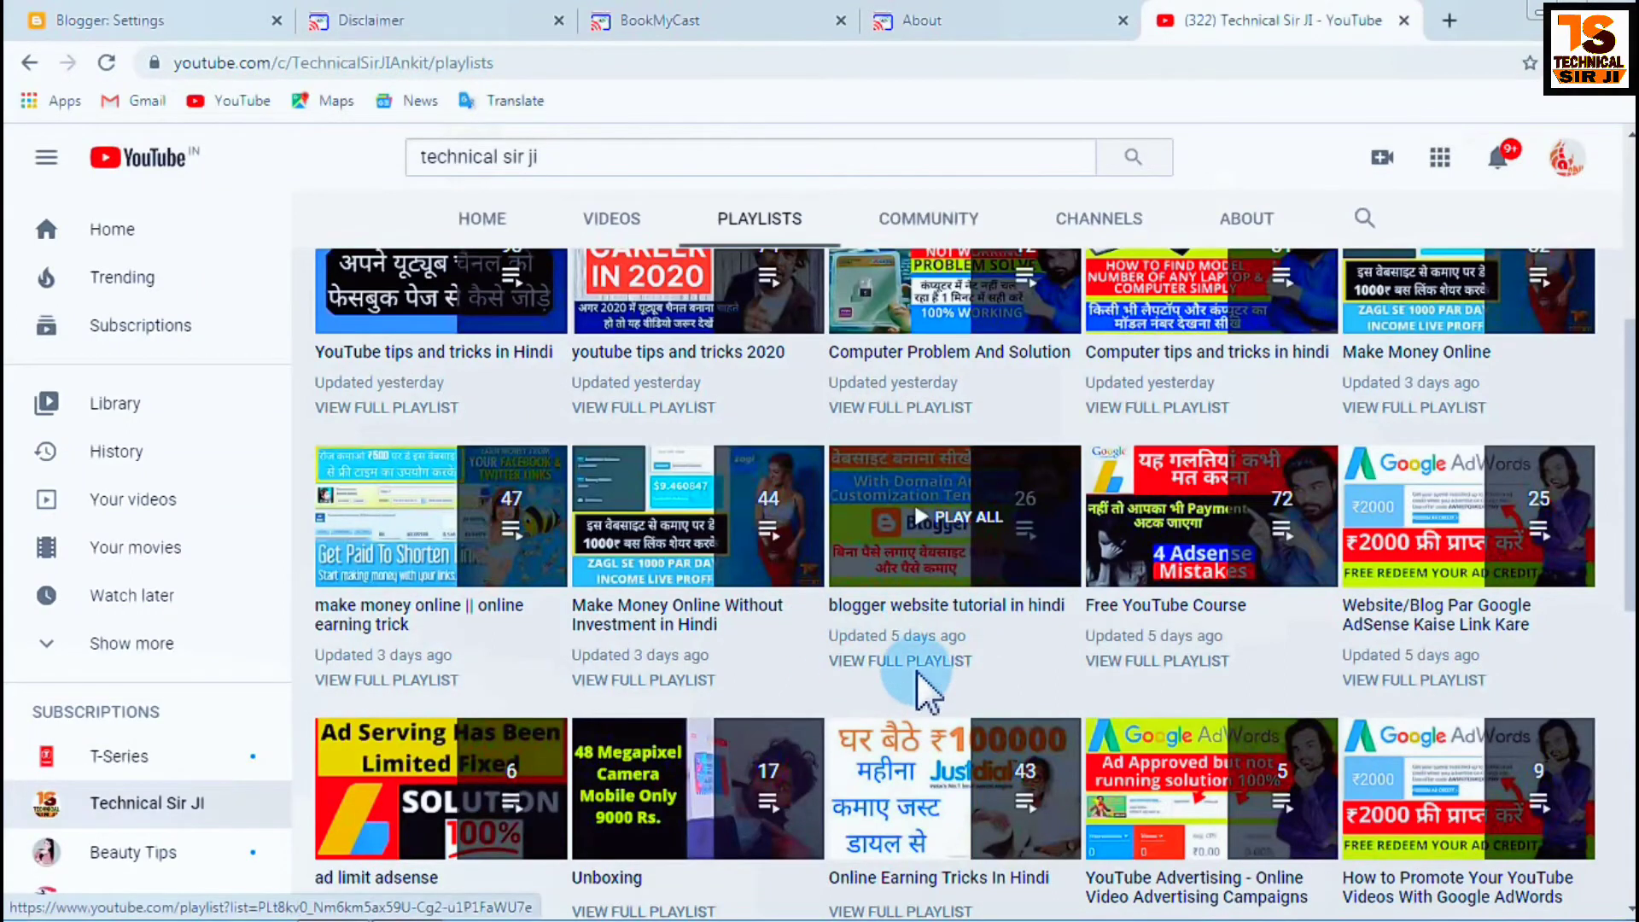
click(956, 659)
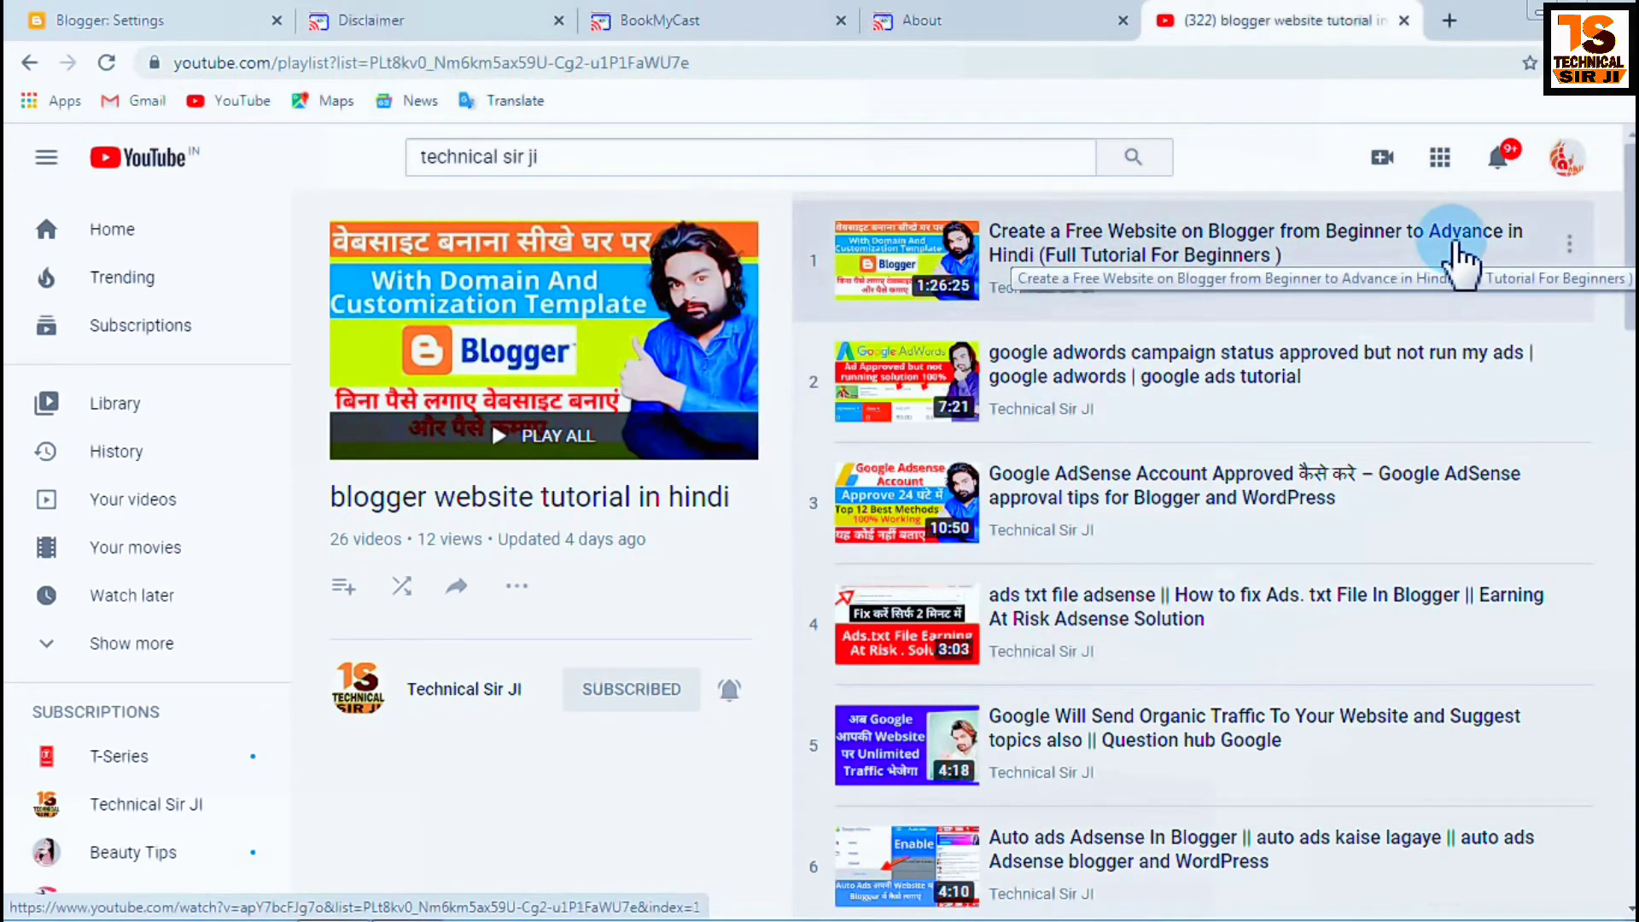
Return to the website's Disclaimer page and go from there to the site's Home page.
click(708, 16)
click(493, 13)
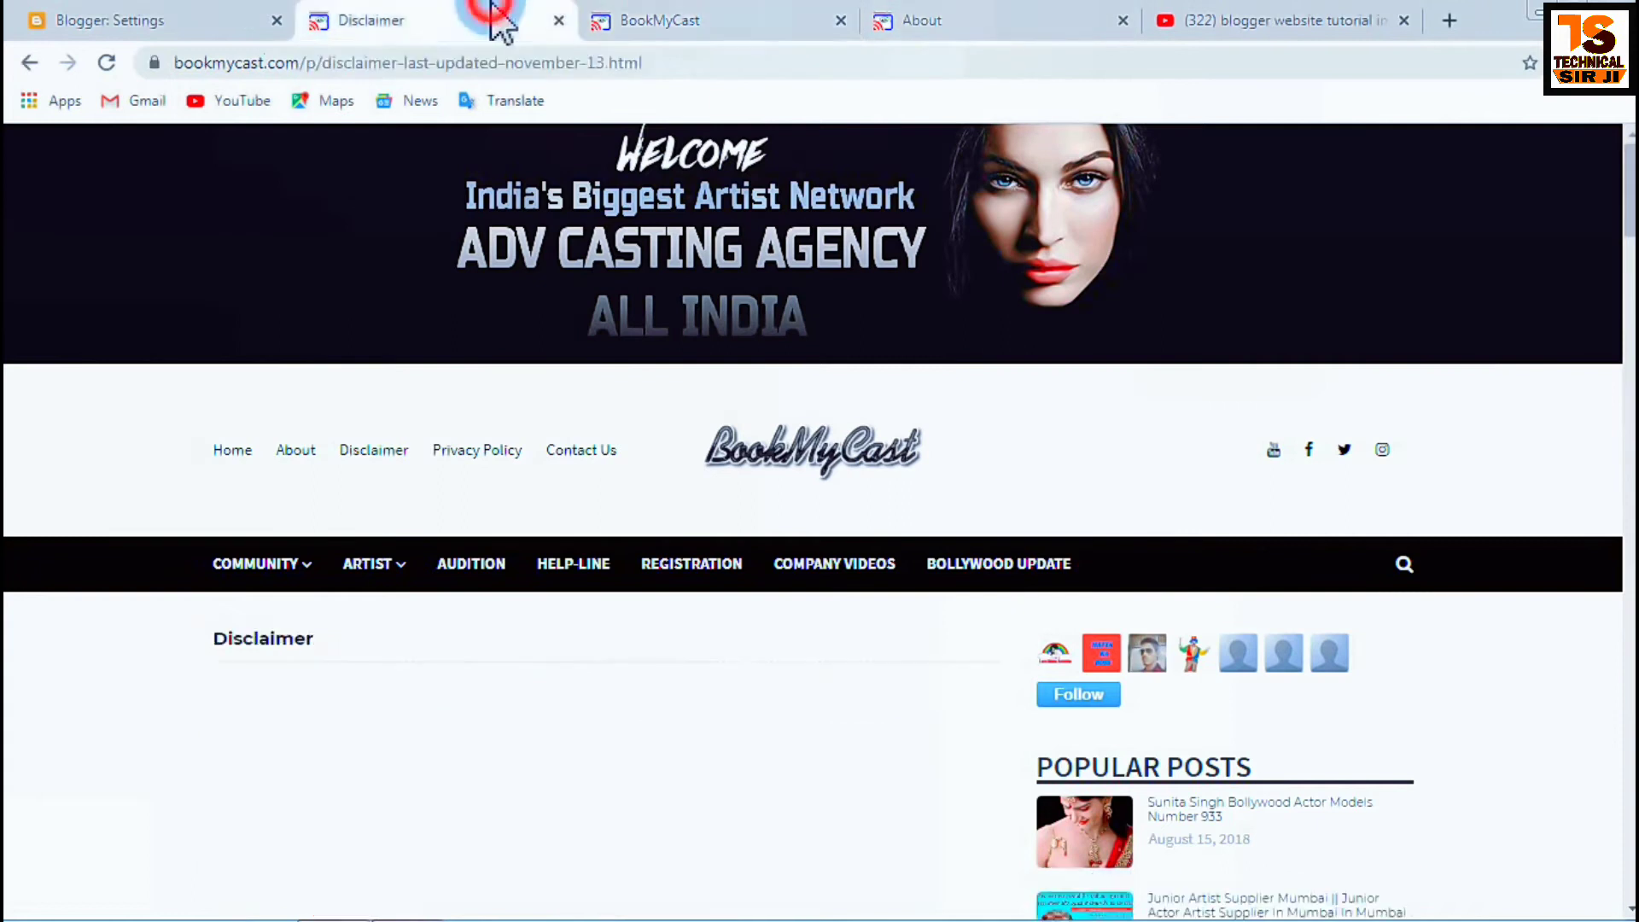
click(225, 454)
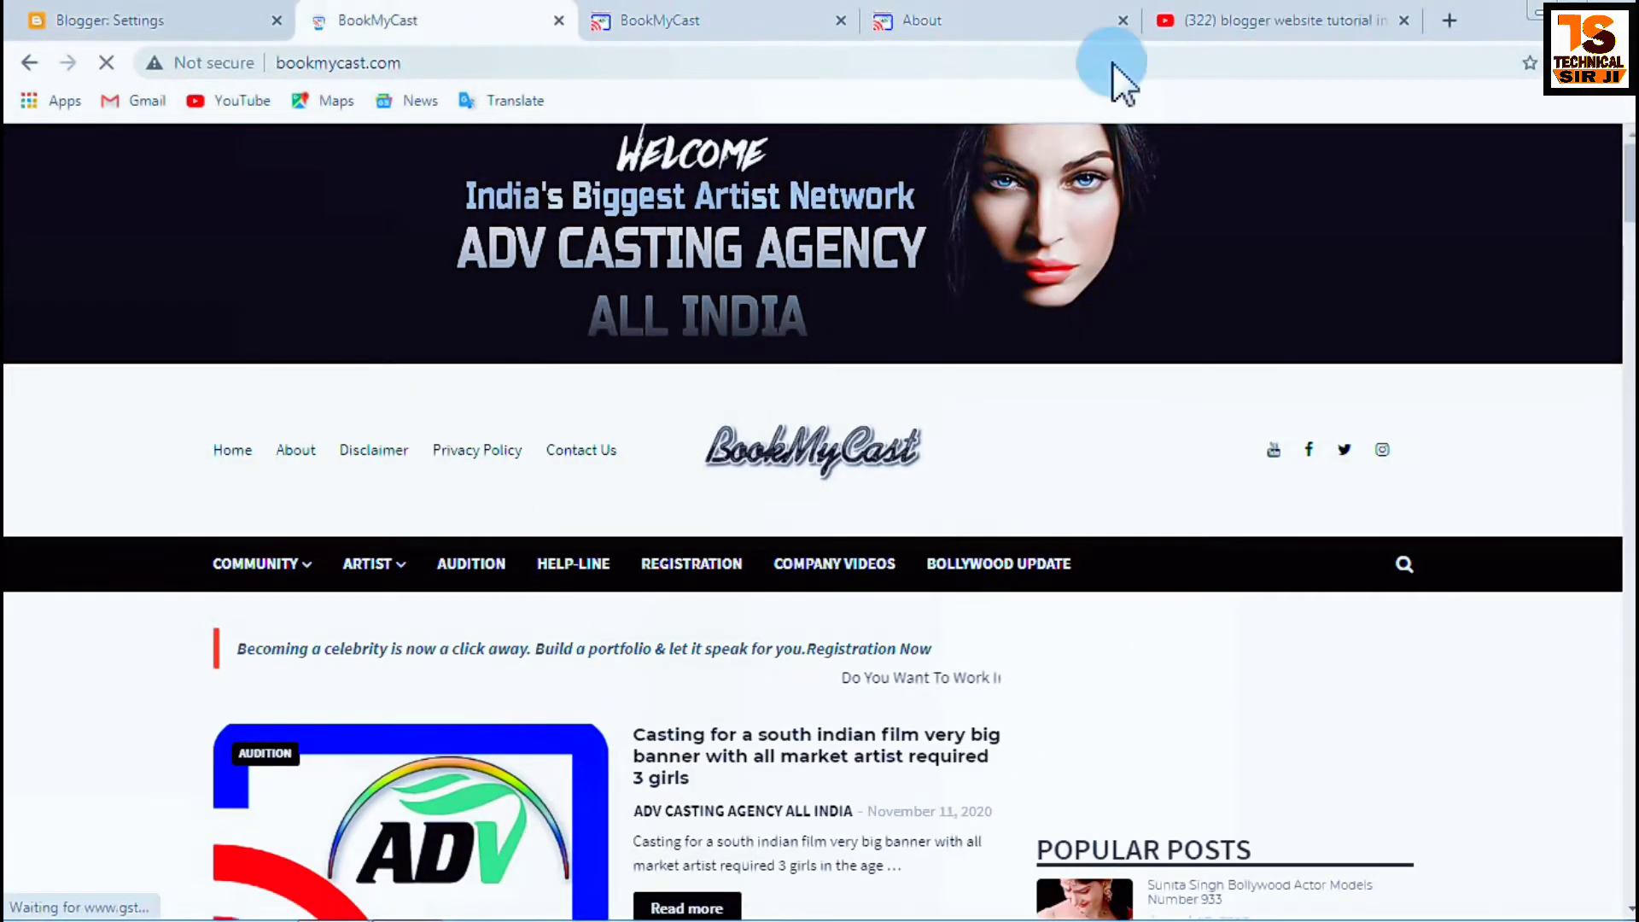
Look through the videos in the YouTube playlist "blogger website tutorial in hindi".
click(1280, 19)
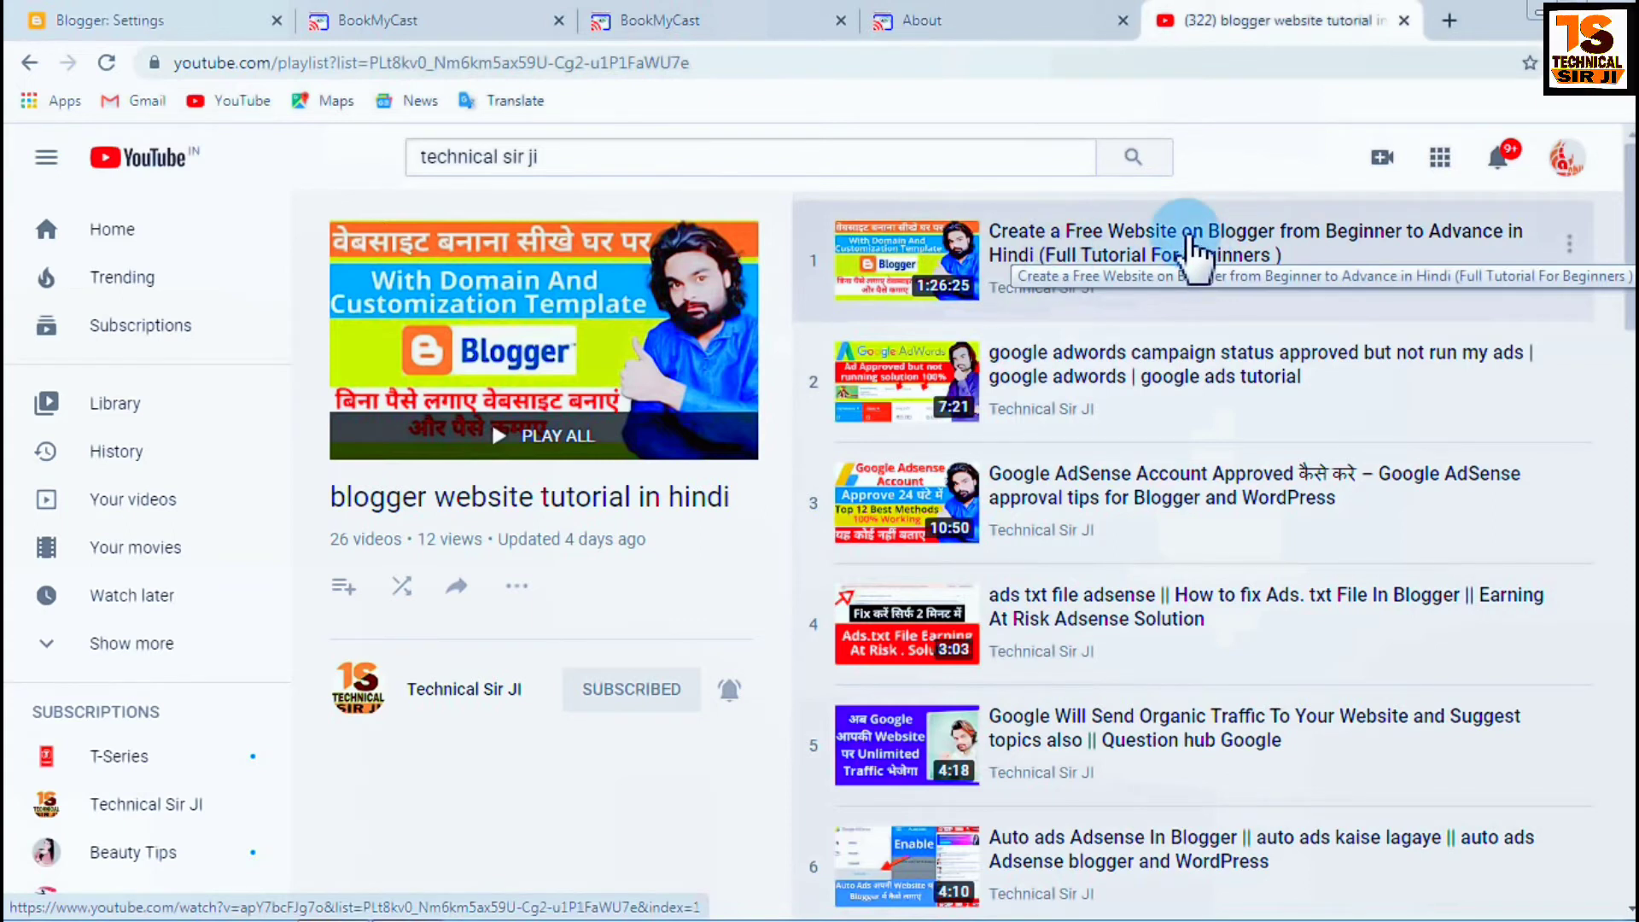
scroll(1061, 651, down, 3)
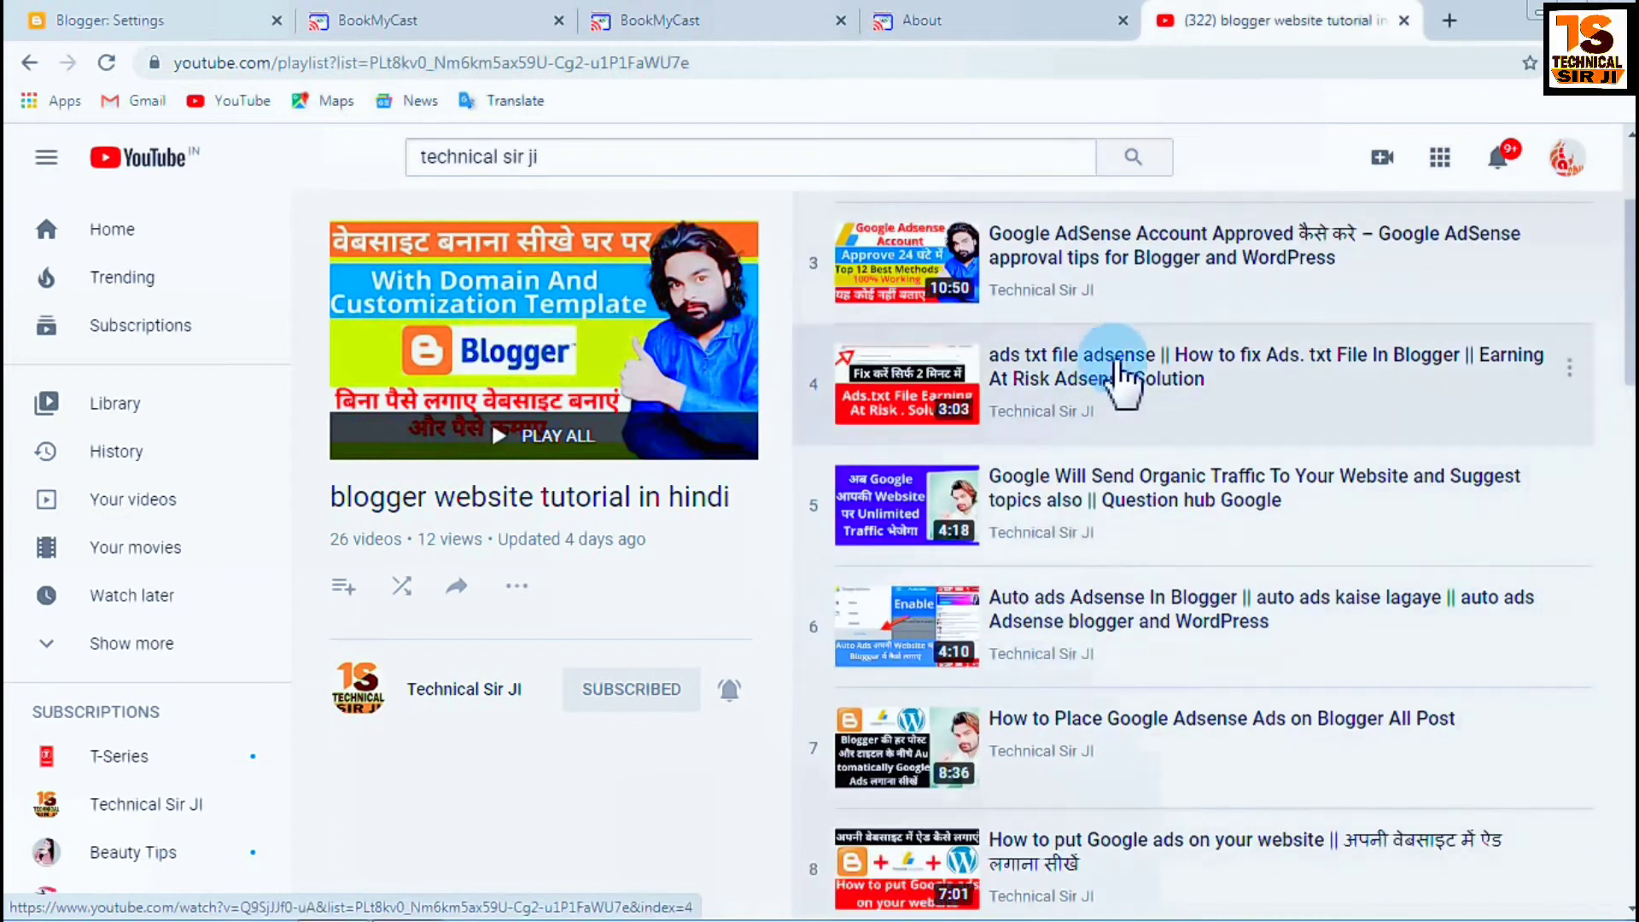
scroll(1118, 376, down, 5)
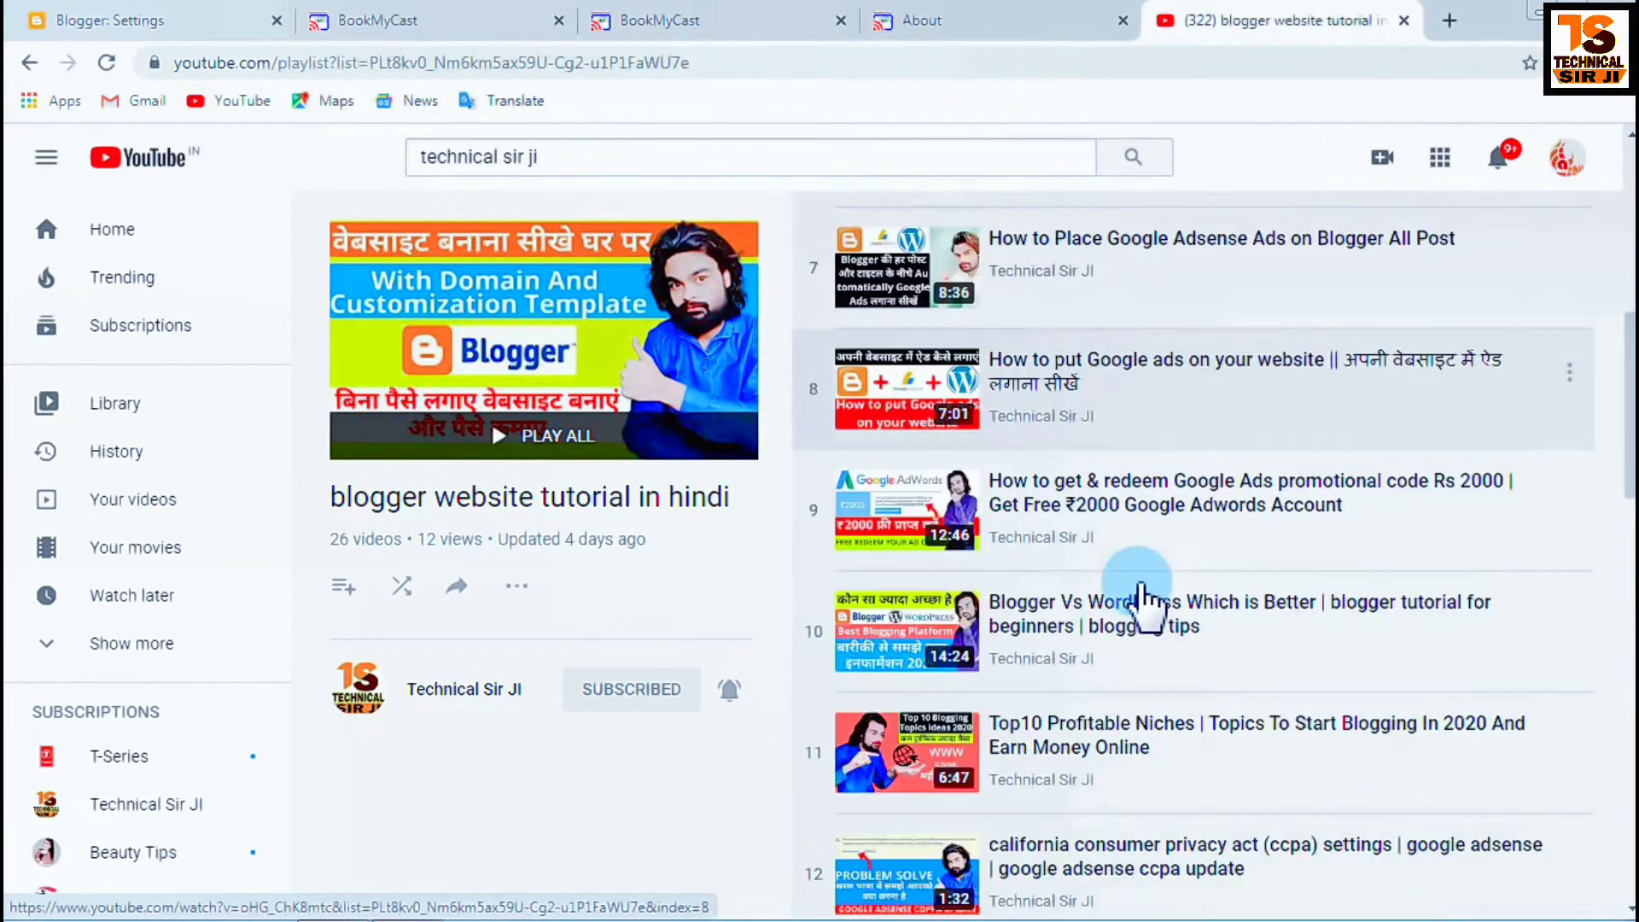
scroll(1024, 549, up, 8)
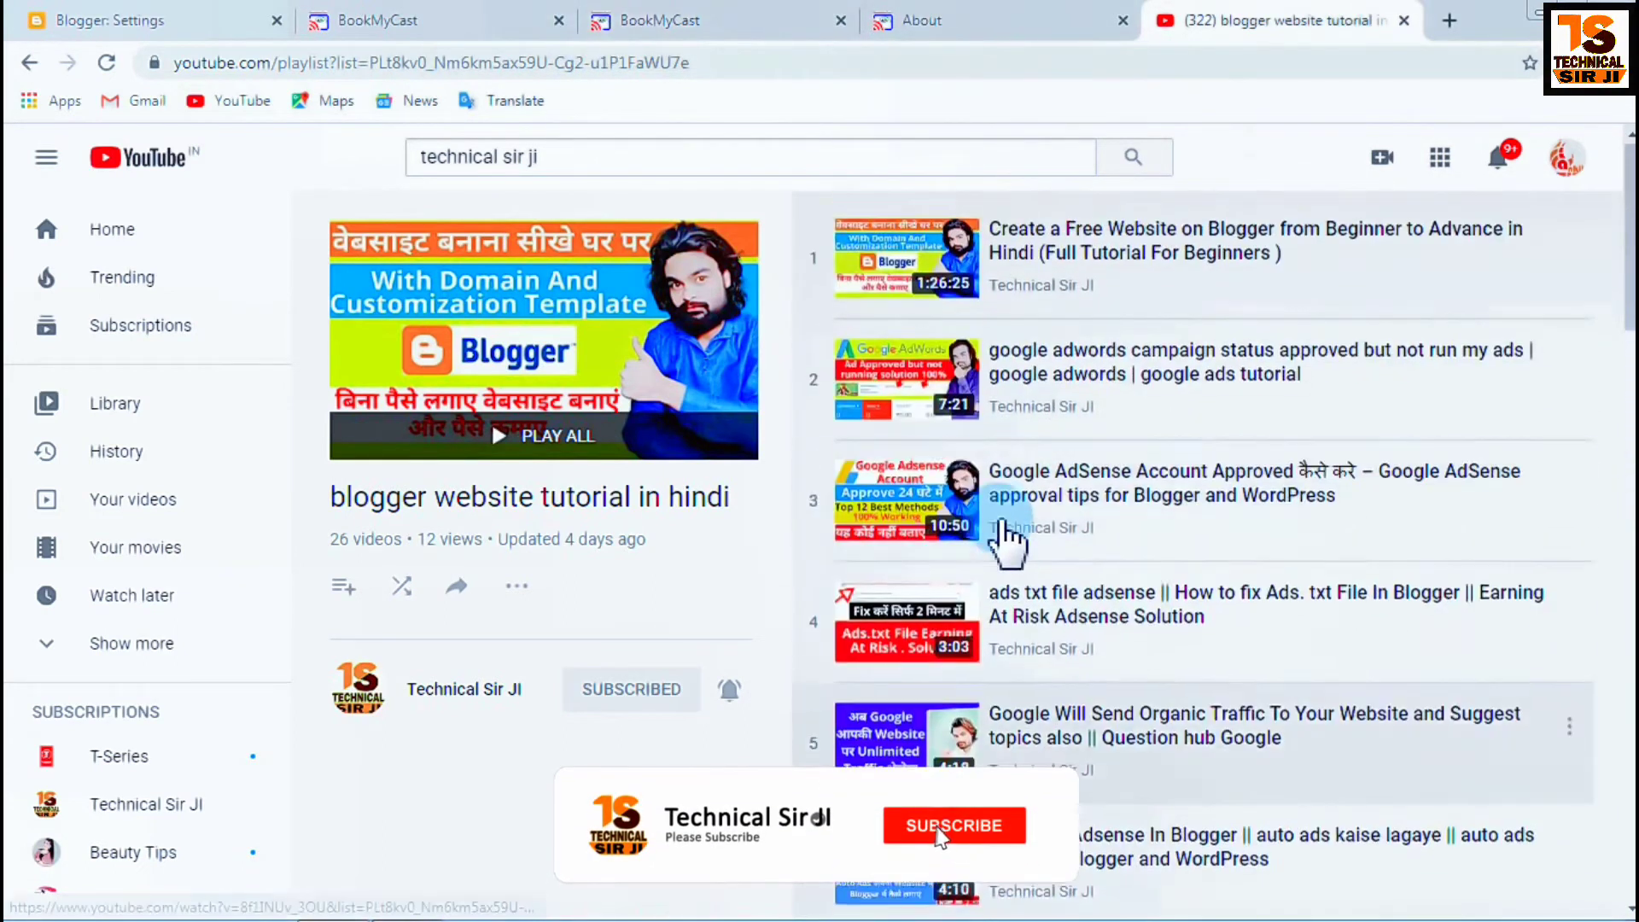
Examine the BookMyCast home page from its header links to the footer for ads among the posts and in the sidebar.
click(477, 19)
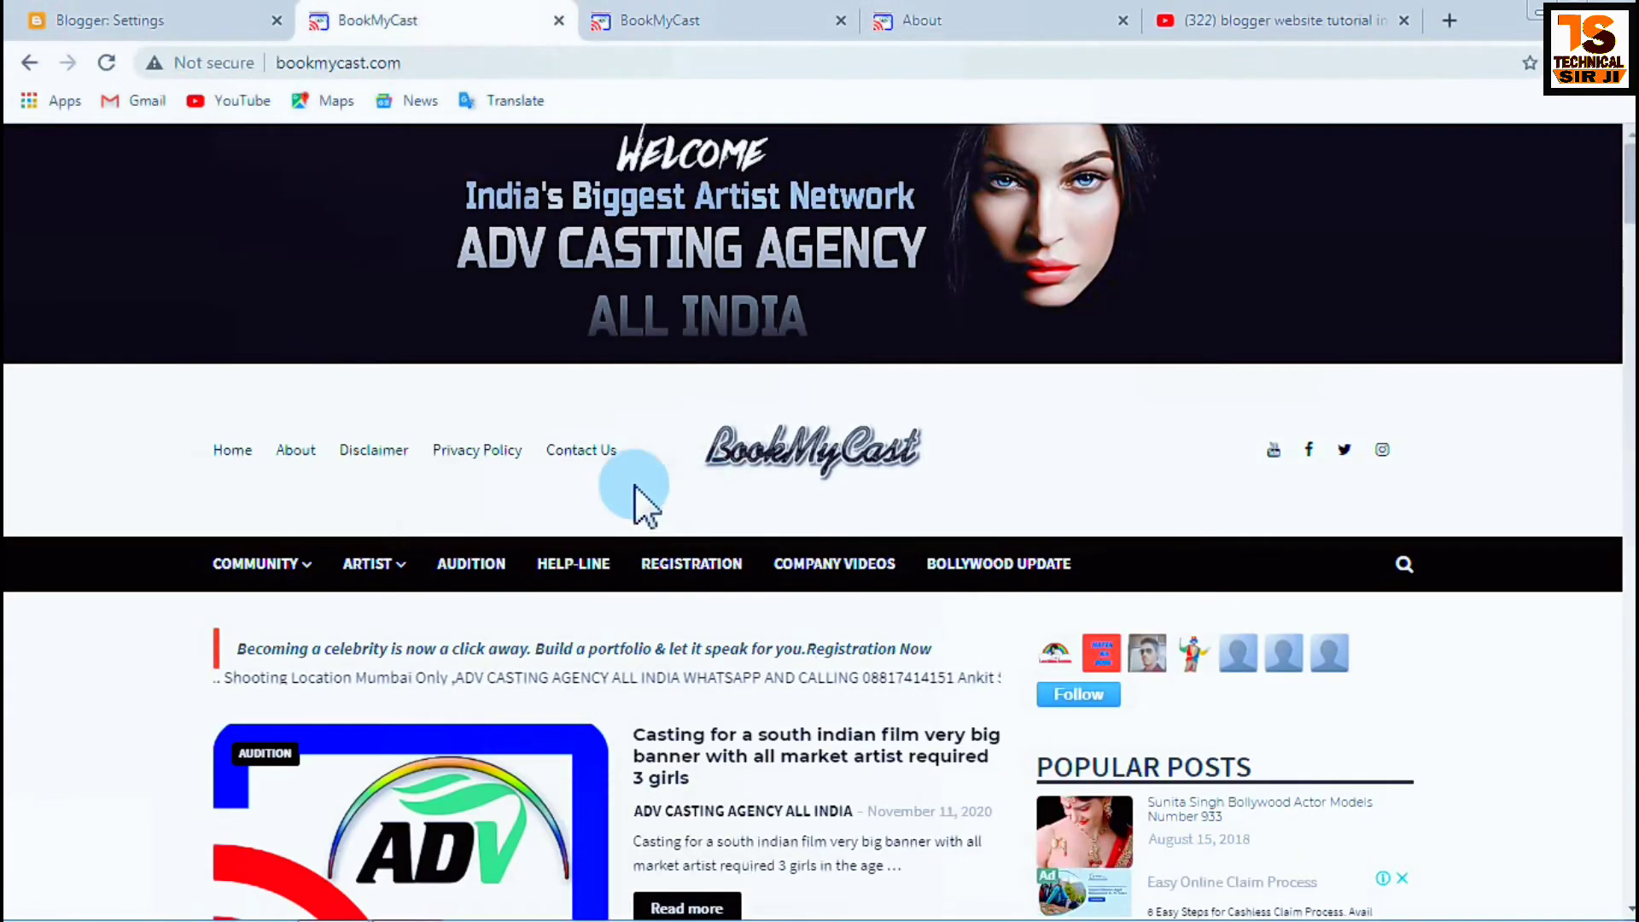
click(197, 447)
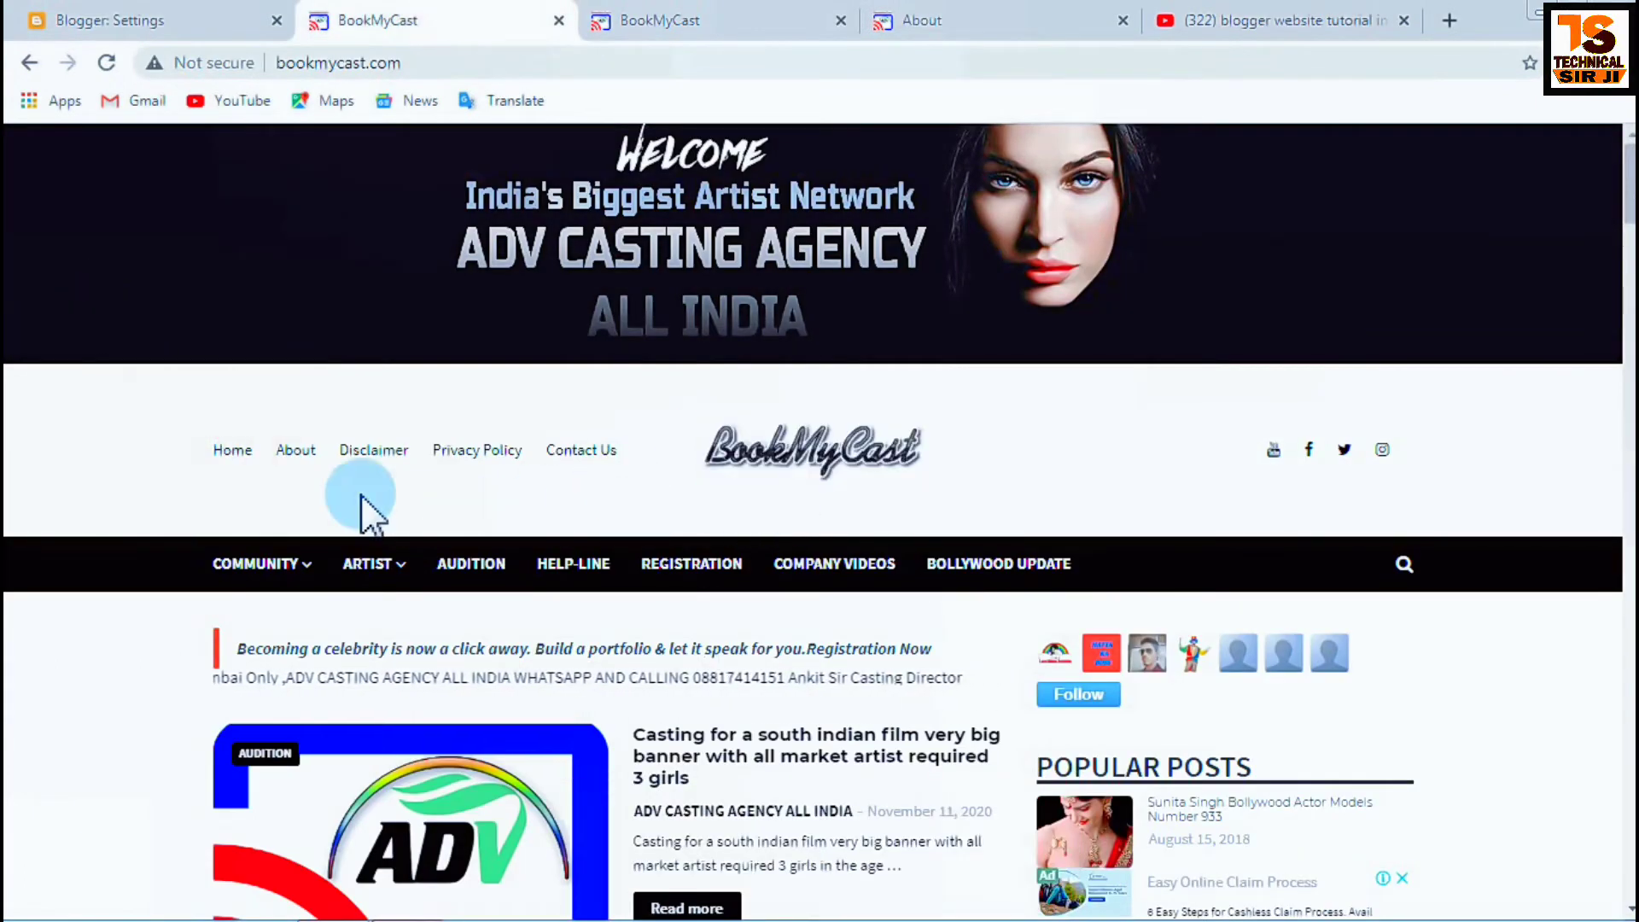
drag(616, 450, 579, 449)
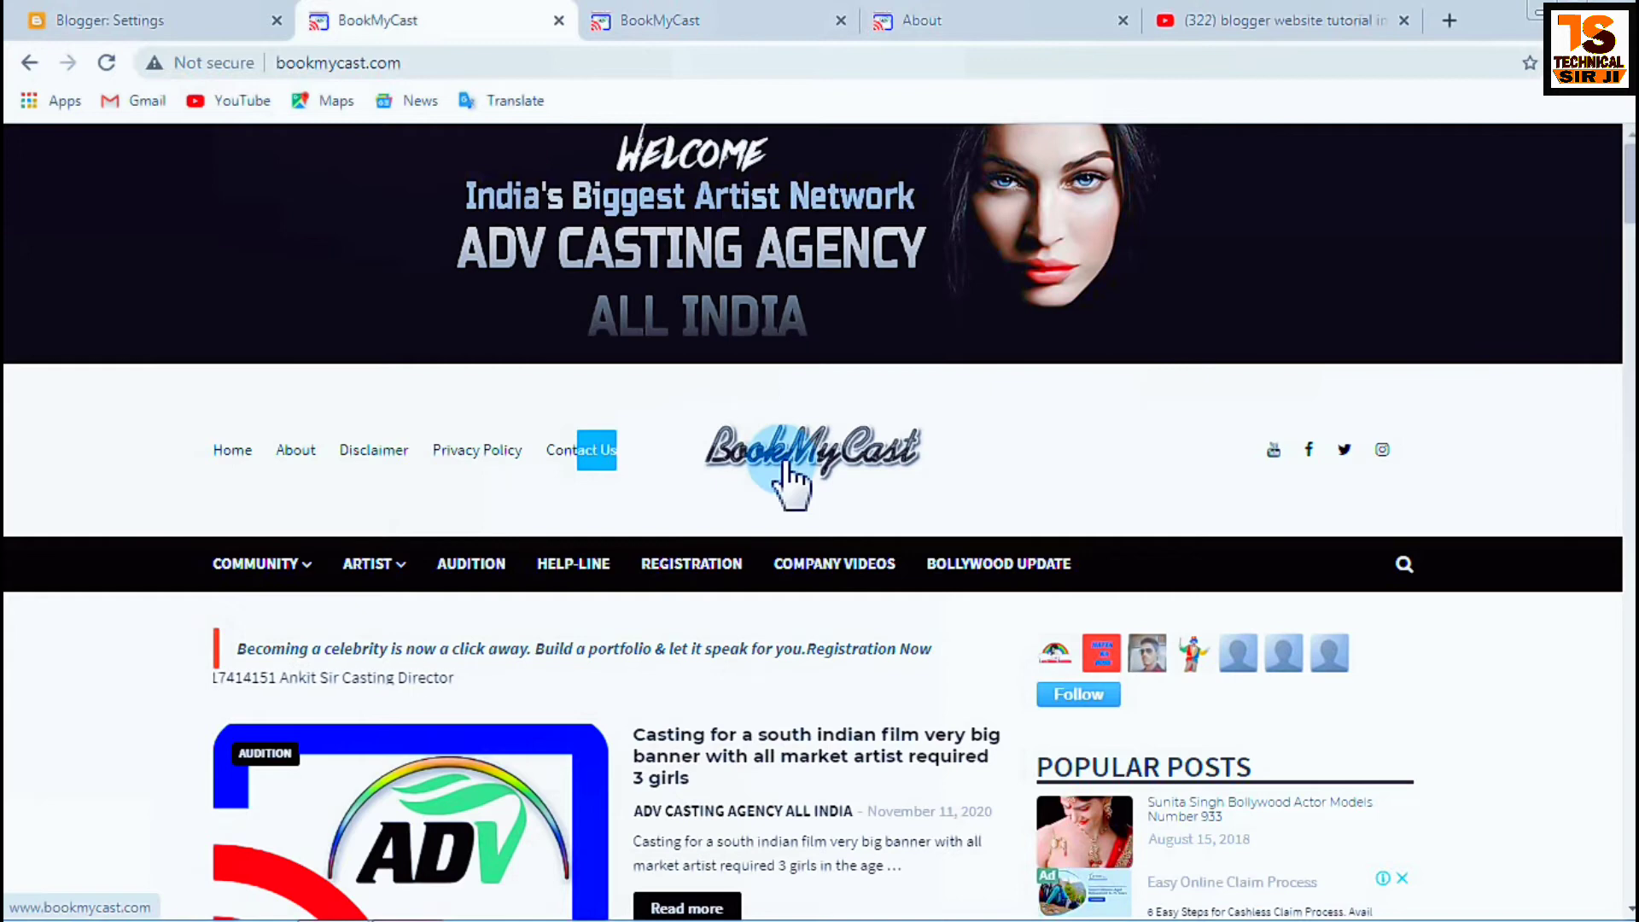
scroll(952, 504, down, 20)
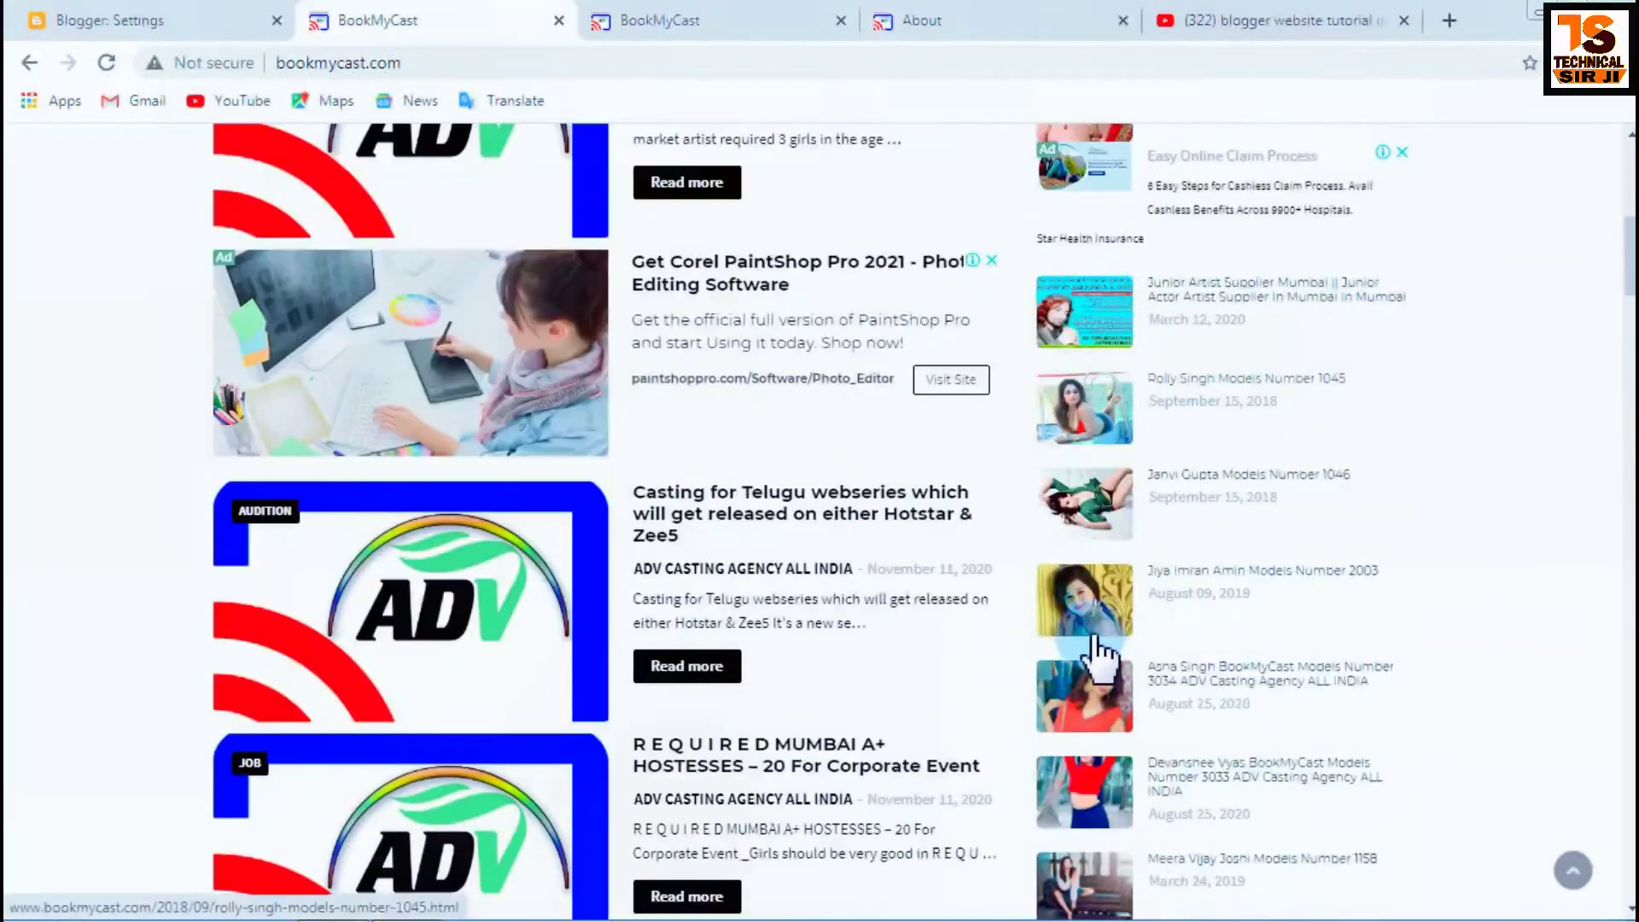
scroll(1088, 670, down, 15)
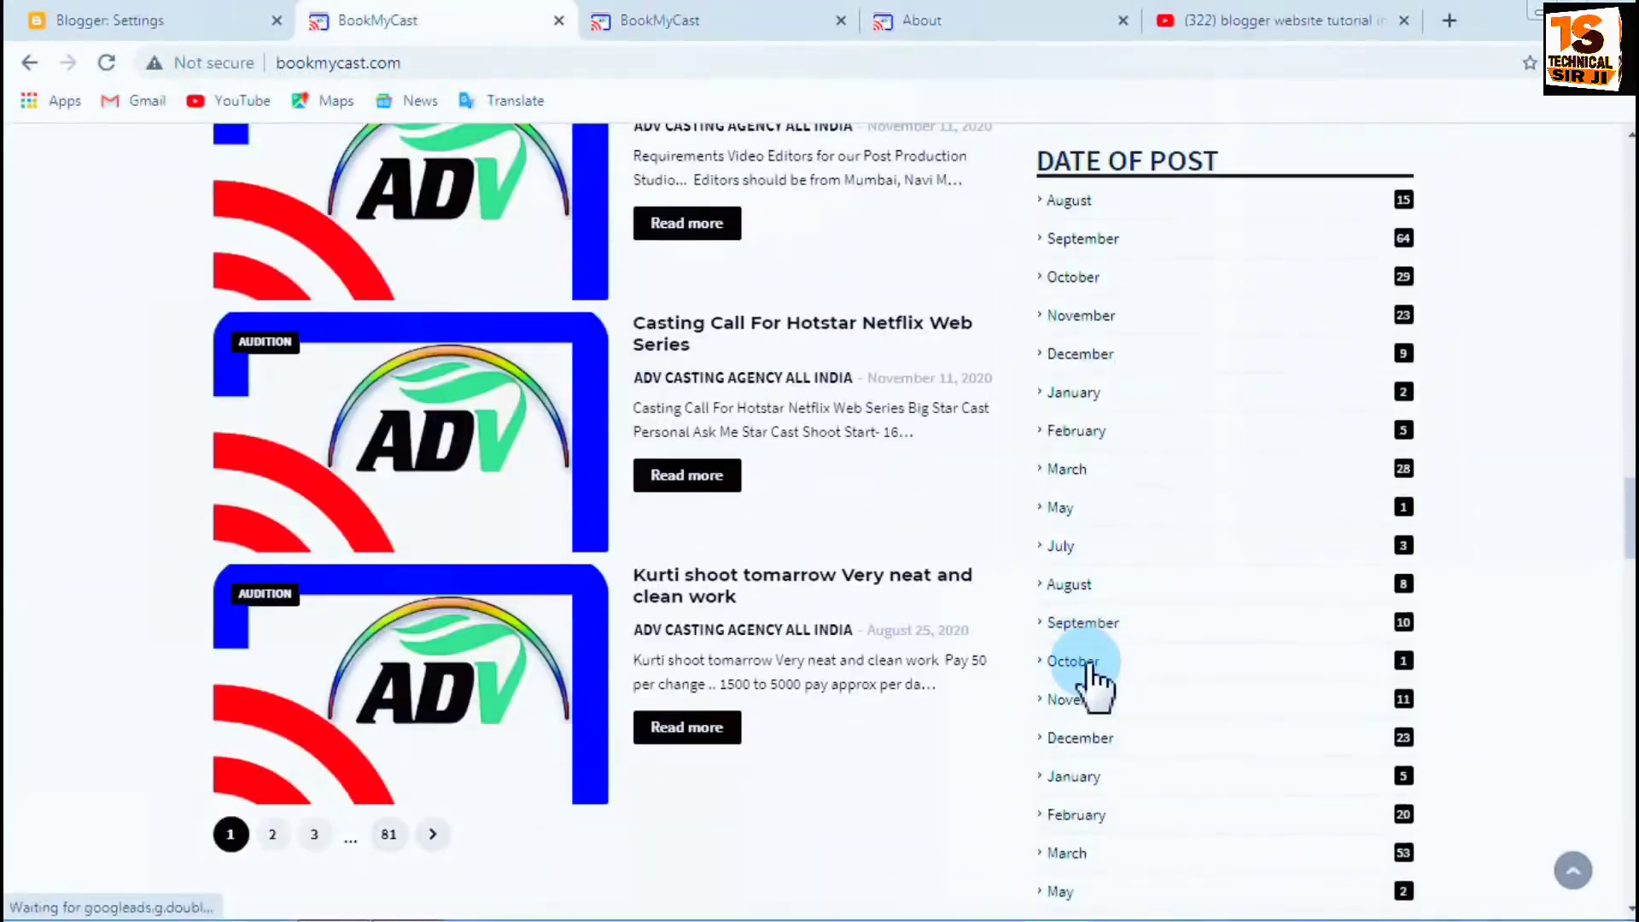
scroll(1084, 683, down, 7)
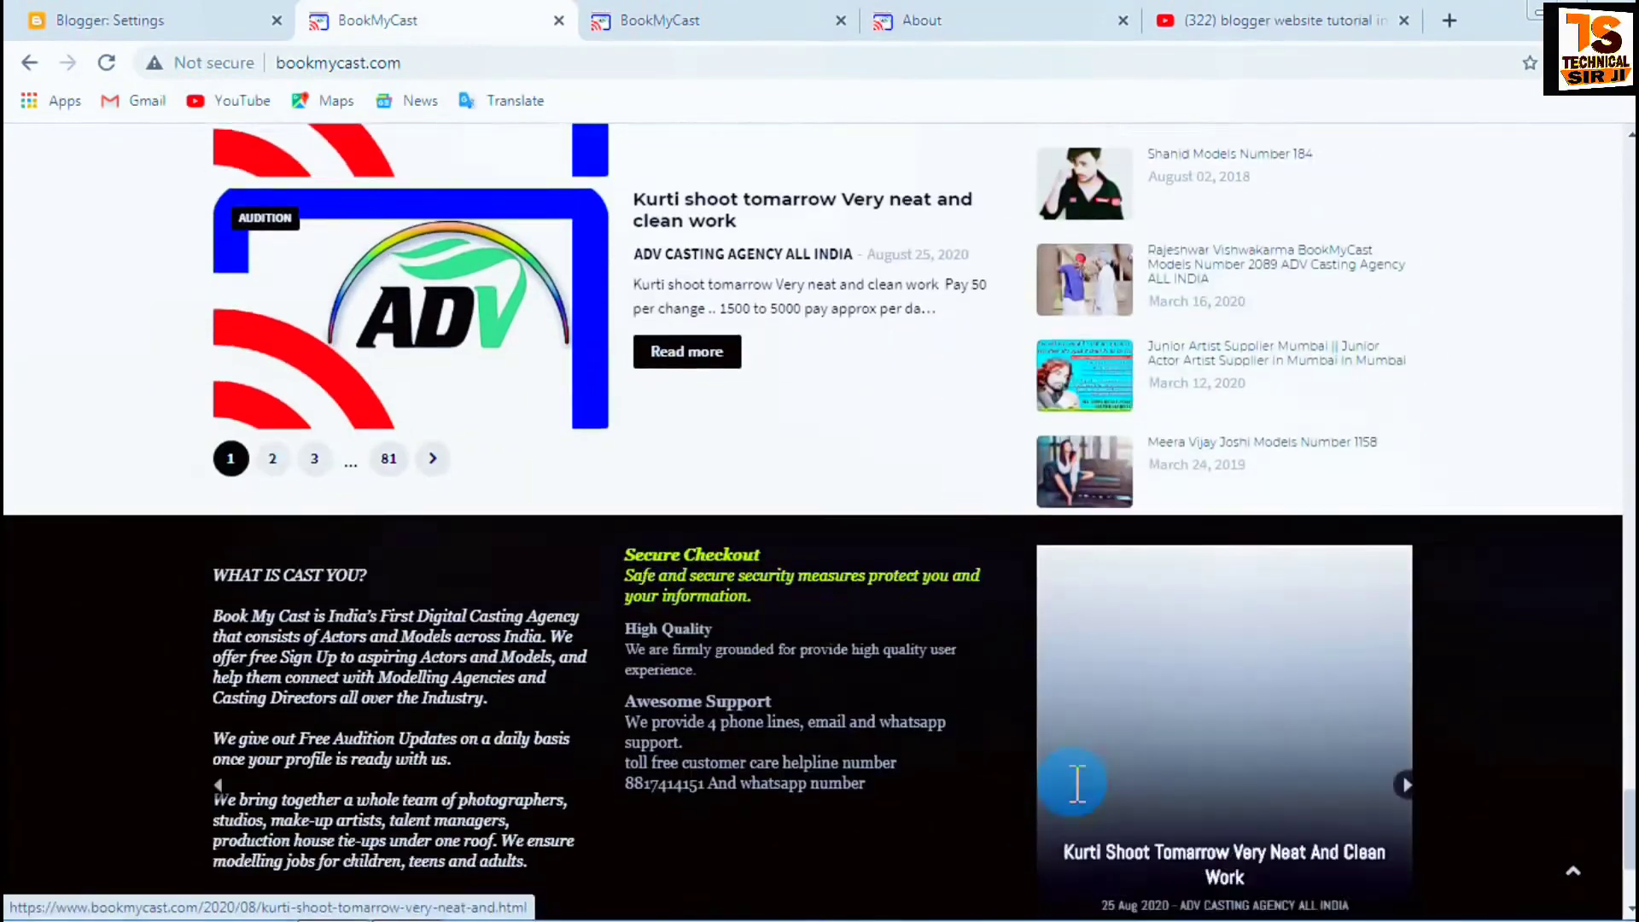
scroll(1480, 772, up, 18)
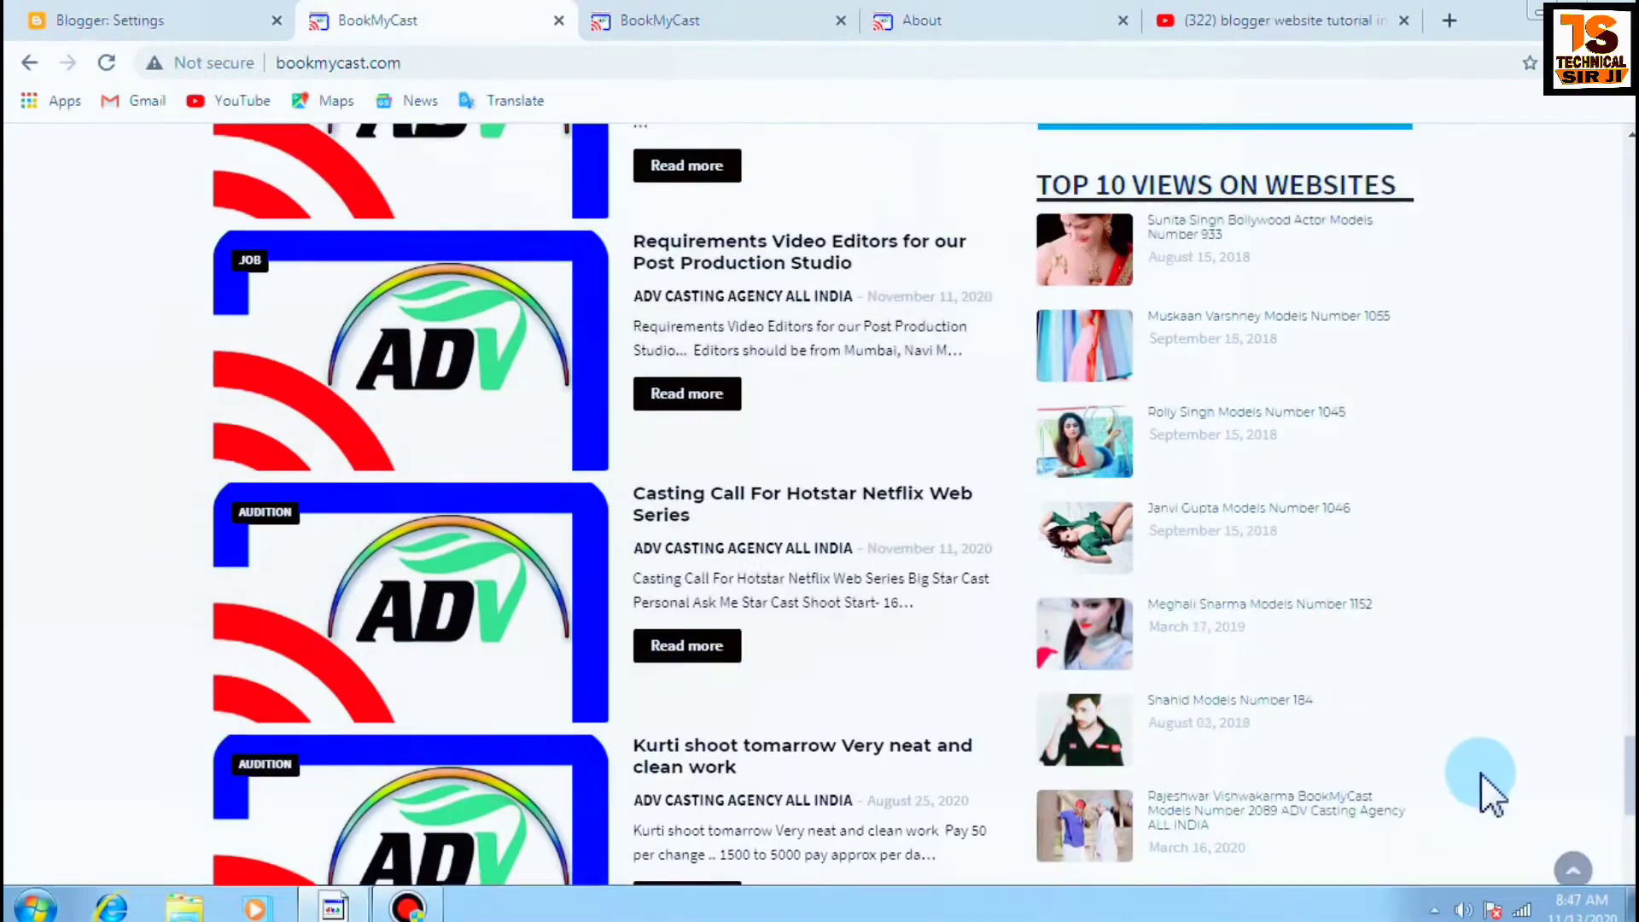
scroll(1481, 730, up, 10)
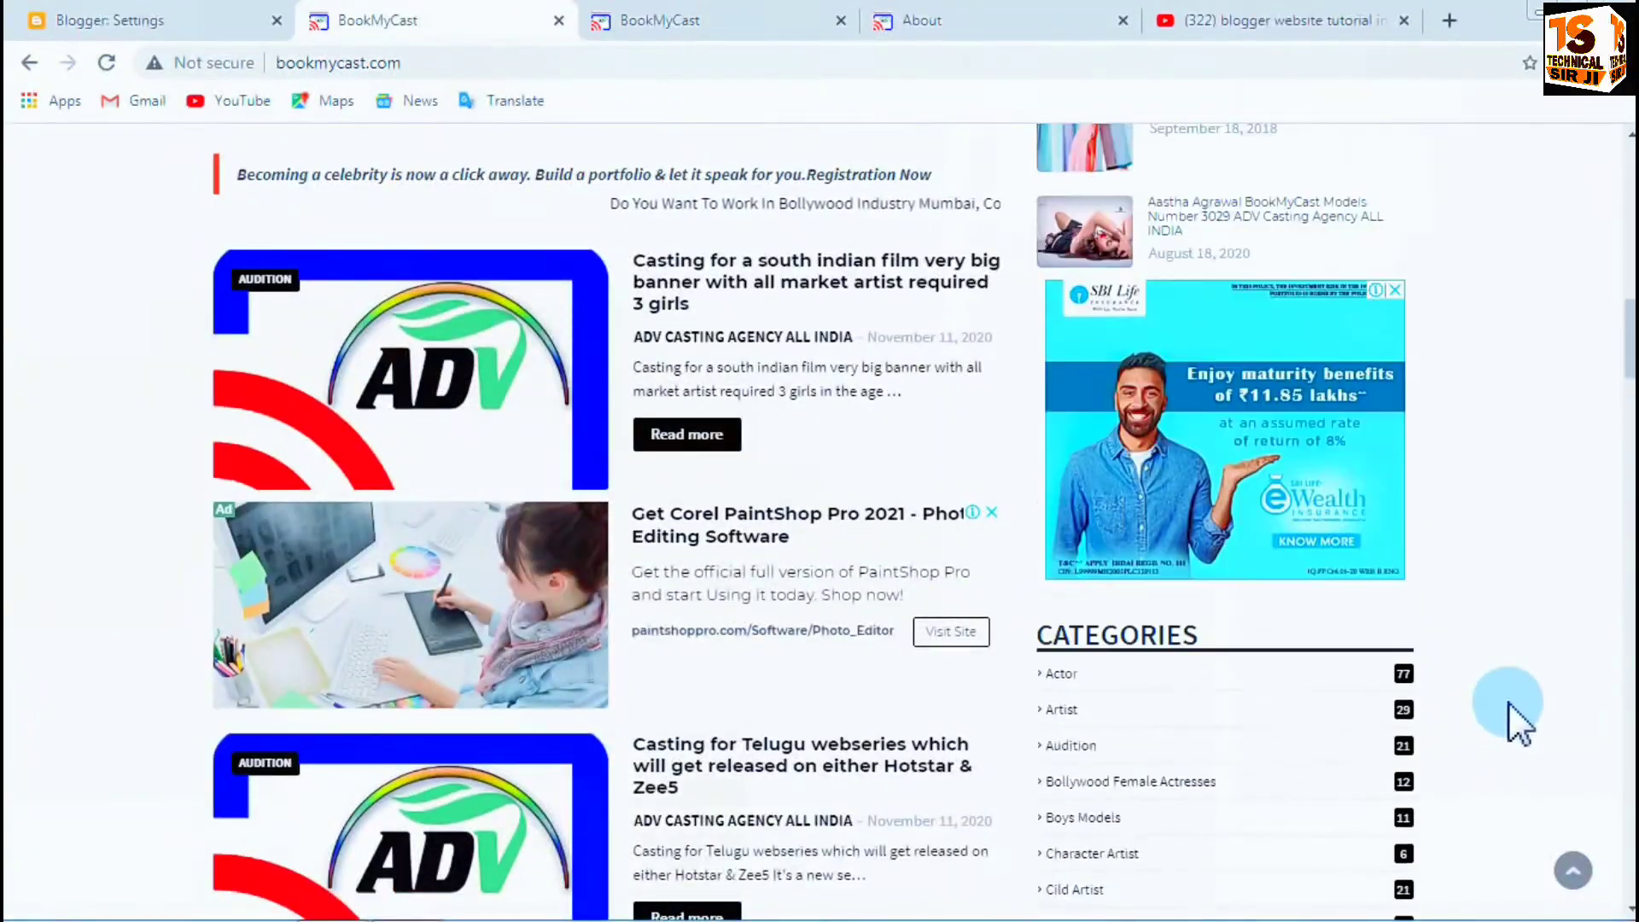
scroll(1492, 702, down, 10)
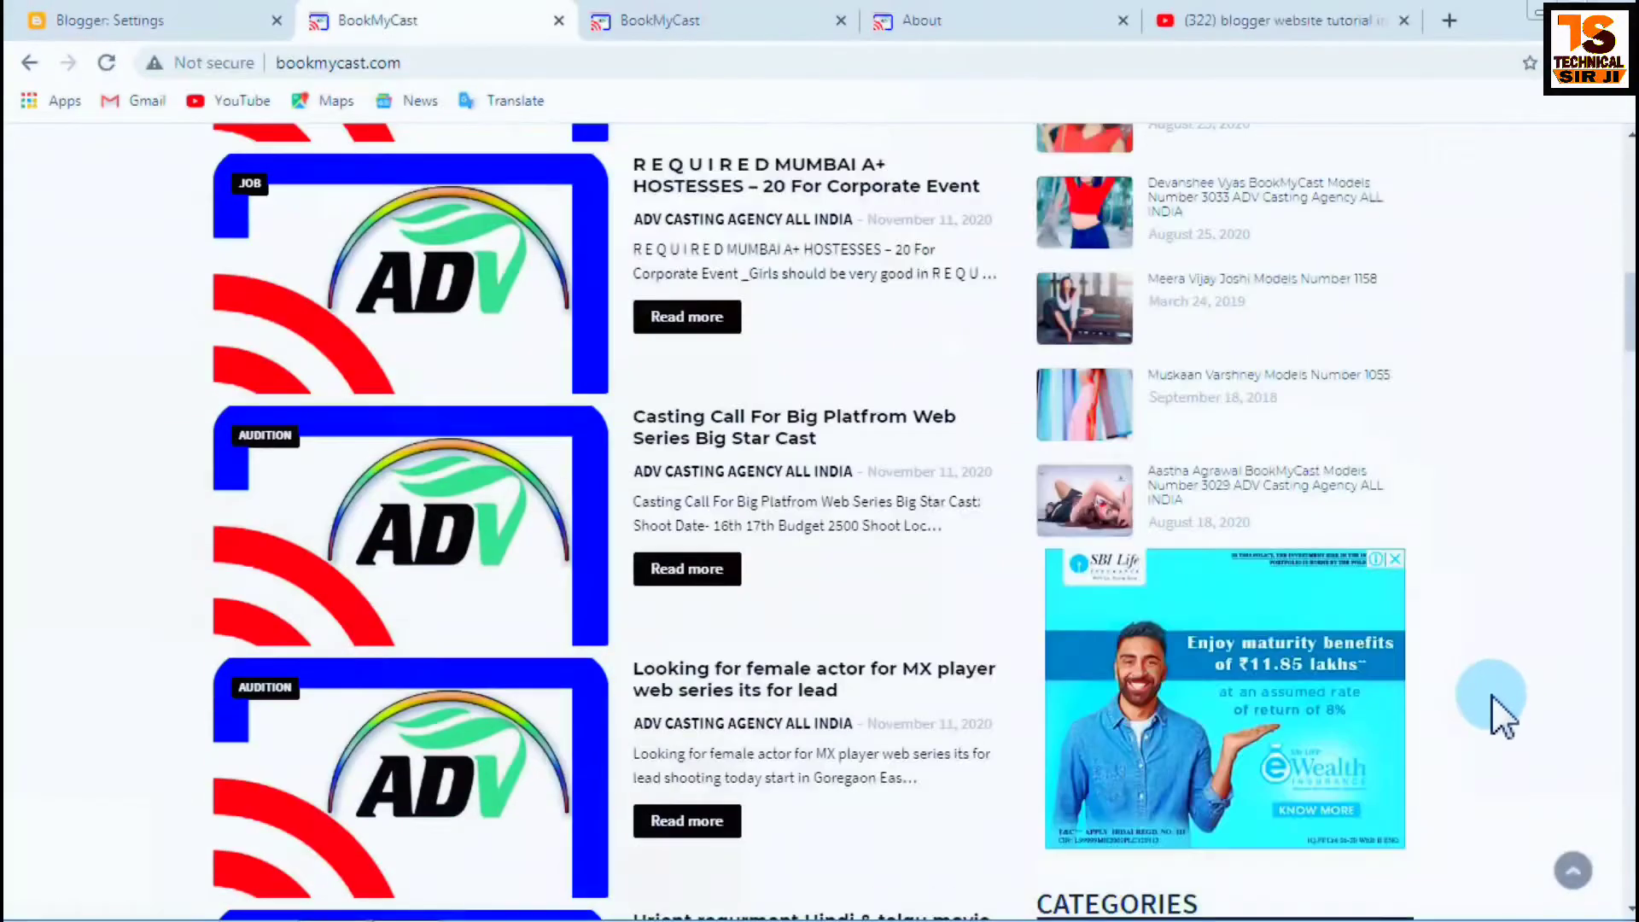
scroll(1492, 689, down, 15)
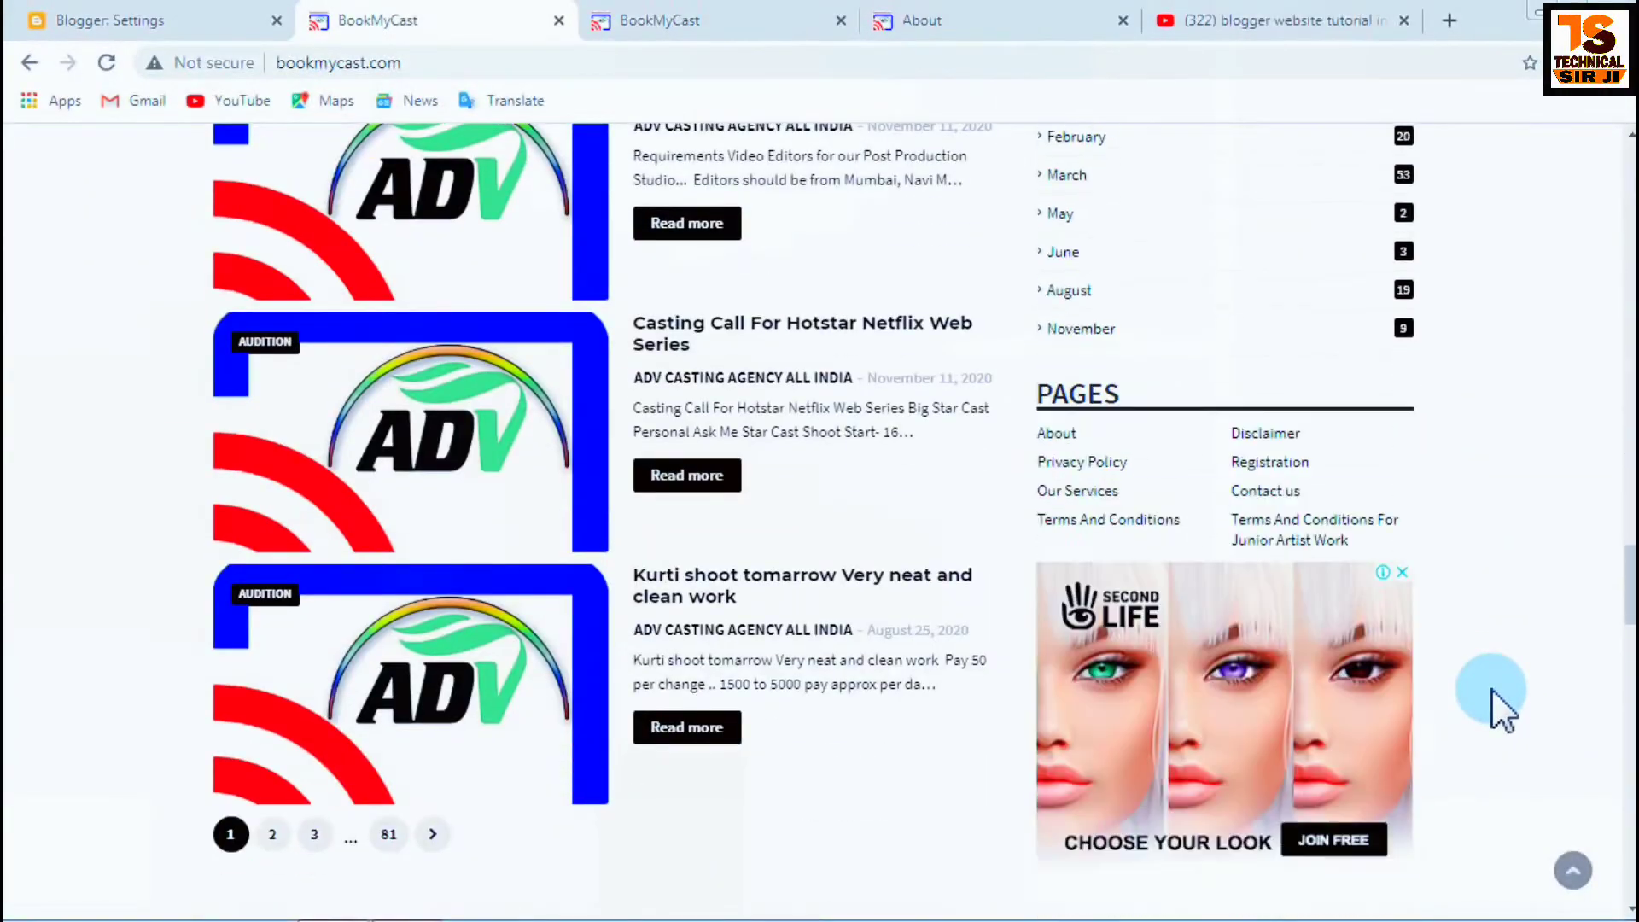
scroll(1492, 697, up, 3)
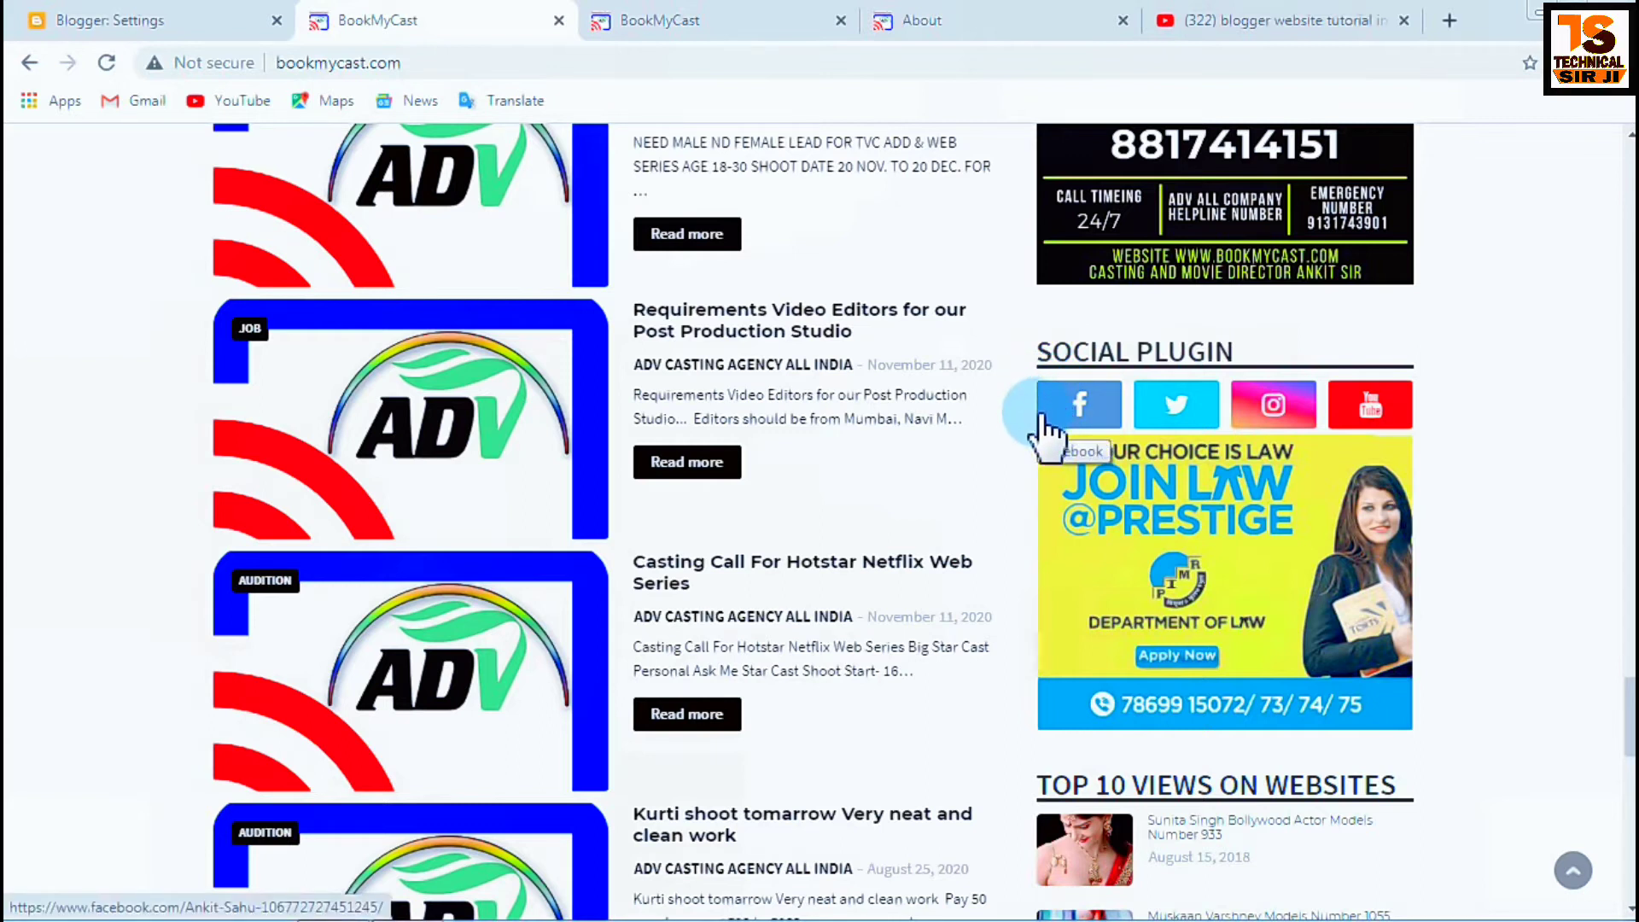
Close the second BookMyCast tab, the About tab and the YouTube playlist tab.
click(841, 20)
click(841, 20)
click(845, 22)
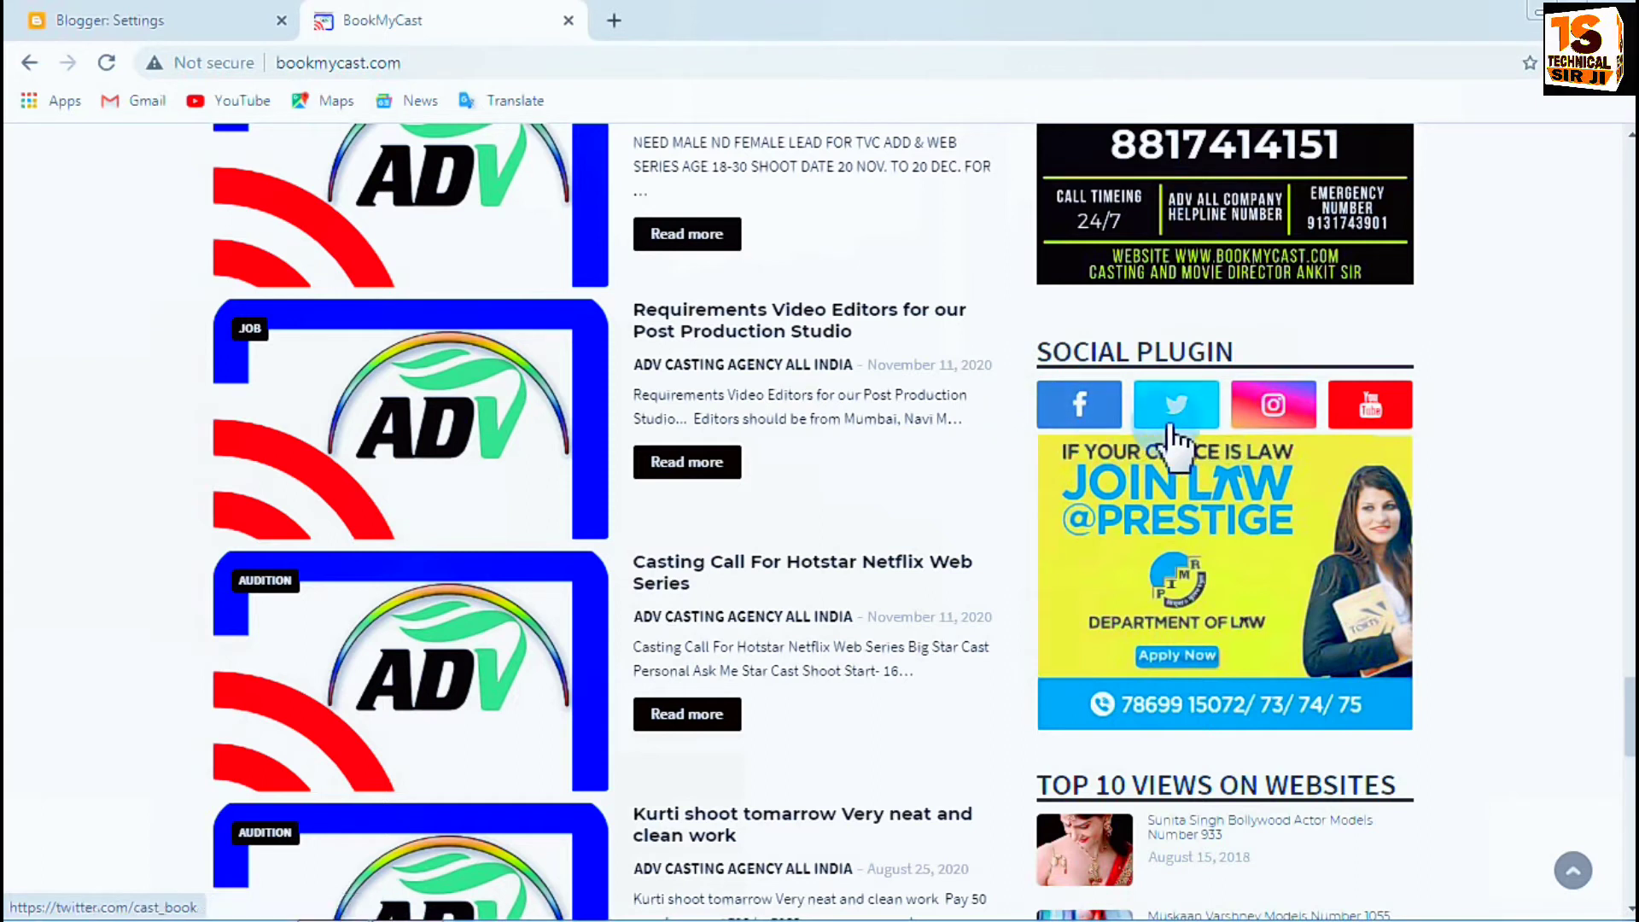
Open the Facebook, Twitter, Instagram and YouTube links of the Social Plugin section in new tabs.
right_click(1079, 431)
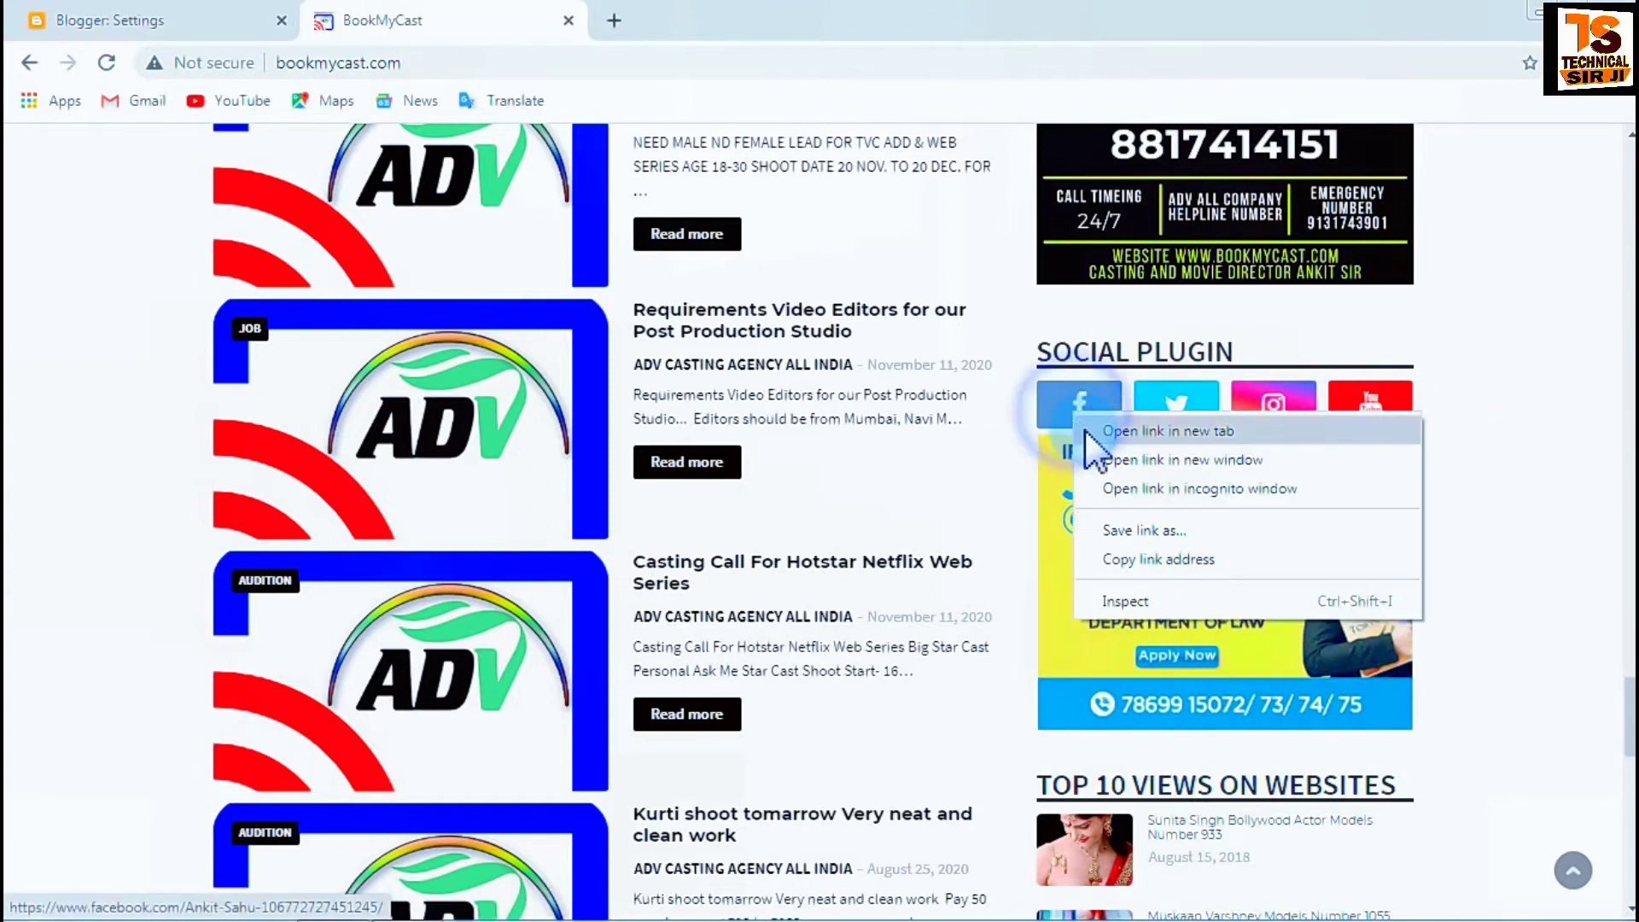
click(1169, 429)
middle_click(1181, 427)
right_click(1255, 413)
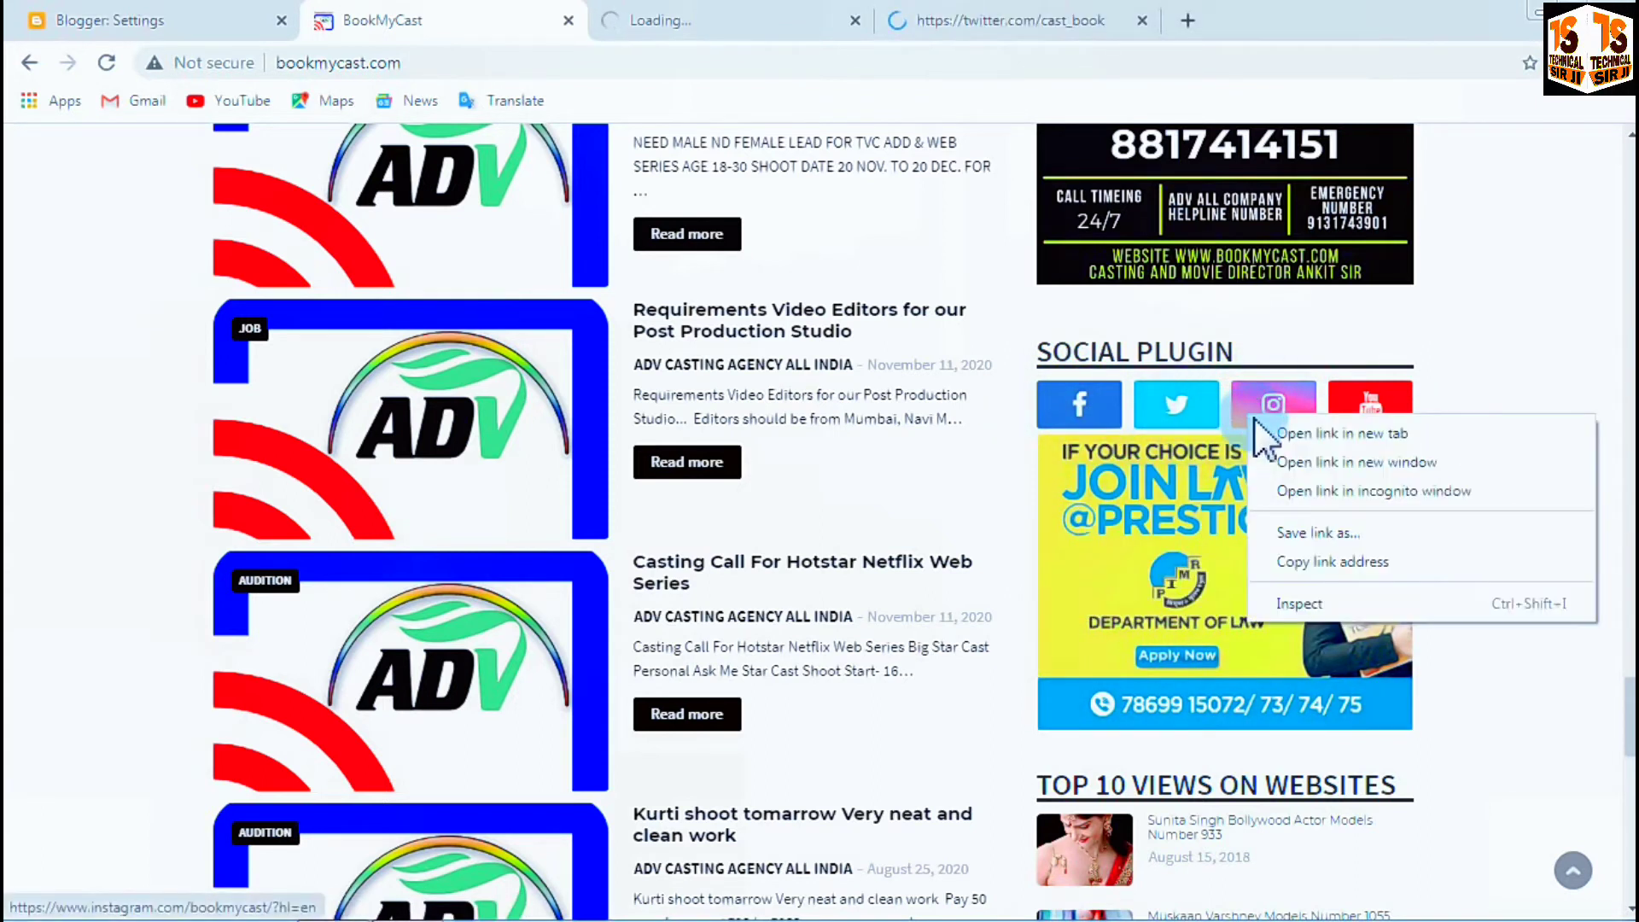
click(1310, 425)
right_click(1375, 416)
click(1378, 421)
Check the newly opened Facebook page and return to the BookMyCast home page.
click(651, 20)
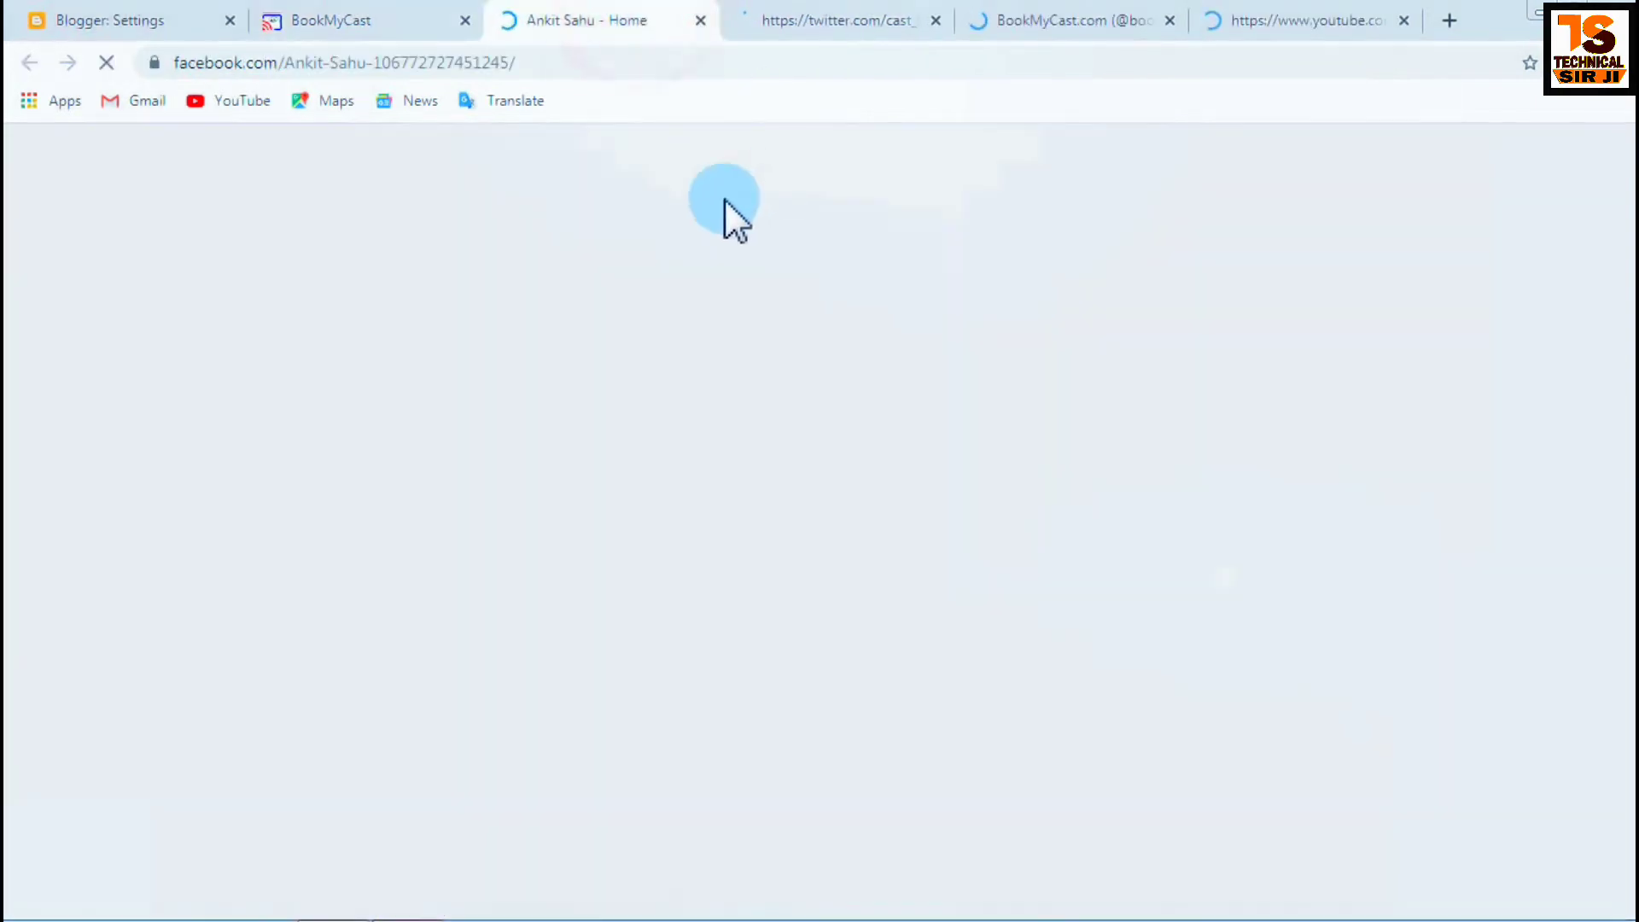
click(462, 37)
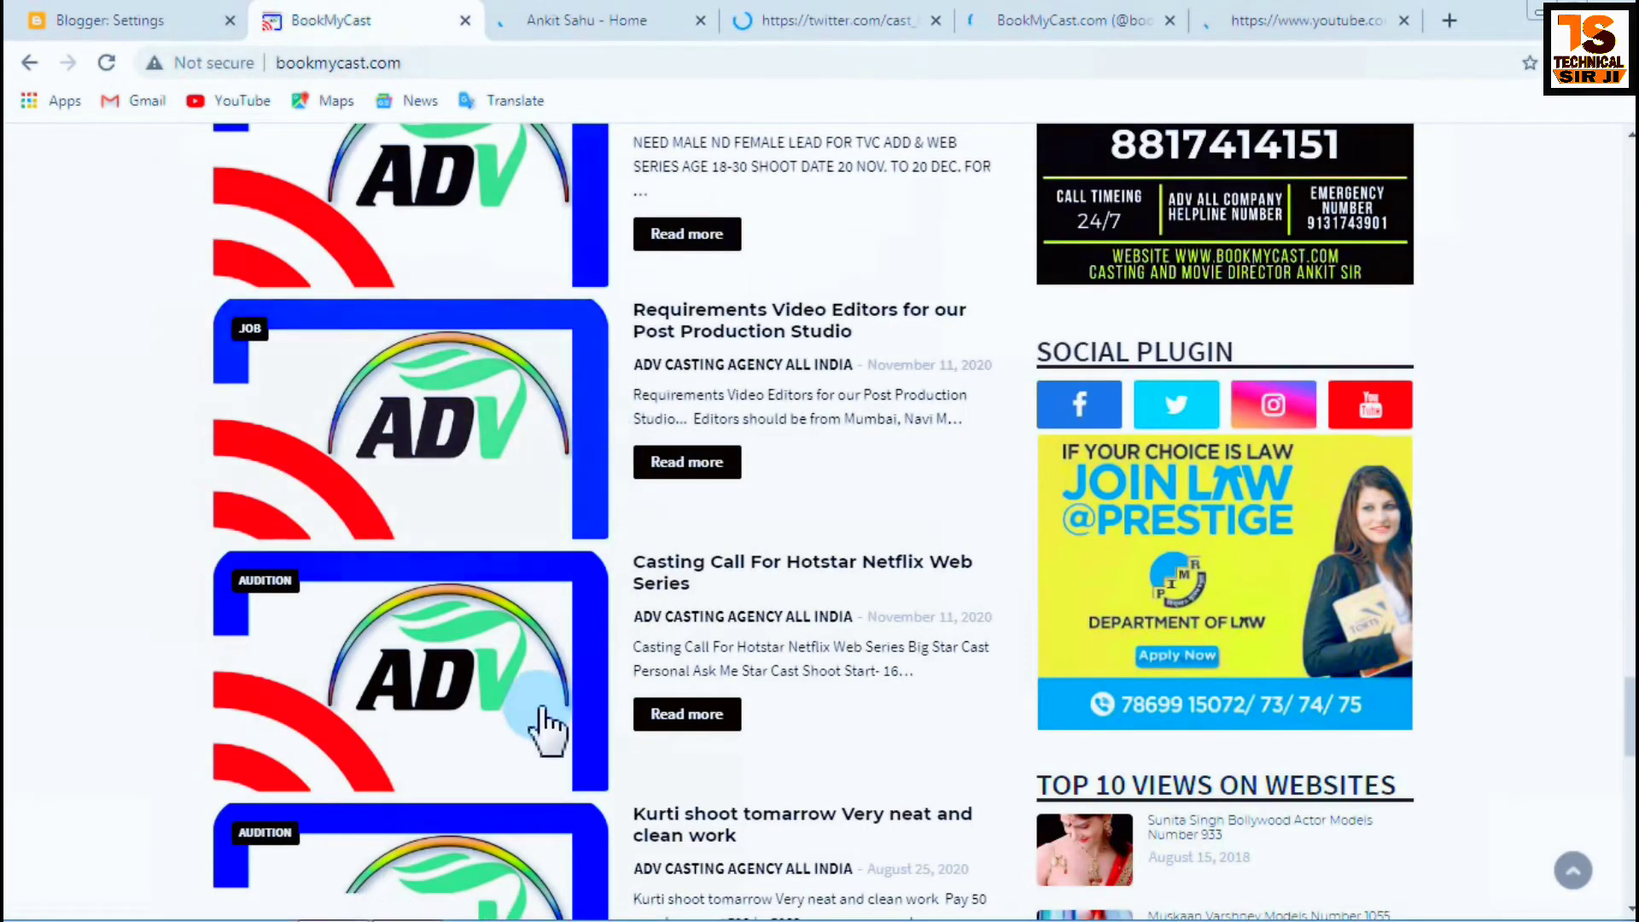
click(1109, 422)
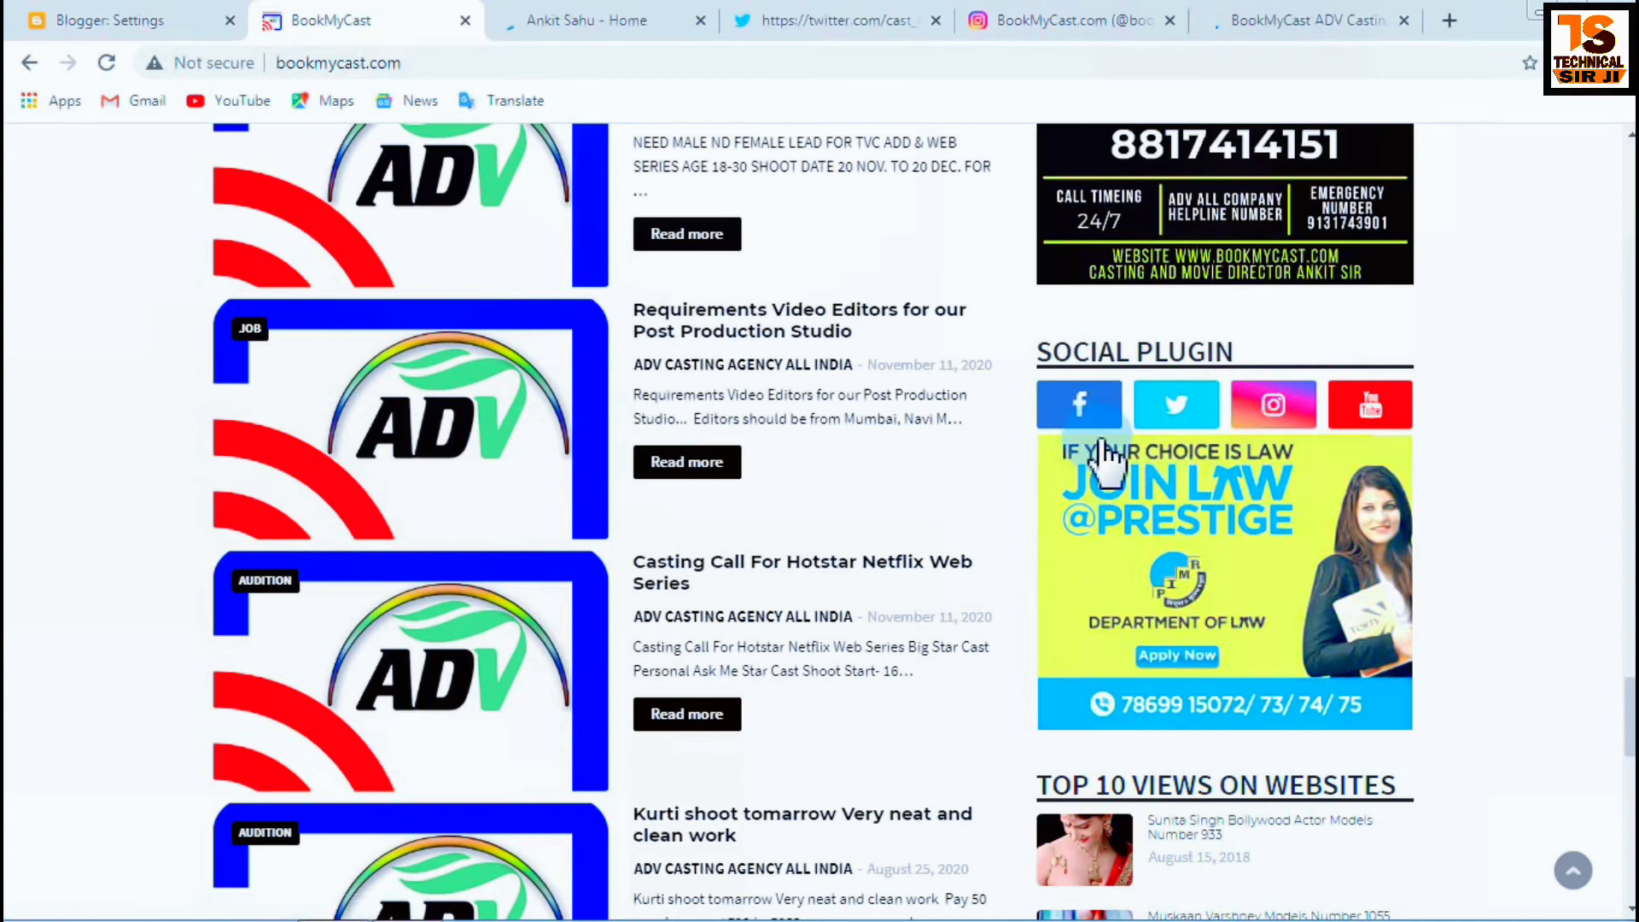
click(709, 27)
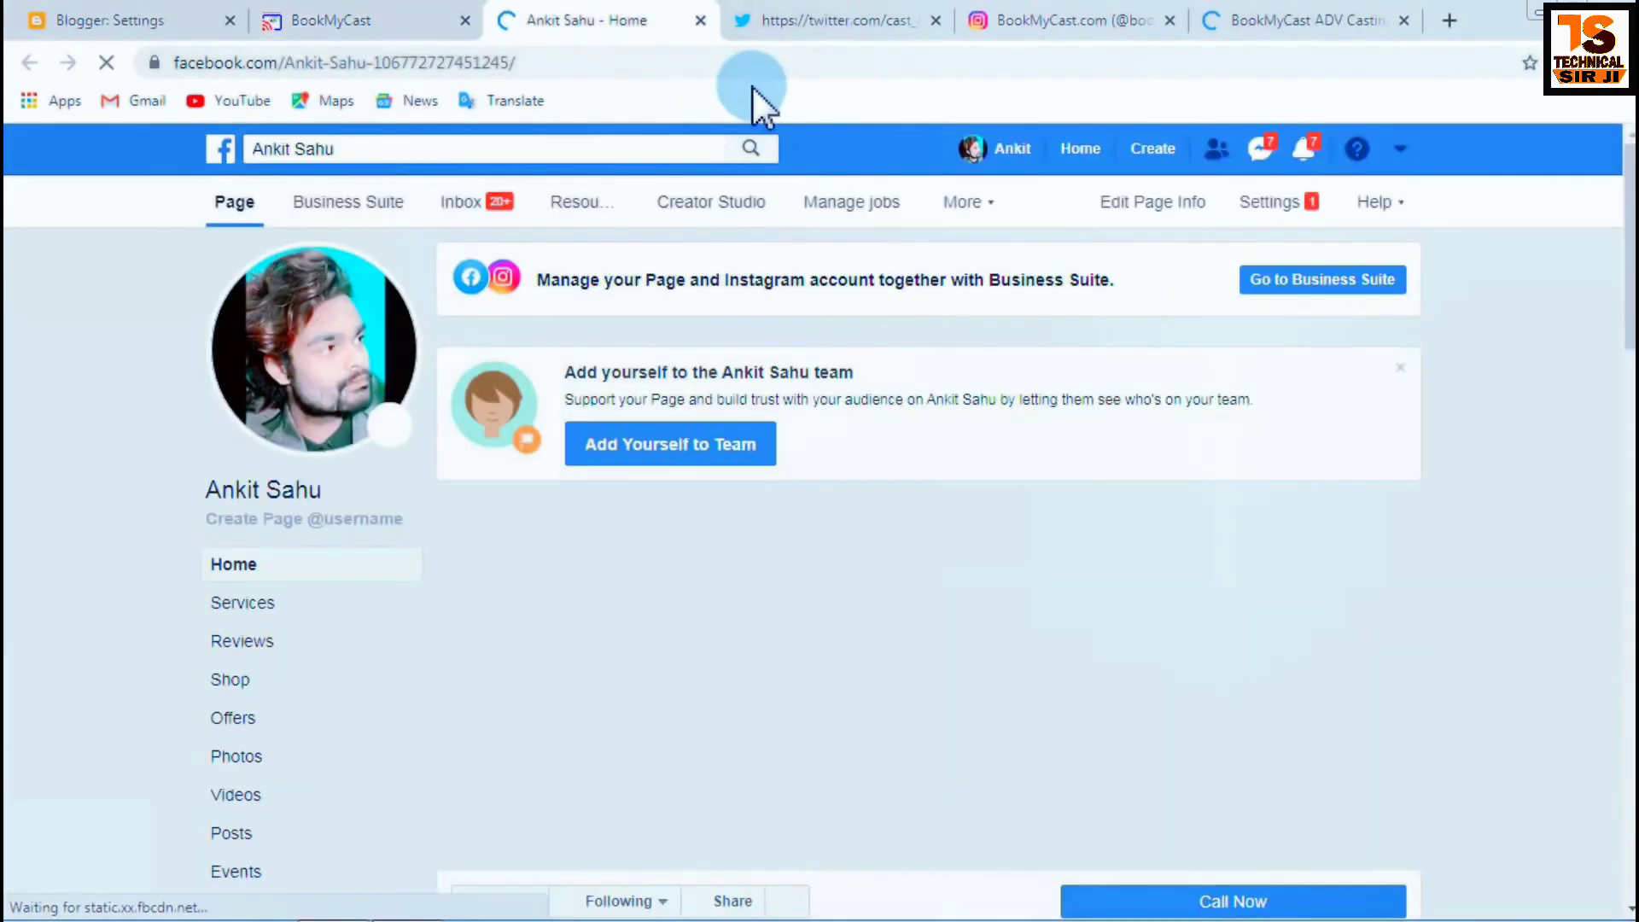
click(333, 18)
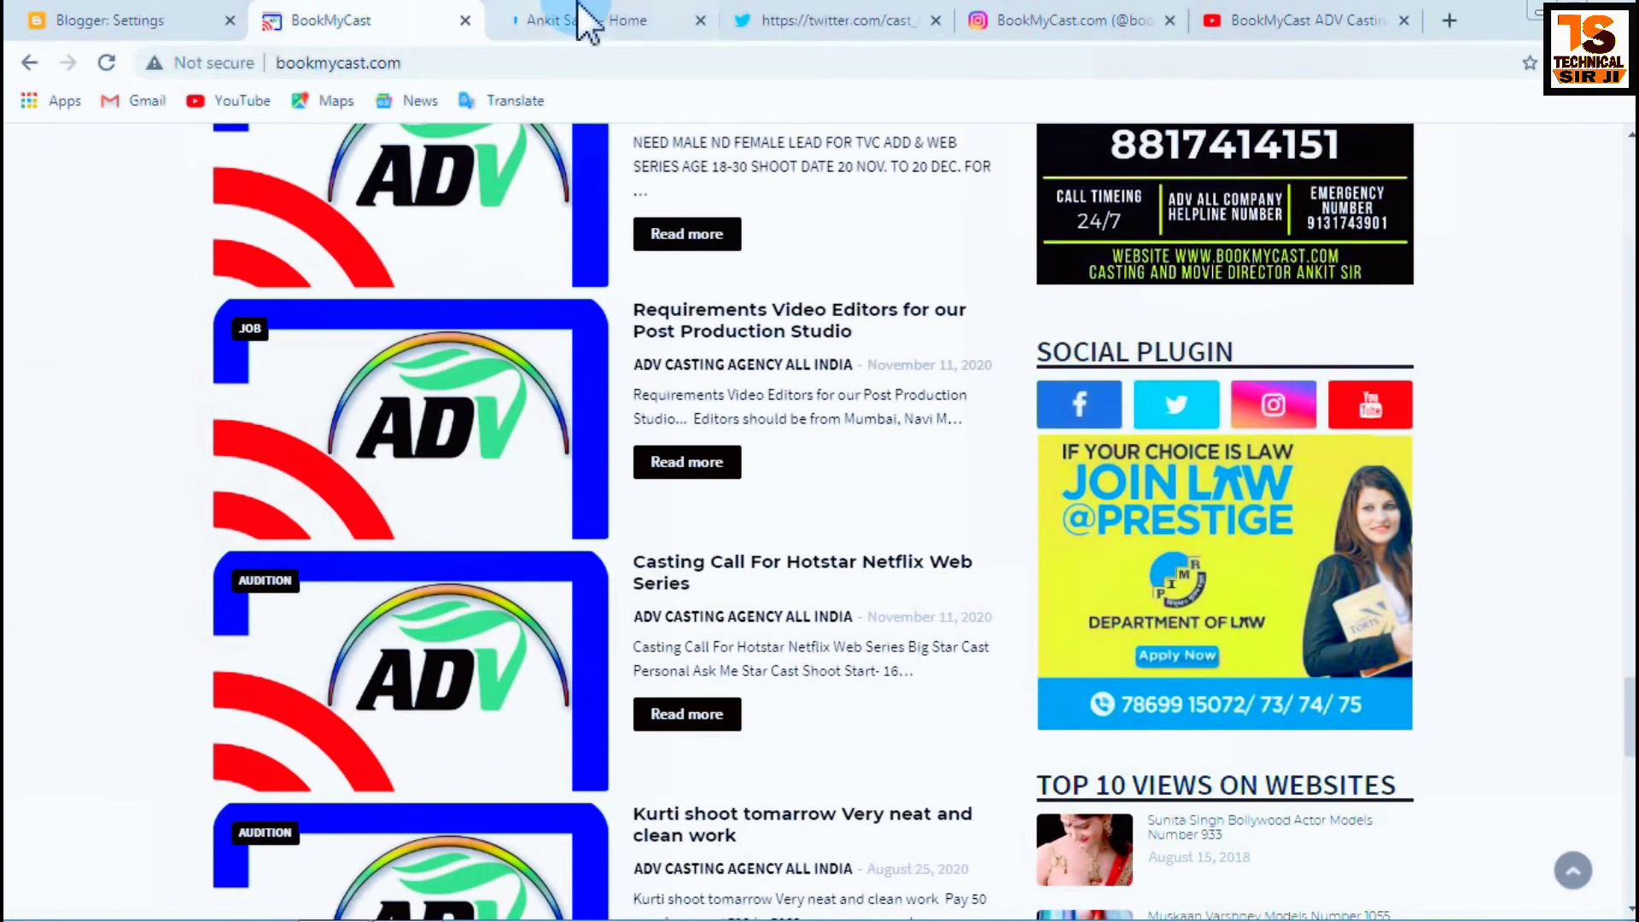
Look through the Facebook, Twitter, Instagram and YouTube pages of BookMyCast, ending back on the BookMyCast home page.
click(586, 19)
click(860, 13)
click(1141, 26)
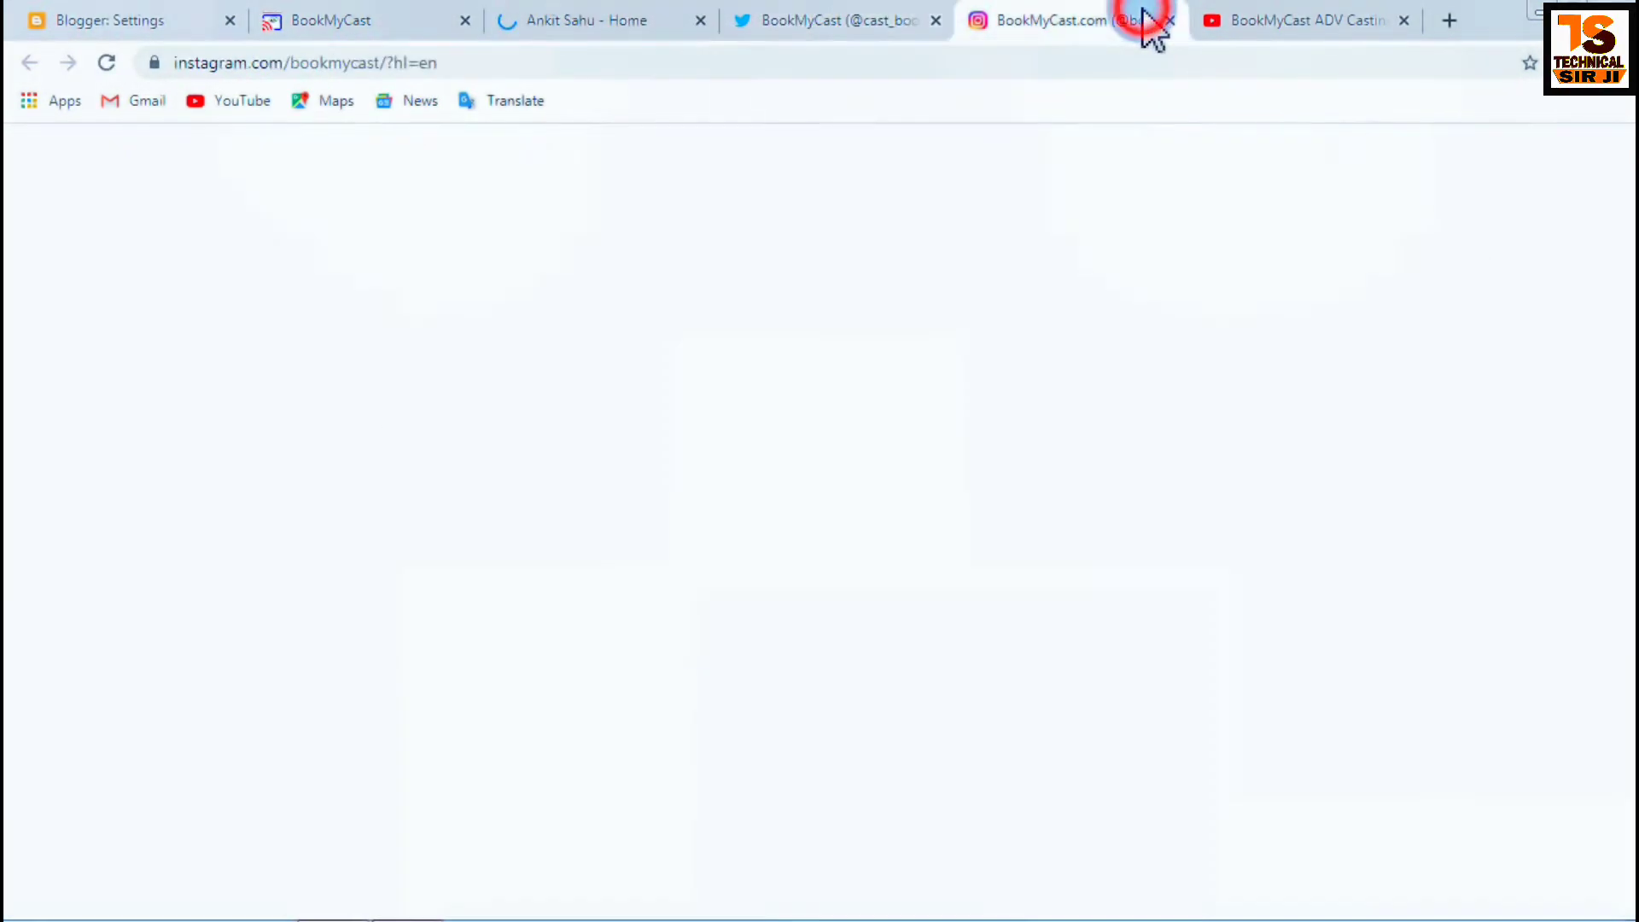
click(1310, 24)
click(331, 24)
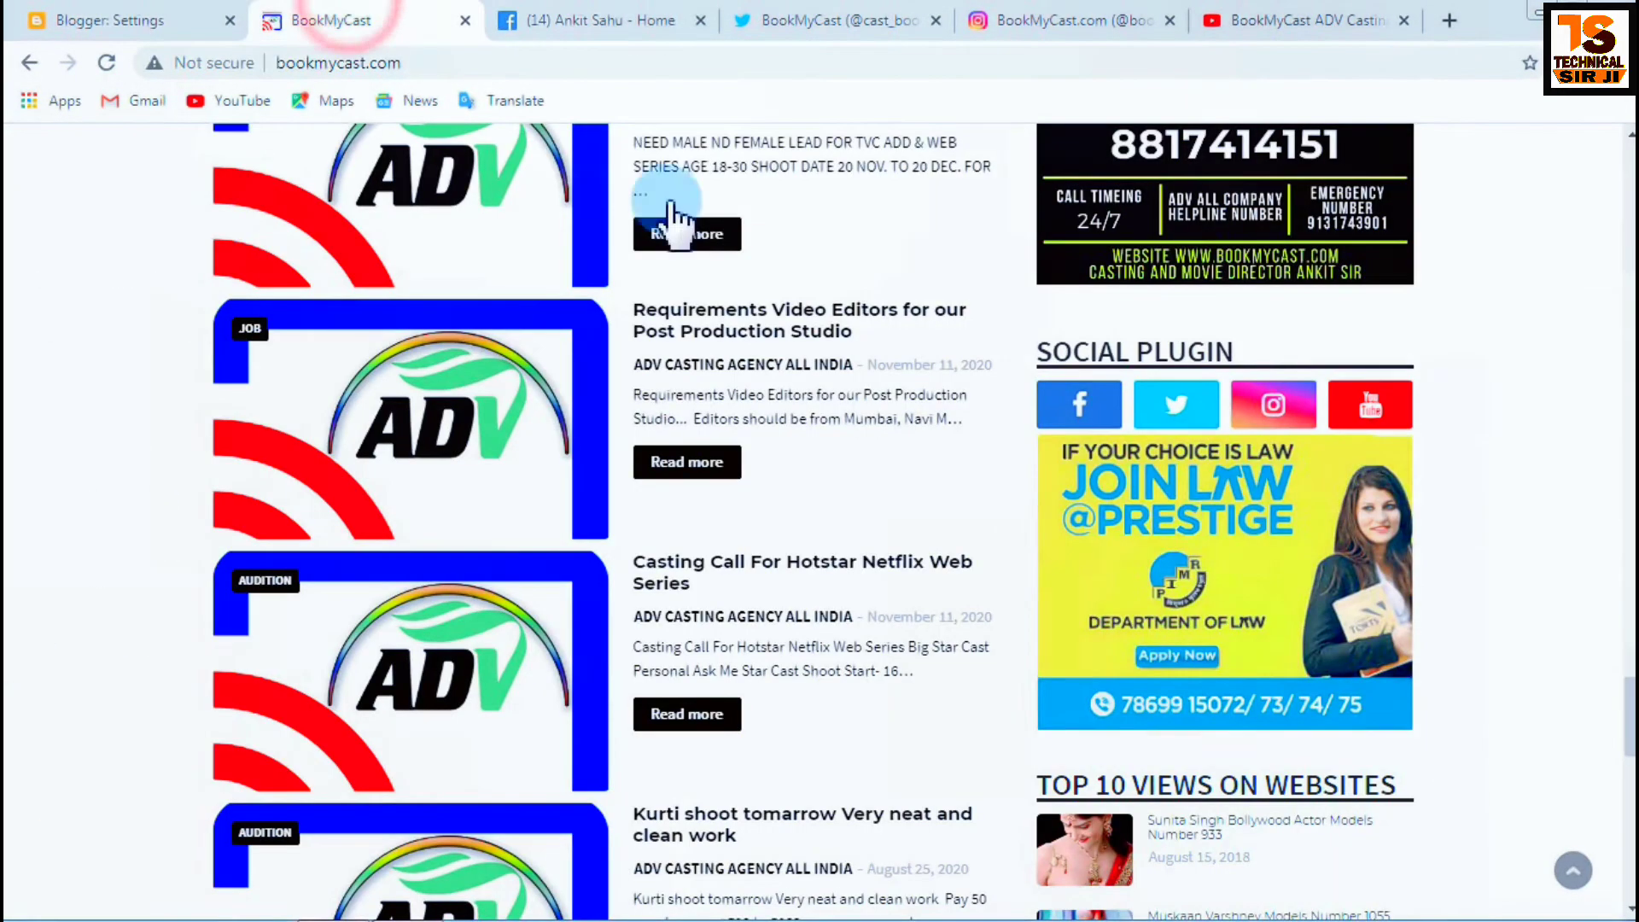
click(678, 19)
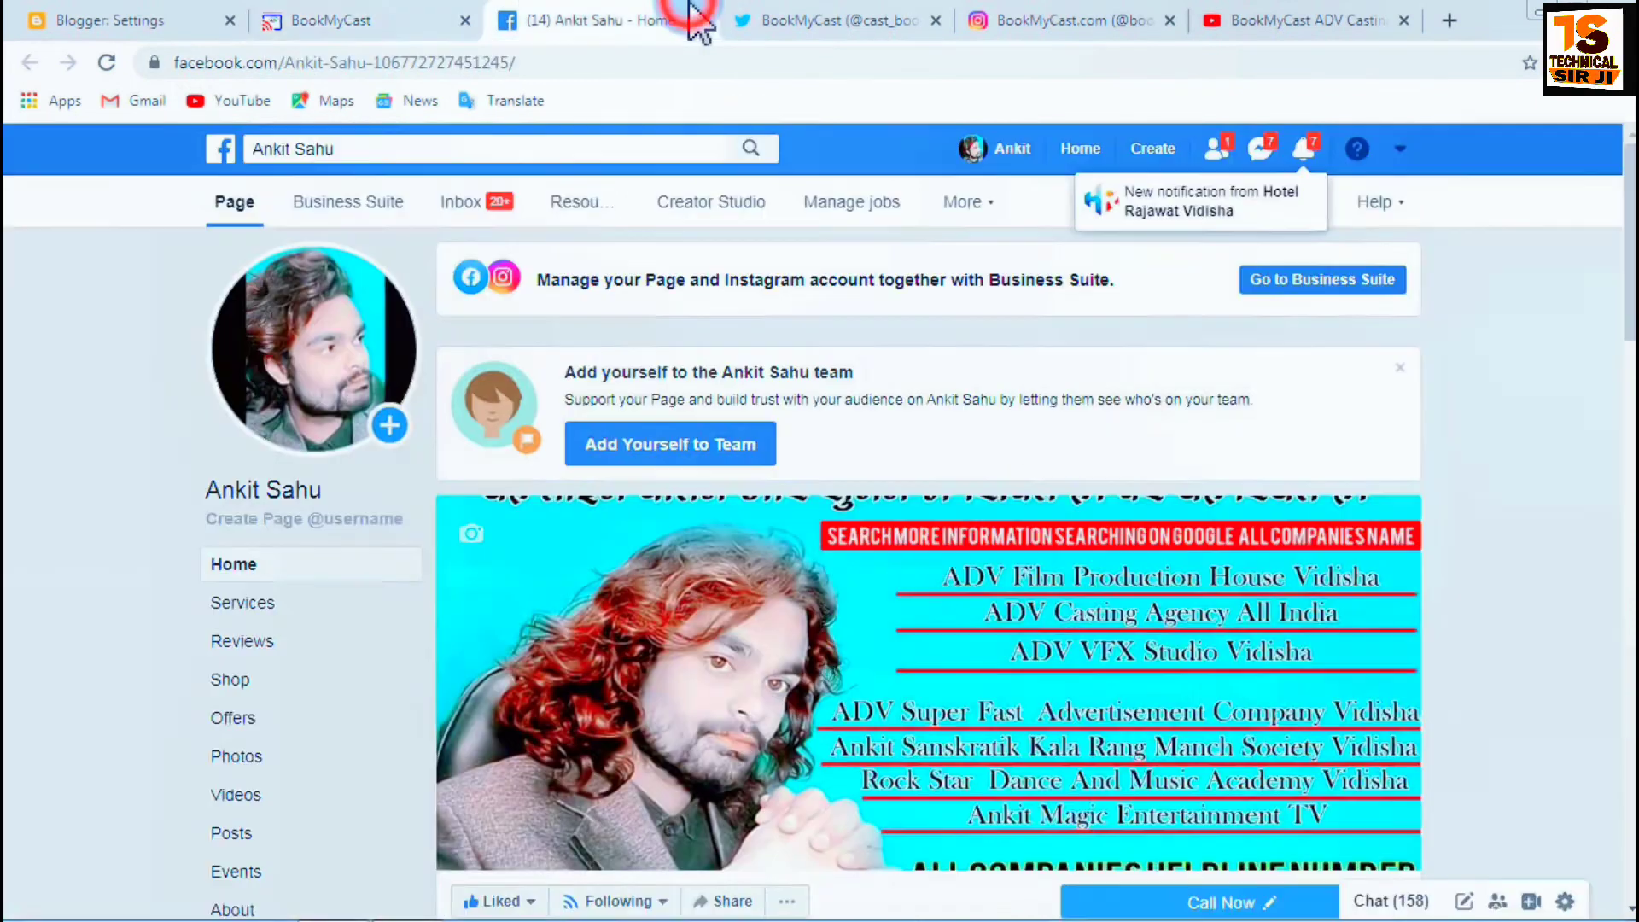
click(857, 19)
click(1009, 19)
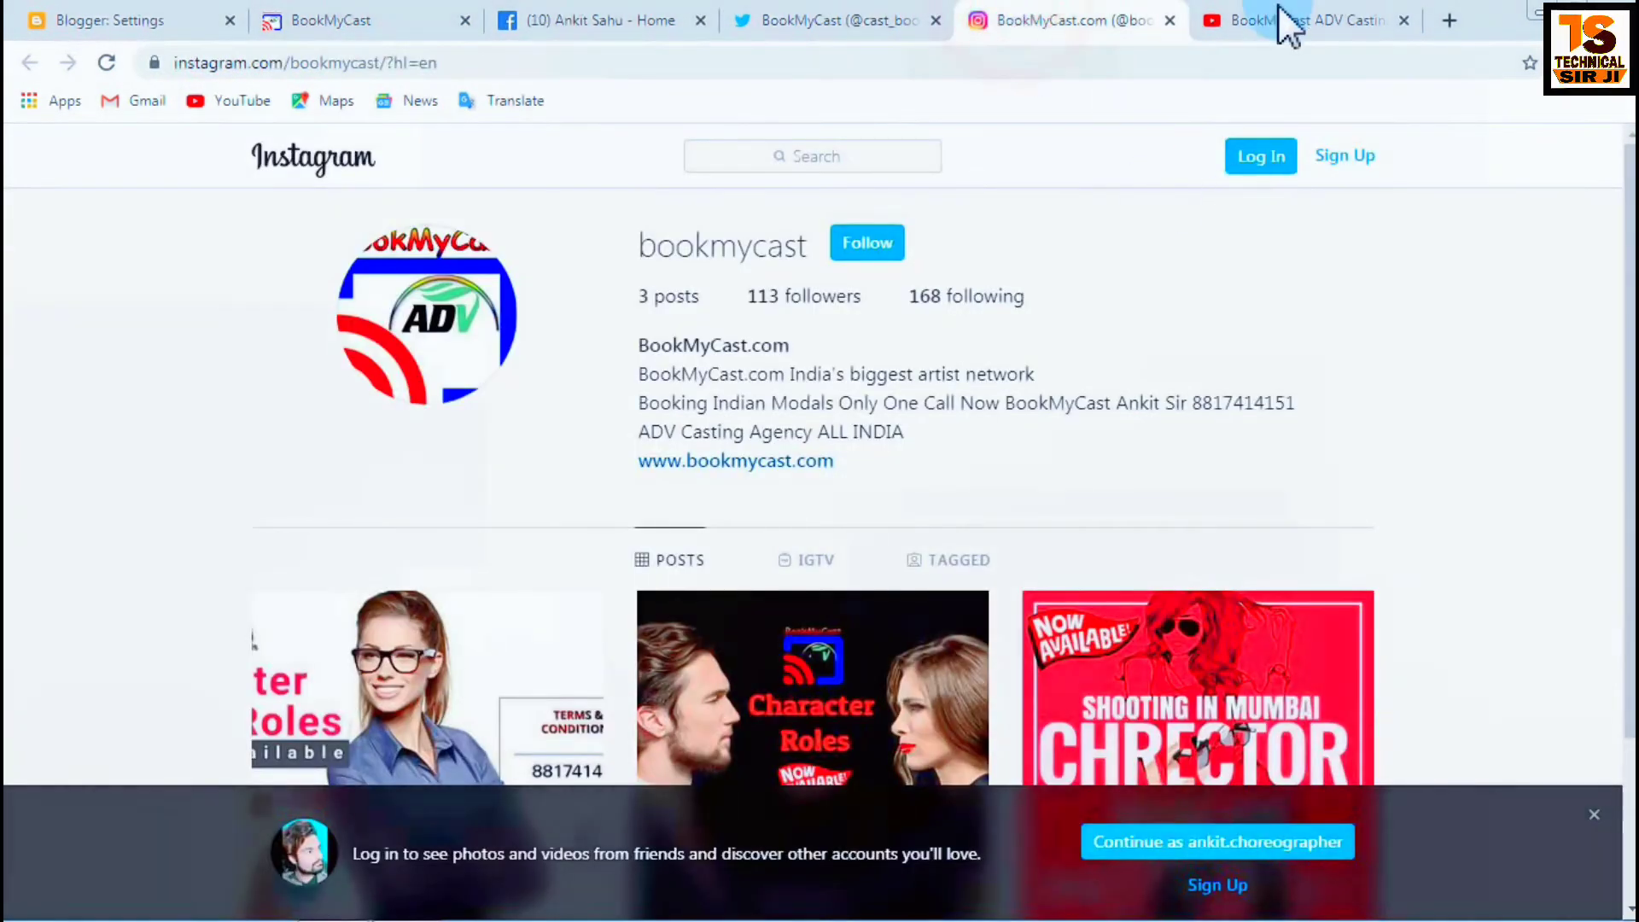
click(1287, 22)
click(331, 20)
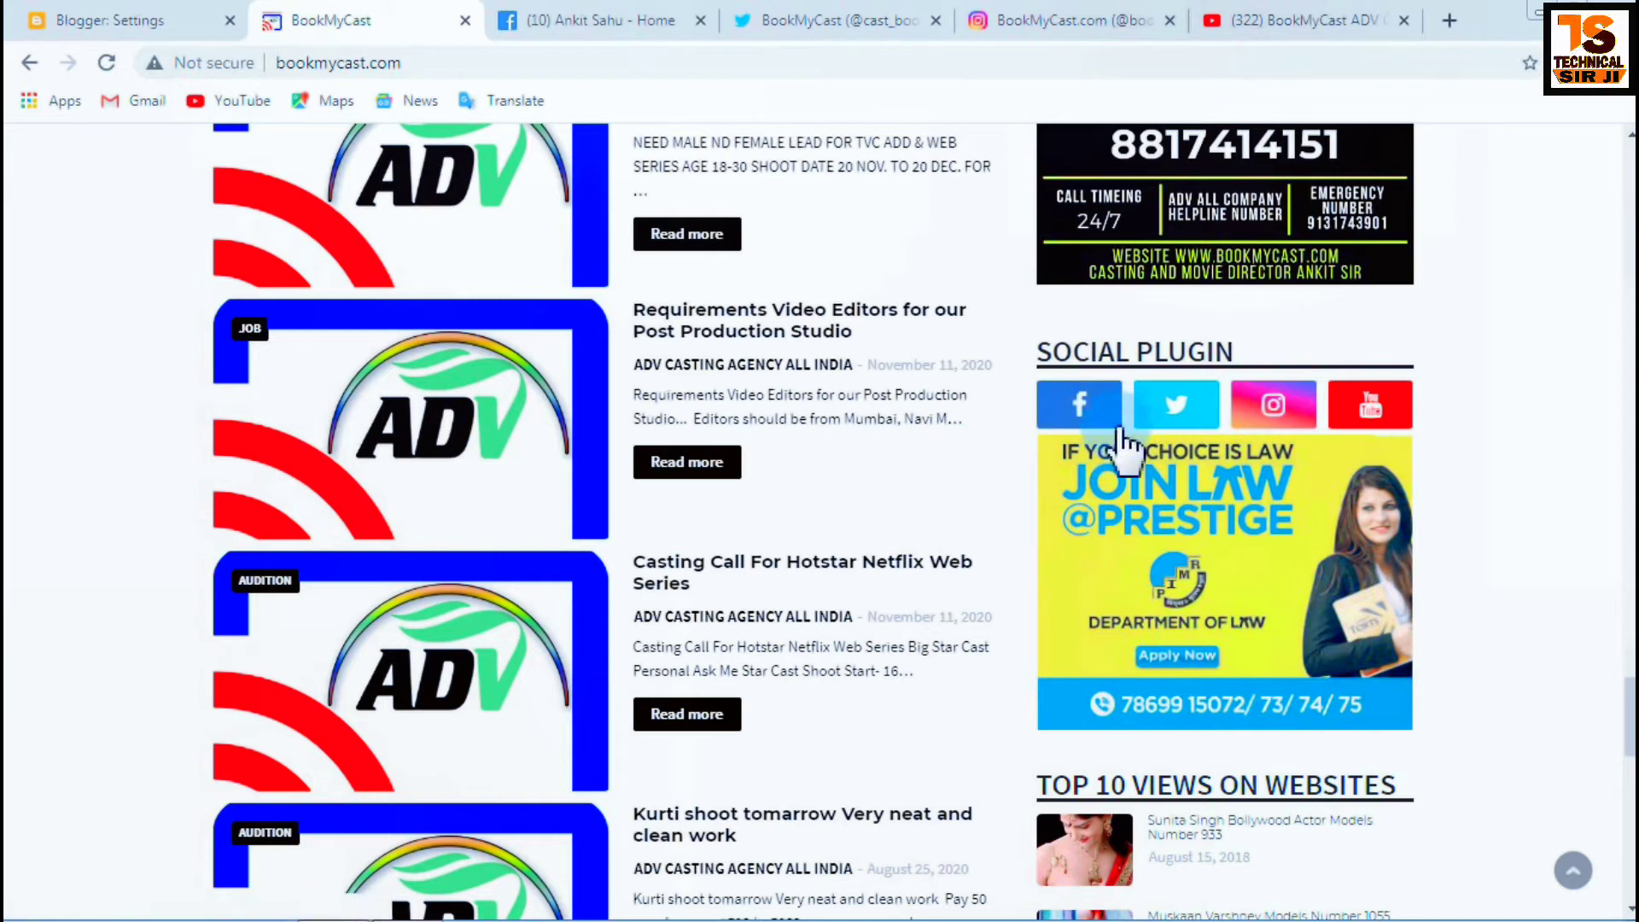
Open the YouTube, Facebook, Twitter and Instagram links from the BookMyCast page header in new tabs.
scroll(1177, 341, up, 2)
scroll(1314, 397, down, 15)
scroll(1293, 627, up, 5)
scroll(1400, 564, up, 8)
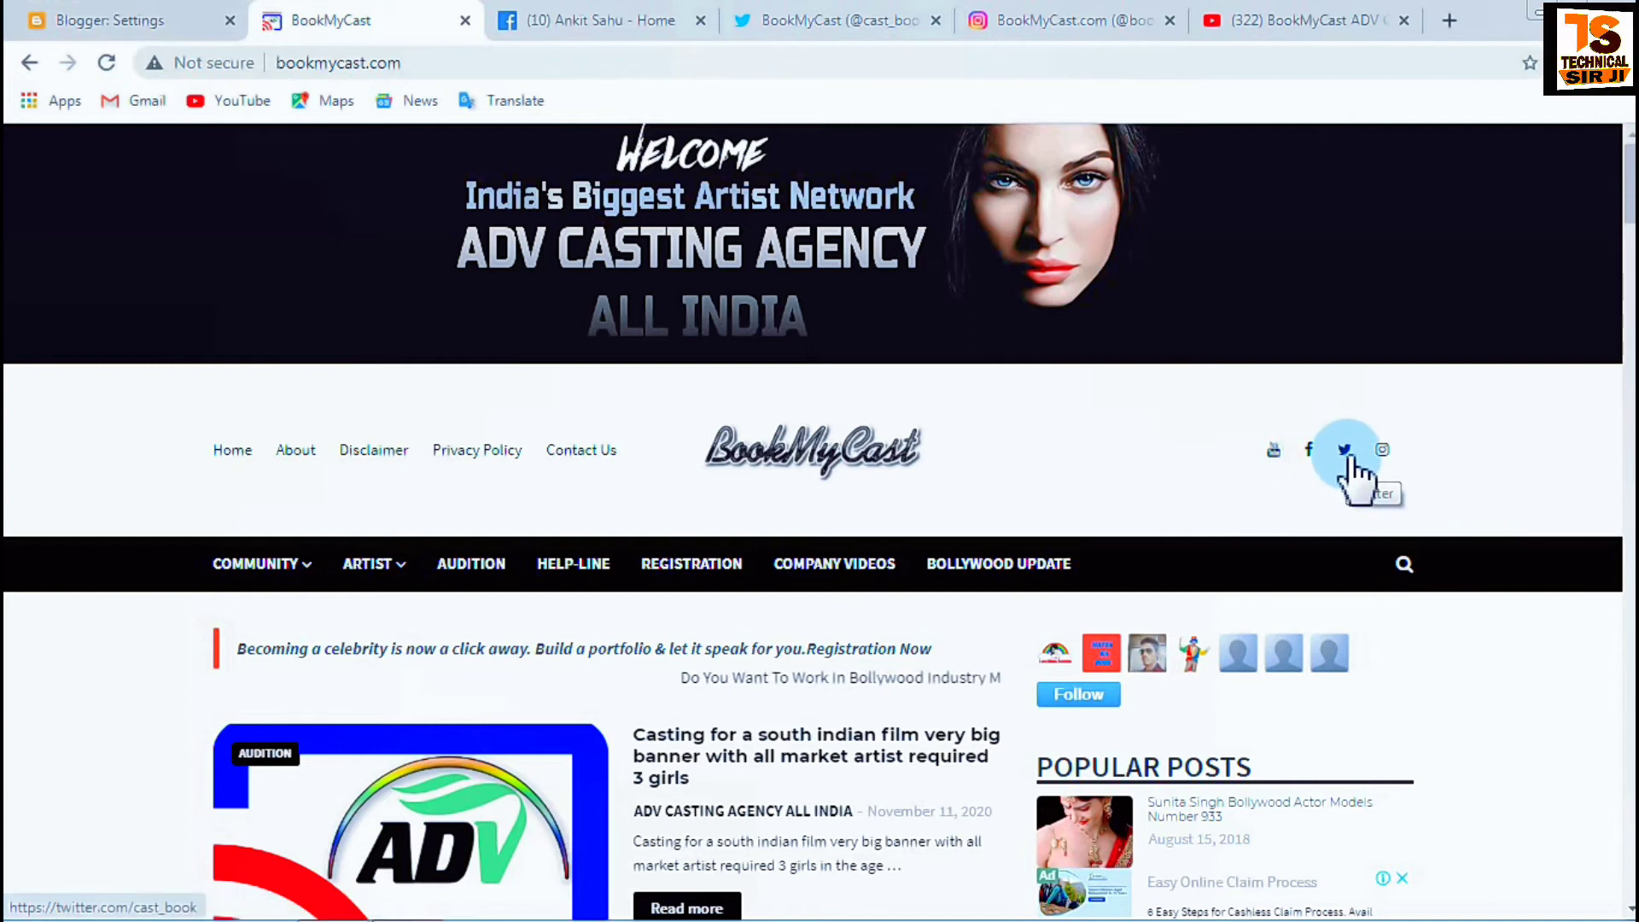
click(1308, 451)
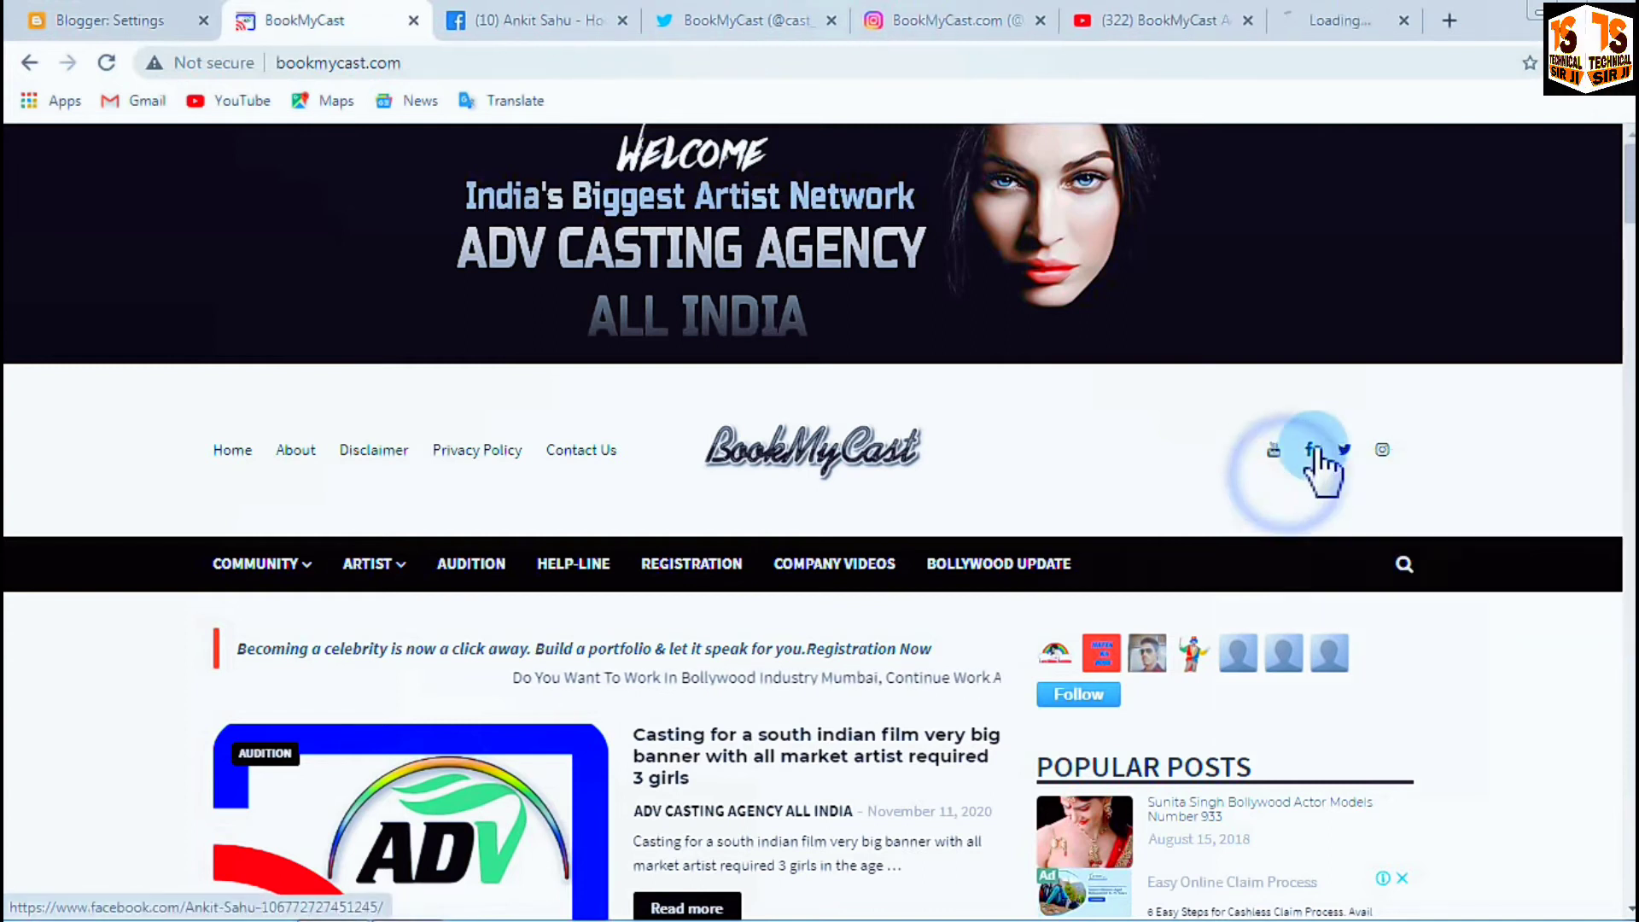
right_click(1346, 451)
click(1358, 463)
right_click(1383, 451)
click(1392, 463)
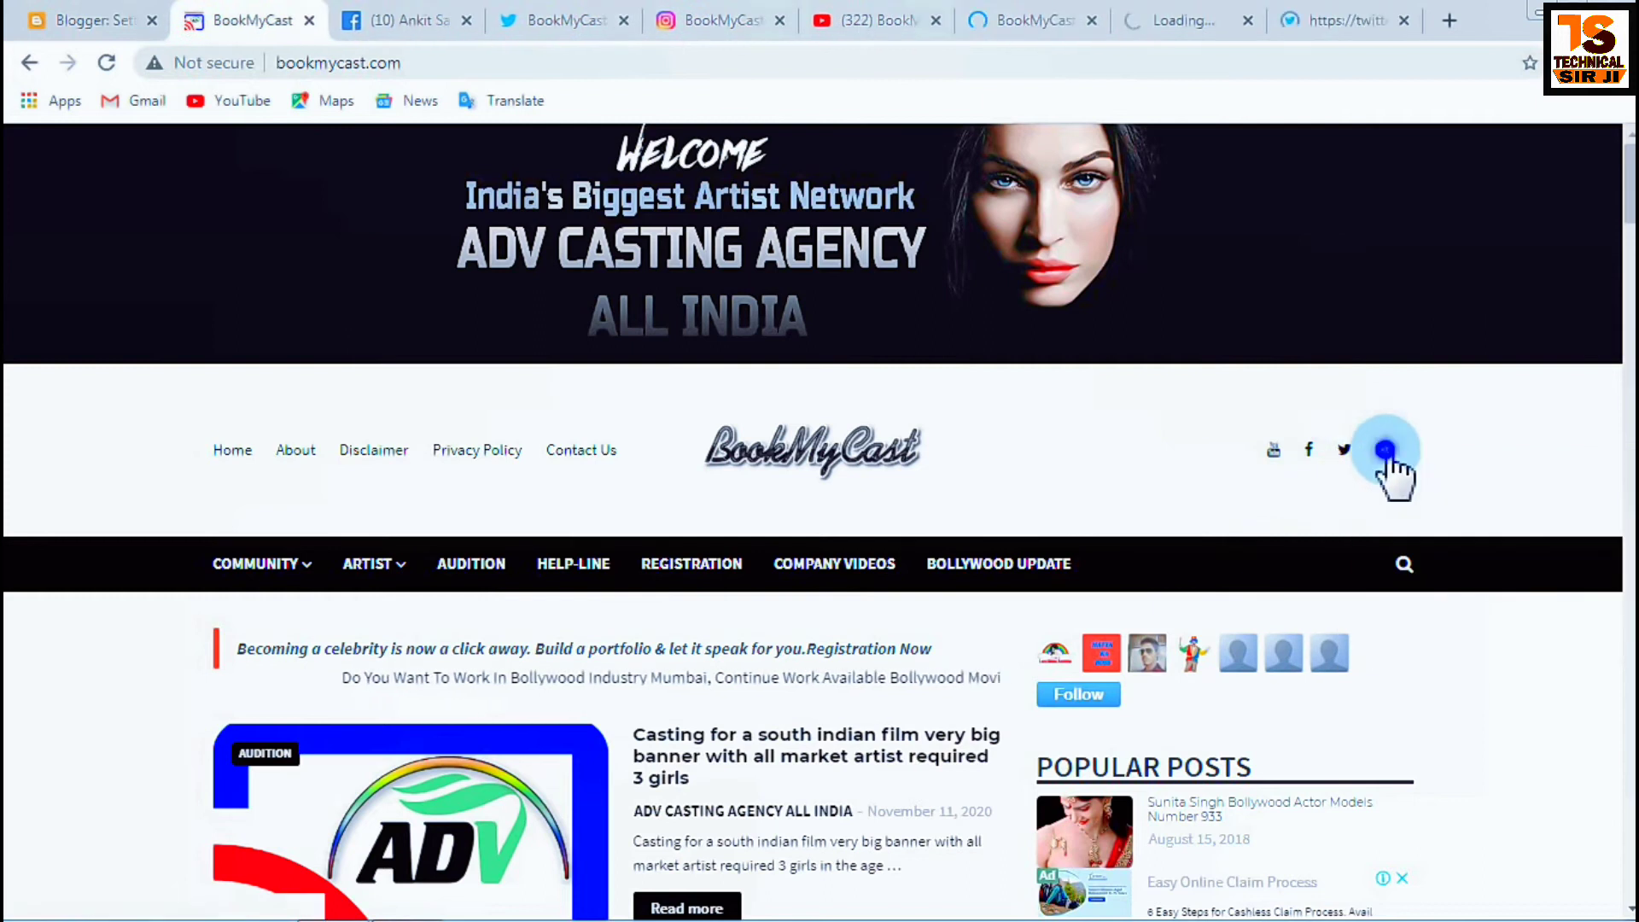
View the four pages opened from the header's social links and return to the first Facebook tab.
click(939, 20)
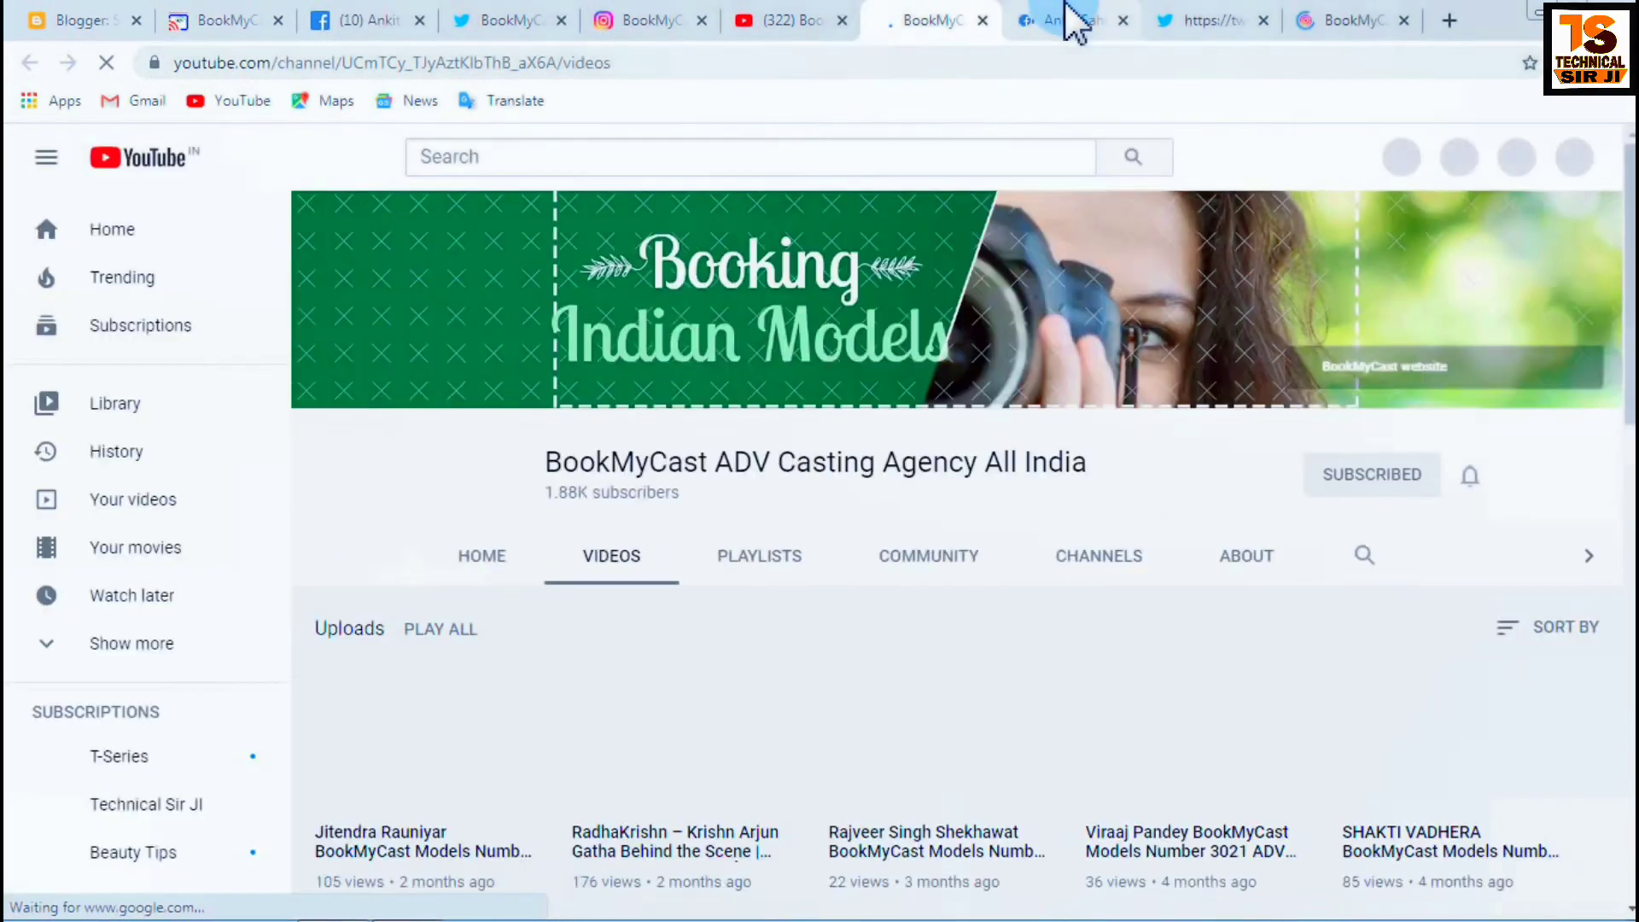
click(1067, 20)
click(1212, 19)
click(1353, 20)
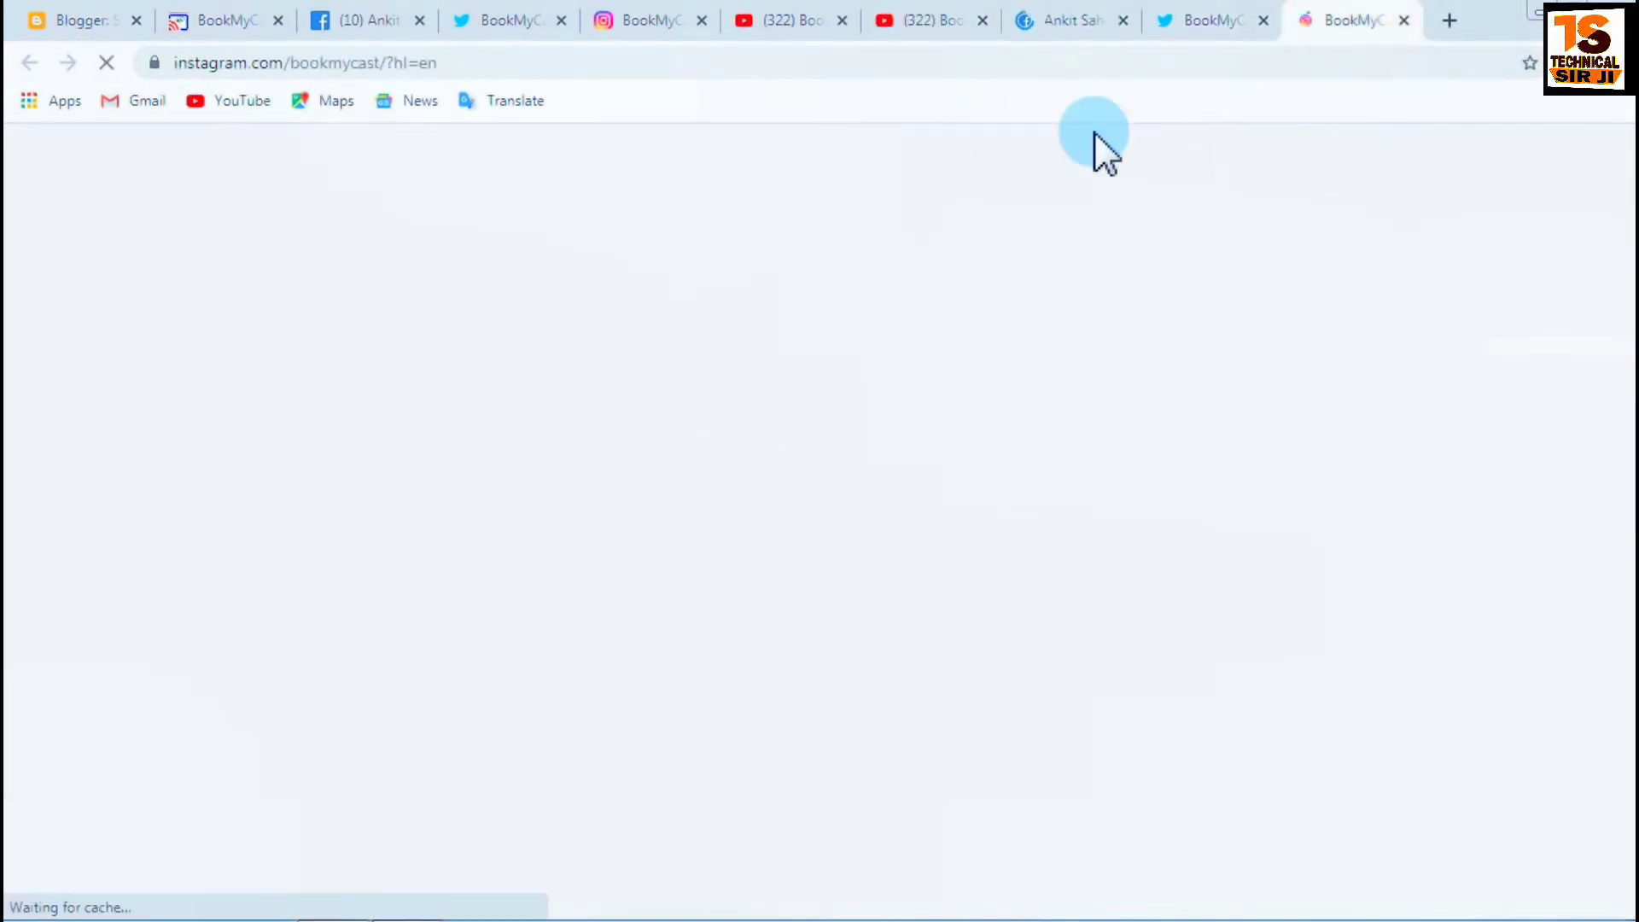
click(411, 20)
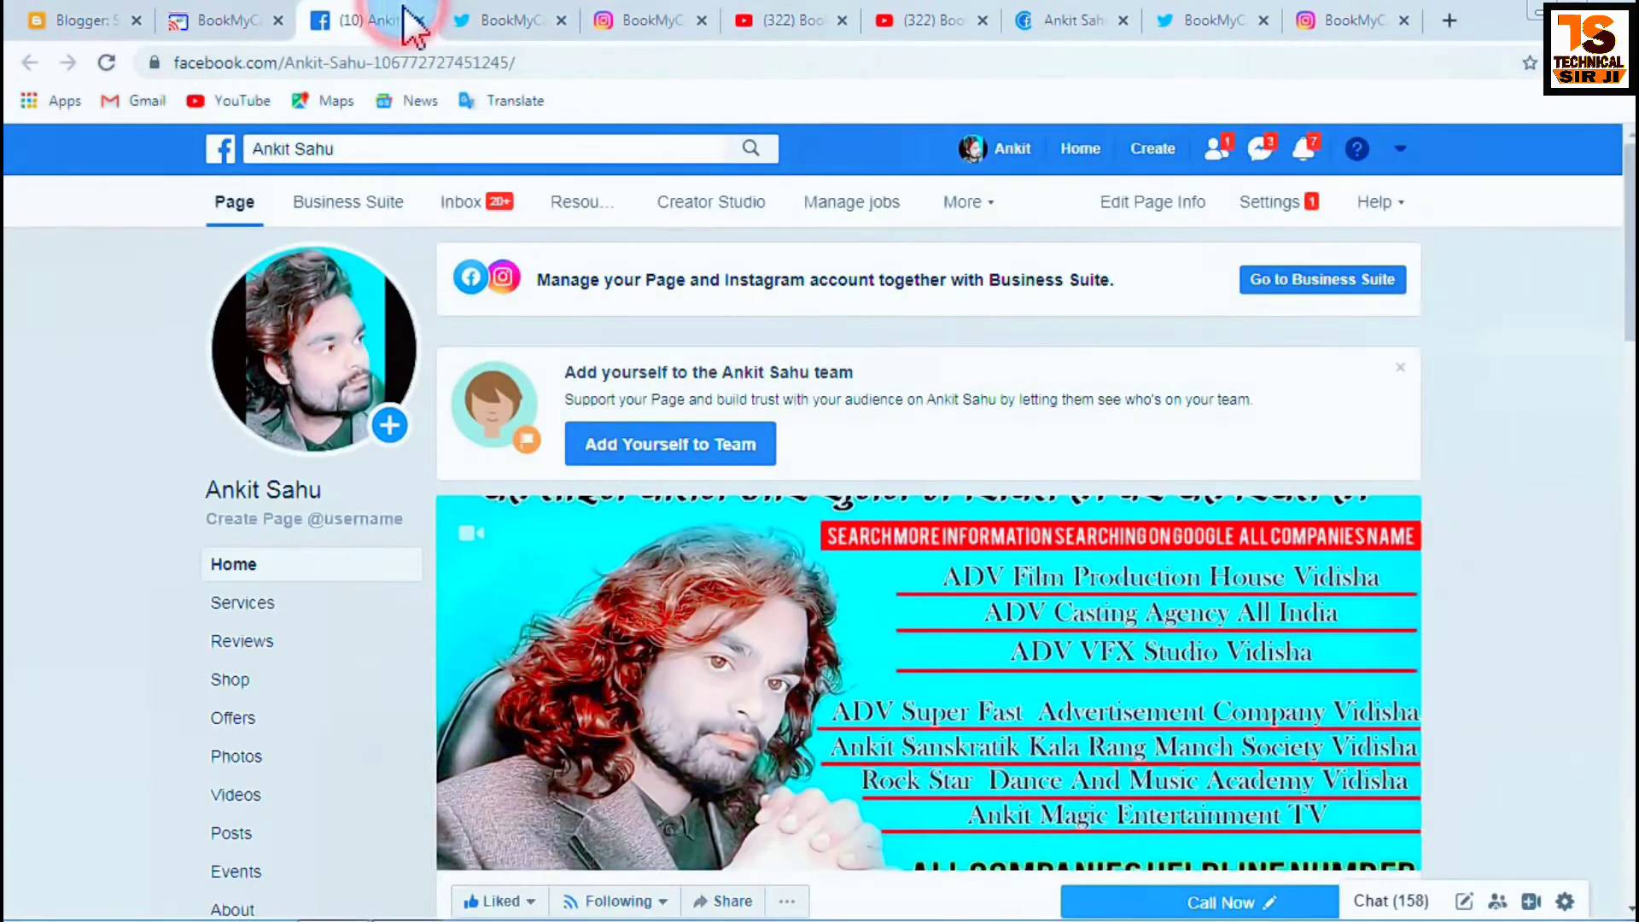
Close all Twitter, Instagram and YouTube tabs and the duplicate Facebook tab, keeping the first Facebook tab.
click(561, 19)
click(560, 20)
click(560, 20)
click(561, 20)
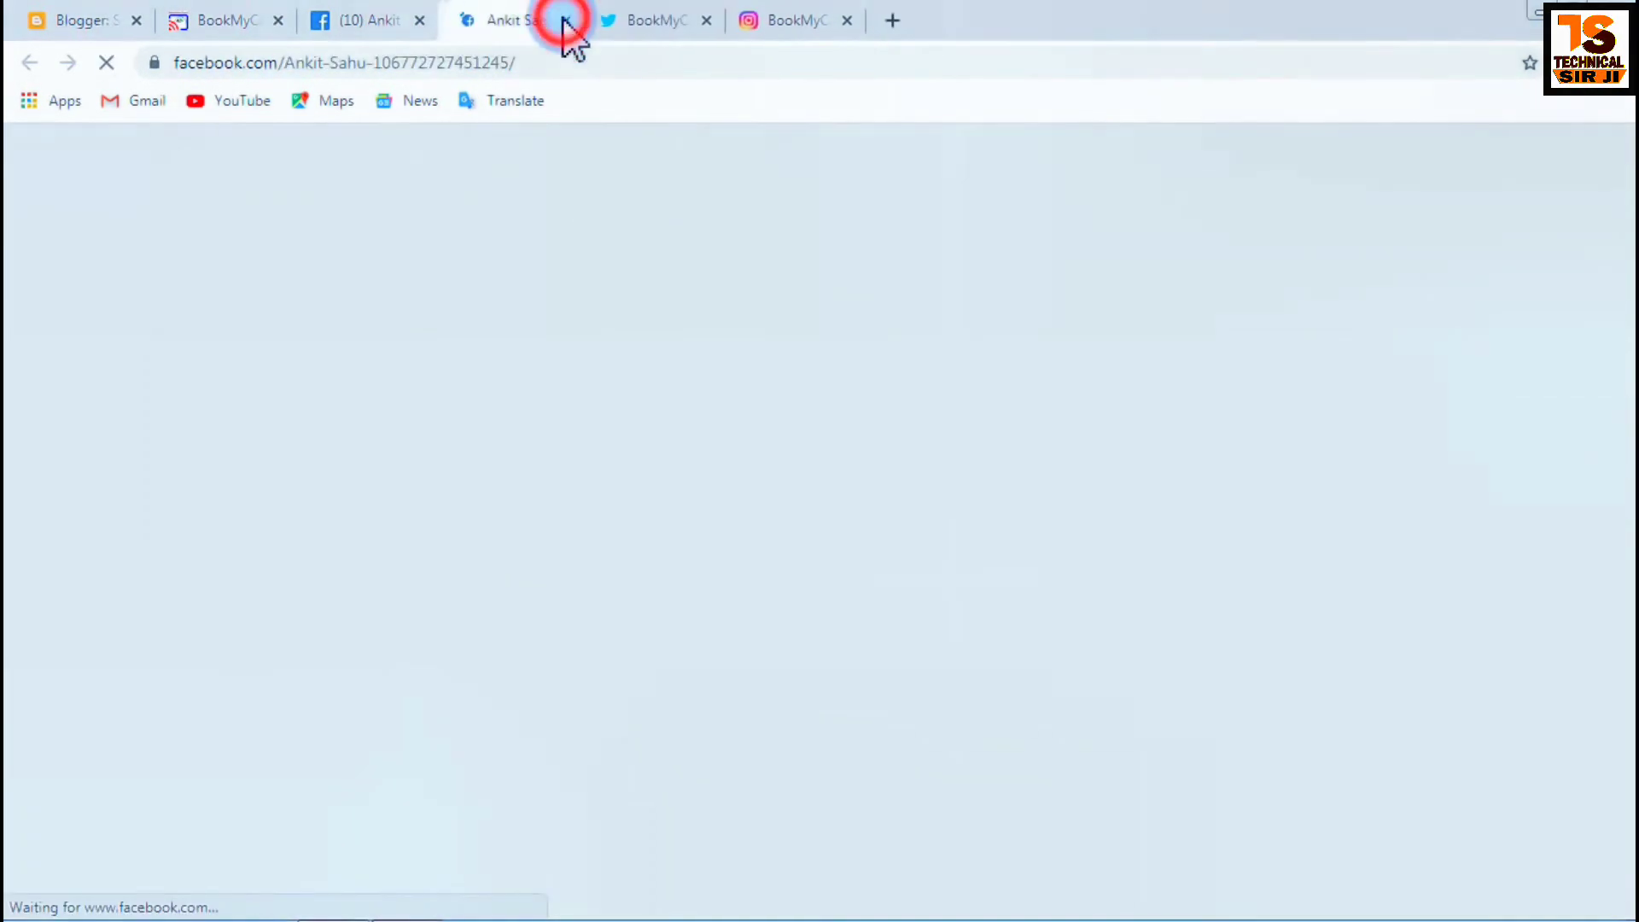
click(560, 20)
click(561, 20)
click(561, 20)
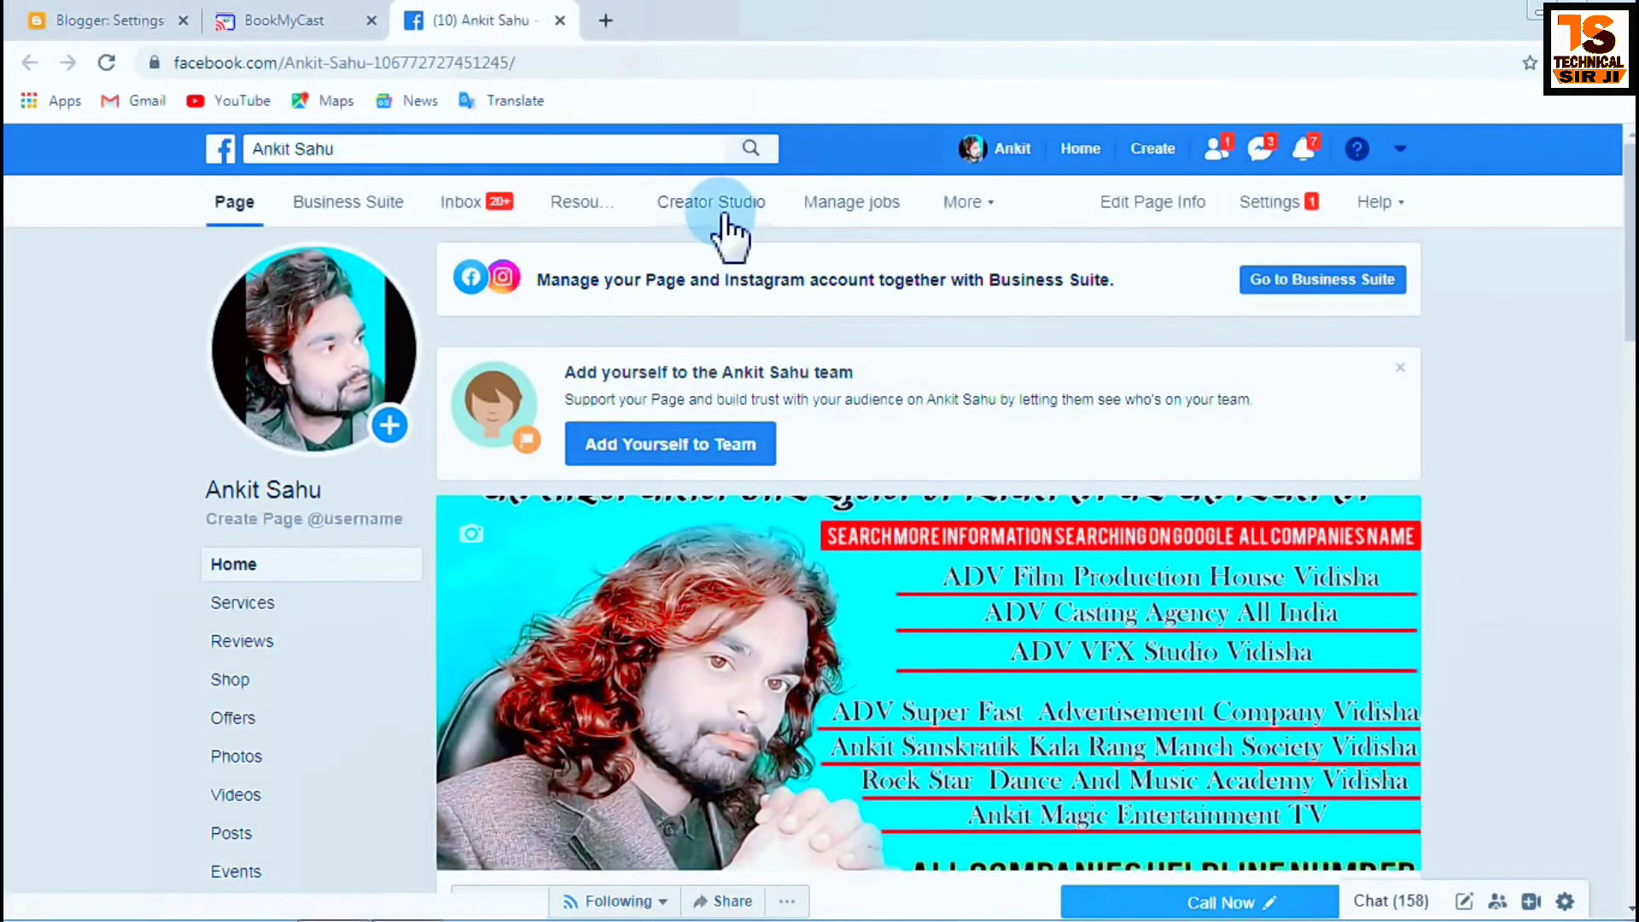
Close the remaining Facebook tab and return to the BookMyCast home page.
click(335, 24)
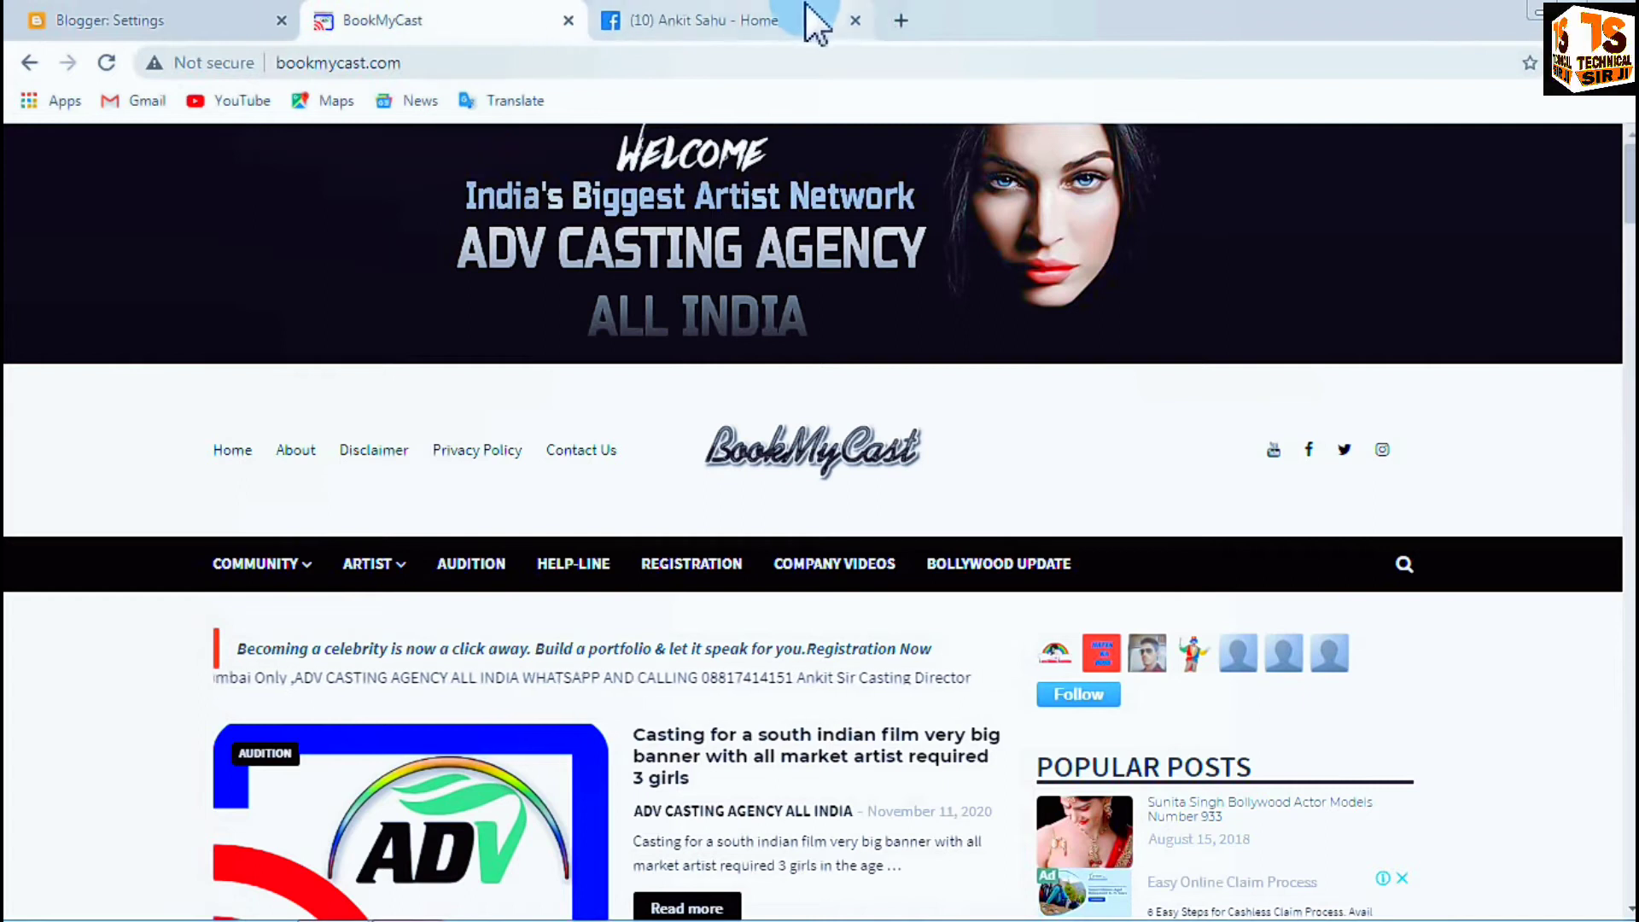
click(751, 22)
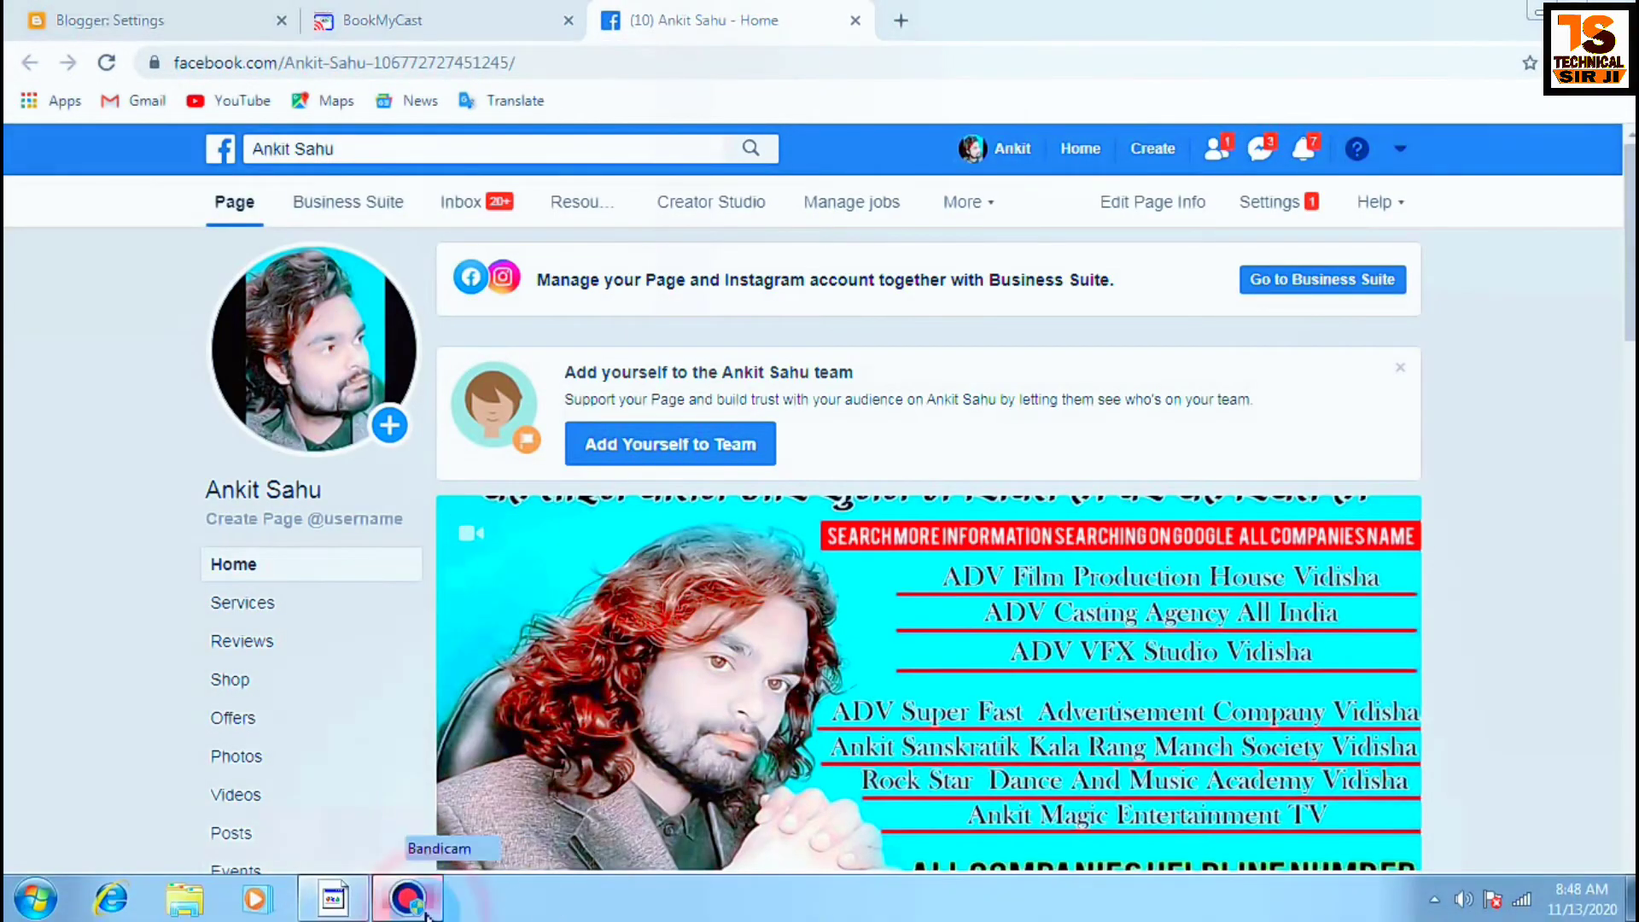
click(410, 894)
click(1420, 119)
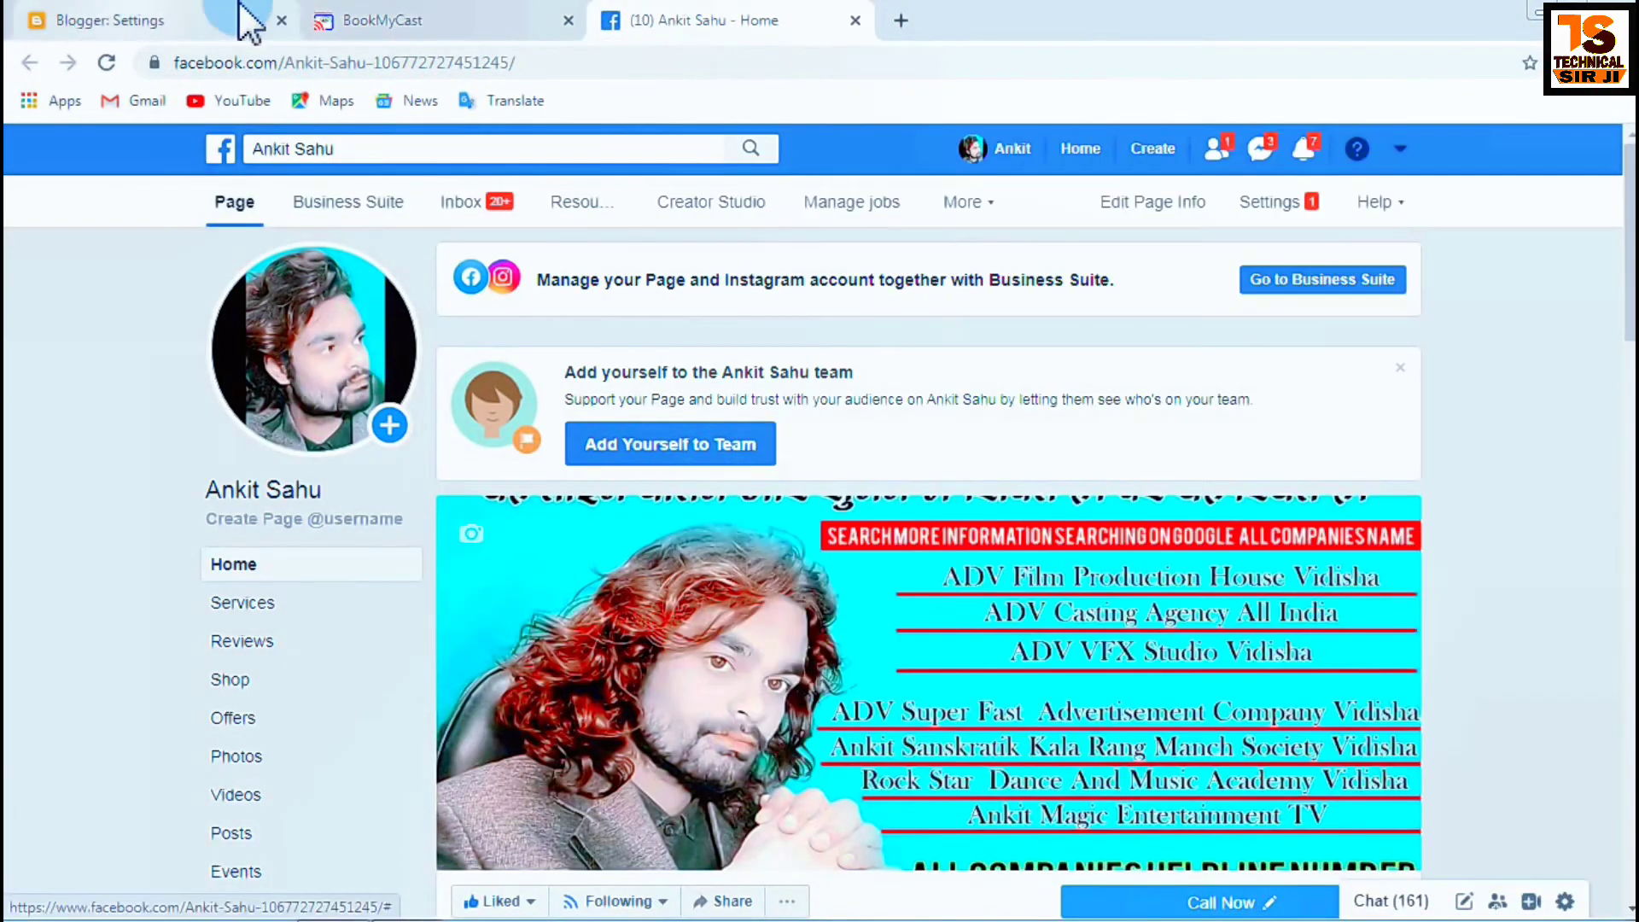
click(847, 26)
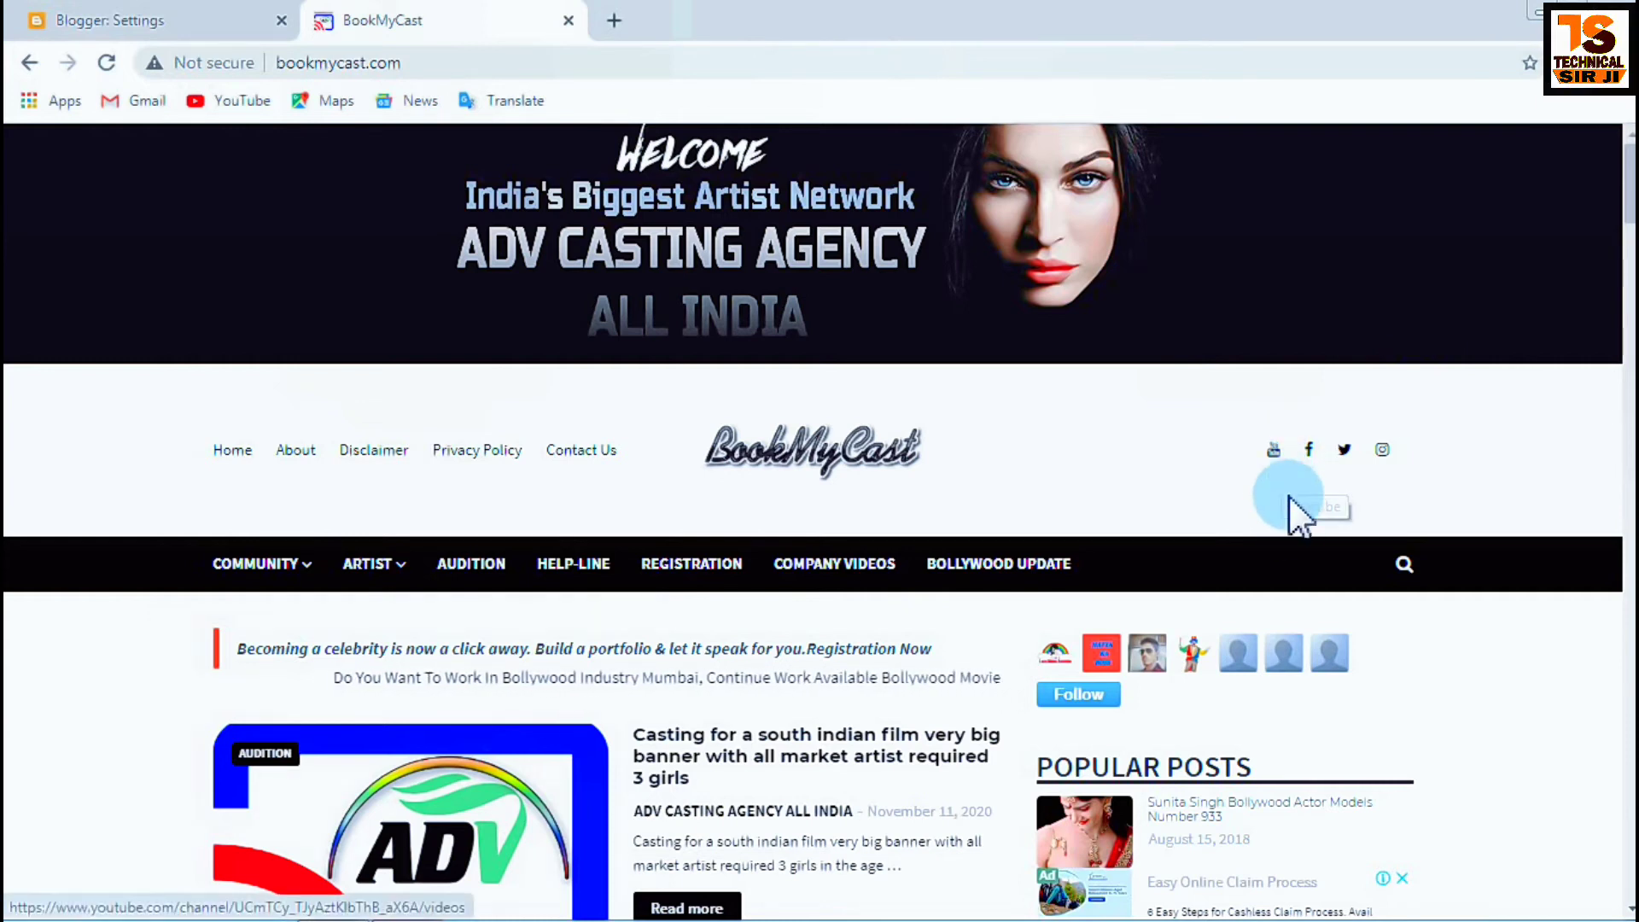
Examine the BookMyCast home page from header to footer for its web address, post list, sidebar ads and footer links.
scroll(1390, 580, down, 8)
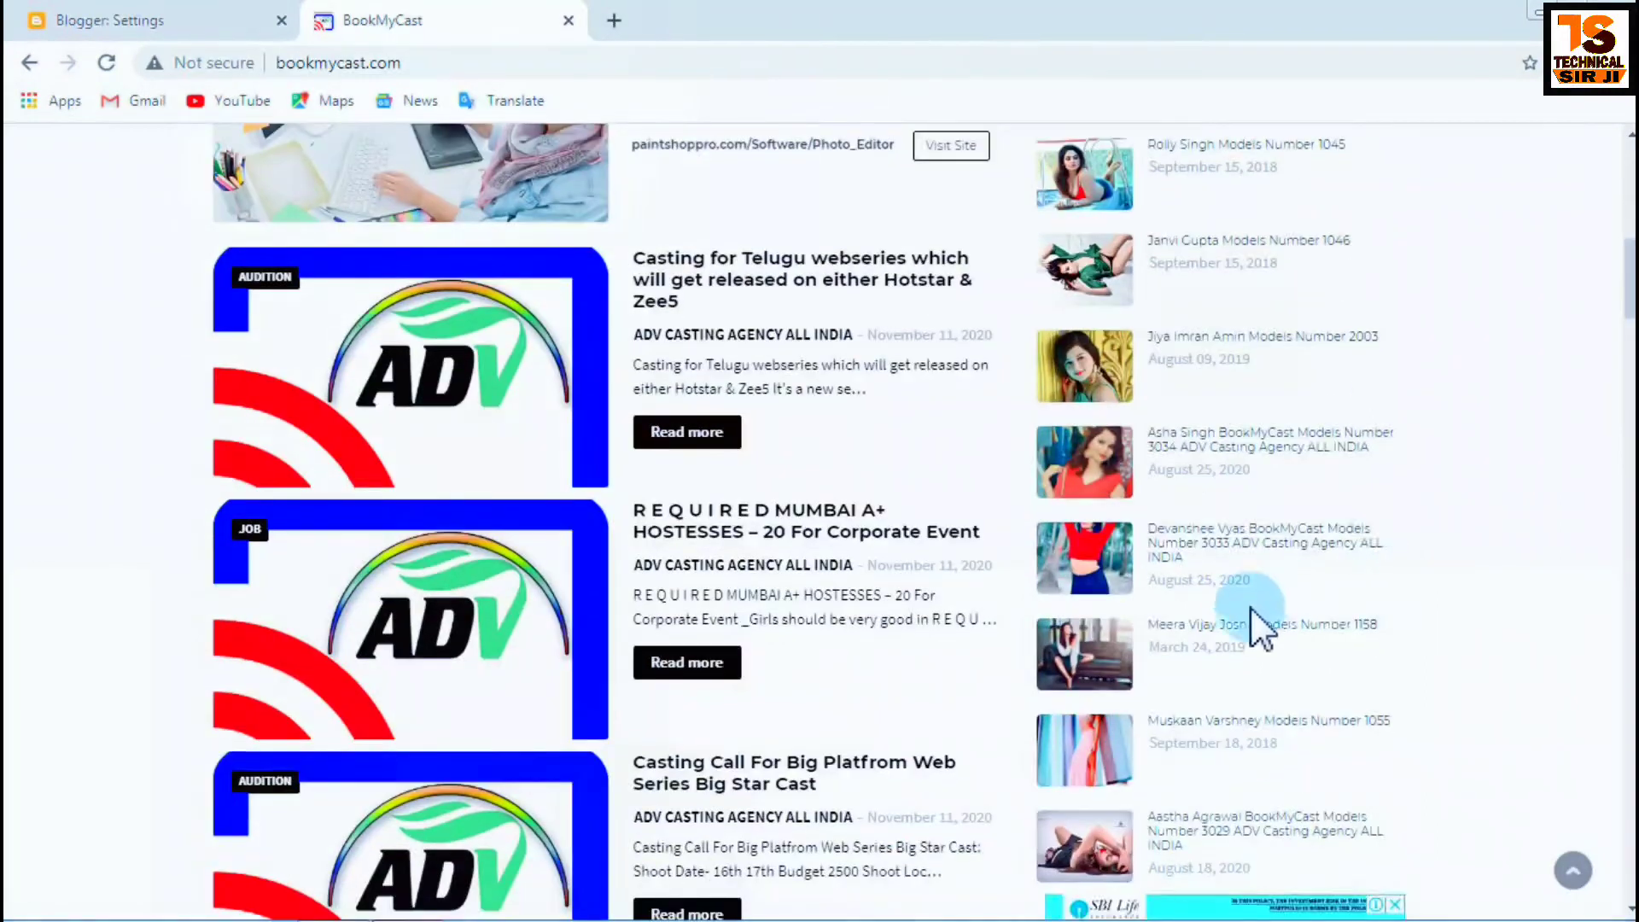
click(423, 74)
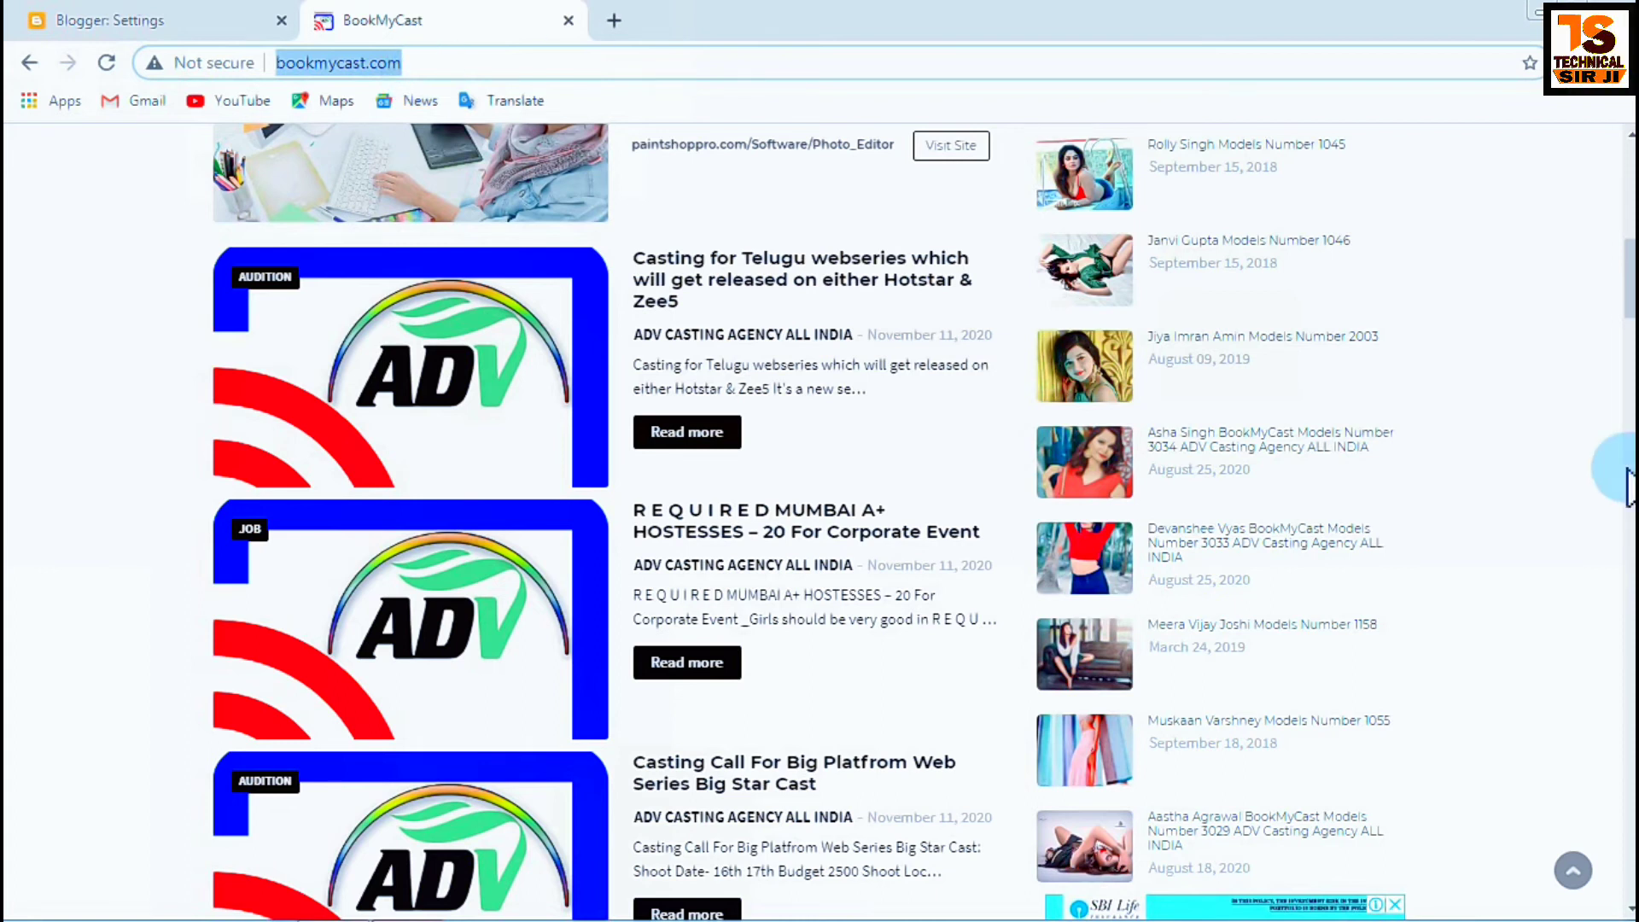
scroll(1624, 261, up, 10)
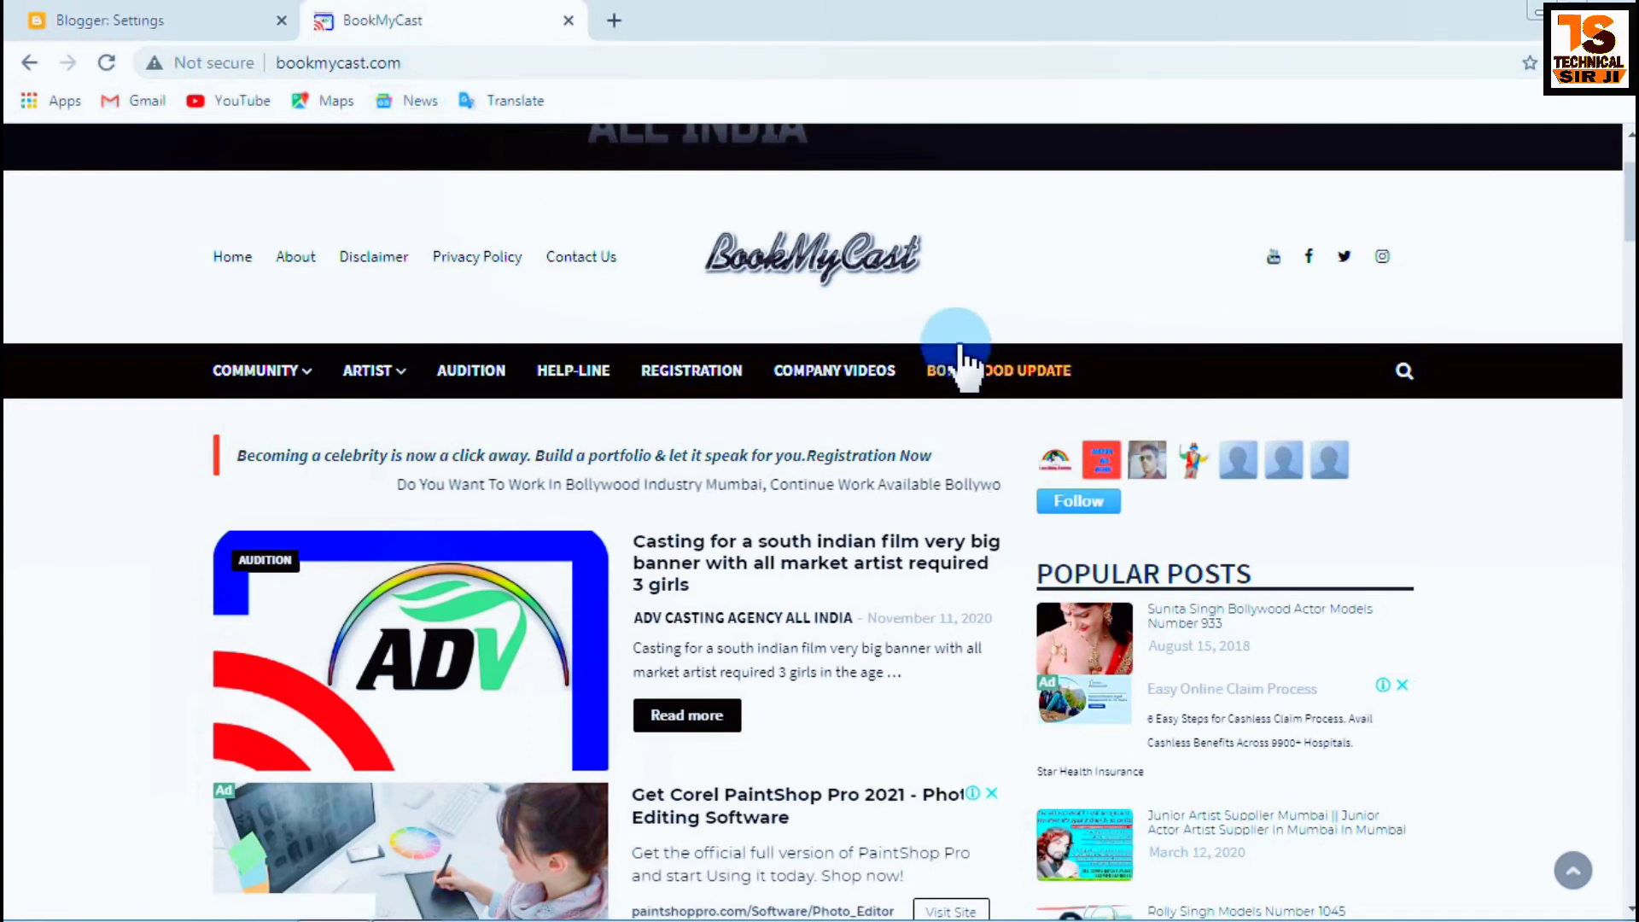
scroll(939, 350, up, 1)
scroll(1243, 402, up, 2)
scroll(1451, 431, down, 15)
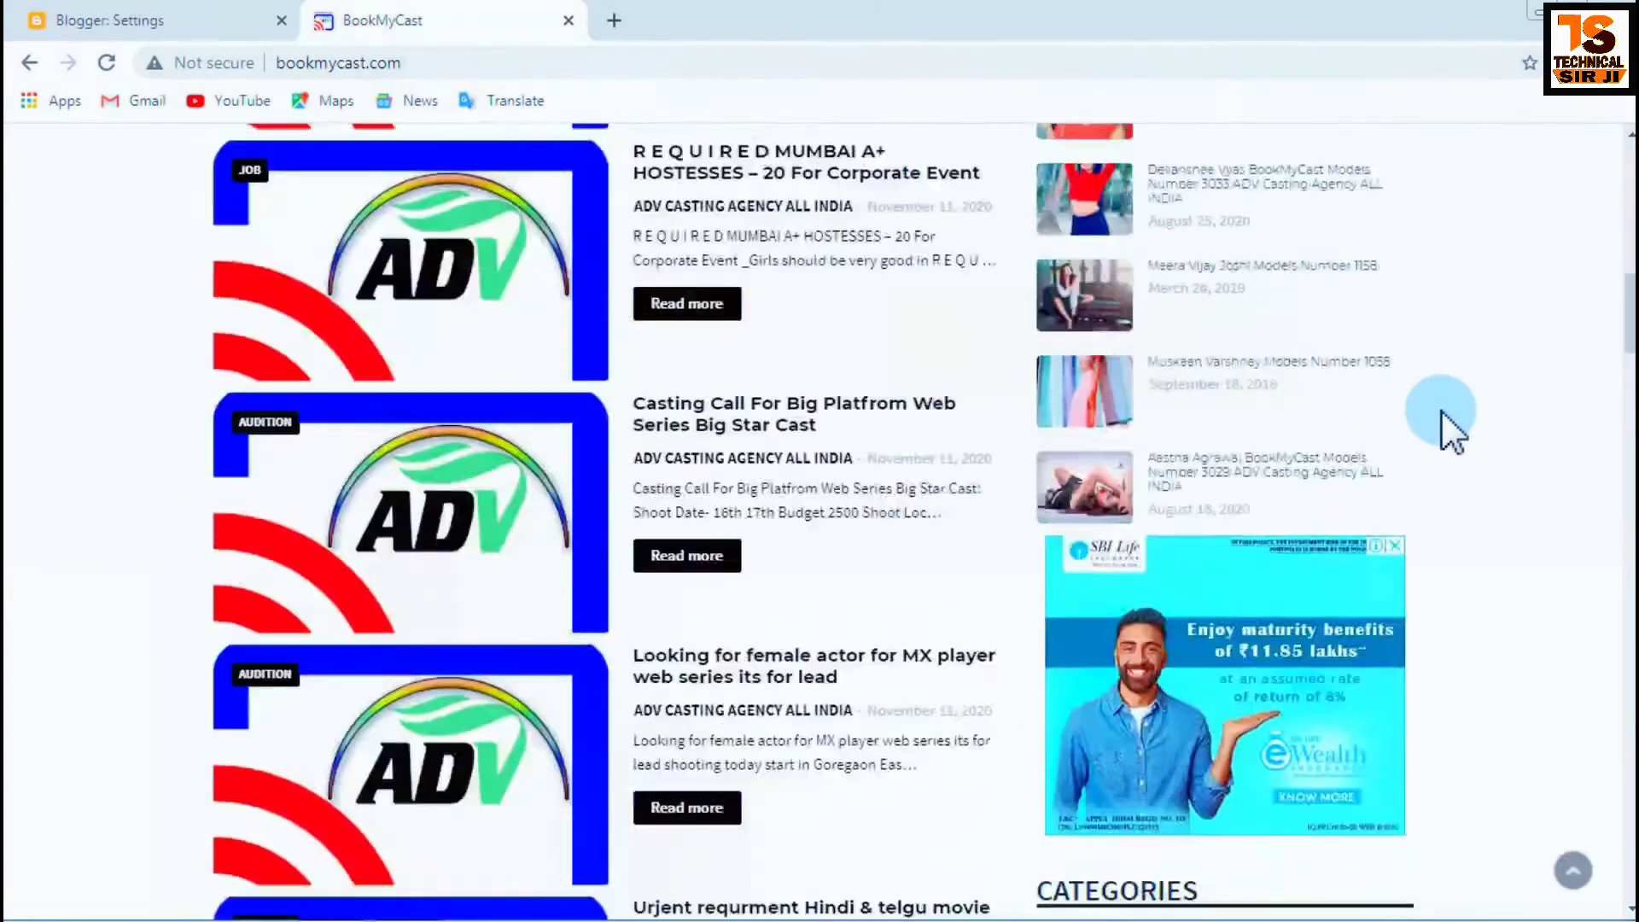
scroll(1440, 427, down, 10)
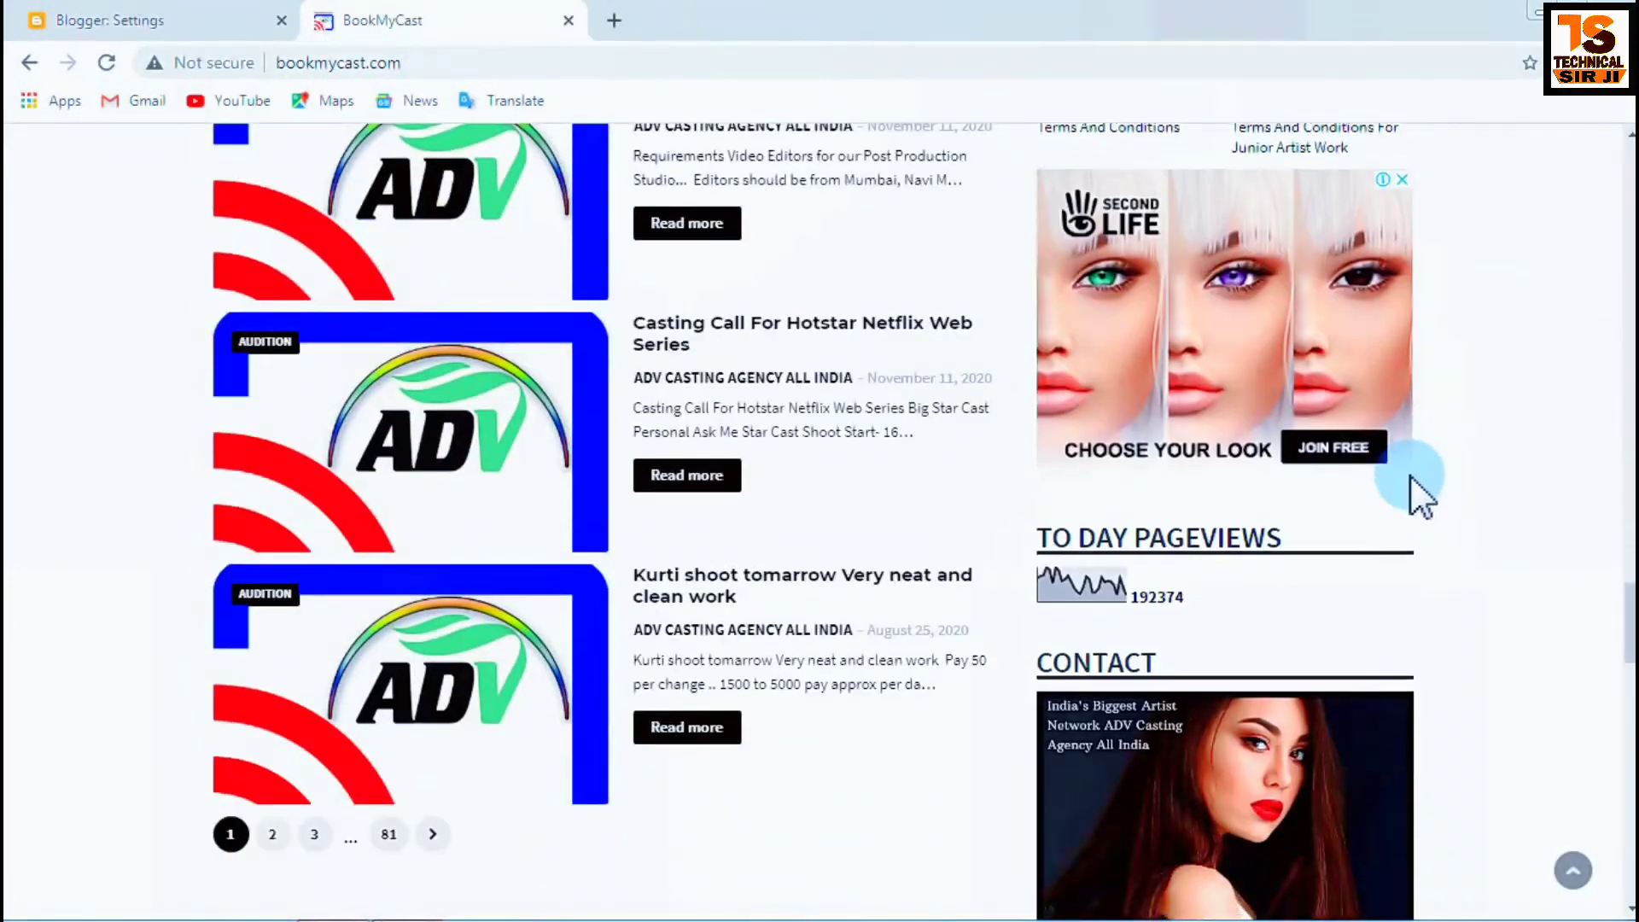
scroll(1398, 573, down, 8)
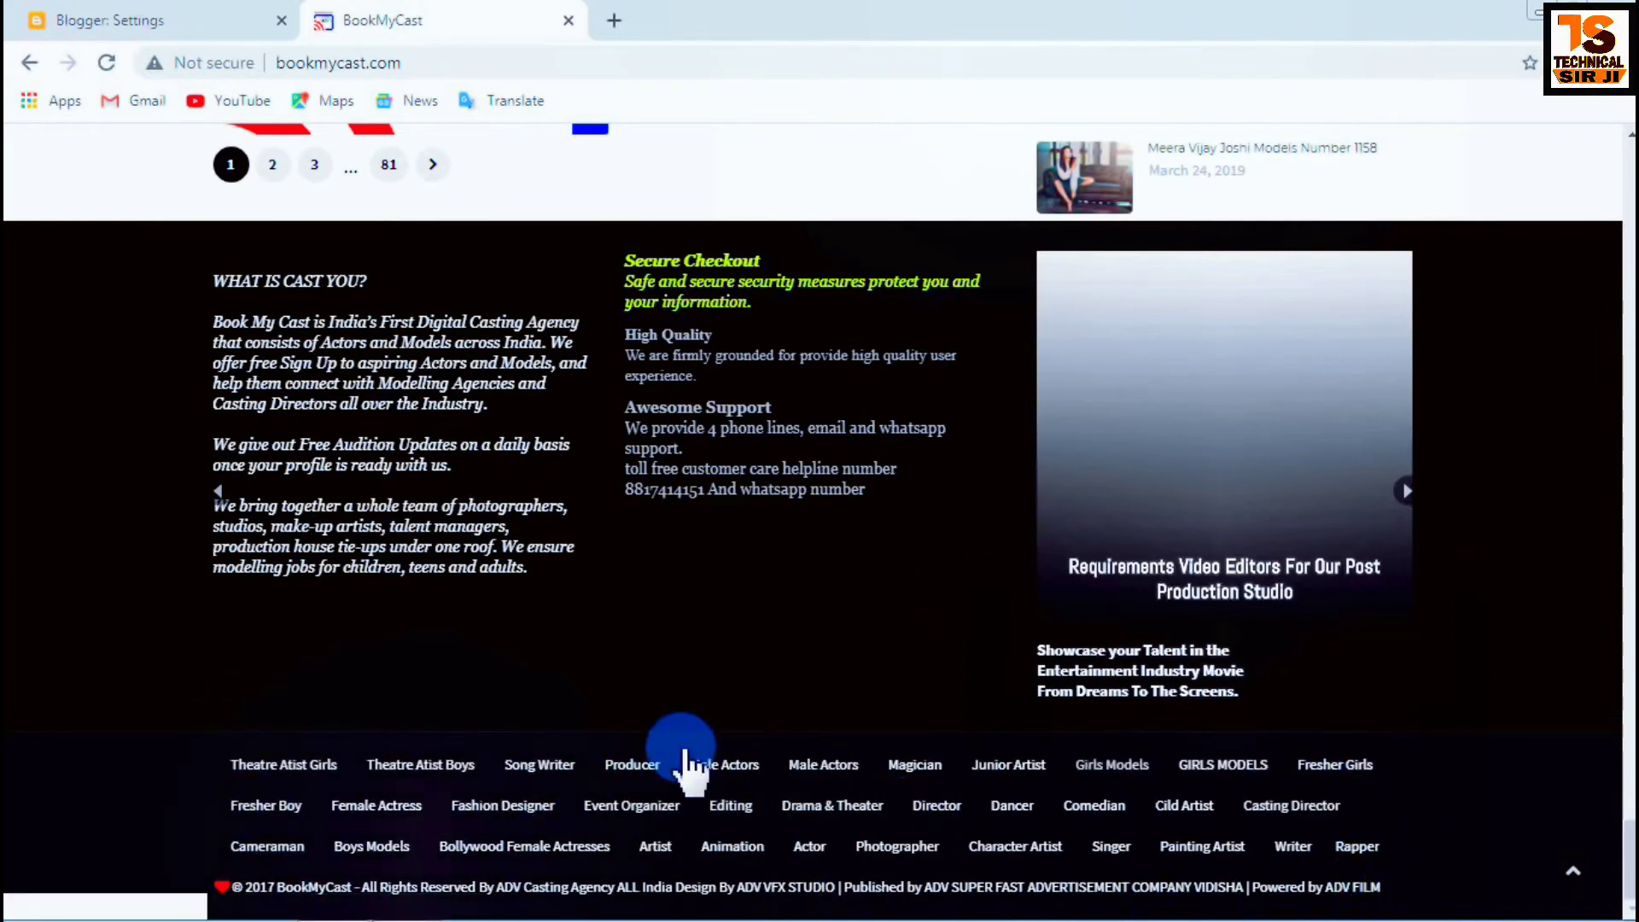
scroll(962, 750, up, 15)
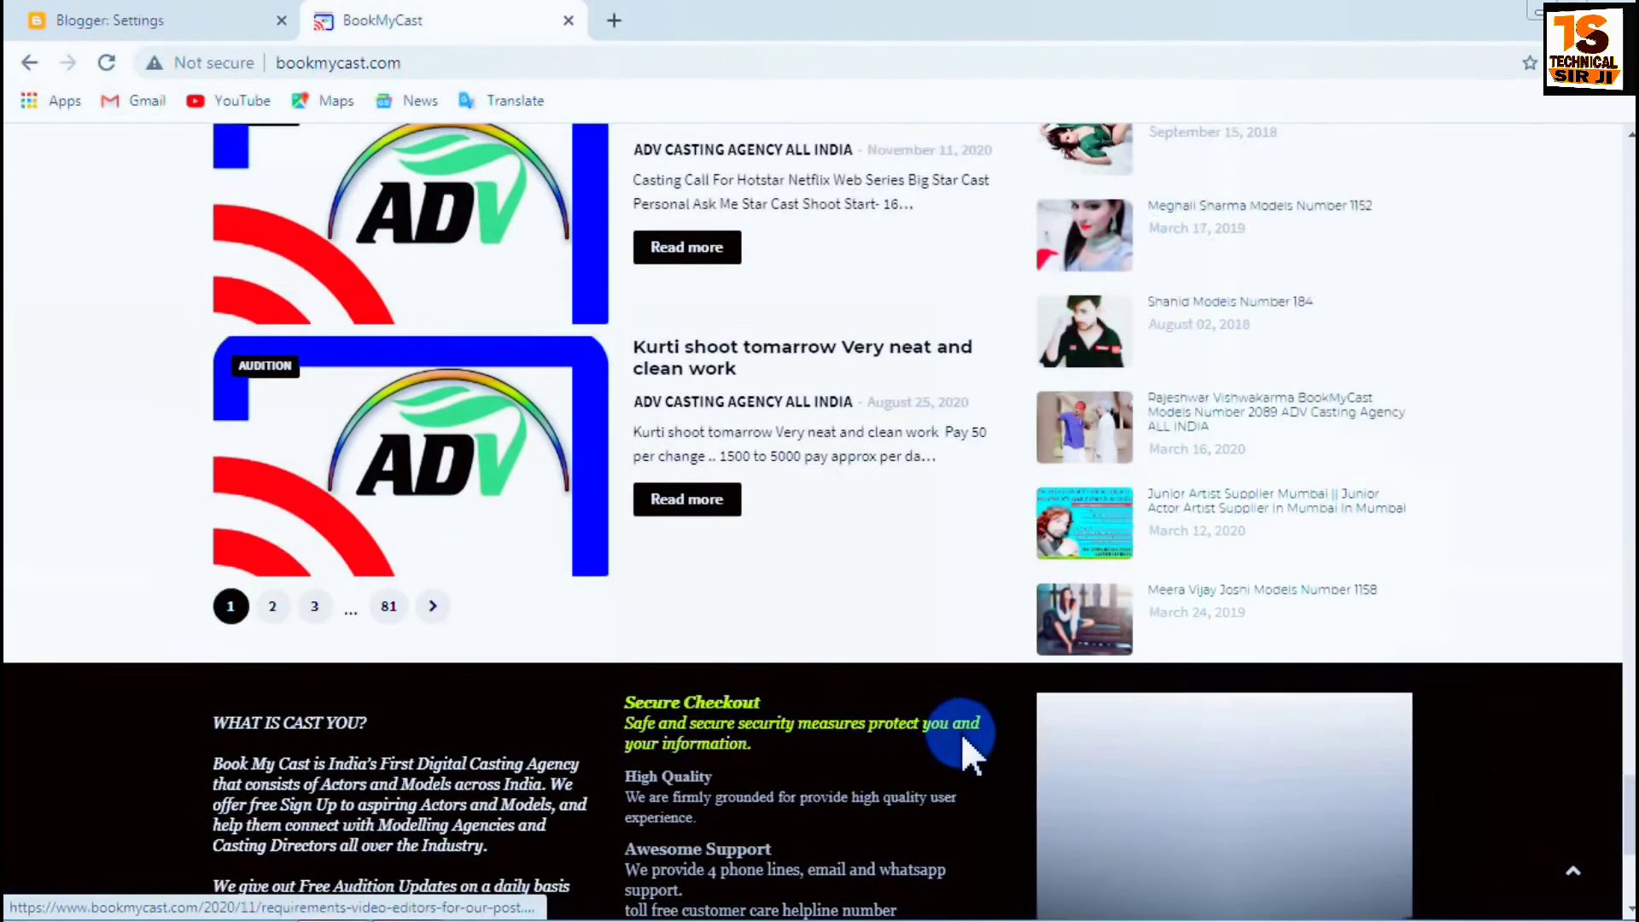
scroll(817, 649, up, 13)
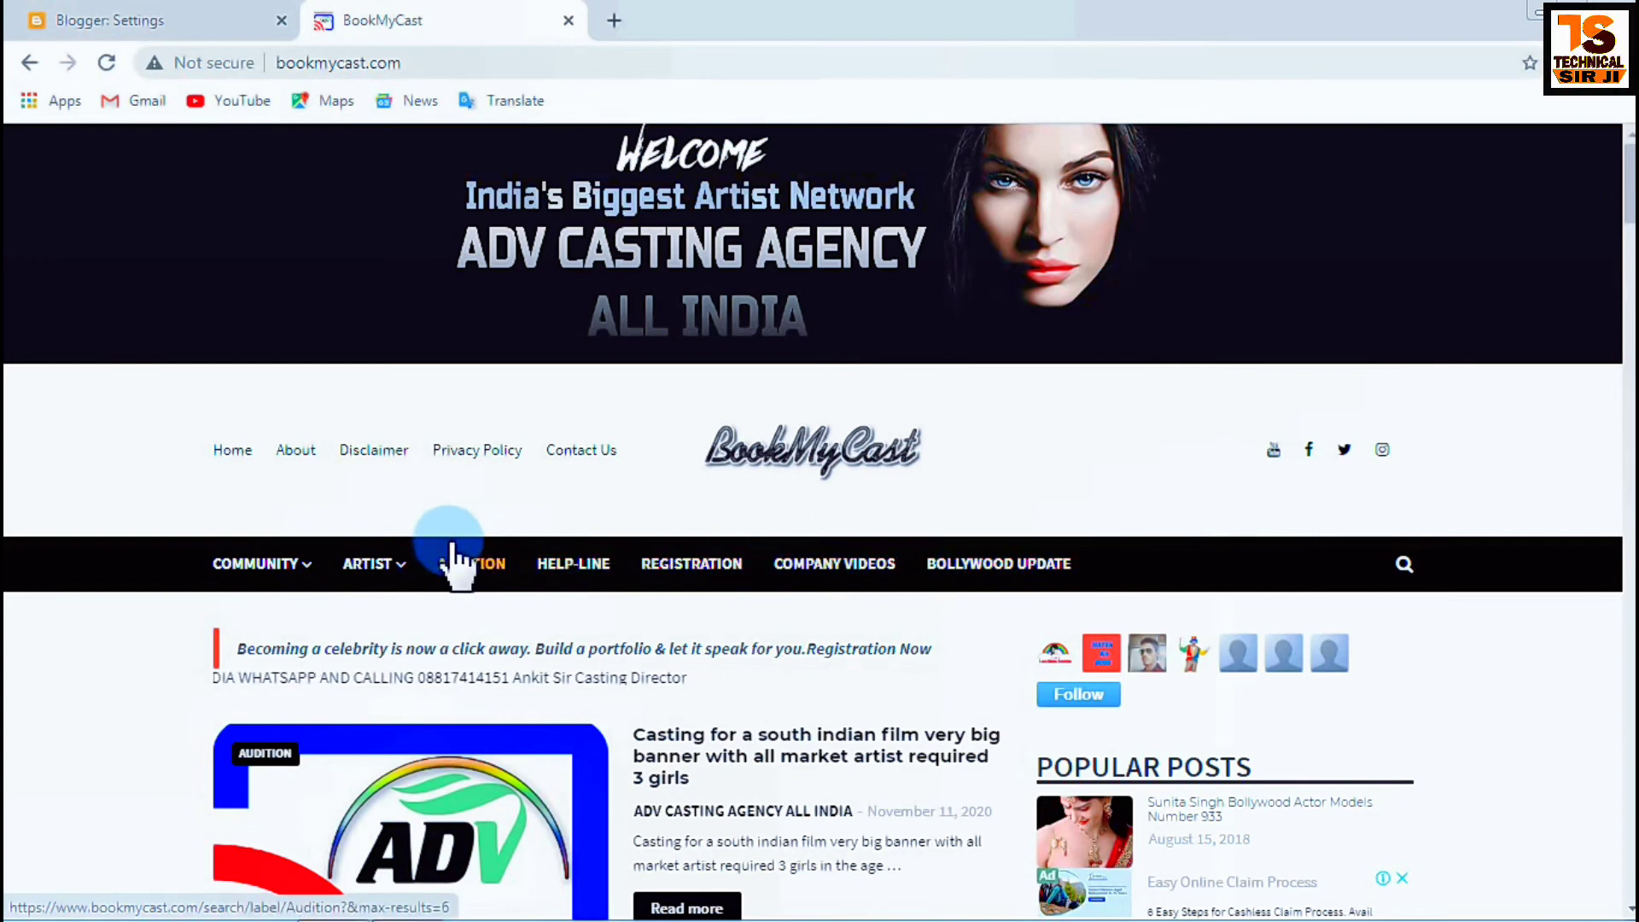
Open the Tv artist category from the site's Artist group and view its post list.
mouse_move(386, 573)
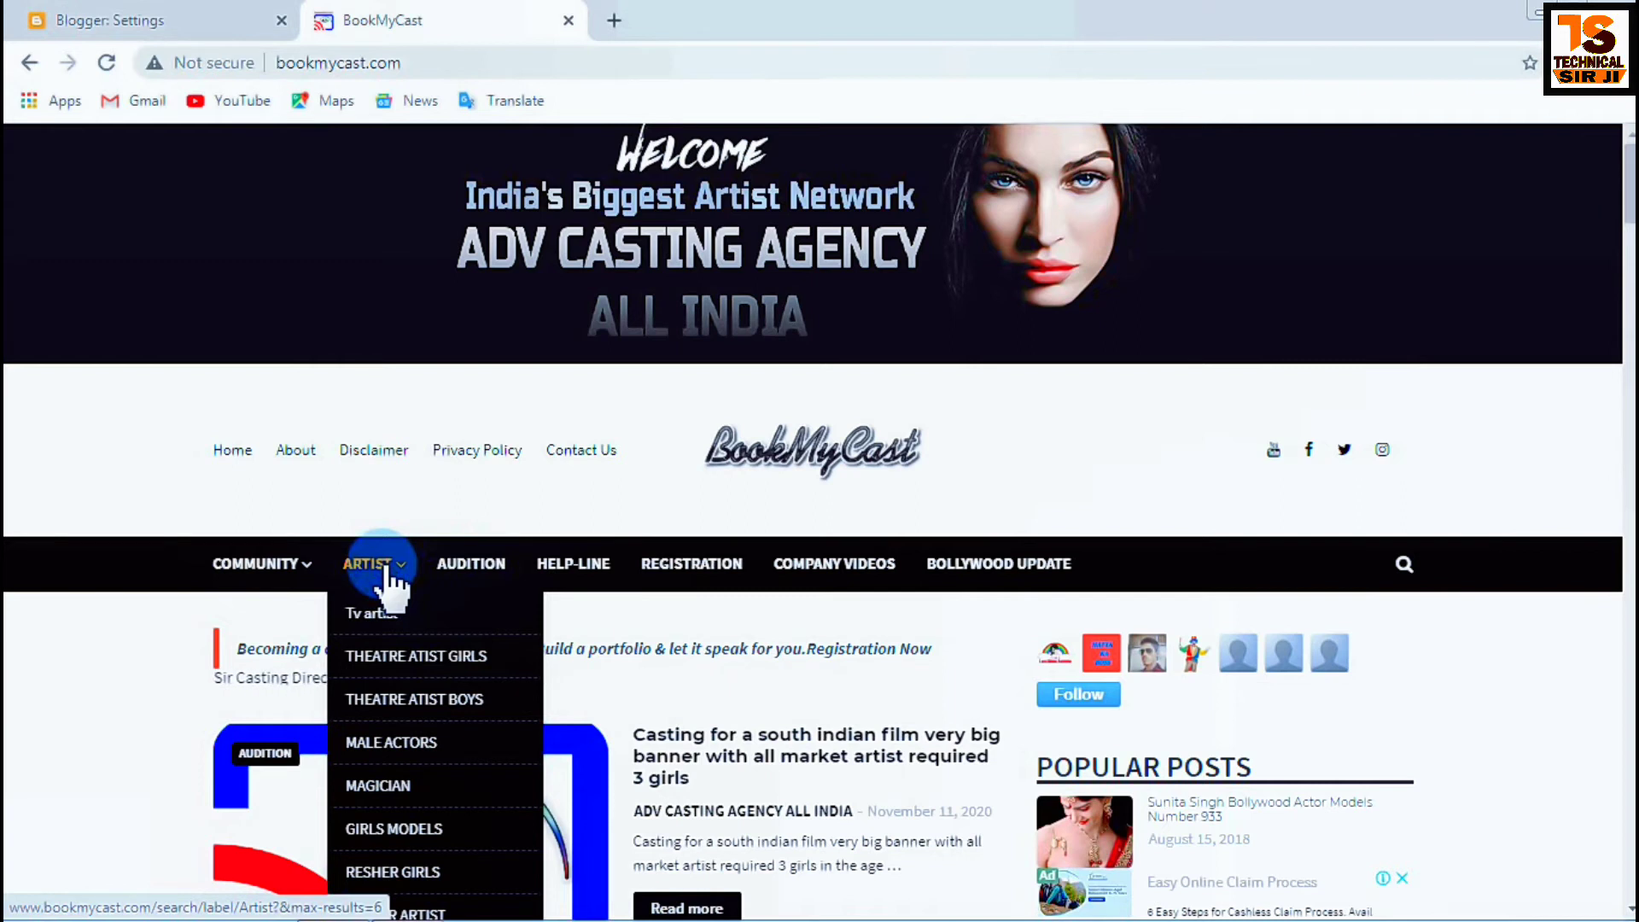
click(372, 613)
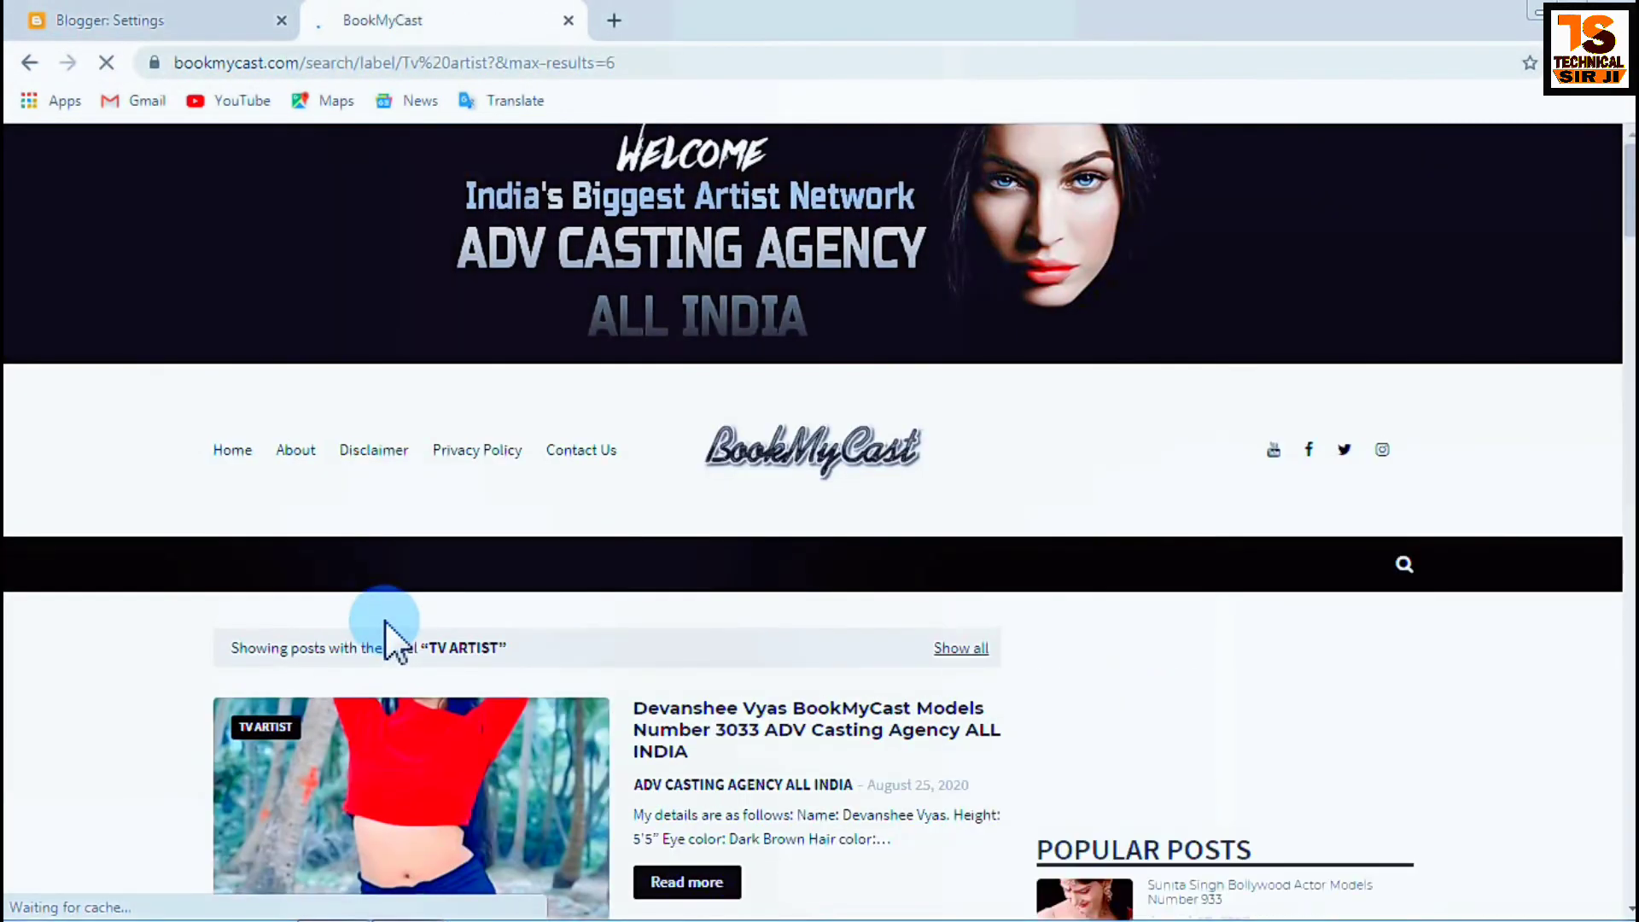
scroll(915, 724, down, 5)
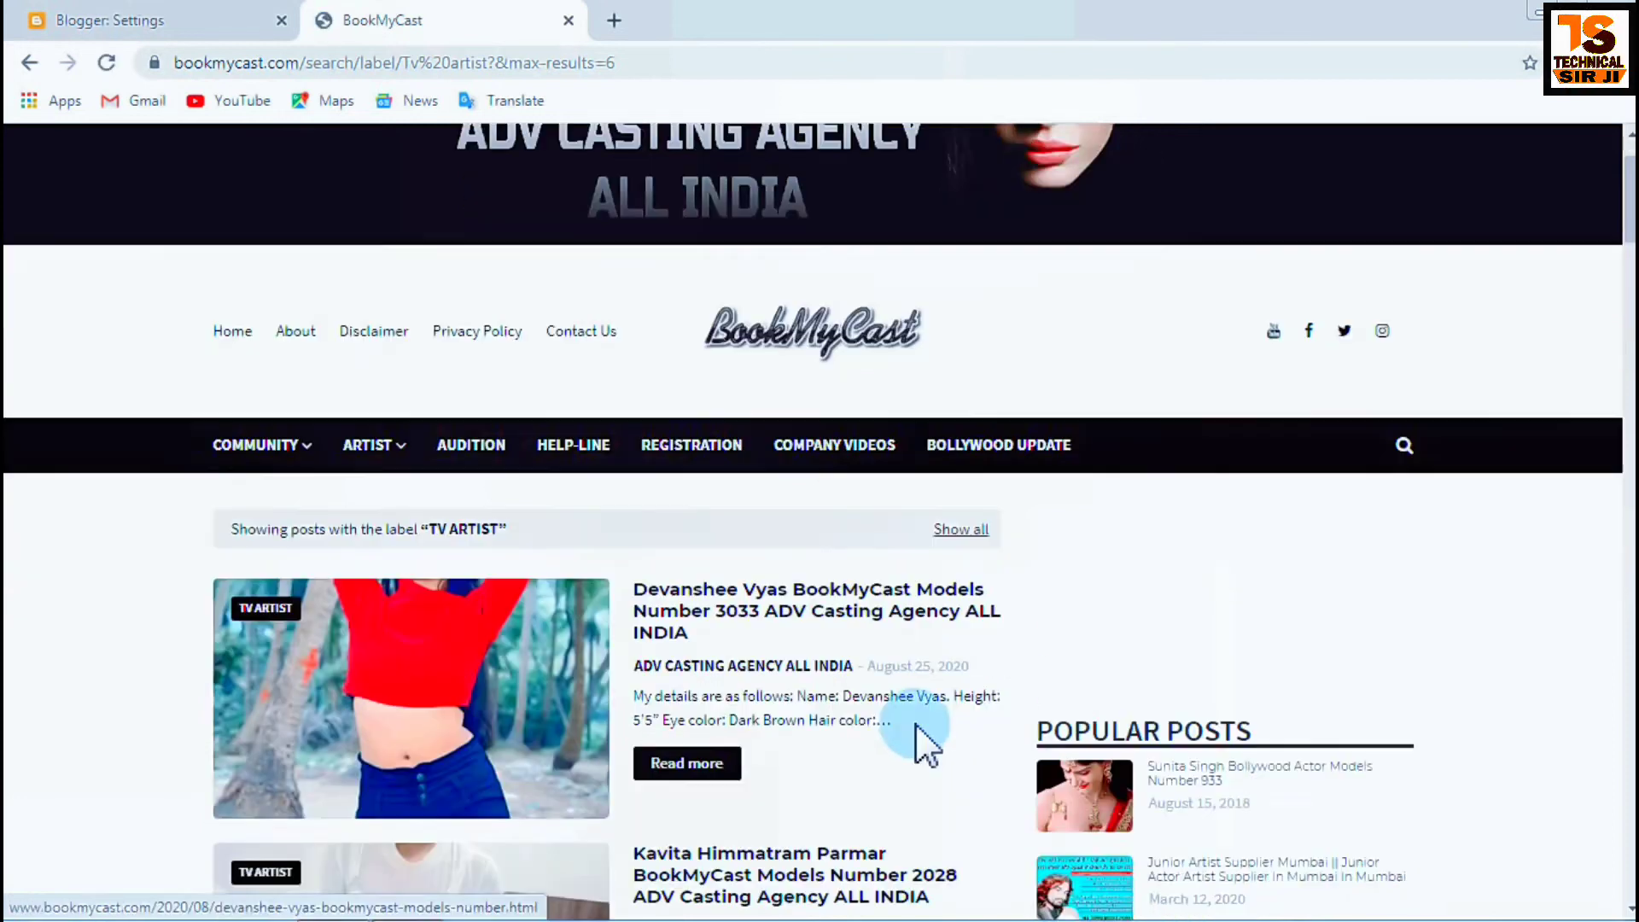
Open the Girls Models category from the site's Artist group and view its post list.
scroll(858, 721, up, 4)
mouse_move(395, 446)
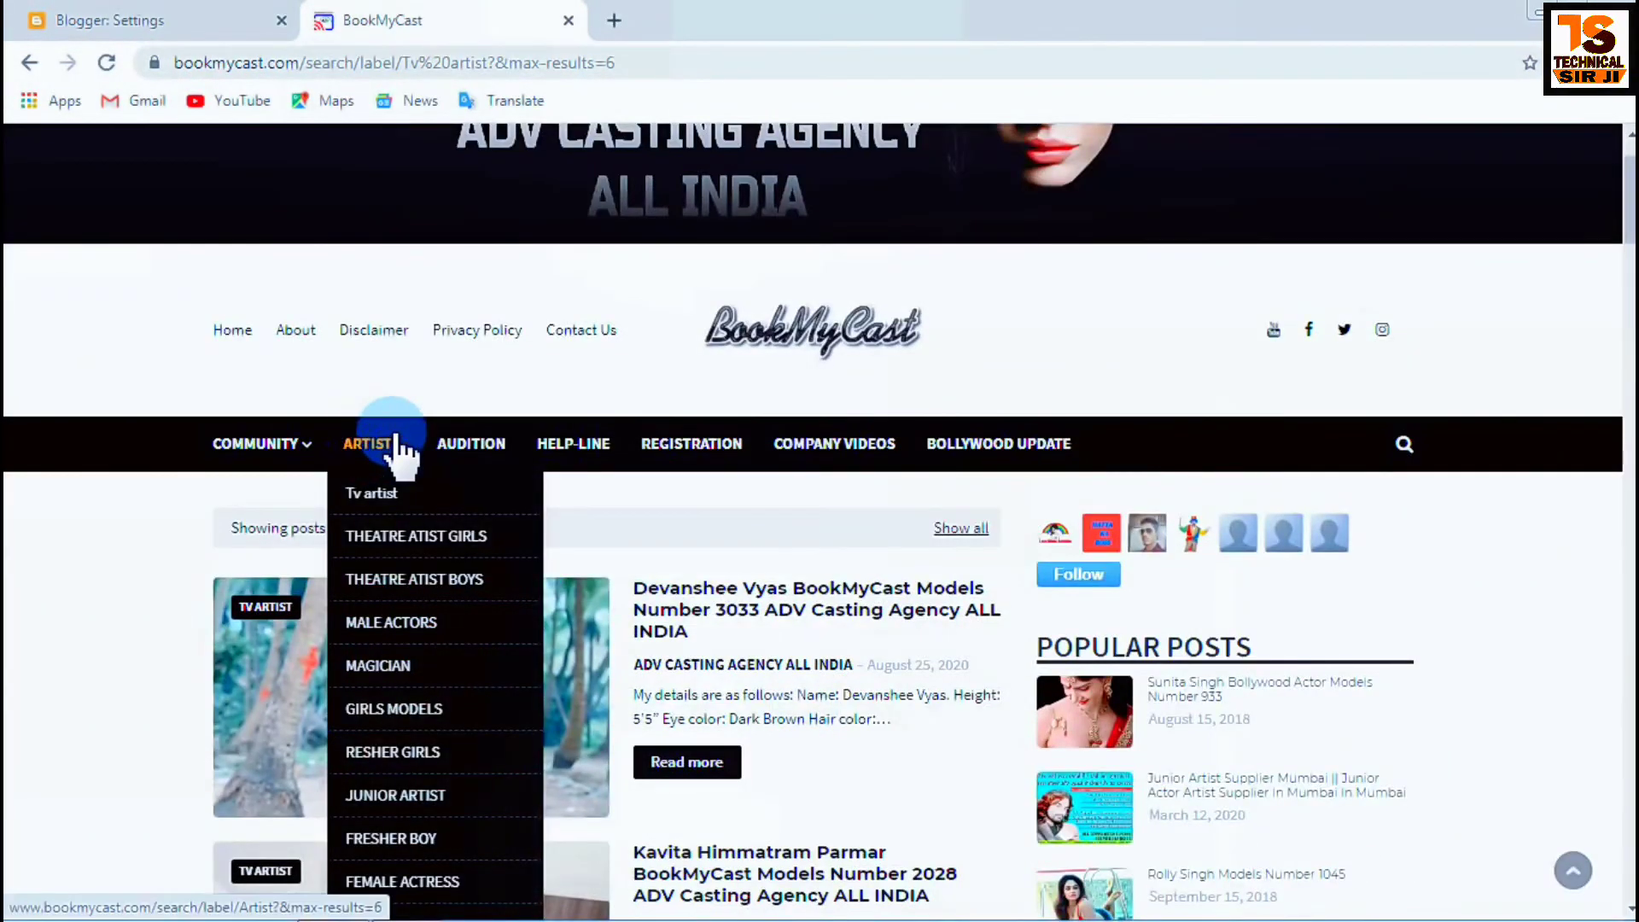
click(384, 721)
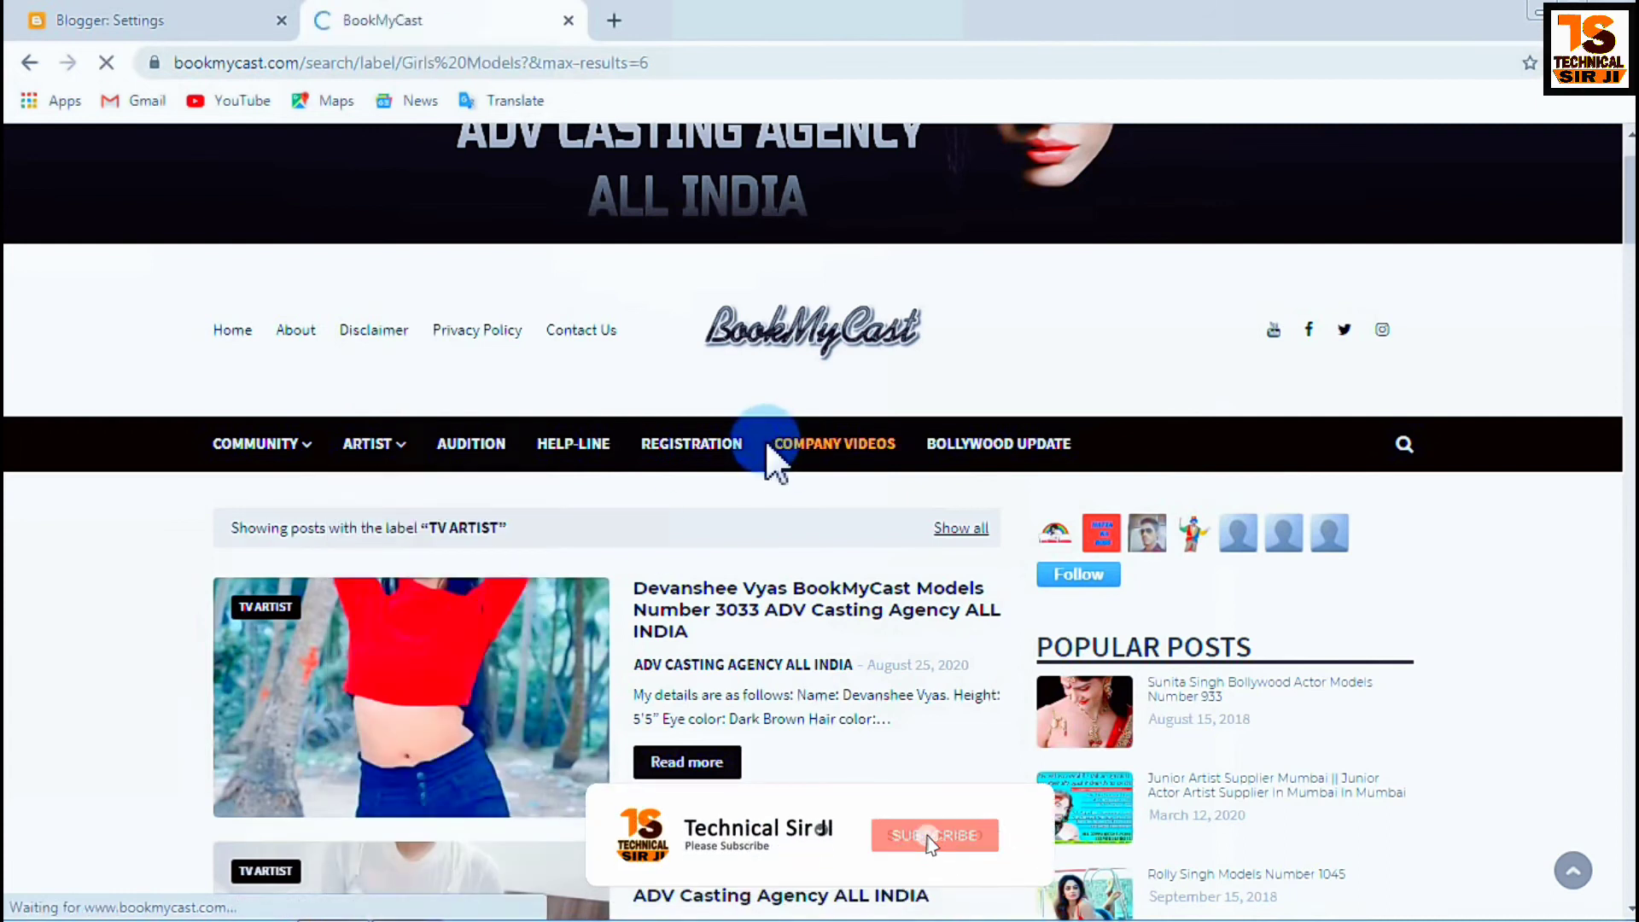
scroll(759, 452, down, 10)
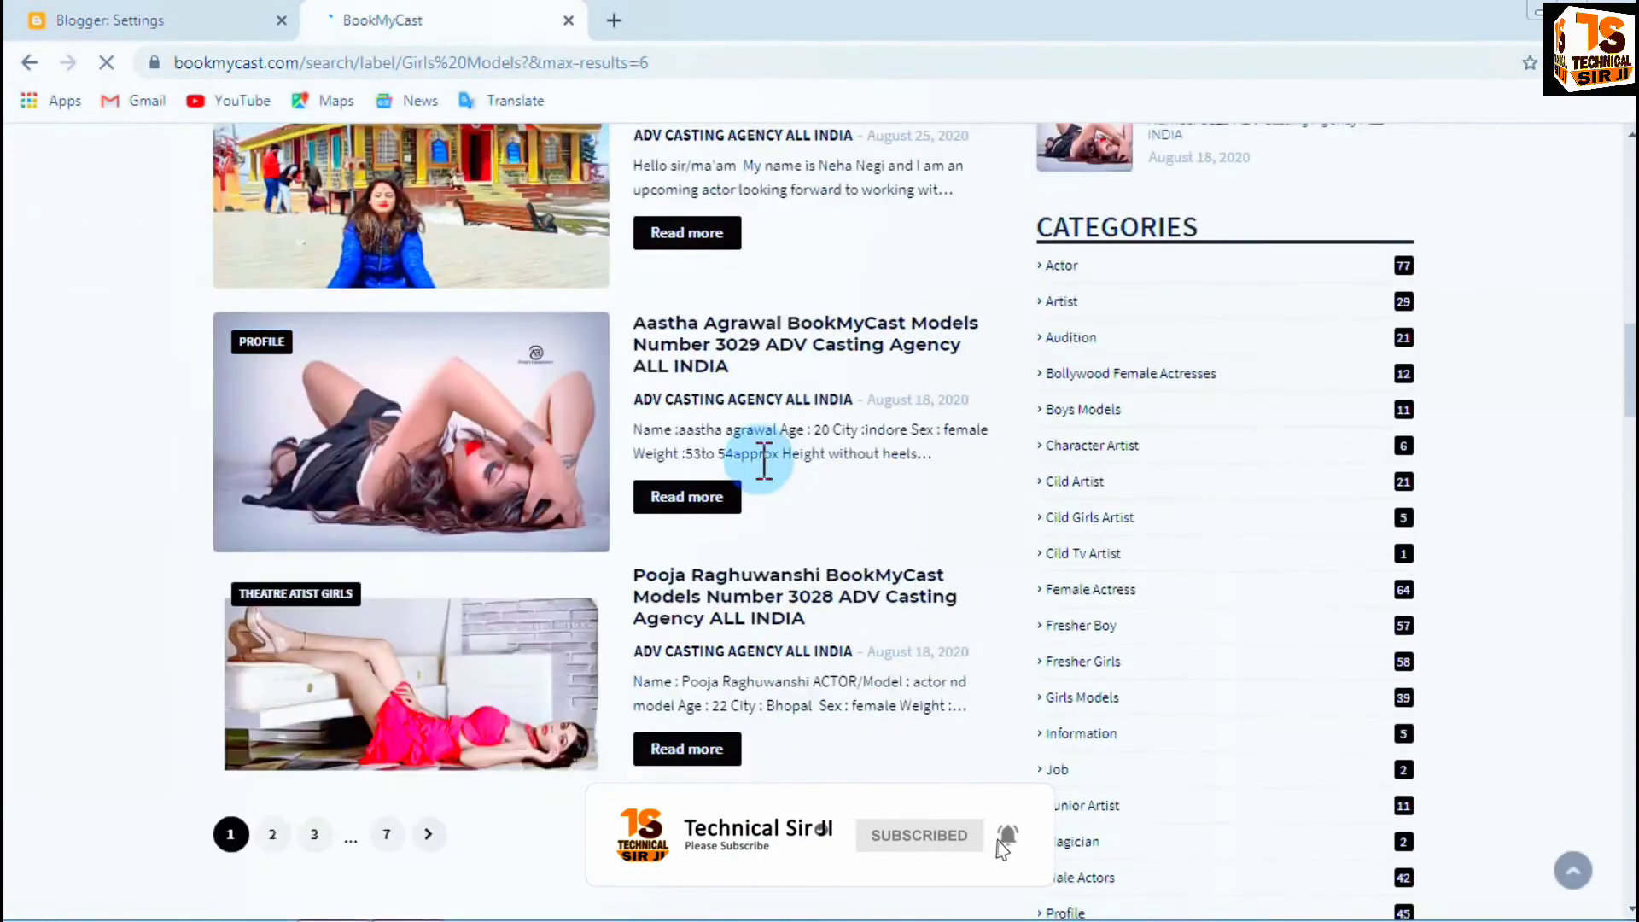
scroll(768, 487, up, 4)
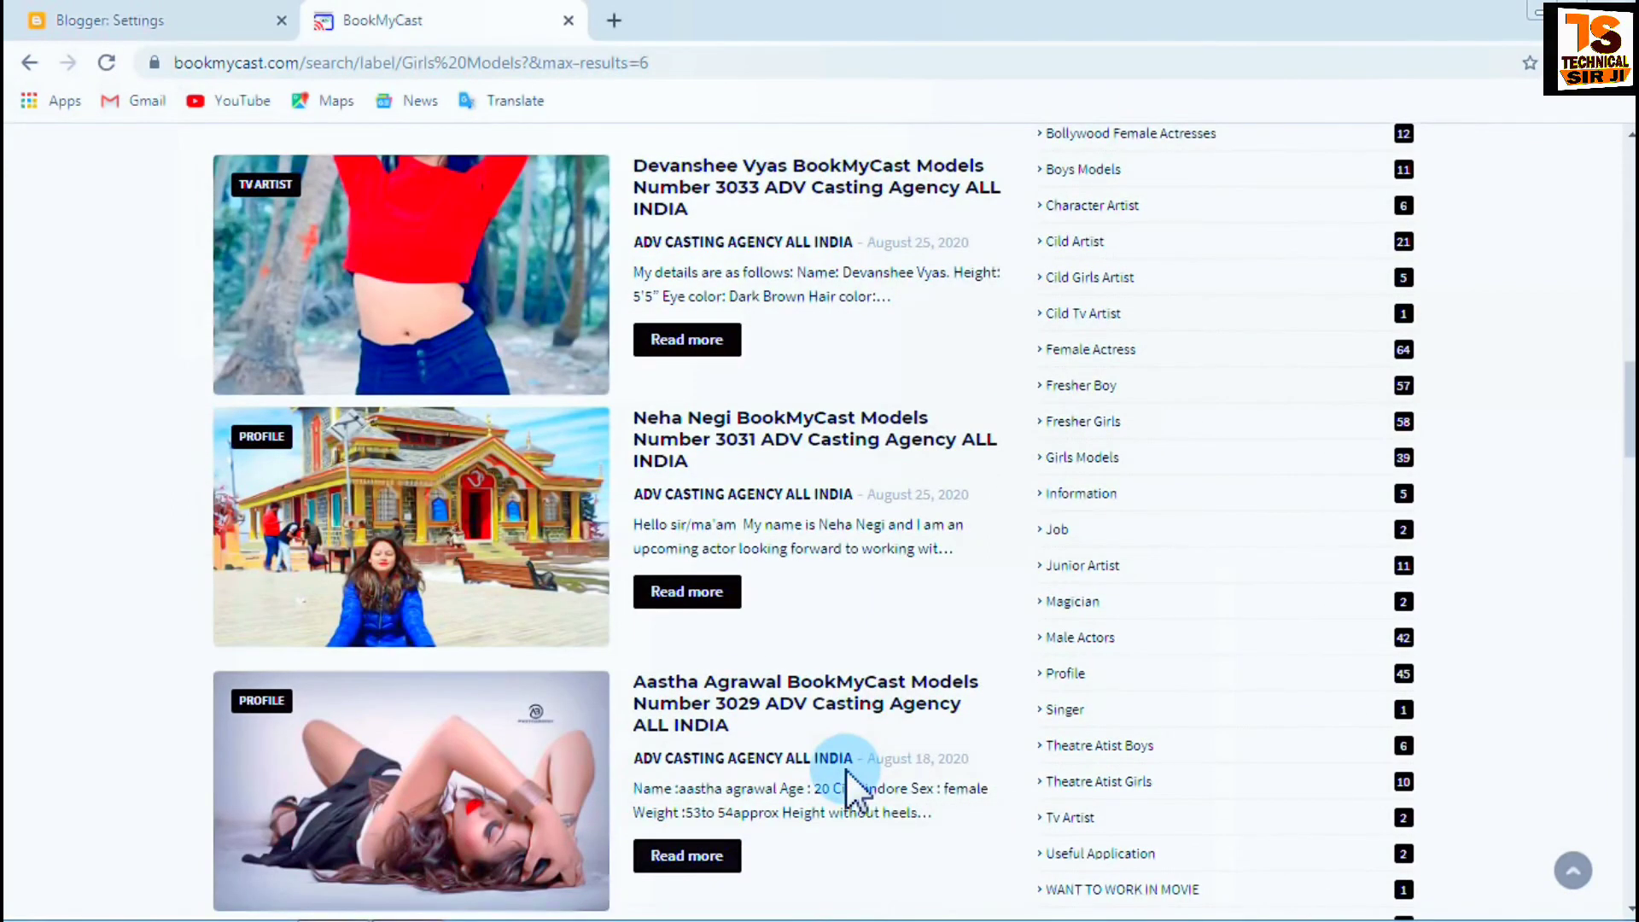
Examine the Girls Models page's sidebar from the categories down to the social plugin, and return to the page header.
mouse_move(422, 904)
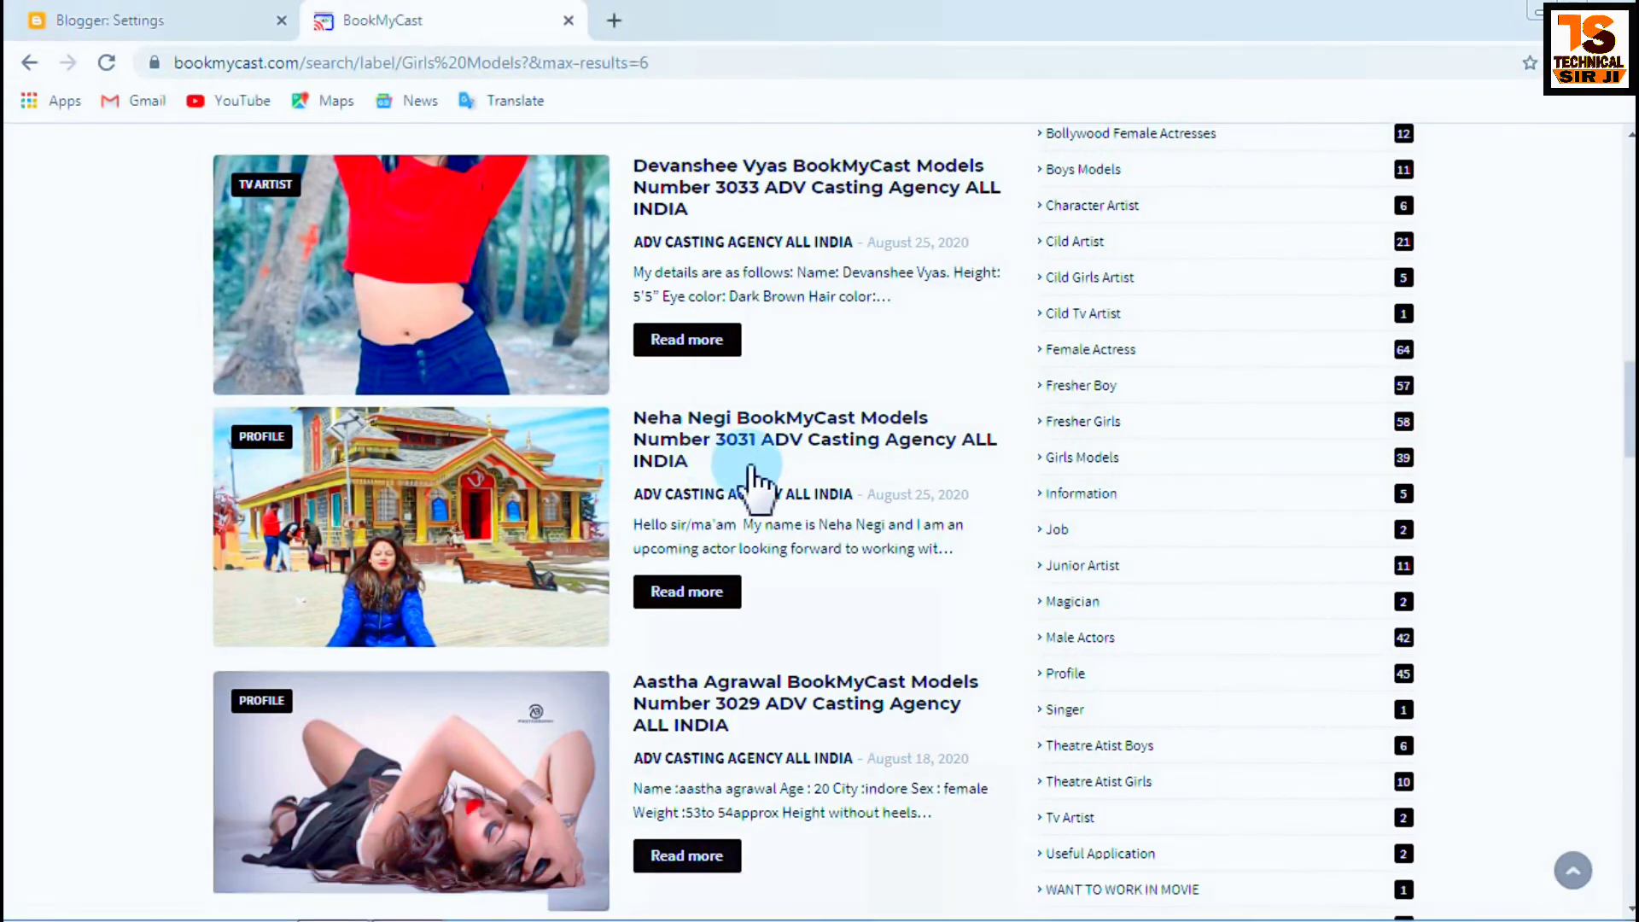
scroll(772, 478, down, 4)
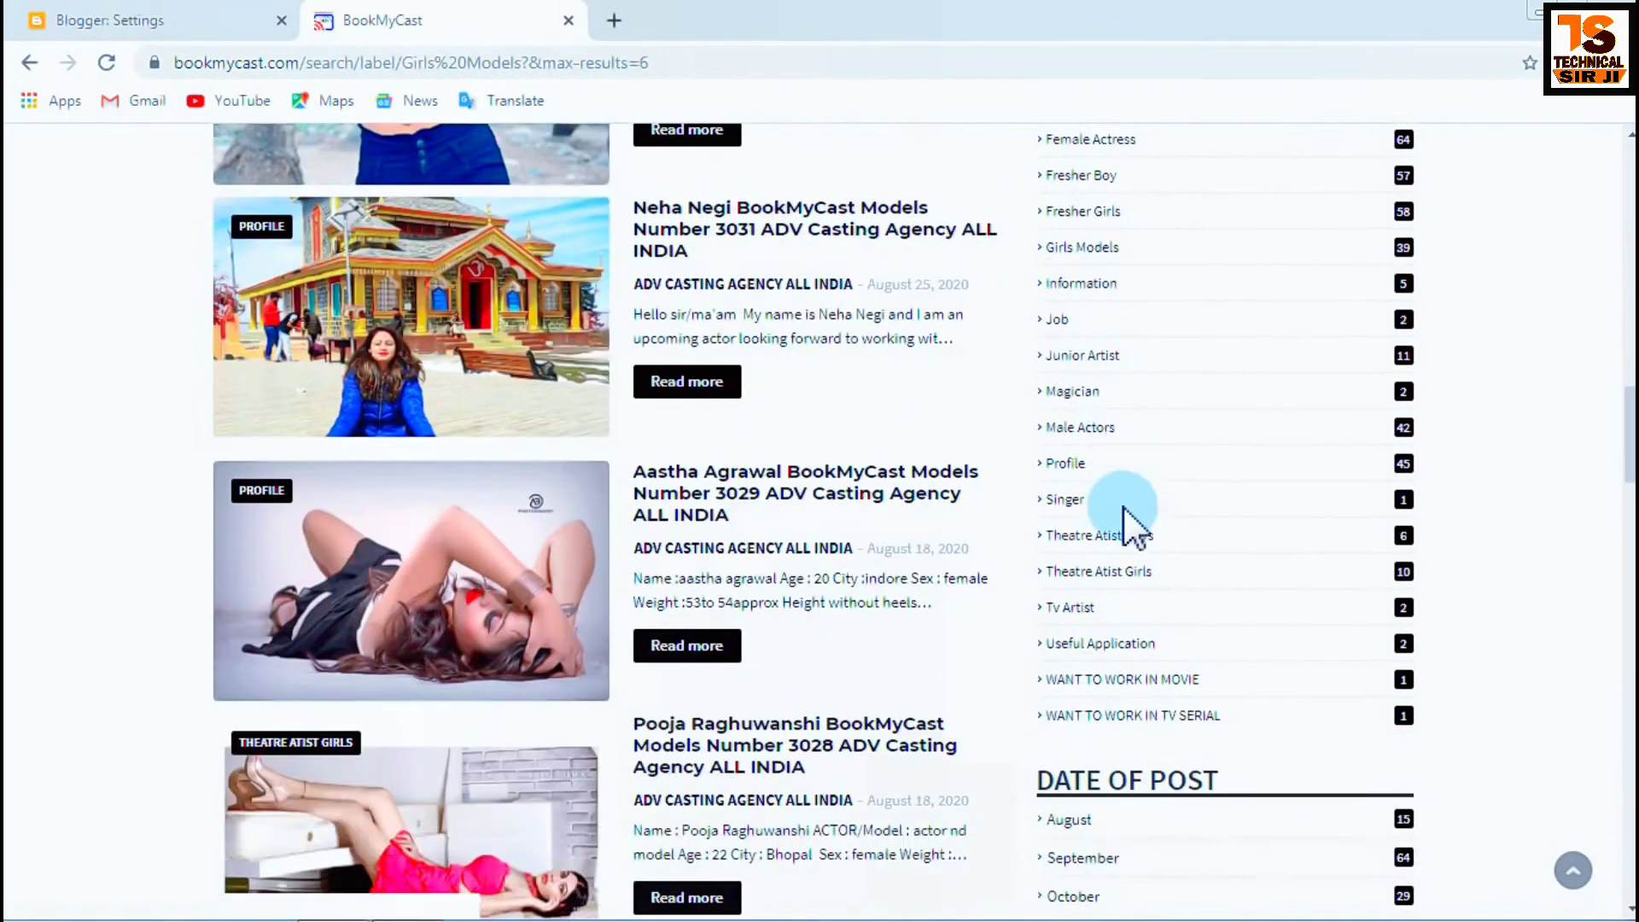
scroll(1114, 503, down, 4)
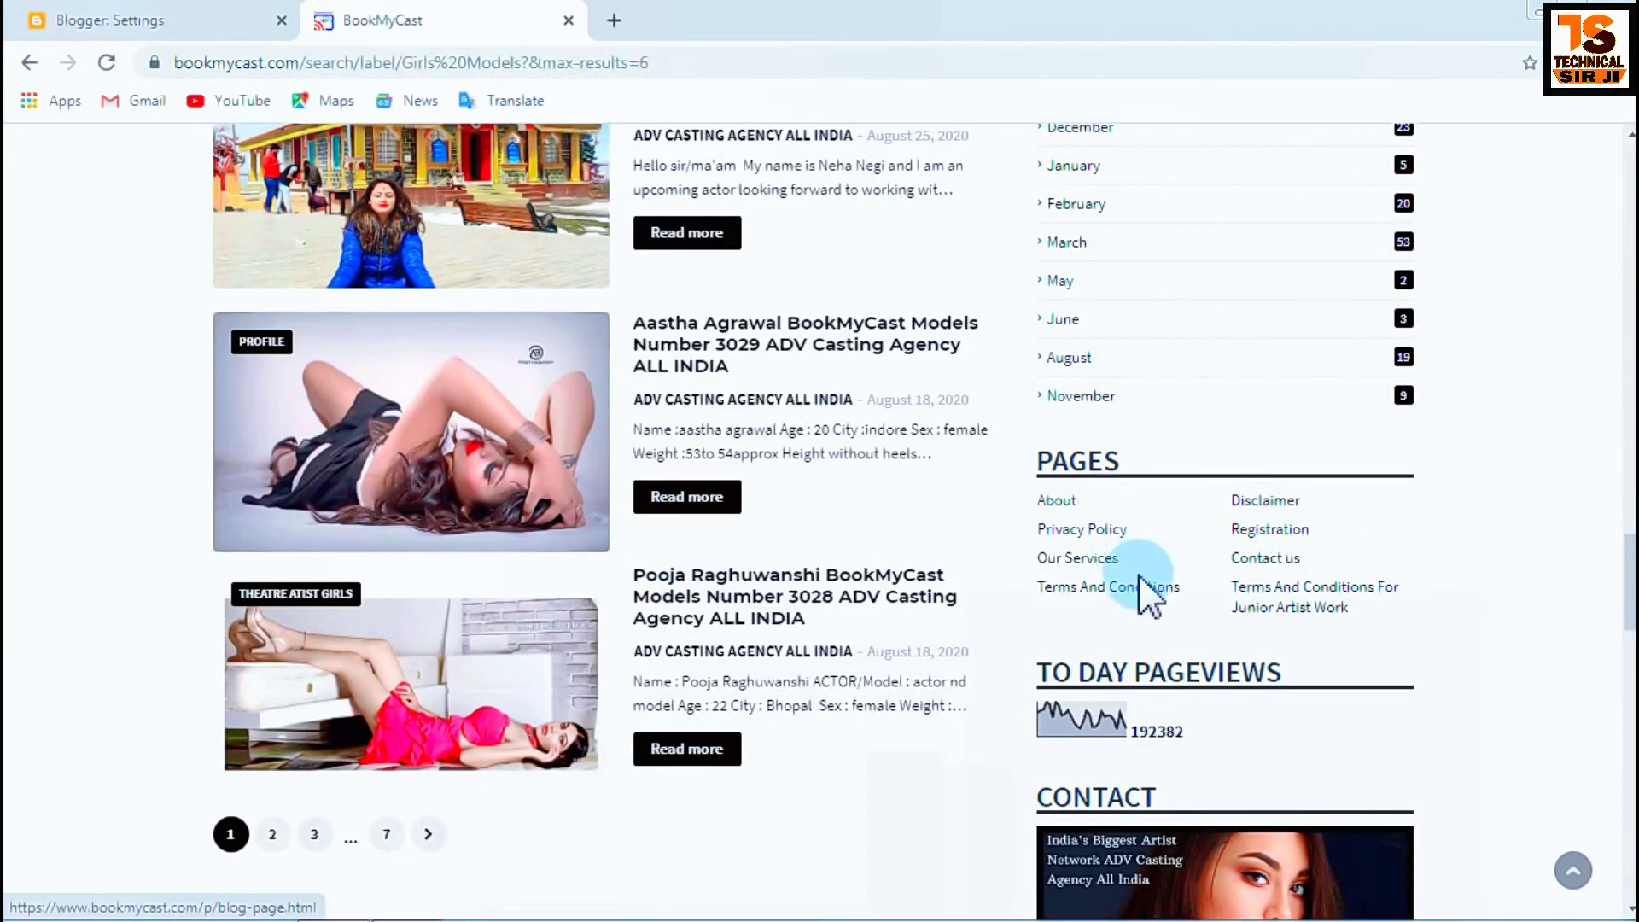
scroll(972, 589, down, 10)
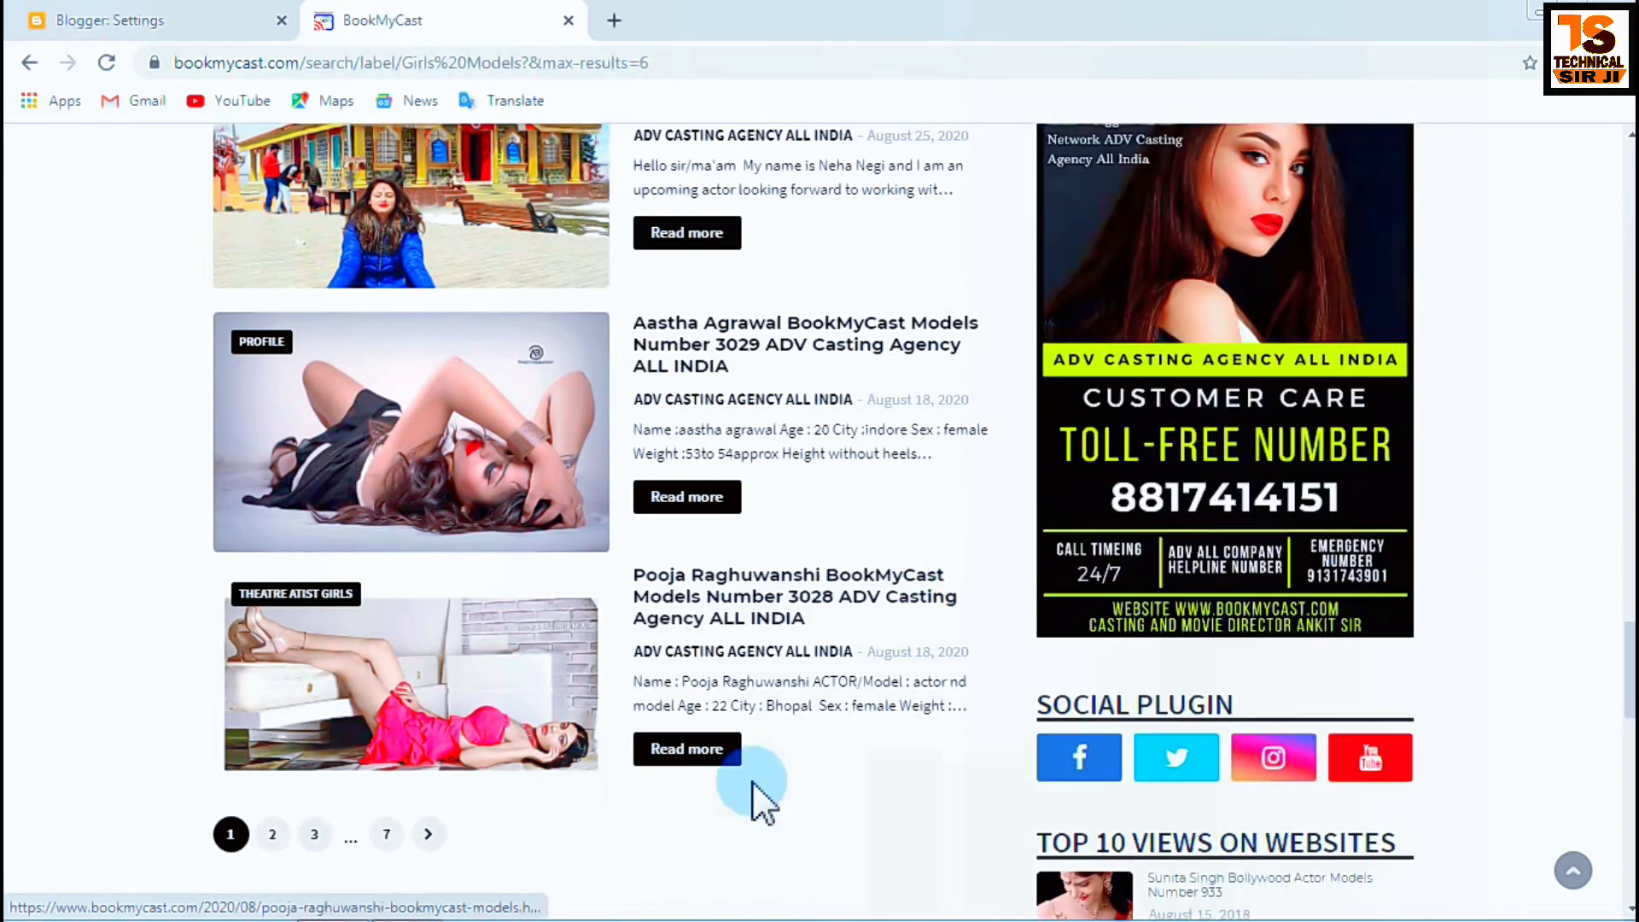
scroll(991, 756, up, 15)
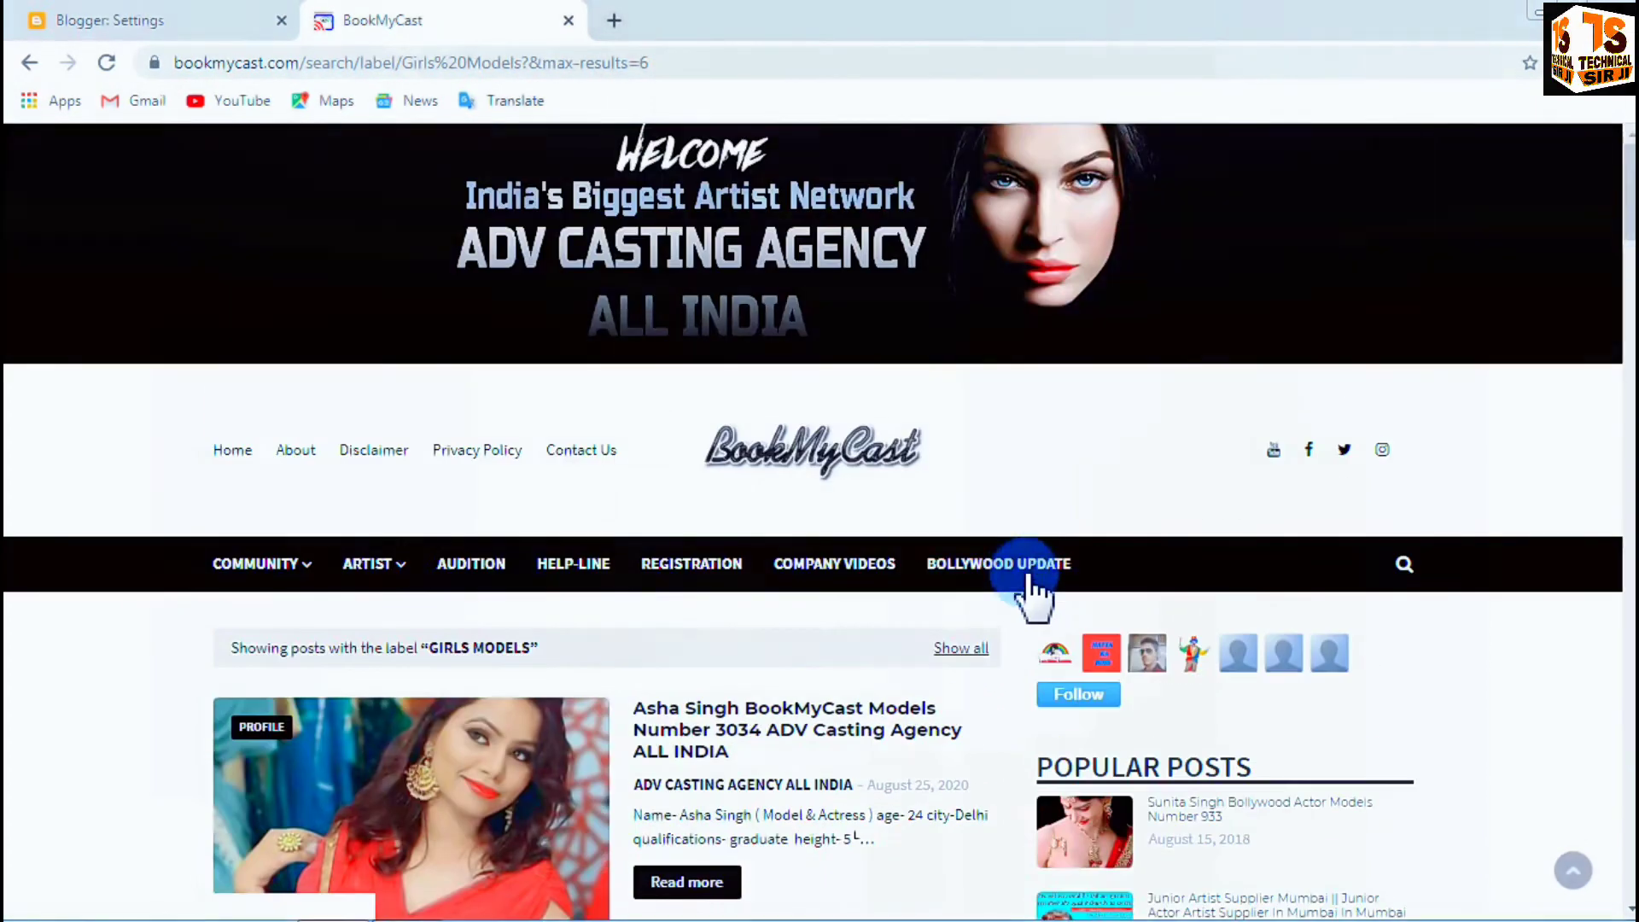
drag(135, 427, 213, 465)
click(128, 493)
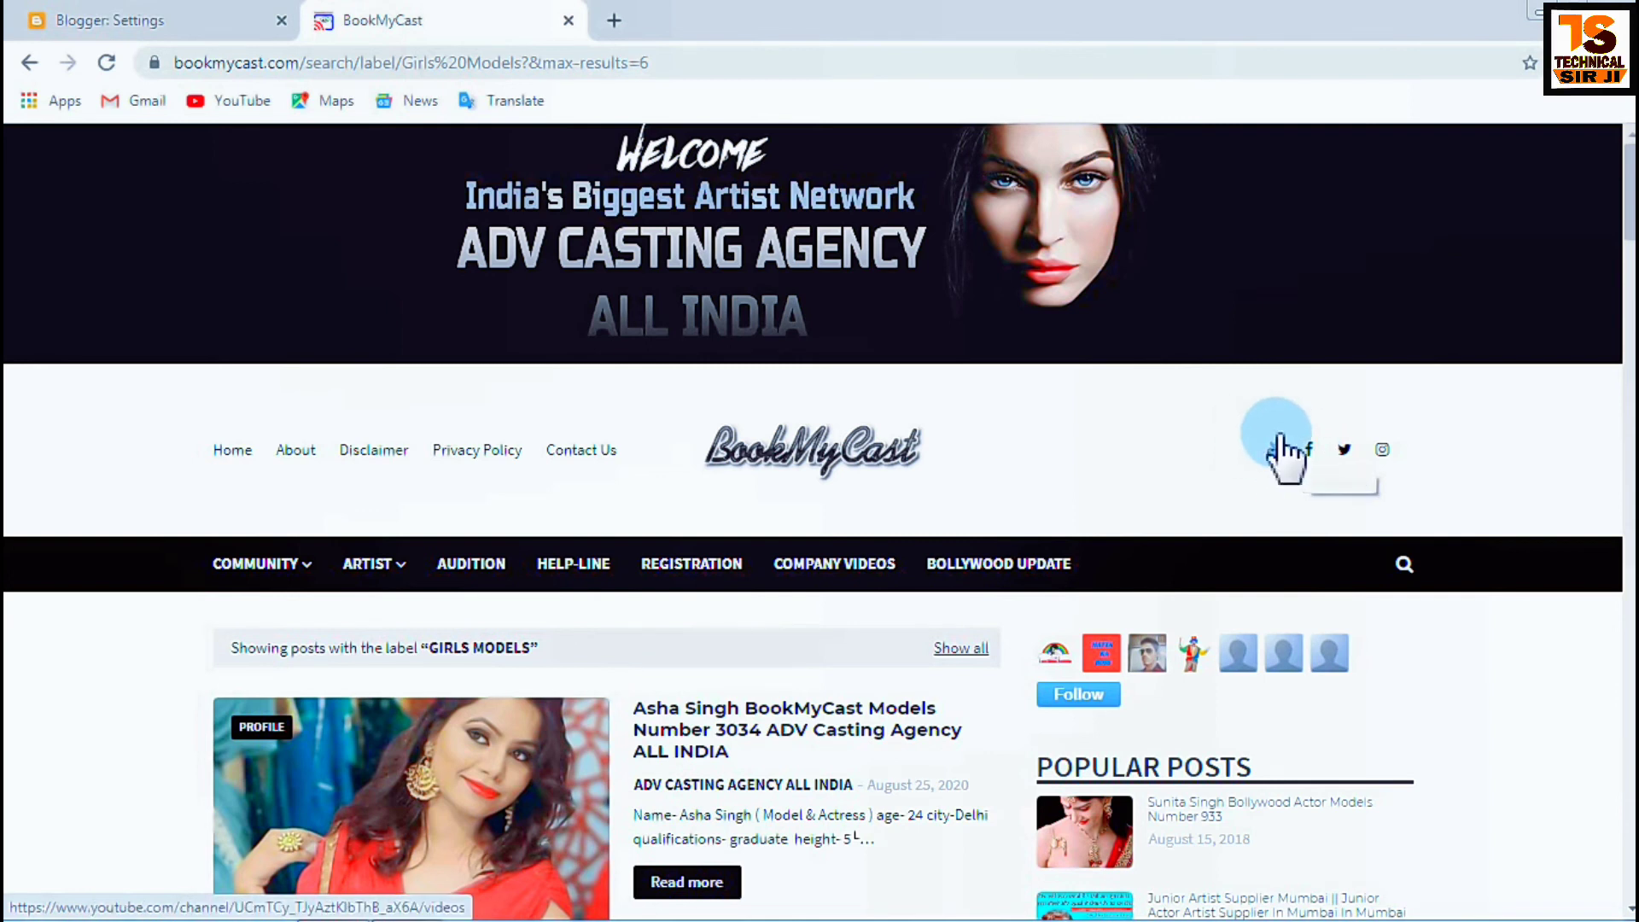
click(121, 21)
click(418, 713)
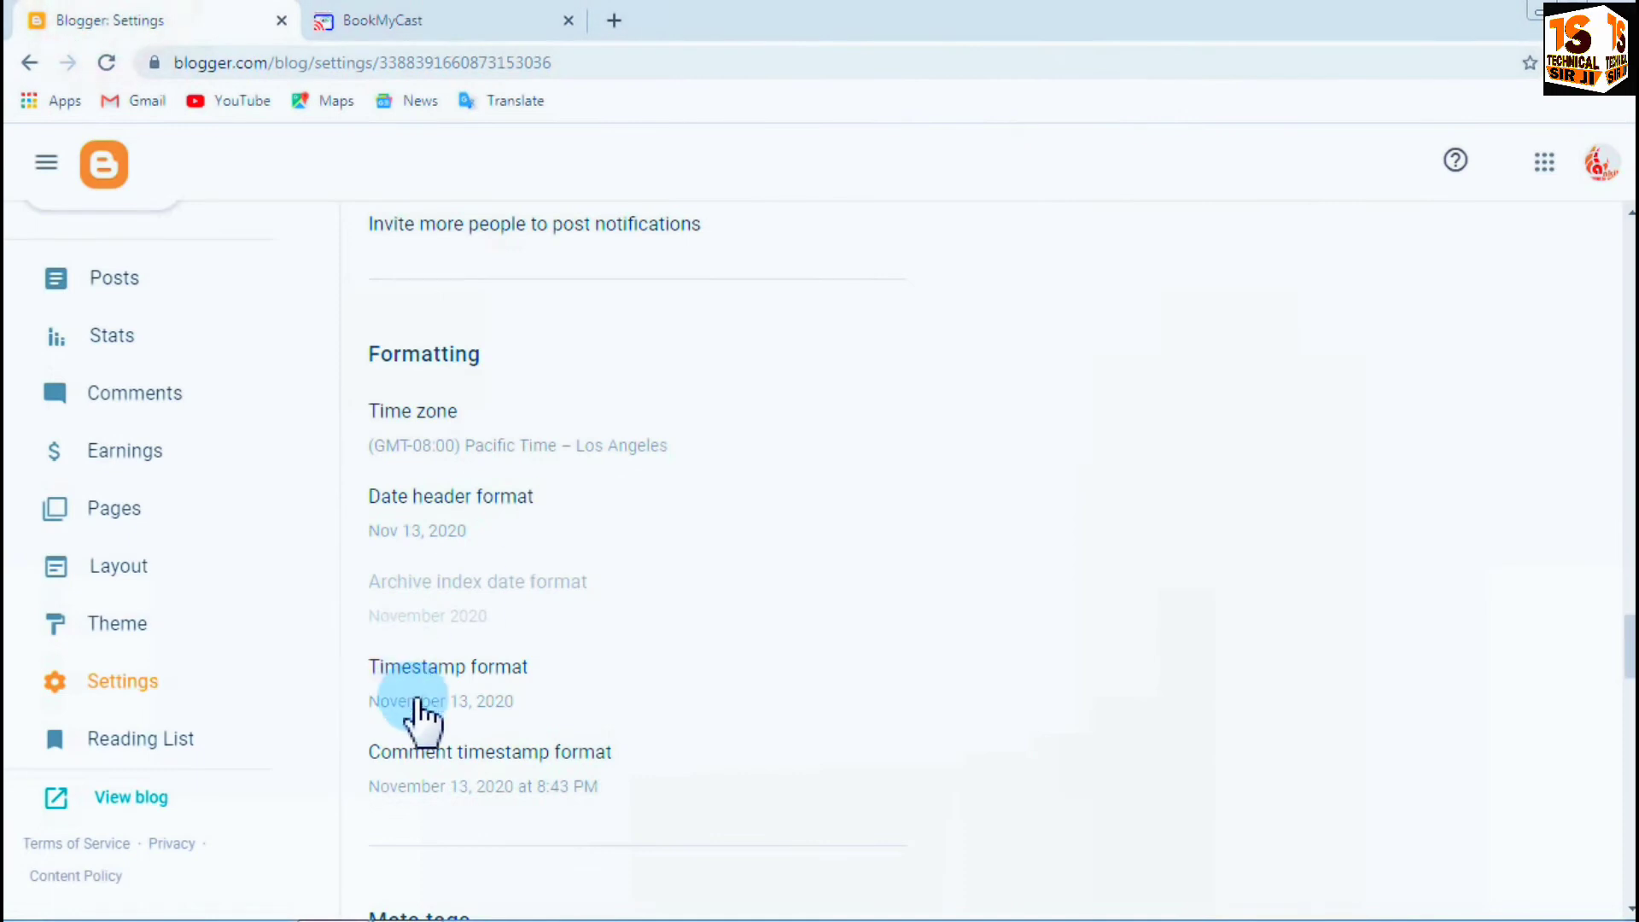
click(408, 25)
Open Gmail in a new tab and show the inbox's Updates category.
click(614, 21)
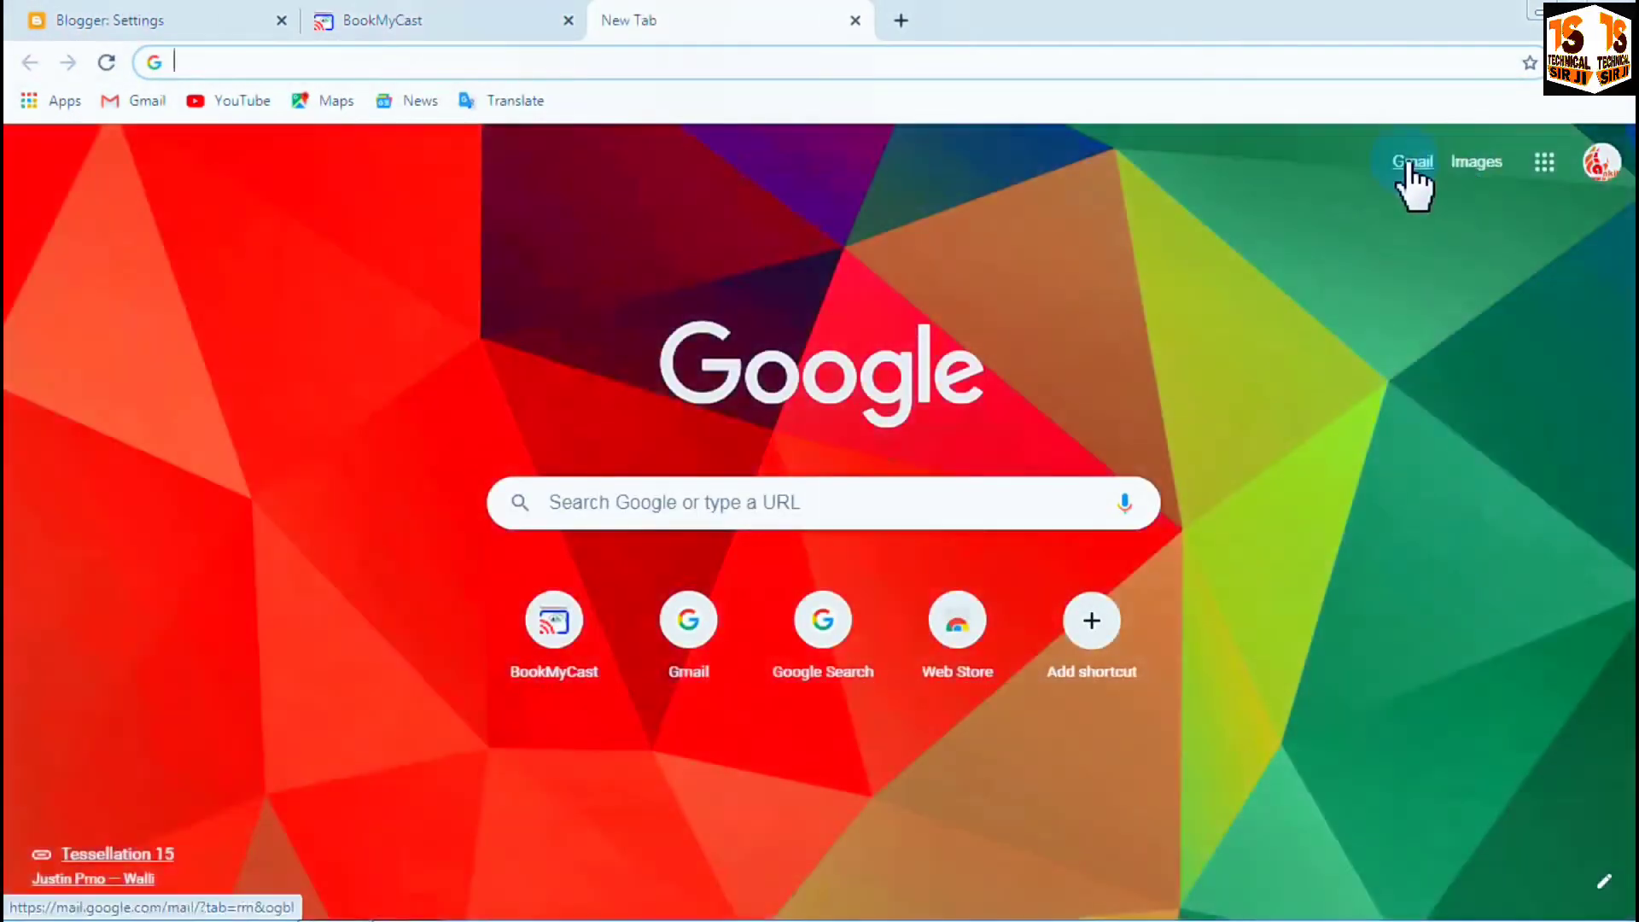
click(1410, 169)
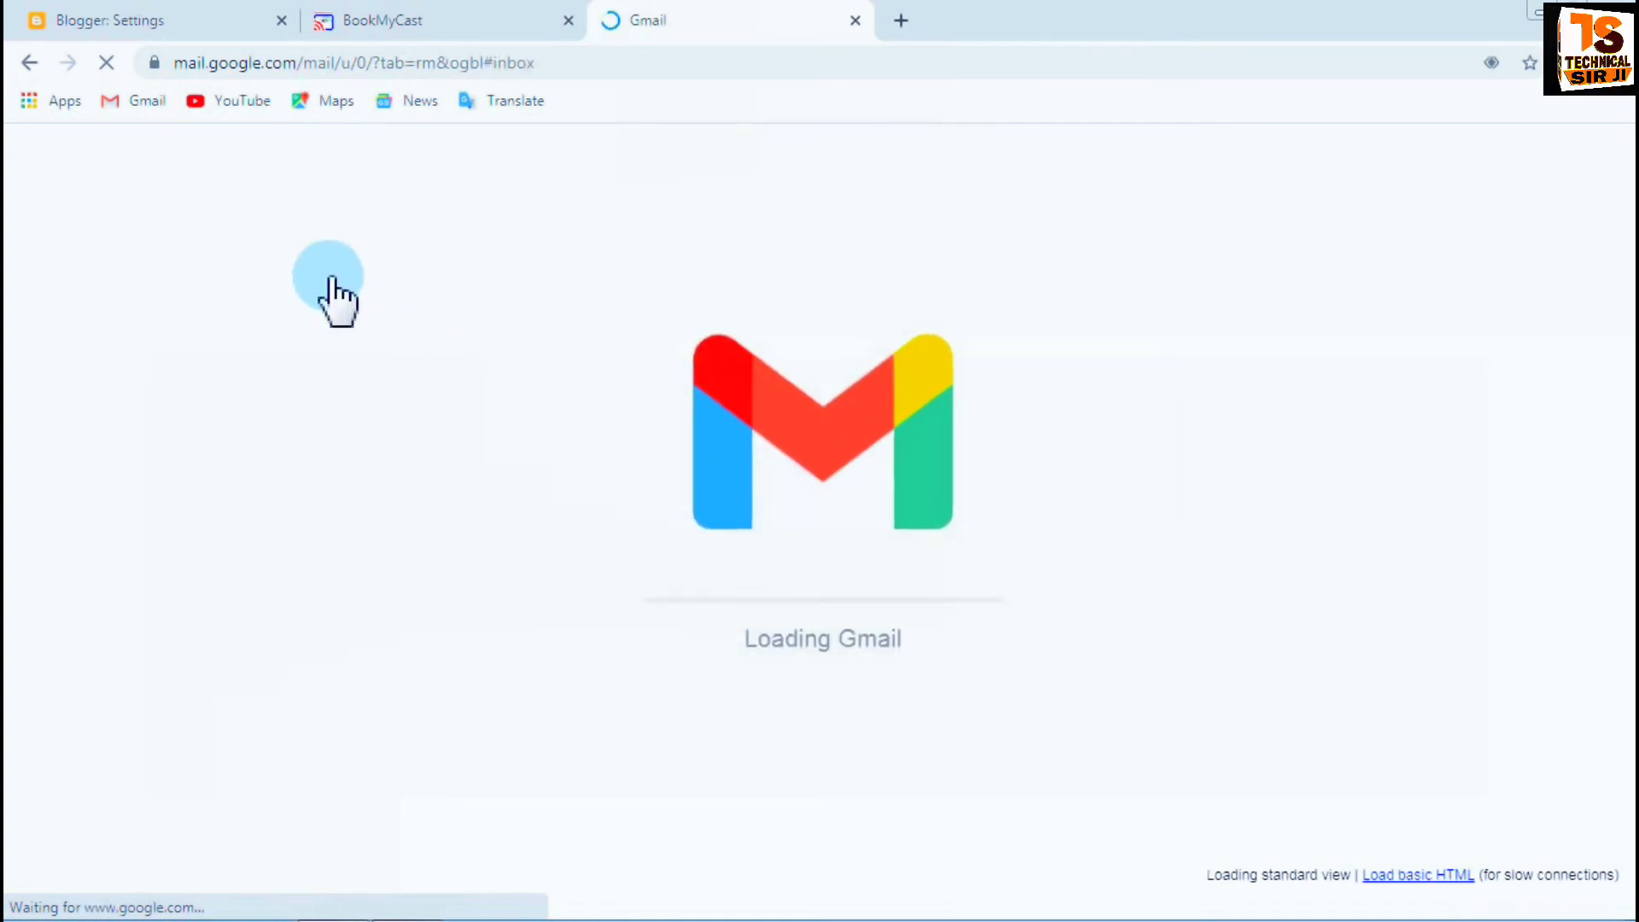
click(1062, 288)
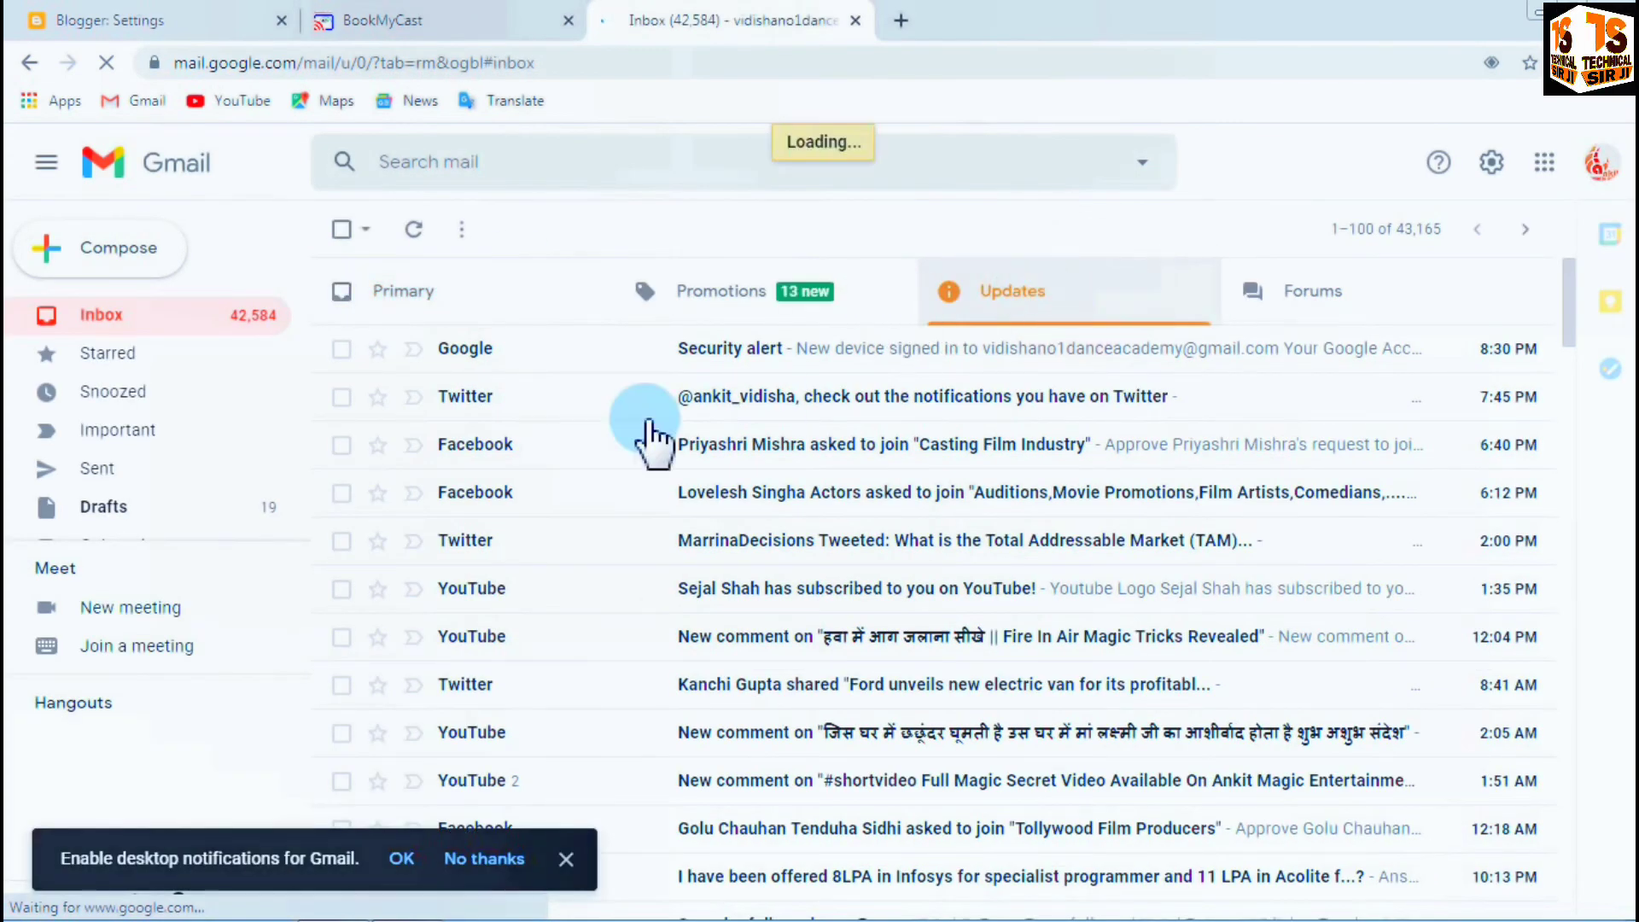
Find and open the Google AdSense email "You need to fix some issues before your site is ready for AdSense" in the Updates list.
scroll(665, 477, down, 4)
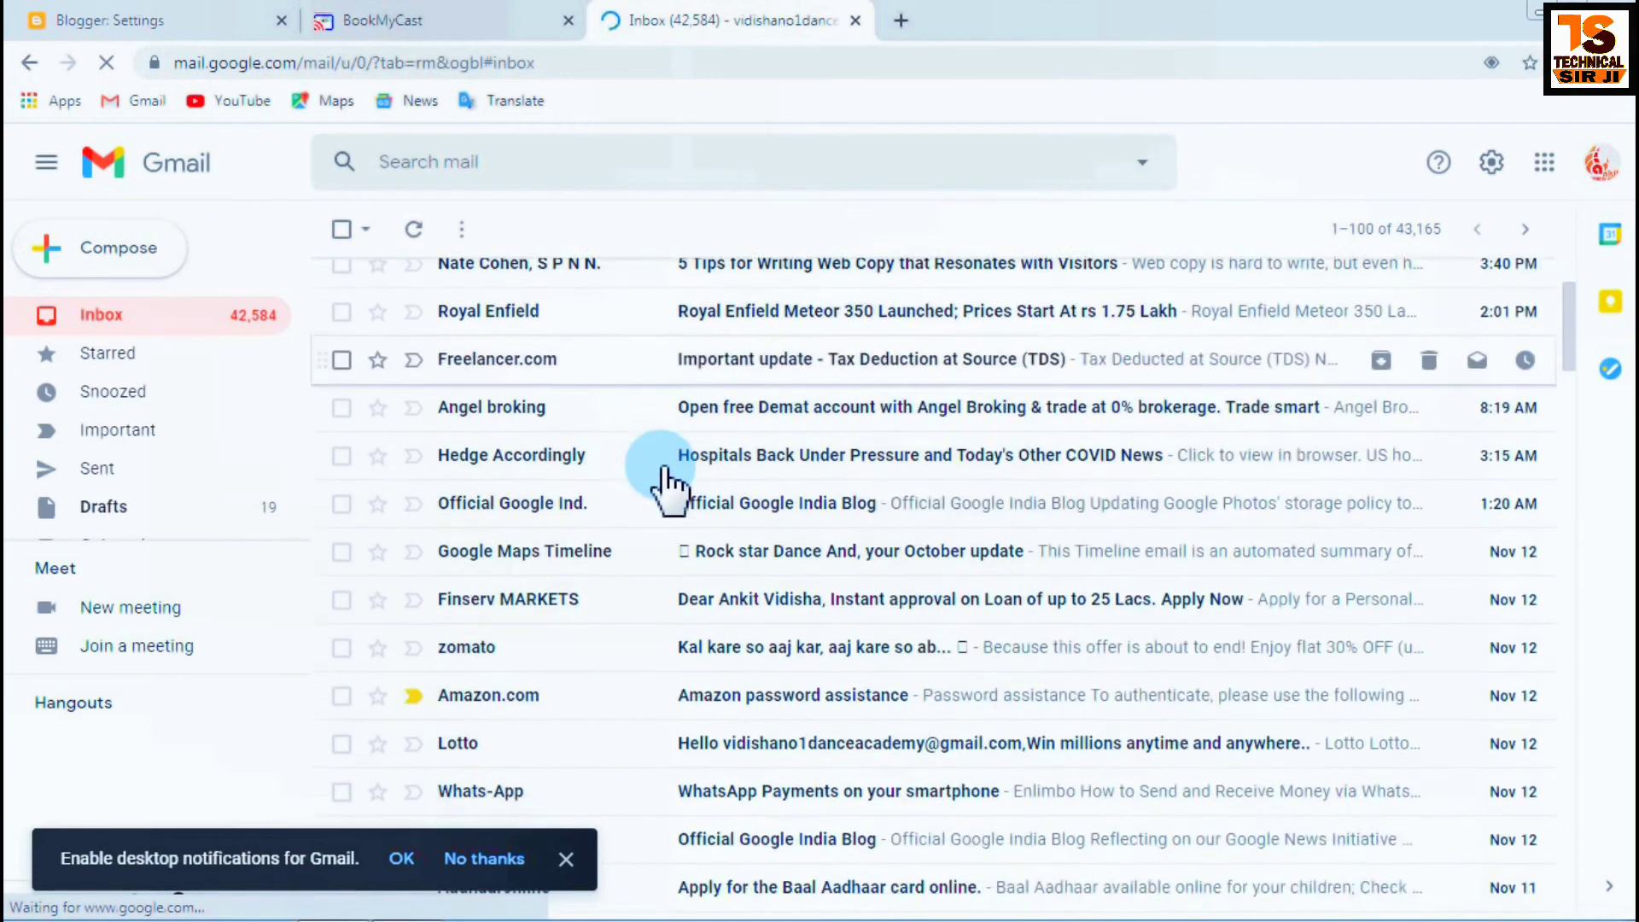
scroll(658, 471, down, 3)
scroll(602, 445, down, 4)
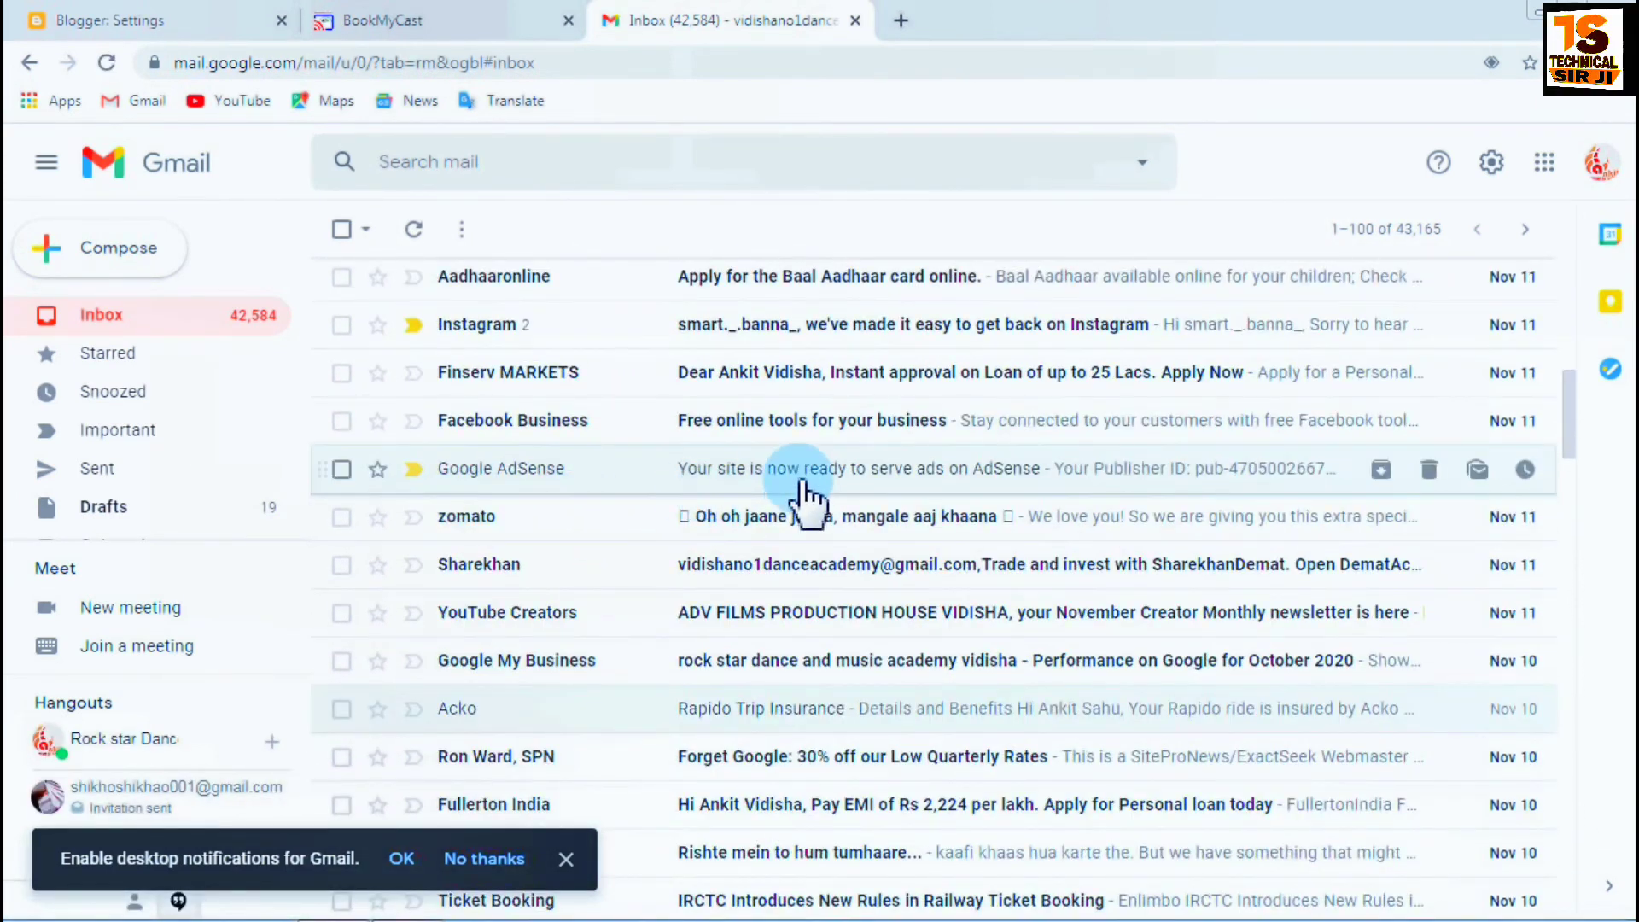
scroll(564, 683, down, 3)
scroll(538, 666, down, 9)
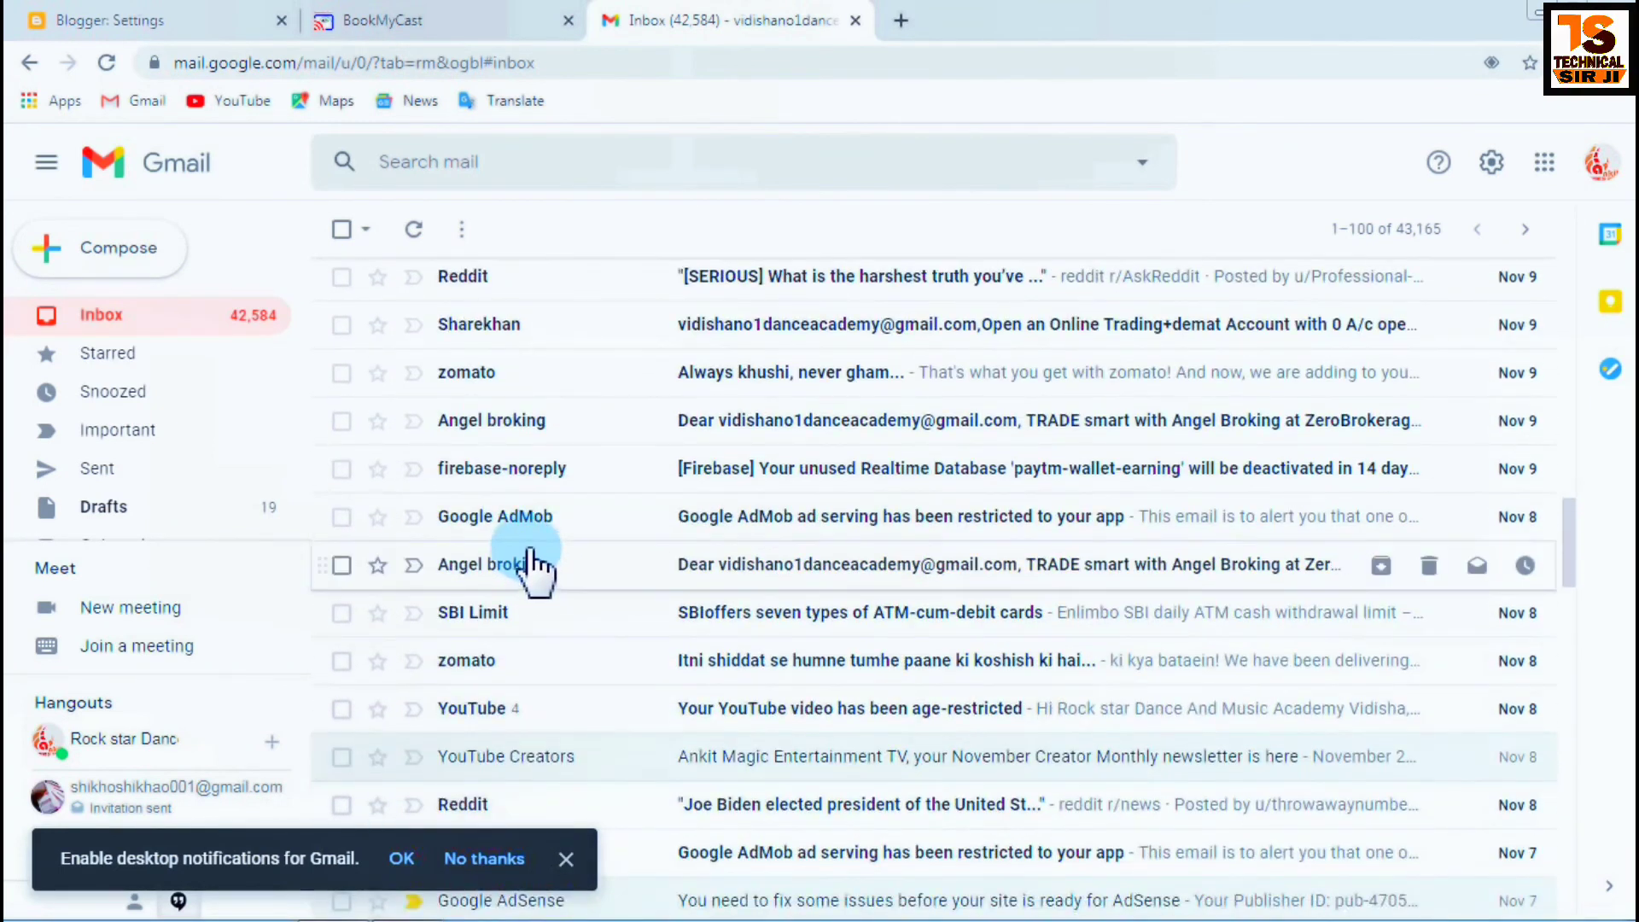
scroll(559, 627, down, 2)
scroll(559, 633, down, 3)
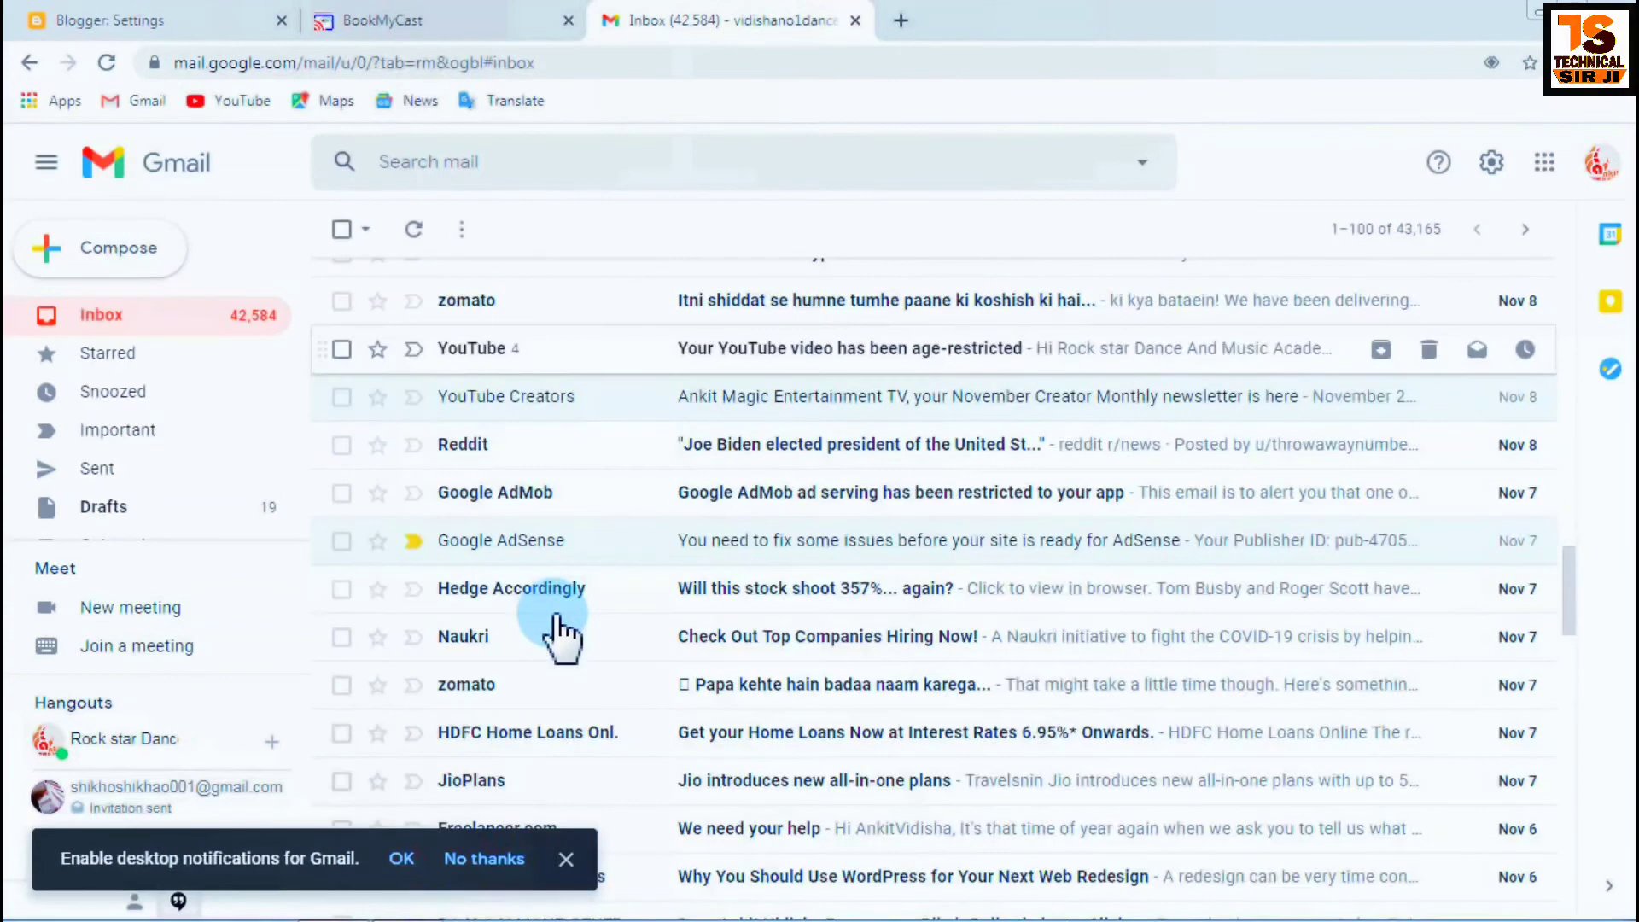
click(478, 559)
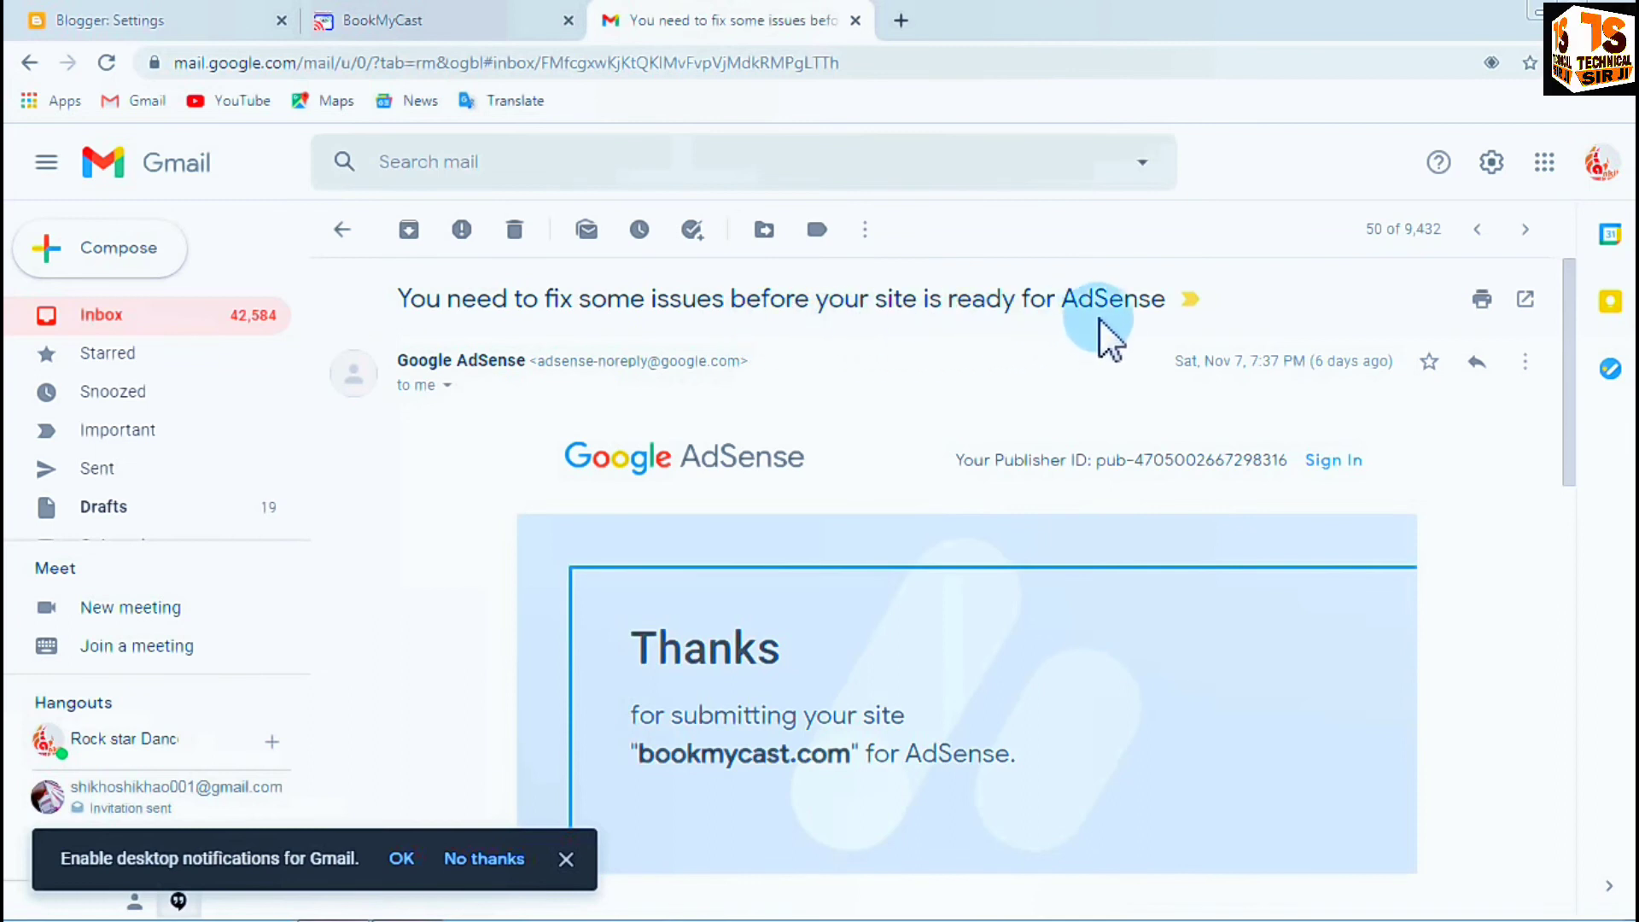
Read the AdSense review email about bookmycast.com and check the site it refers to in the BookMyCast tab.
scroll(982, 657, down, 3)
scroll(966, 708, up, 3)
click(519, 16)
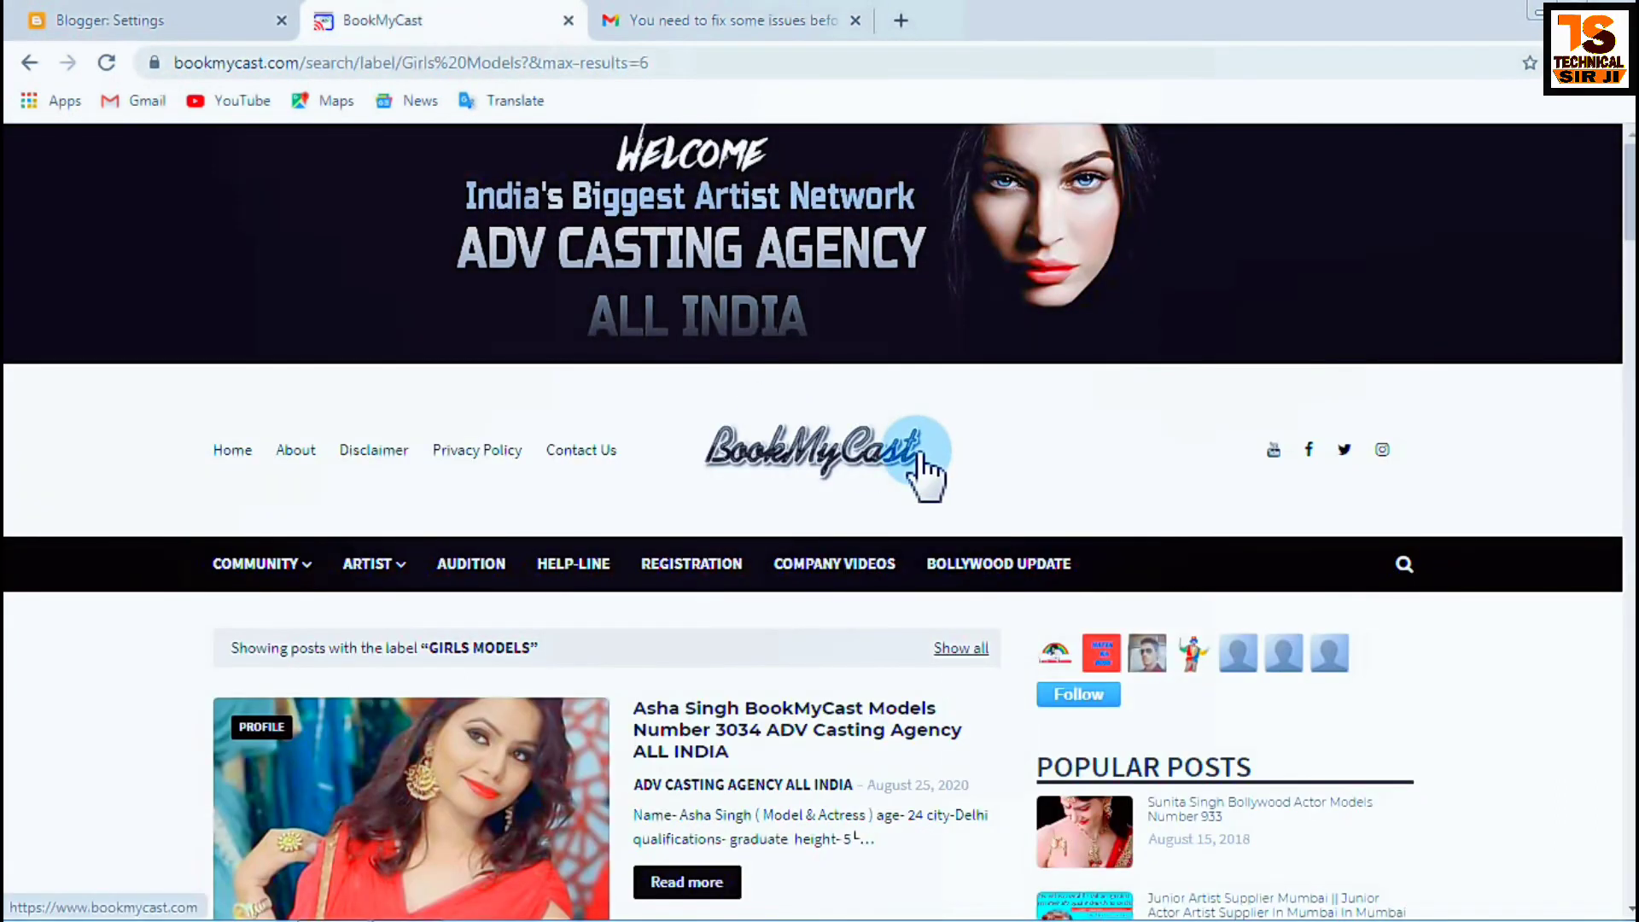
click(781, 20)
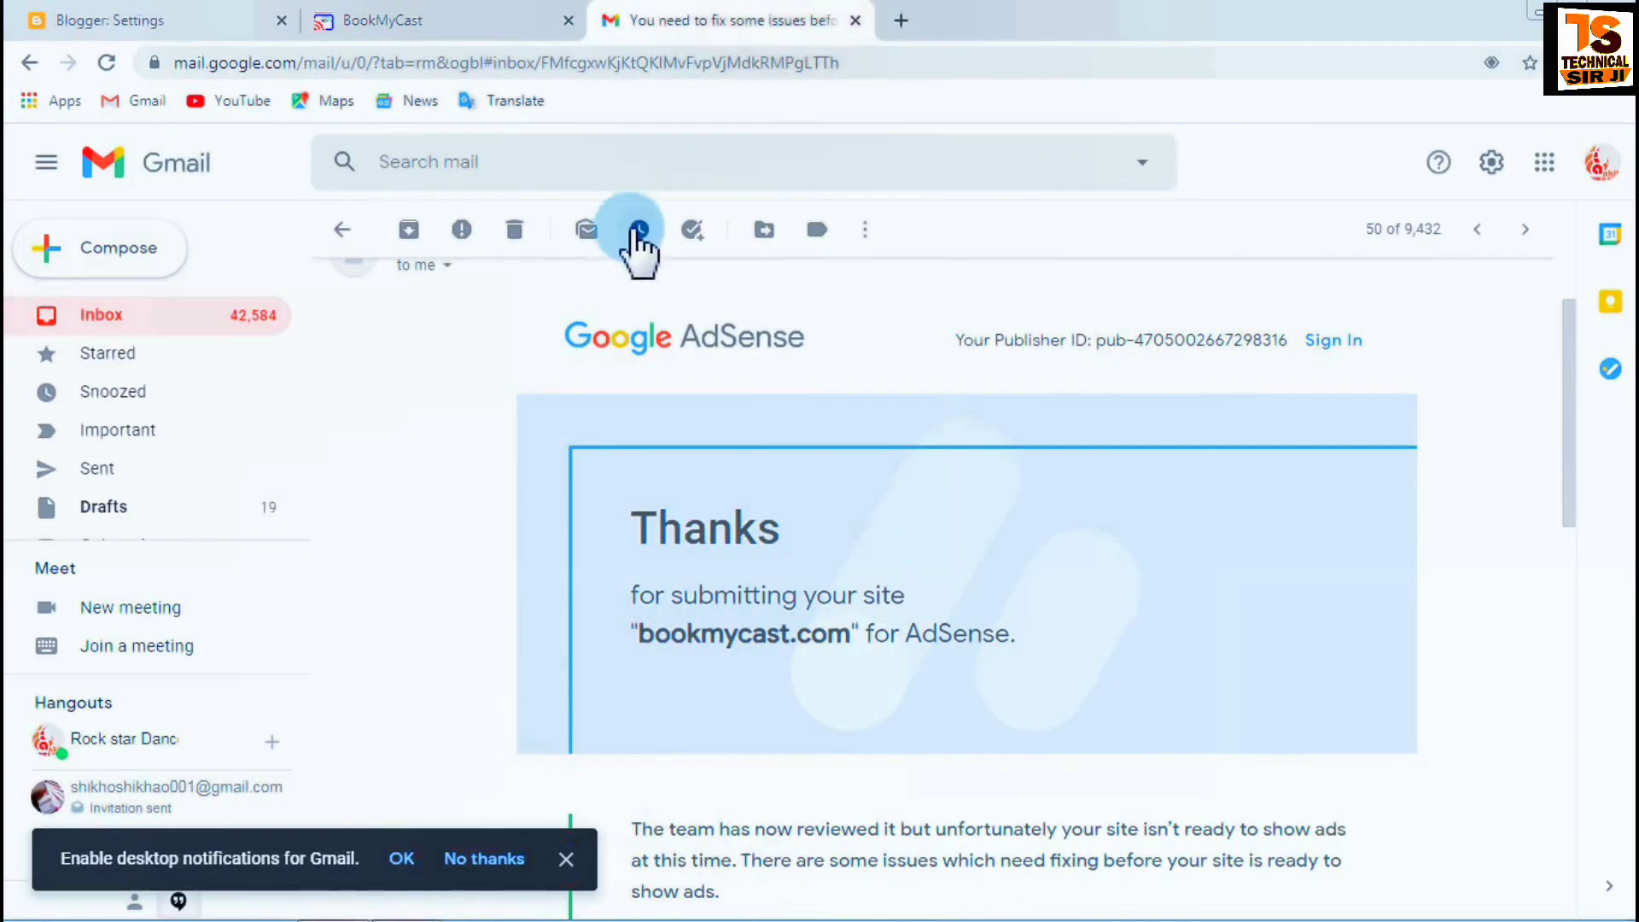
Return to the BookMyCast tab and examine the Girls Models page down to the footer and back to the first post.
click(466, 22)
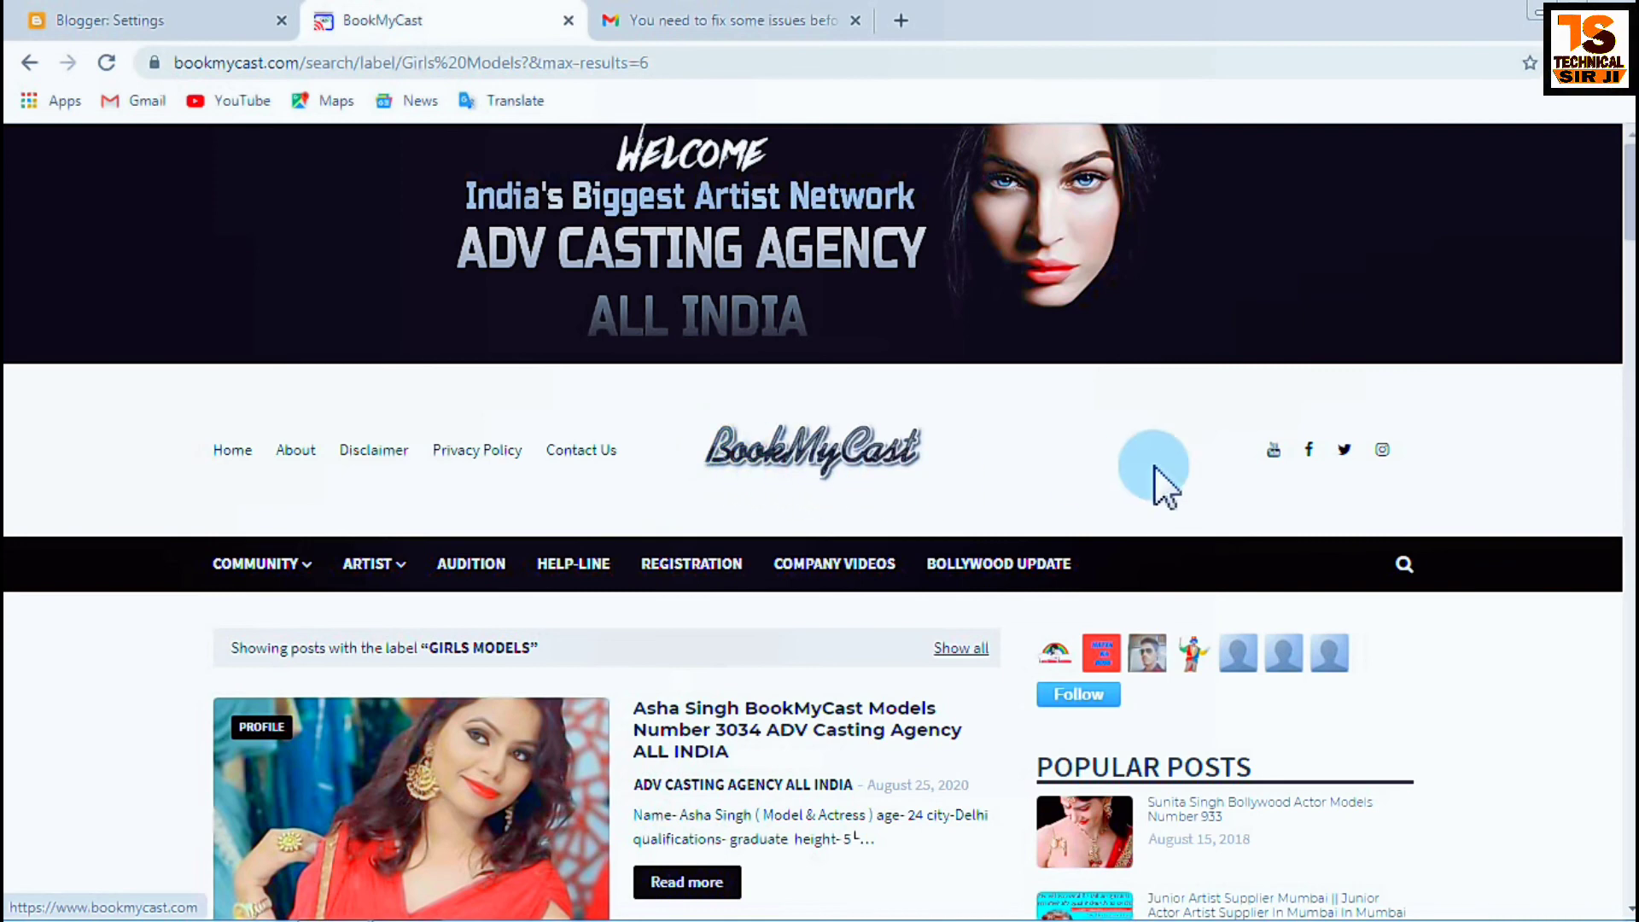
scroll(1163, 435, down, 15)
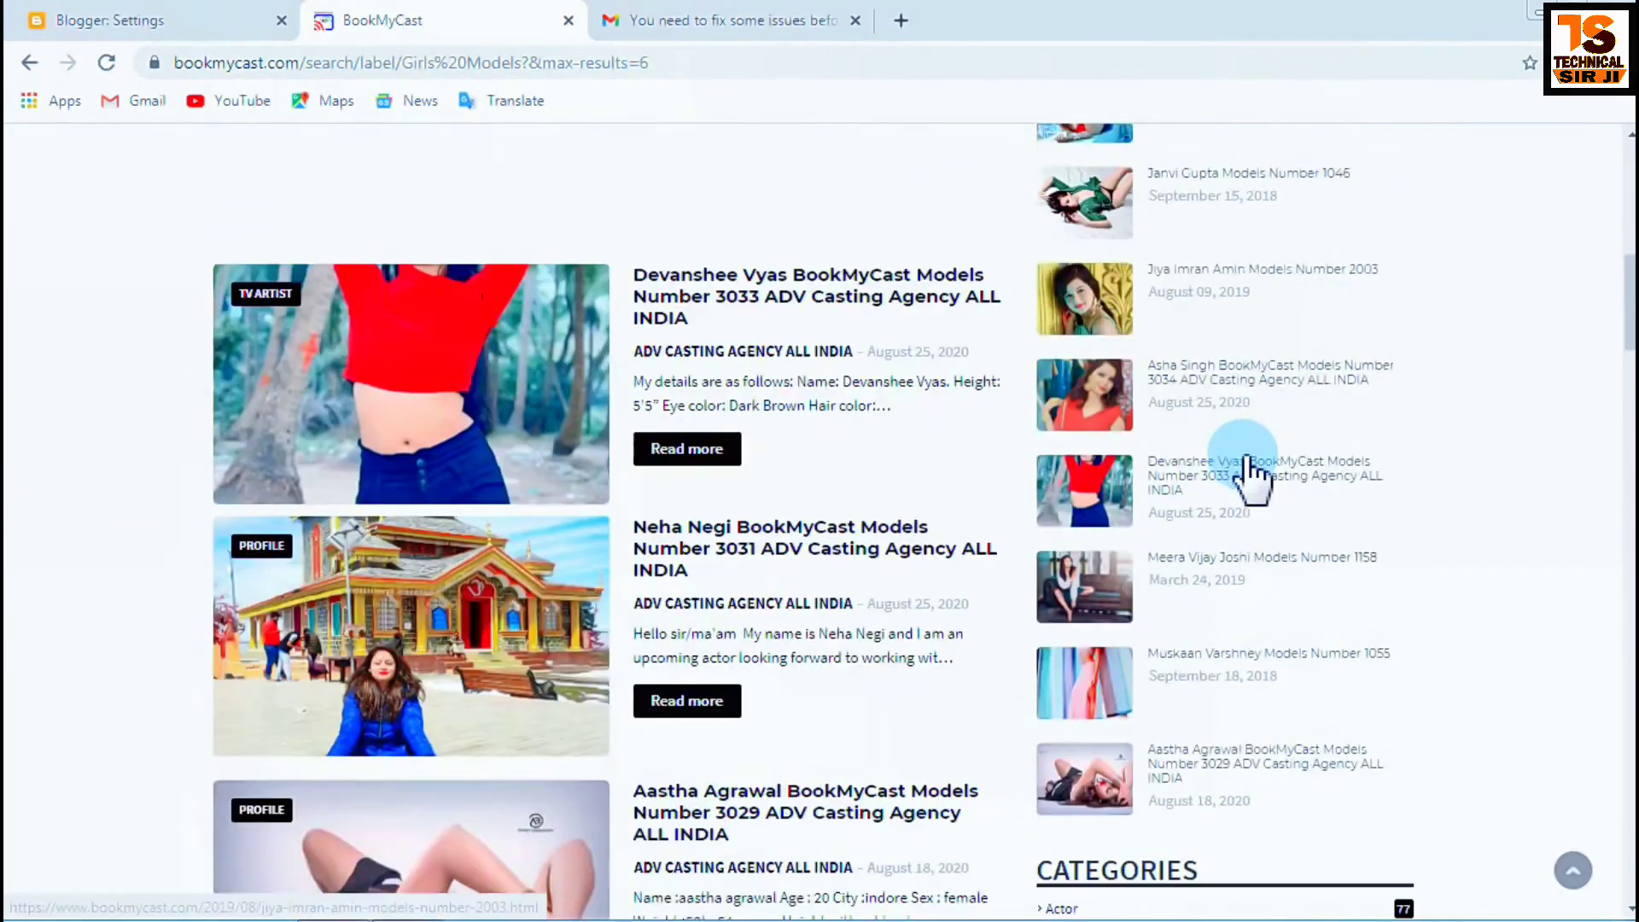
scroll(1251, 469, down, 10)
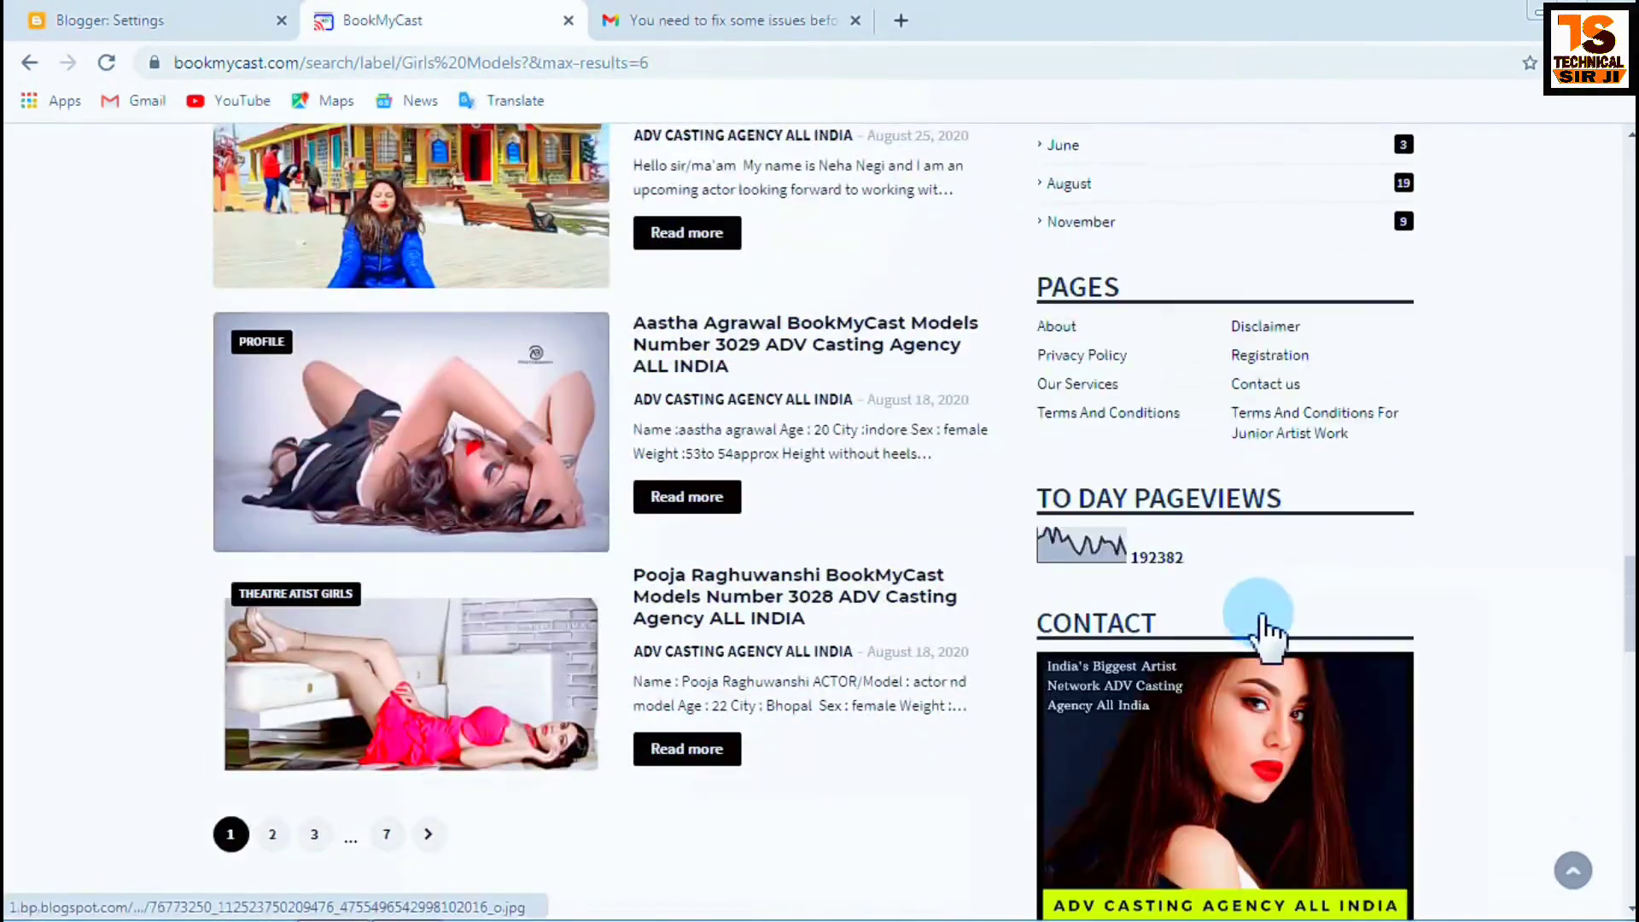
scroll(1267, 640, down, 5)
scroll(1280, 640, down, 5)
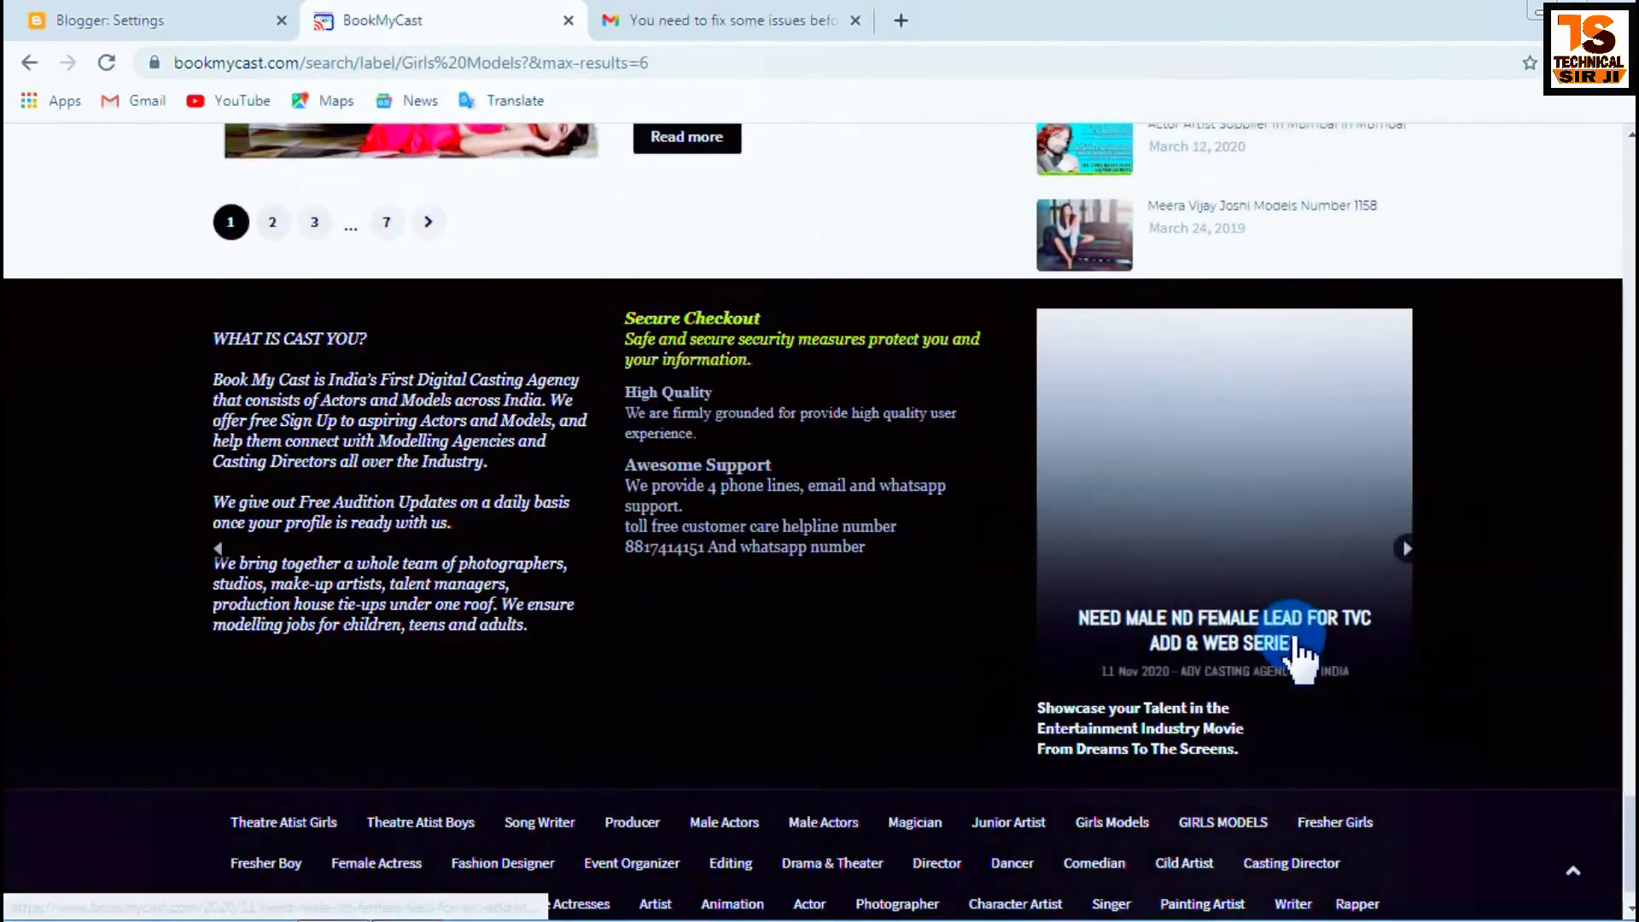
scroll(1474, 732, up, 10)
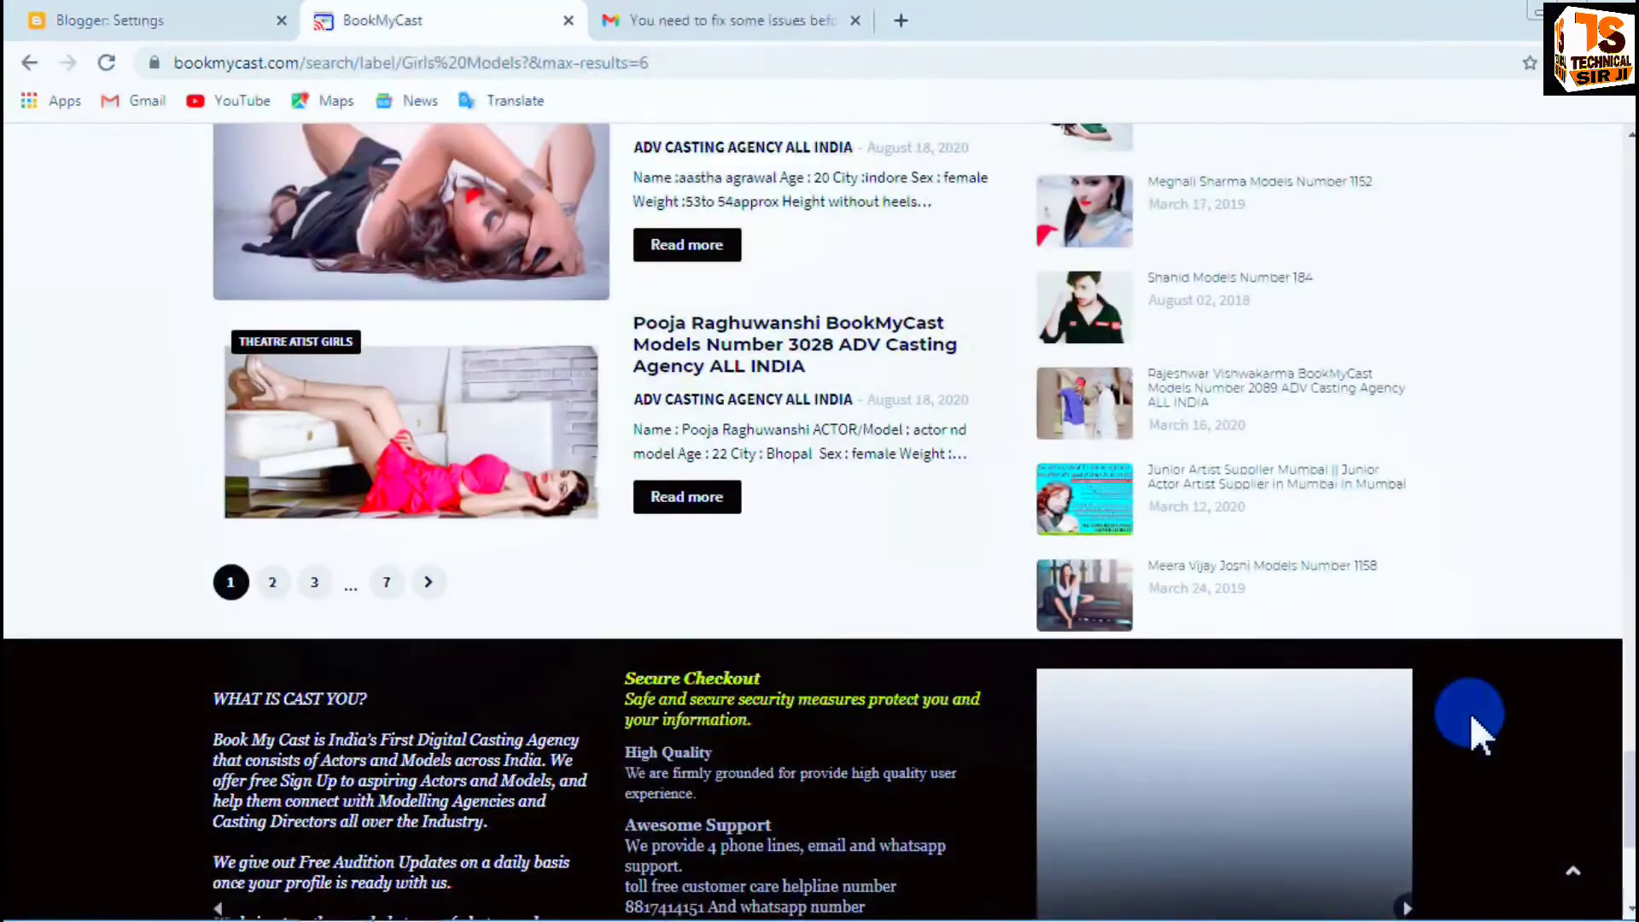
scroll(1469, 711, up, 10)
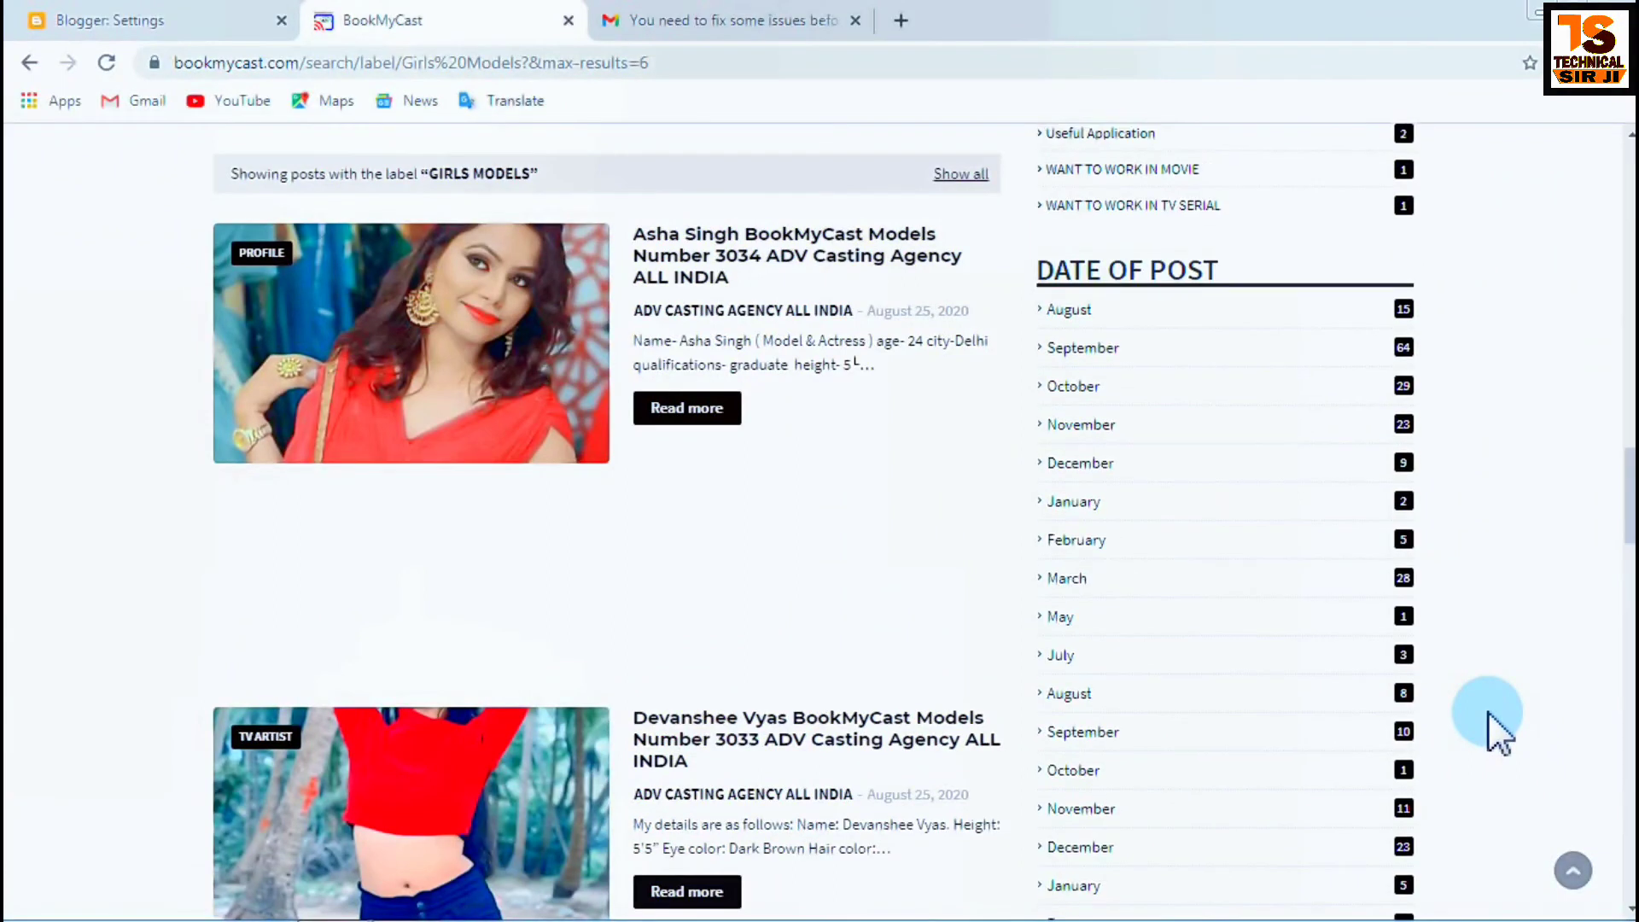
scroll(1487, 712, up, 7)
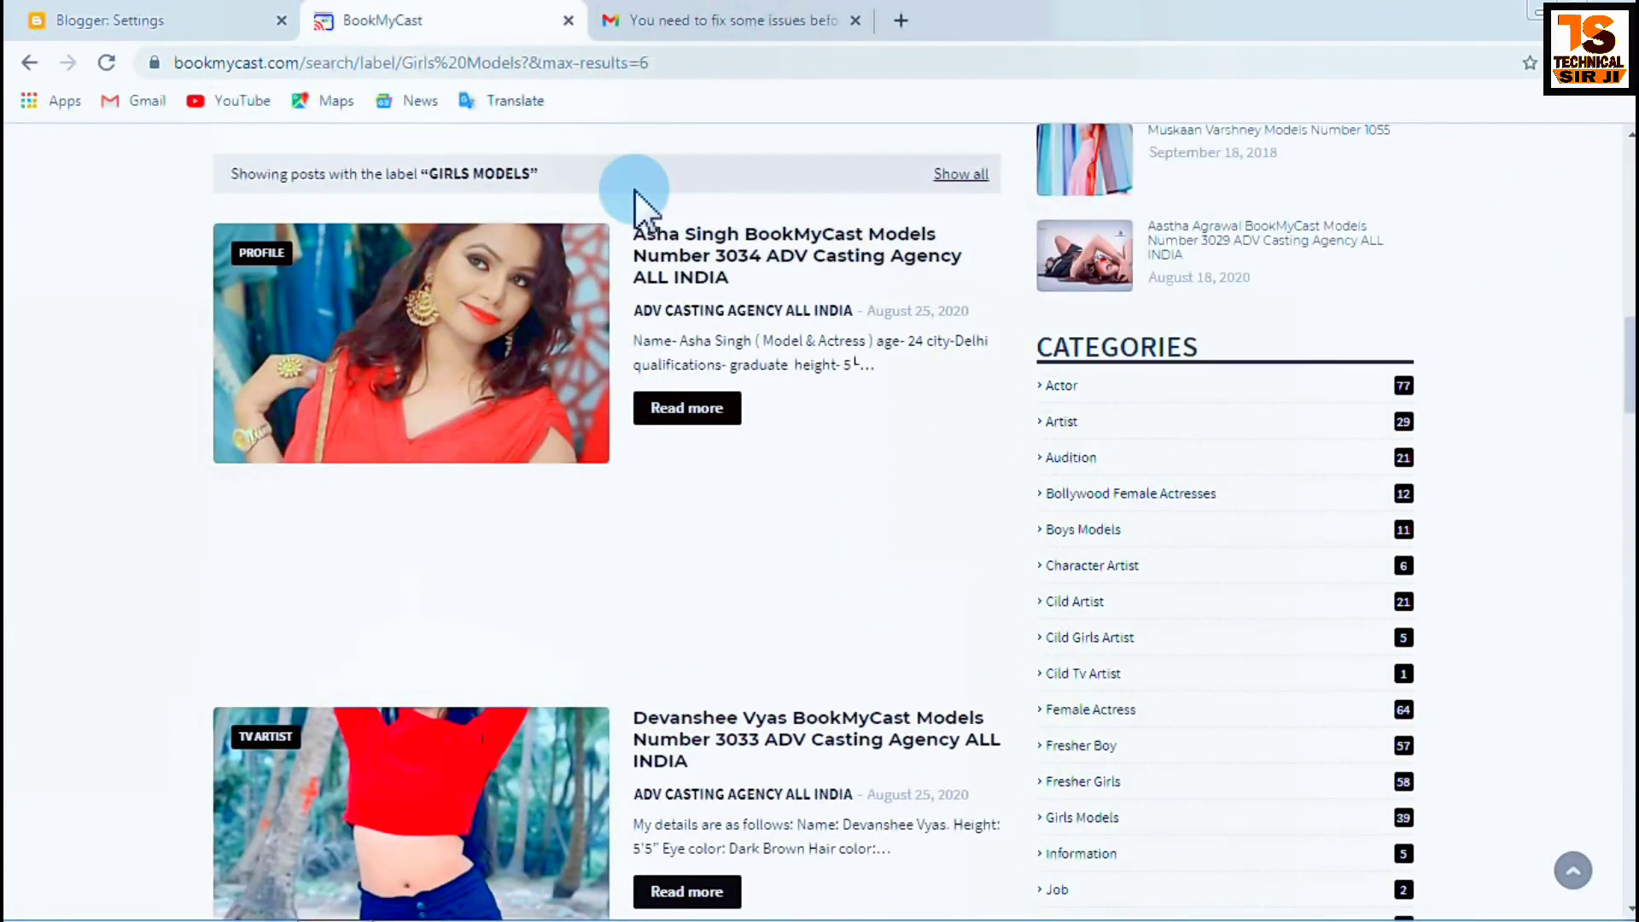
Search Google for "youtube" in a new tab and open the YouTube site.
click(900, 21)
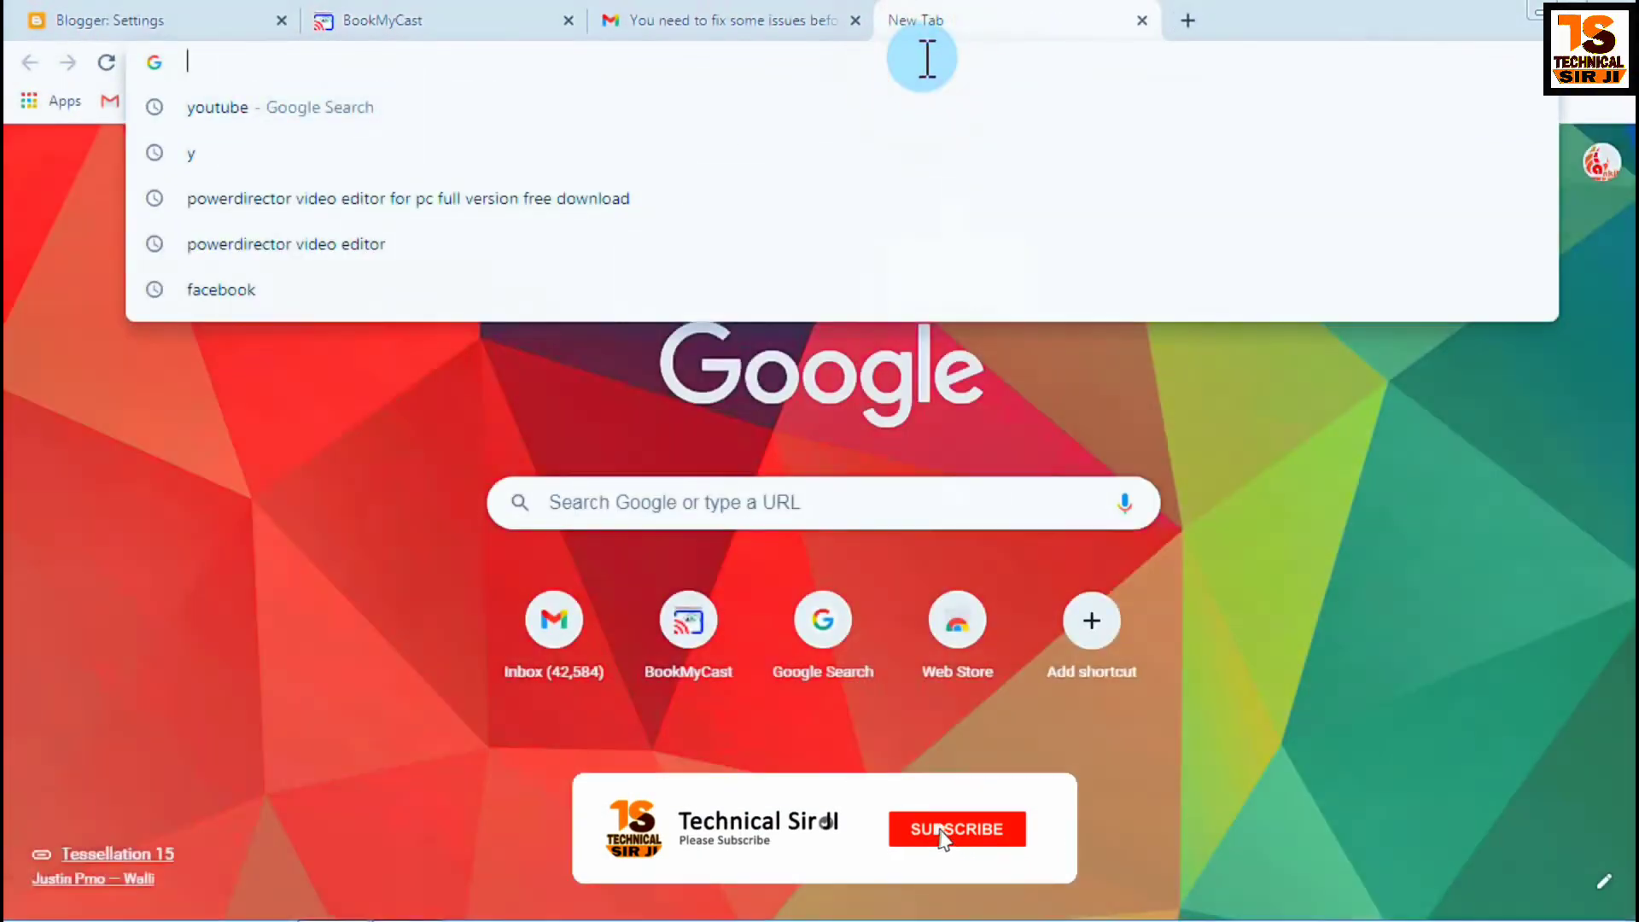
text(y)
key(Down)
key(Down)
key(Return)
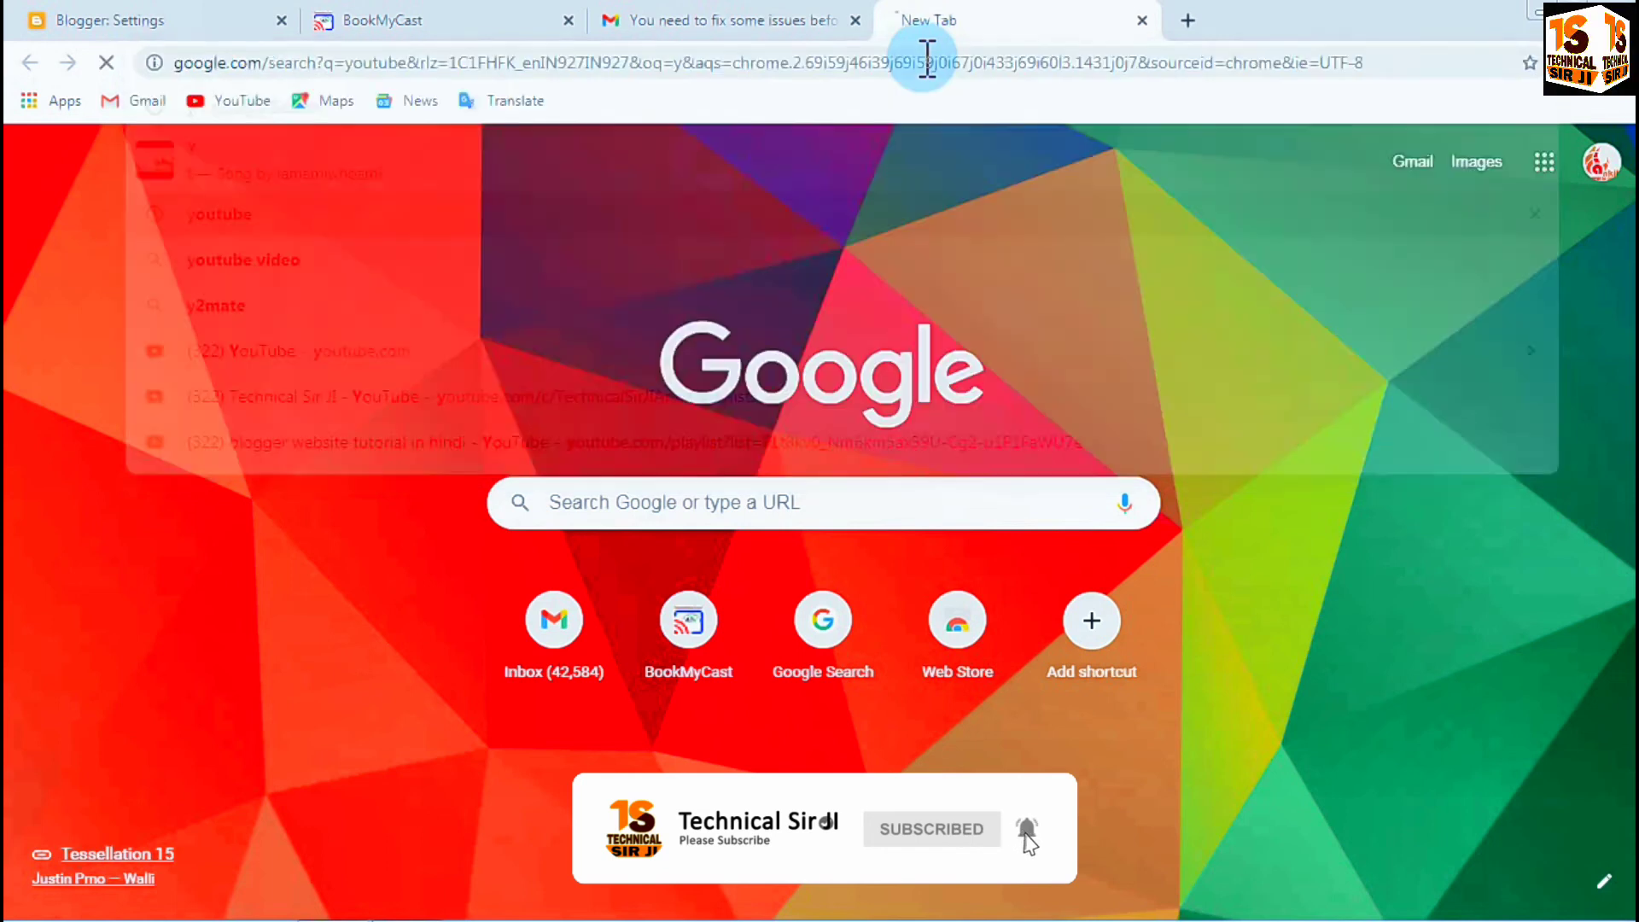
click(256, 373)
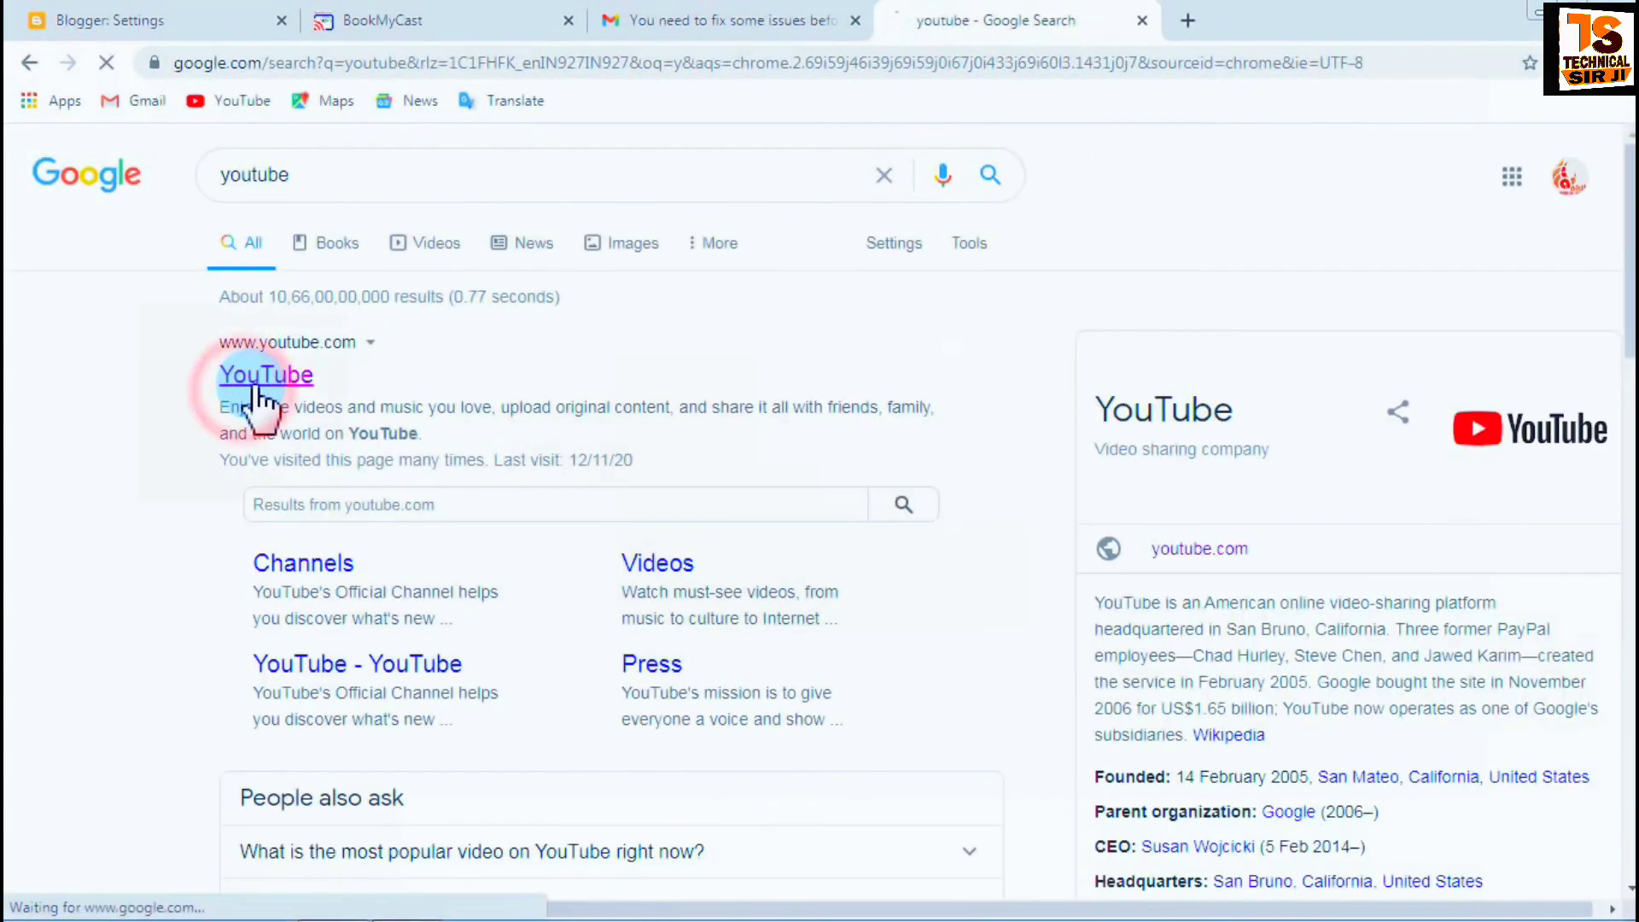
Search YouTube for "technical sir ji" and open the Technical Sir JI channel.
click(509, 154)
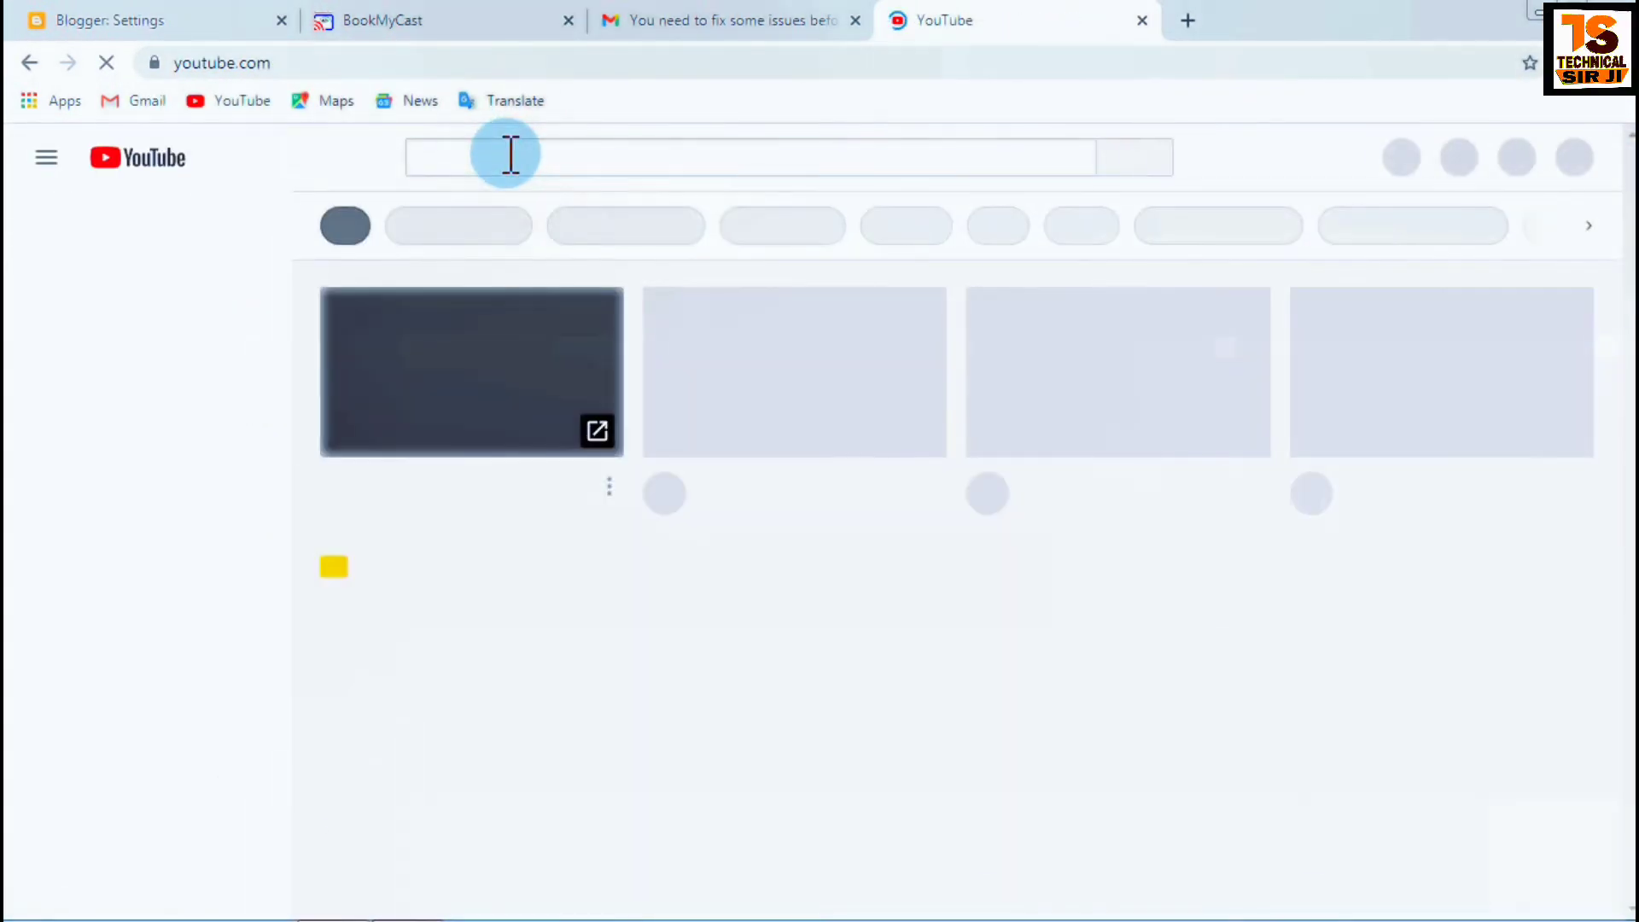
text(tech)
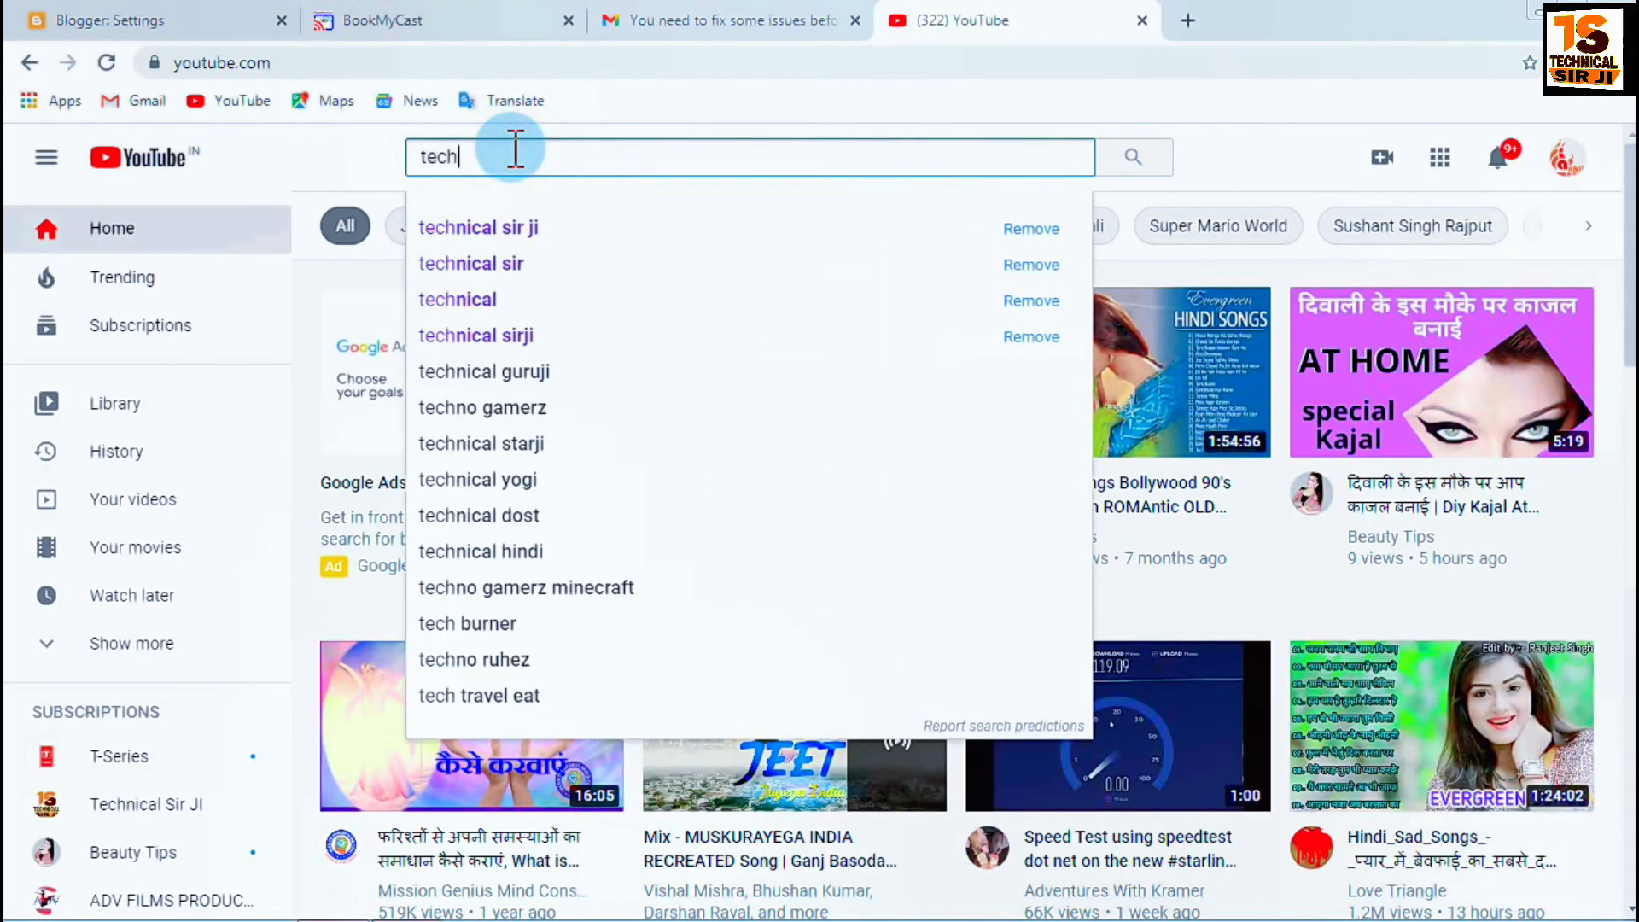
click(521, 230)
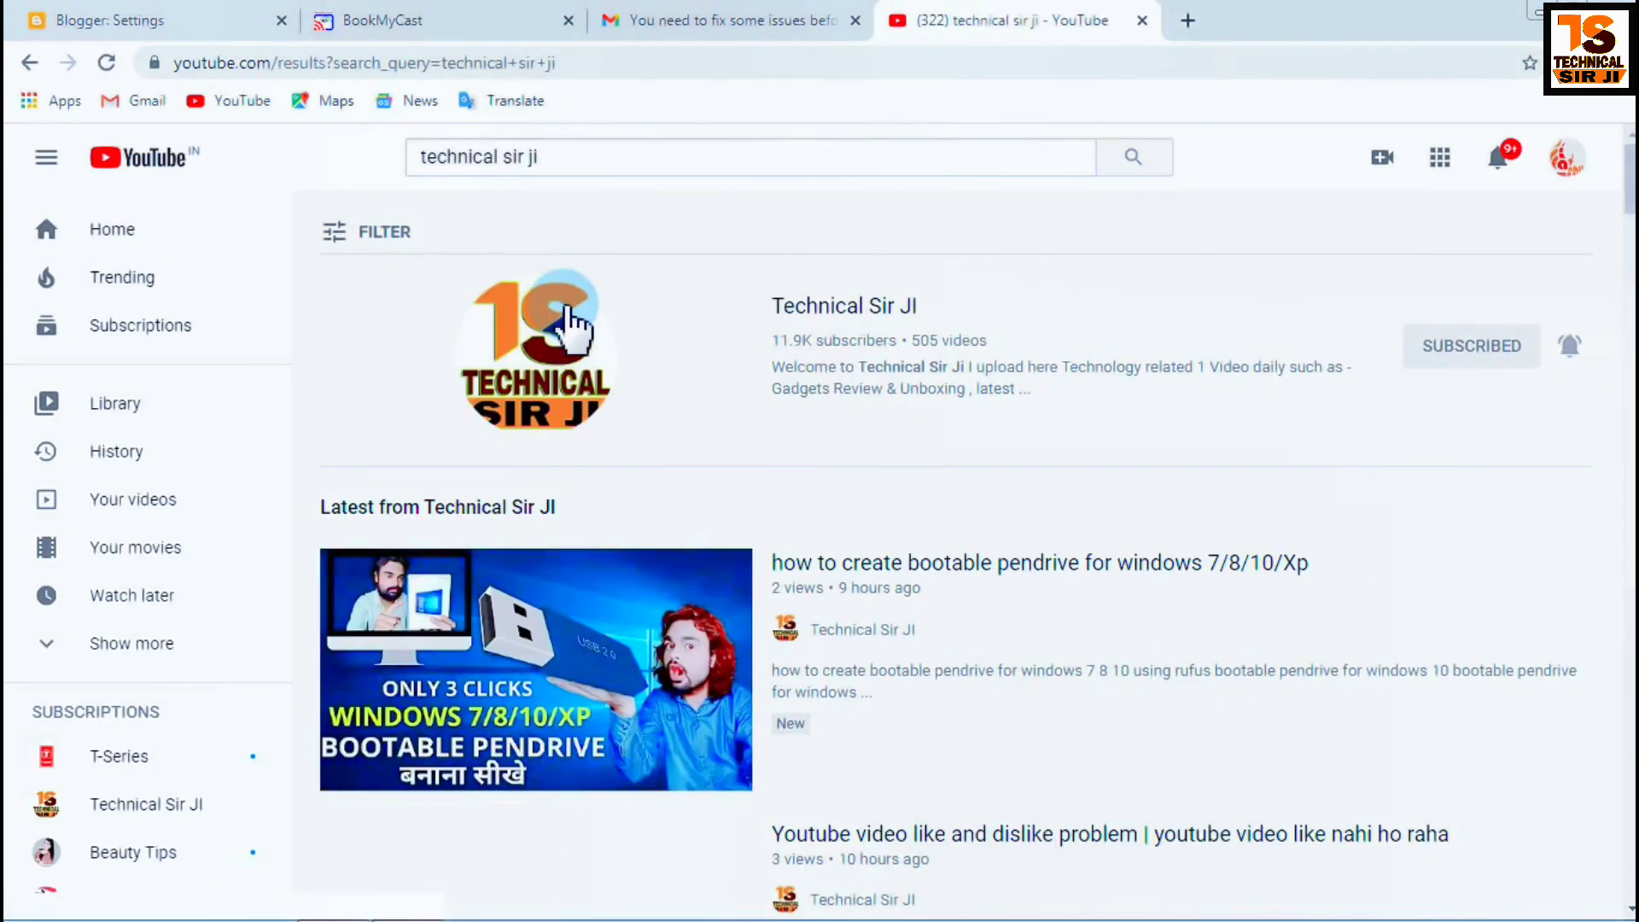
click(547, 328)
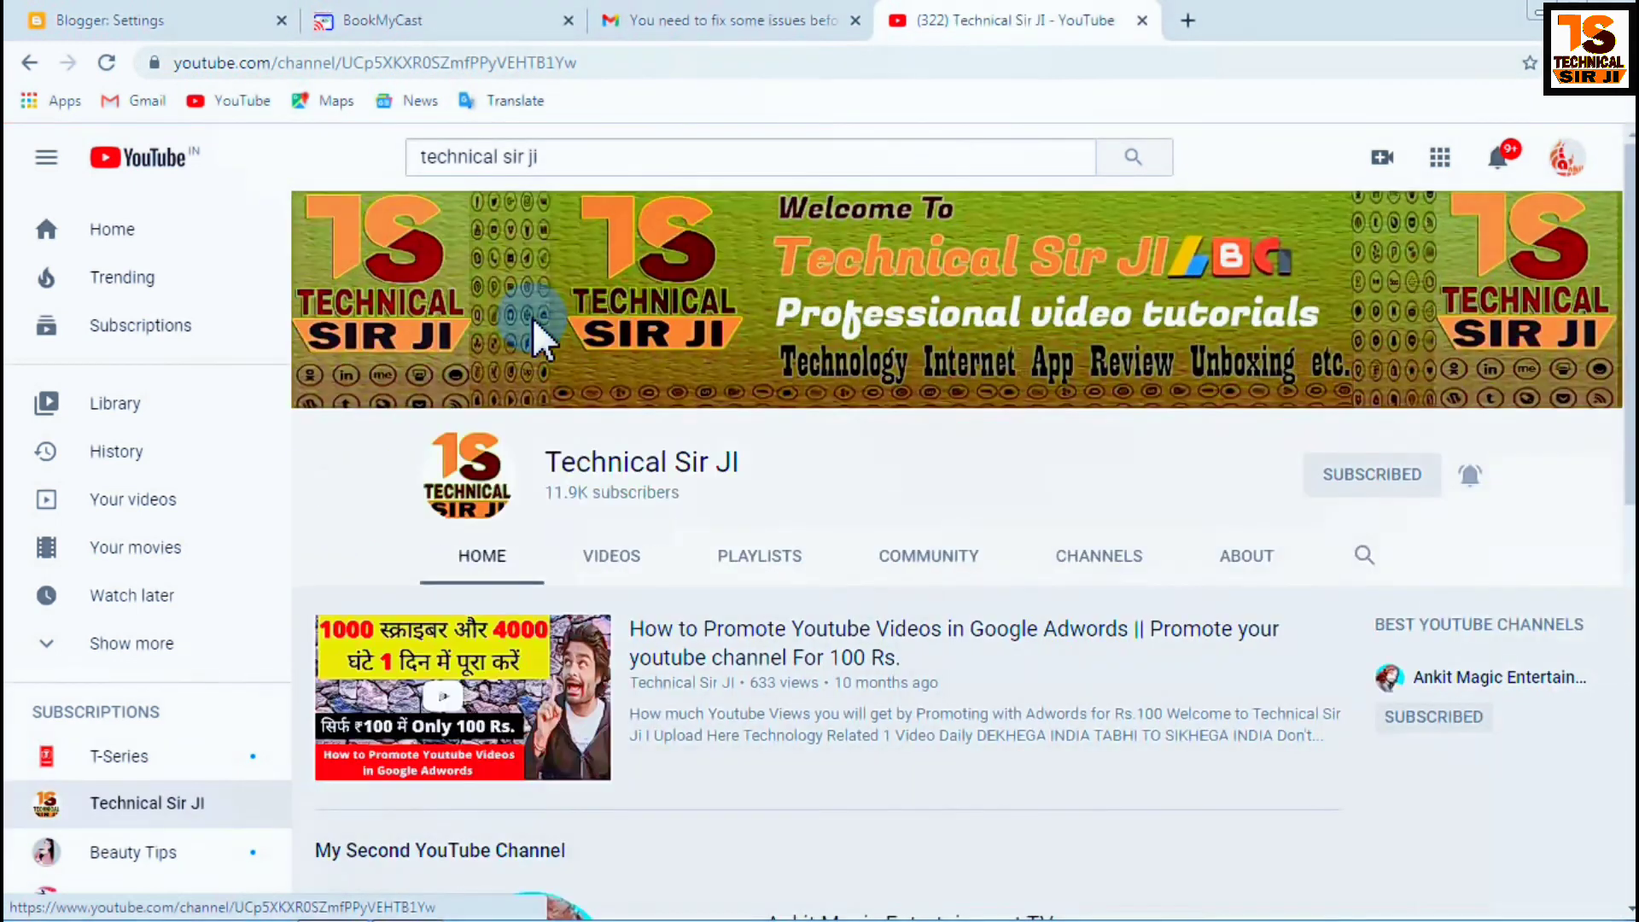
Open the Technical Sir JI channel's playlists and look through the created playlists.
click(739, 589)
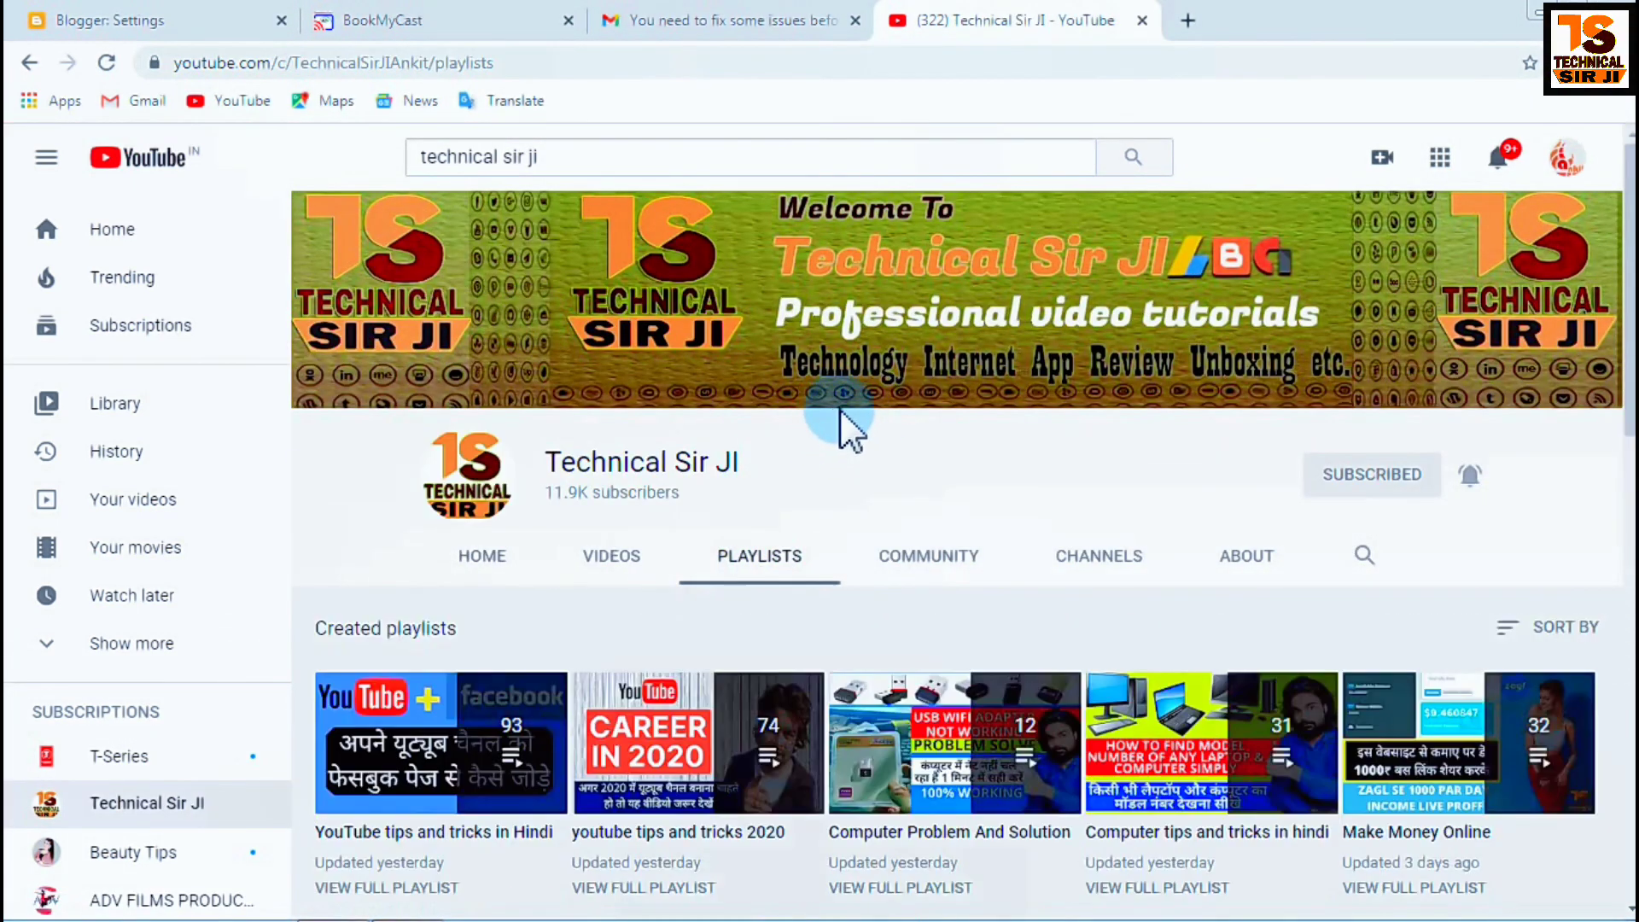
scroll(853, 412, down, 3)
scroll(1143, 525, down, 4)
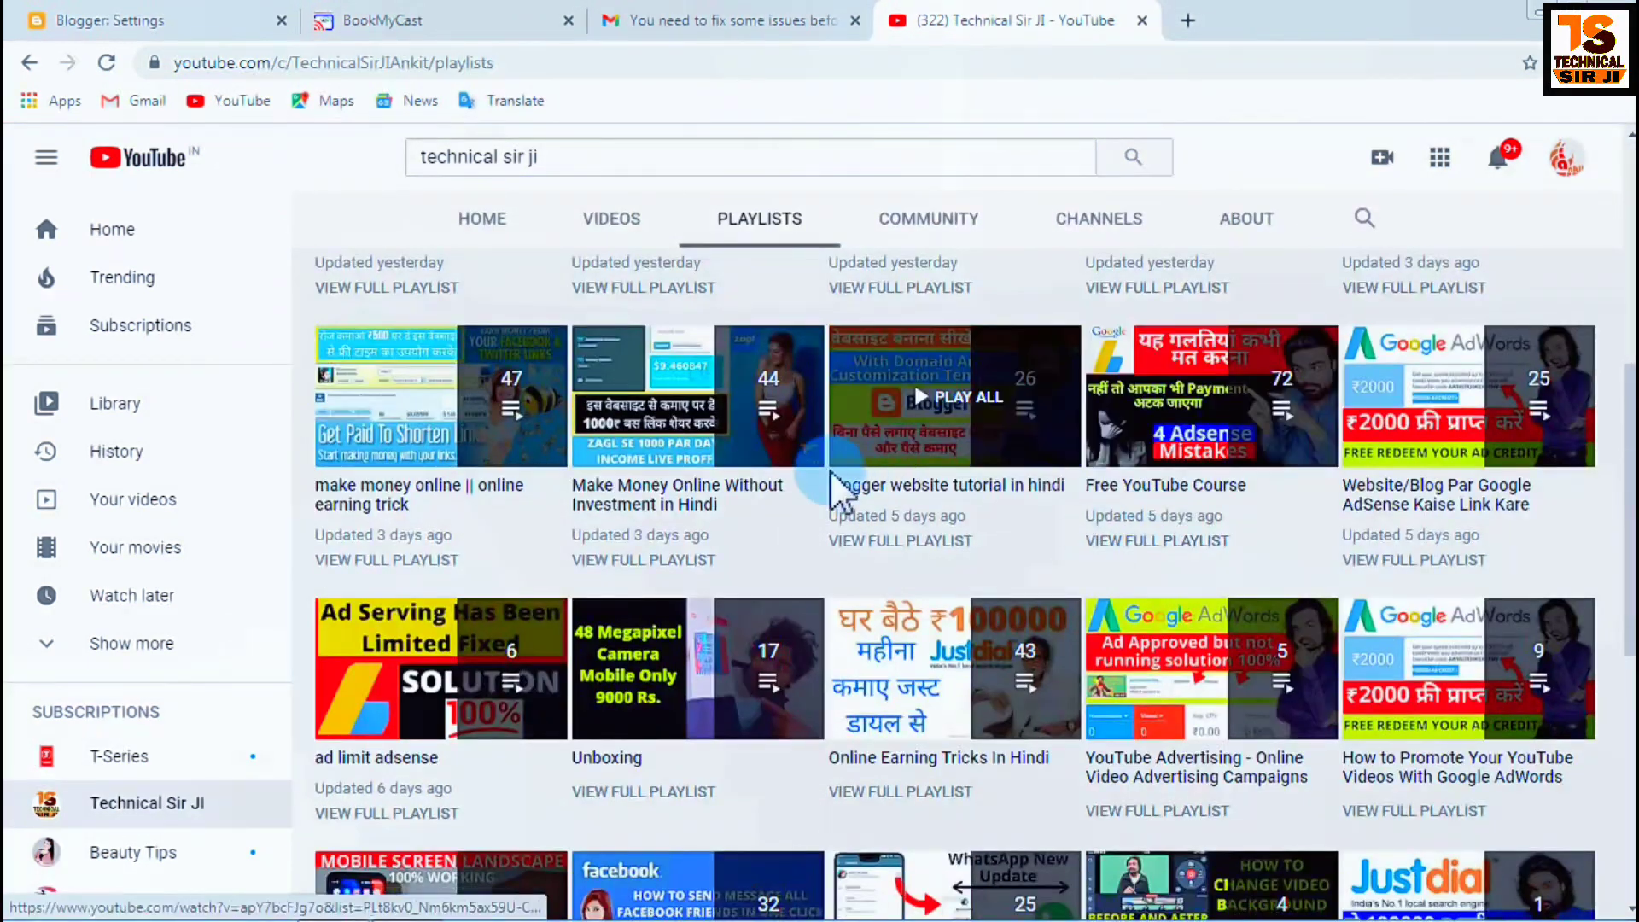
scroll(888, 355, up, 4)
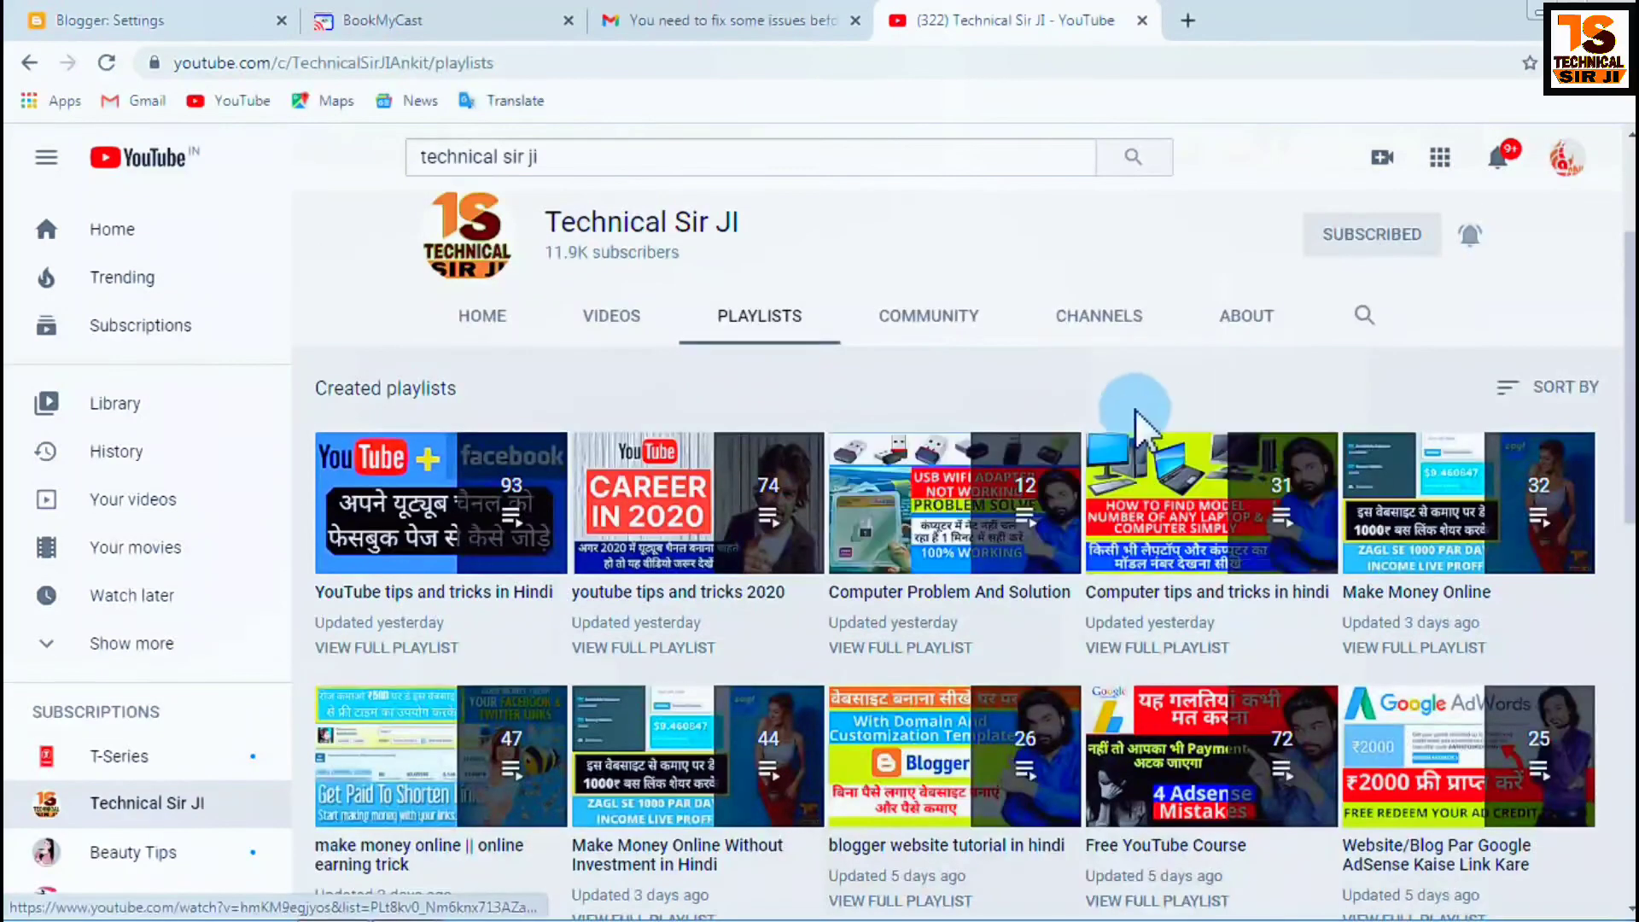